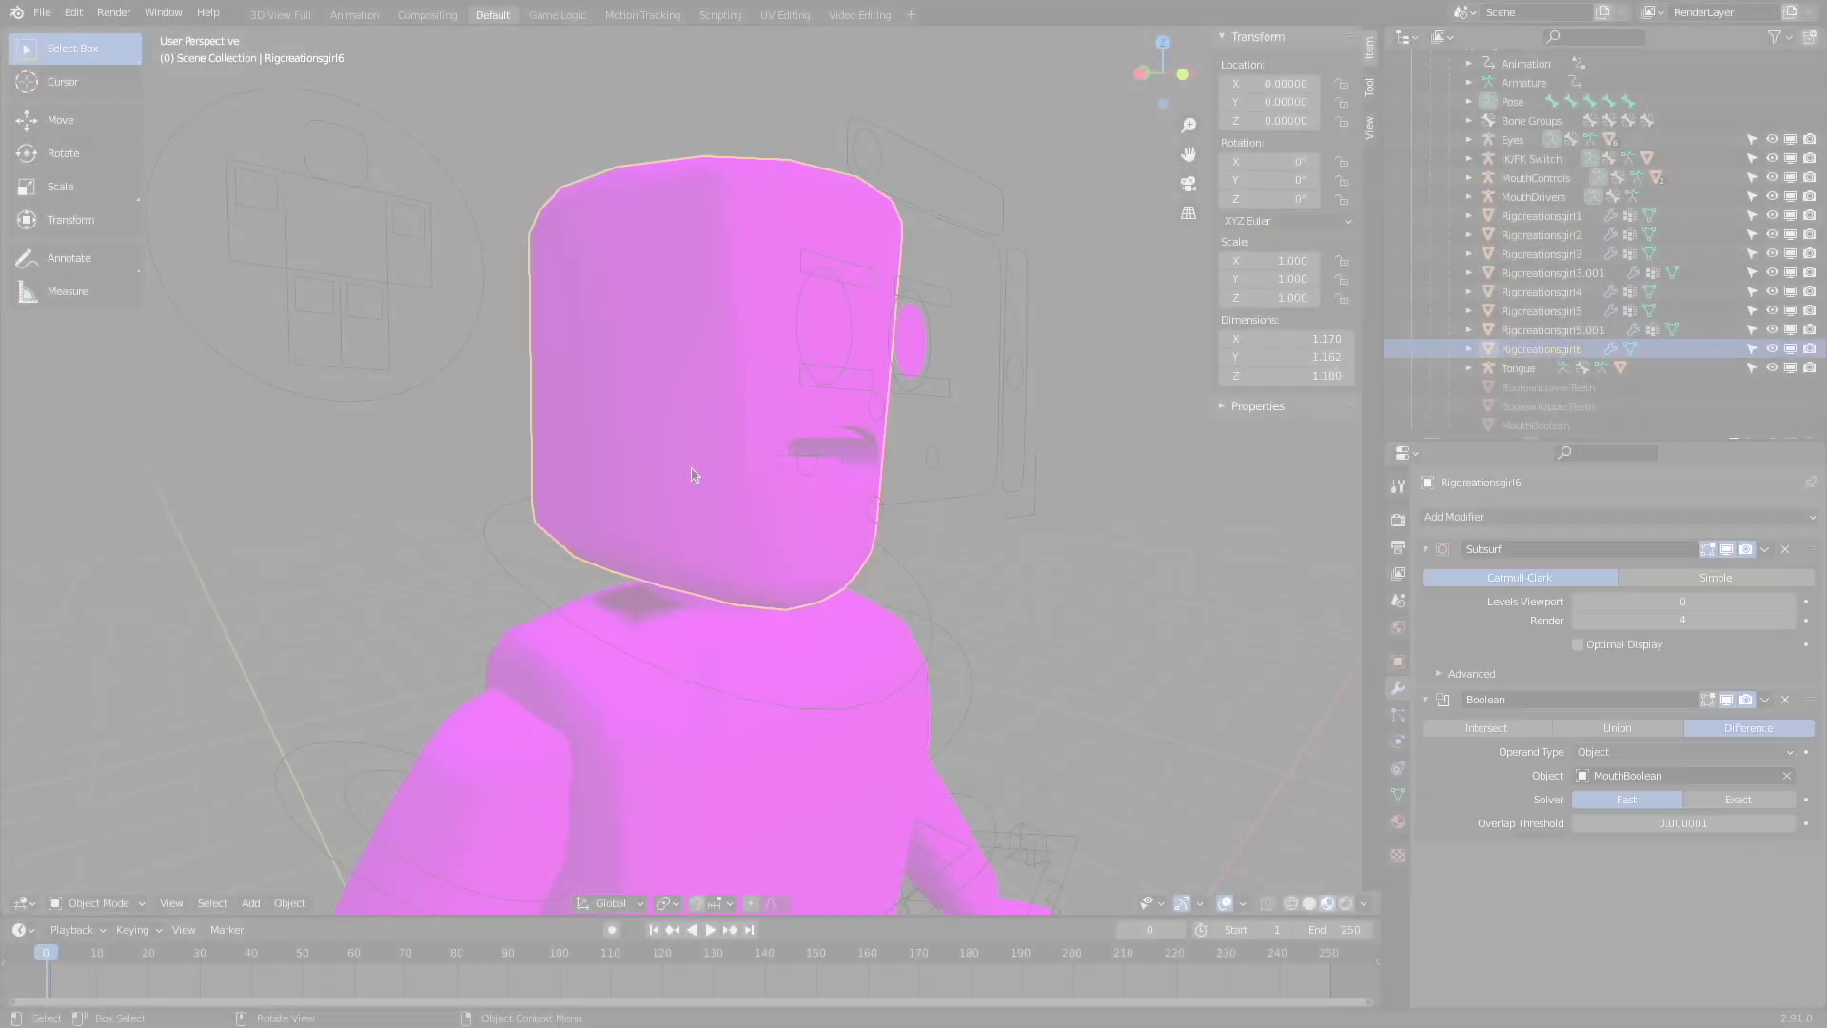
# Remove the character's head object and select the eye control shape
pyautogui.press('x')
pyautogui.click(661, 460)
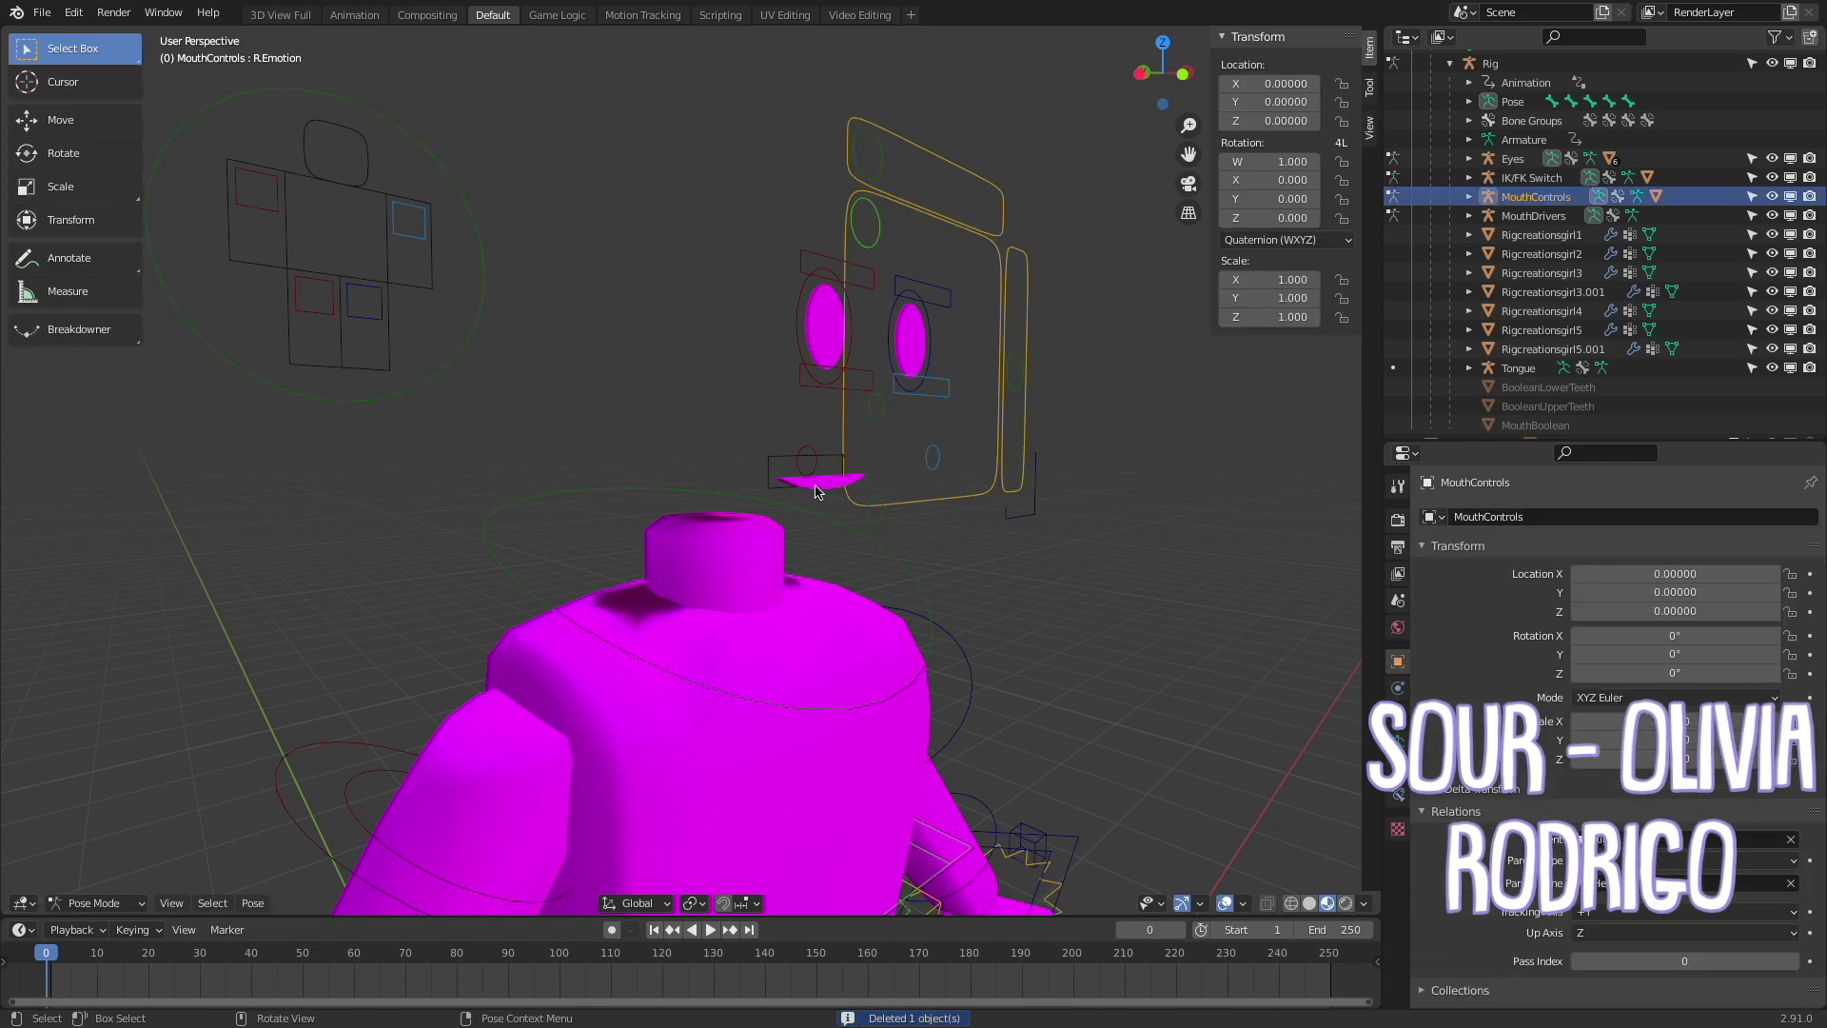
# Select the body and show its material nodes in a split area beside the viewport
pyautogui.click(917, 341)
pyautogui.click(1542, 234)
pyautogui.click(24, 481)
pyautogui.click(143, 533)
pyautogui.moveTo(1408, 481); pyautogui.dragTo(1409, 45)
pyautogui.hotkey('shift', '`')
pyautogui.press('Escape')
# Revert to the saved long-haired Sour Head, turn it forward, and place the reference photo beside it
pyautogui.click(42, 12)
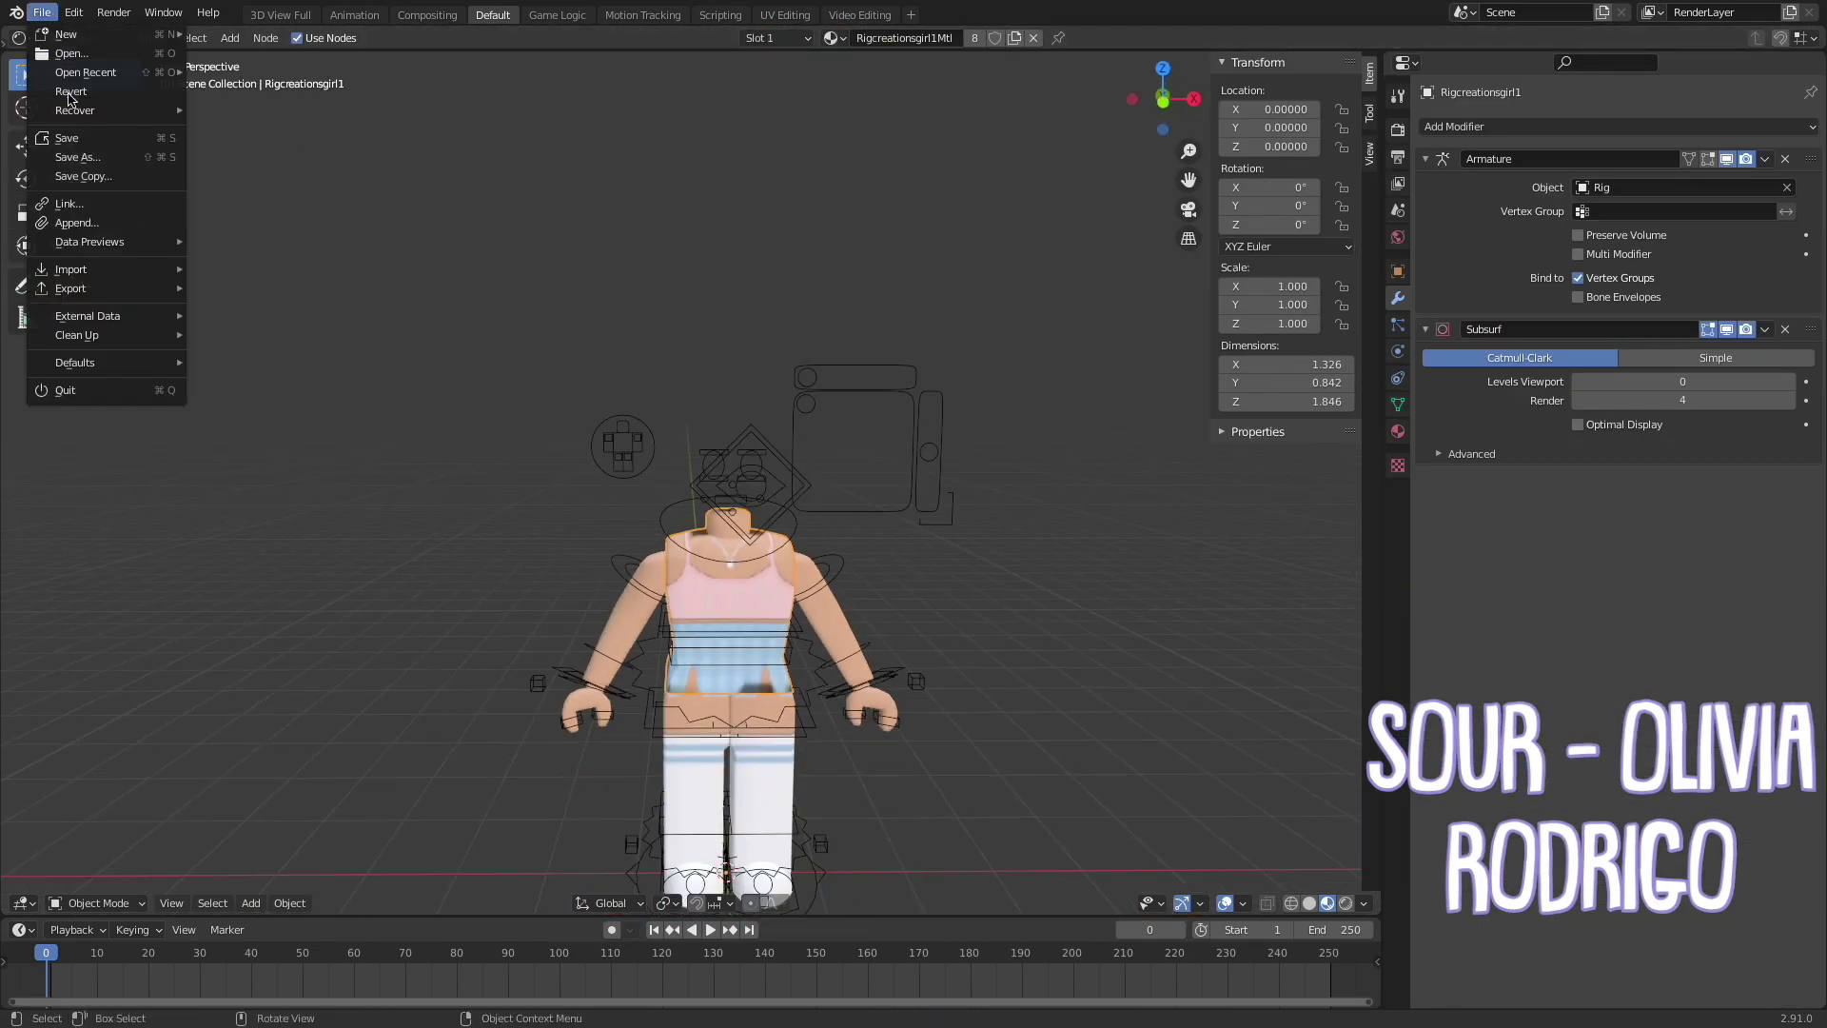
pyautogui.hotkey('alt', 'h')
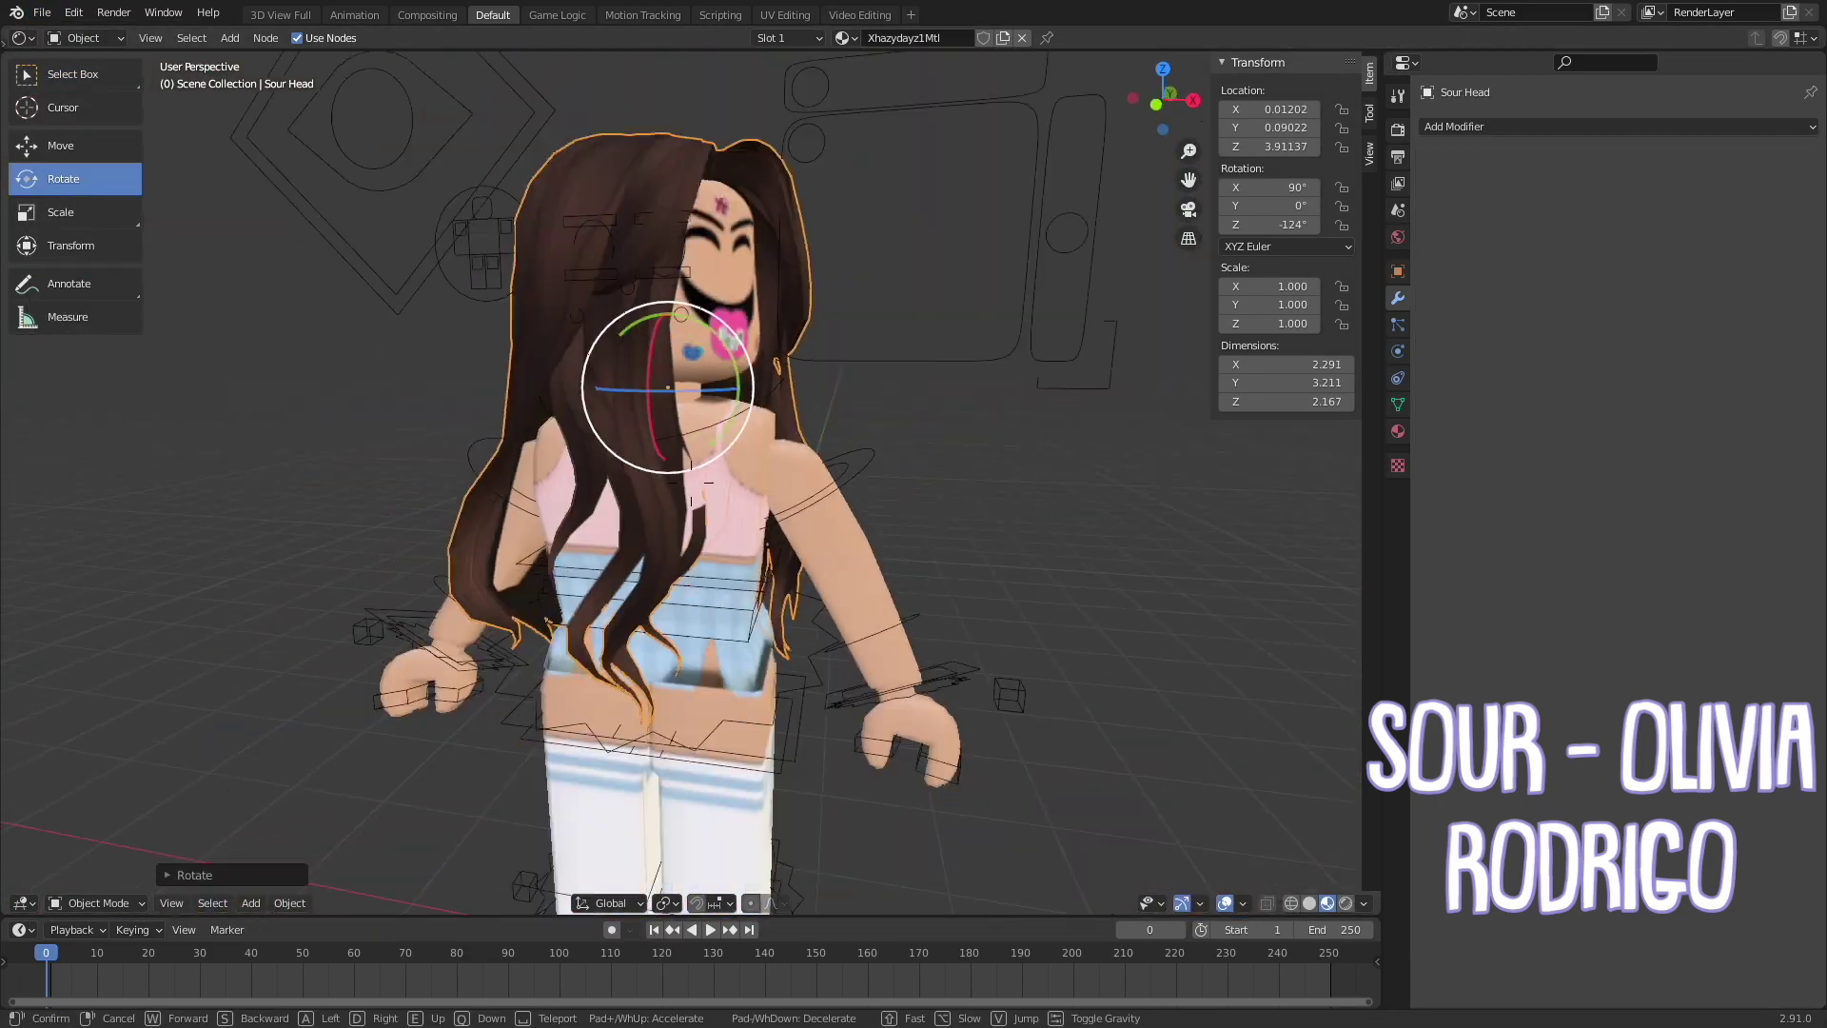
pyautogui.moveTo(718, 693); pyautogui.dragTo(759, 438)
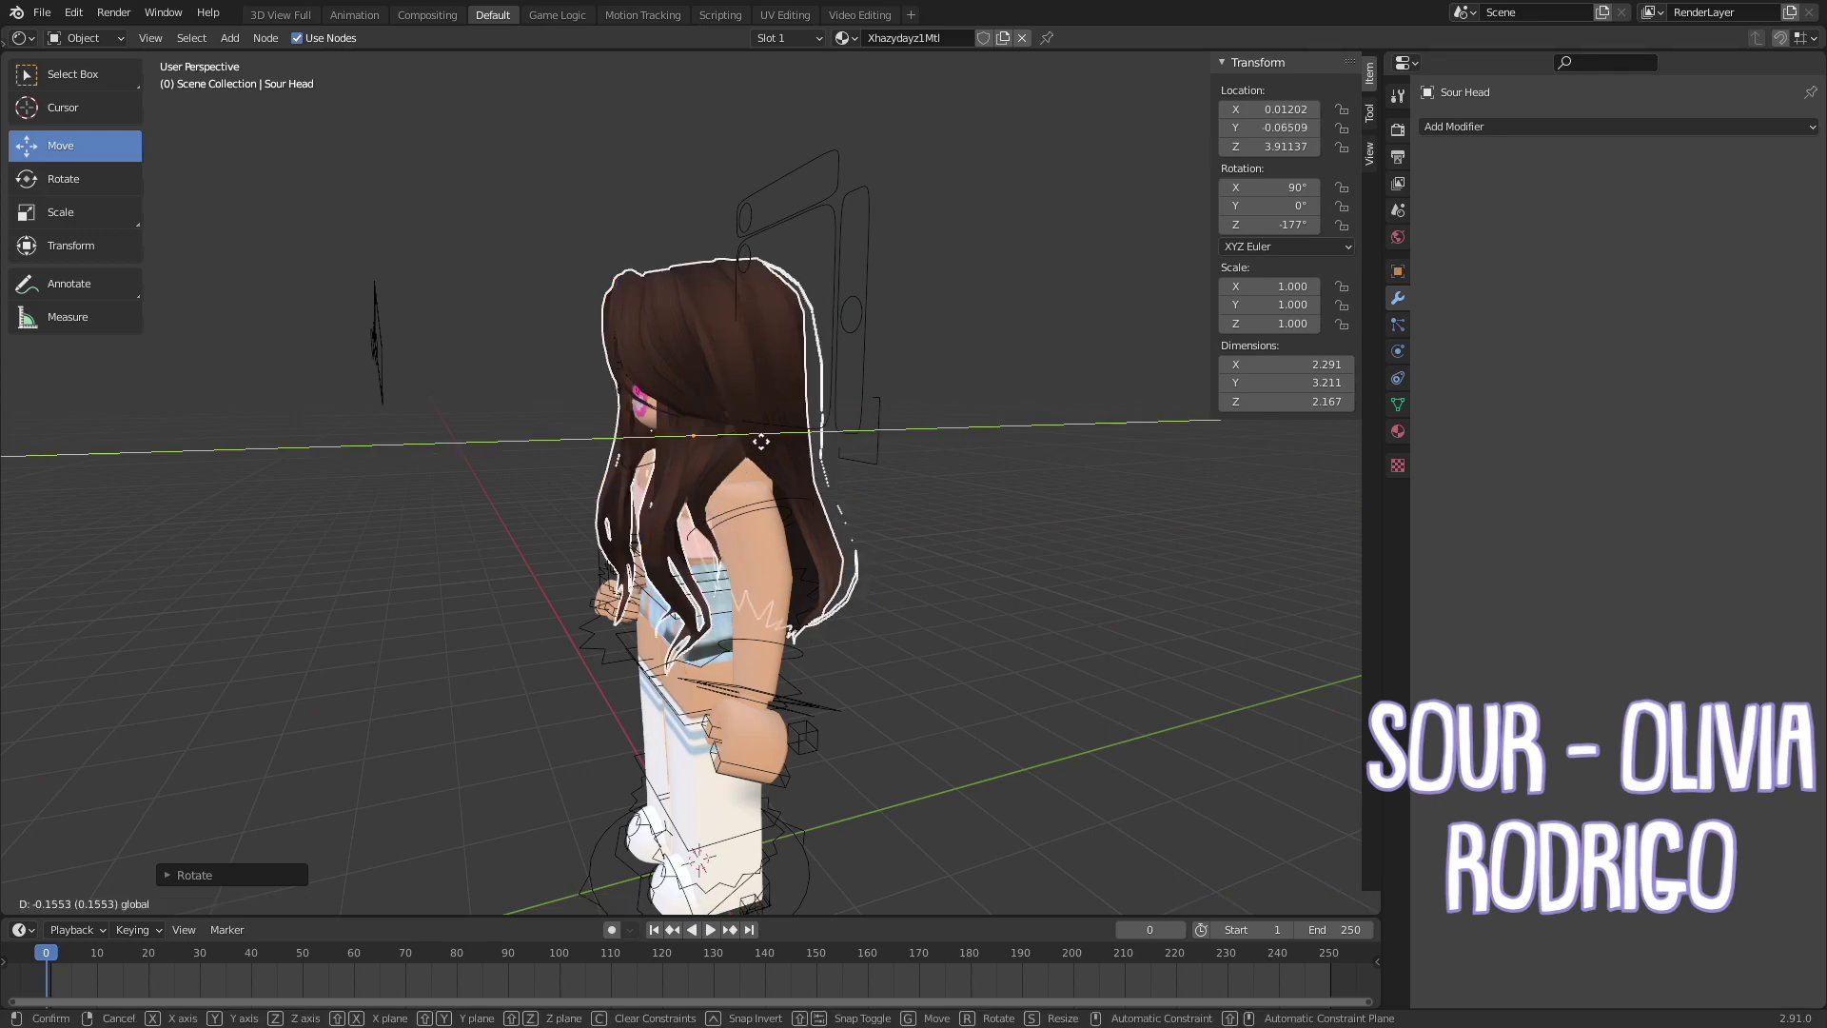
pyautogui.click(250, 903)
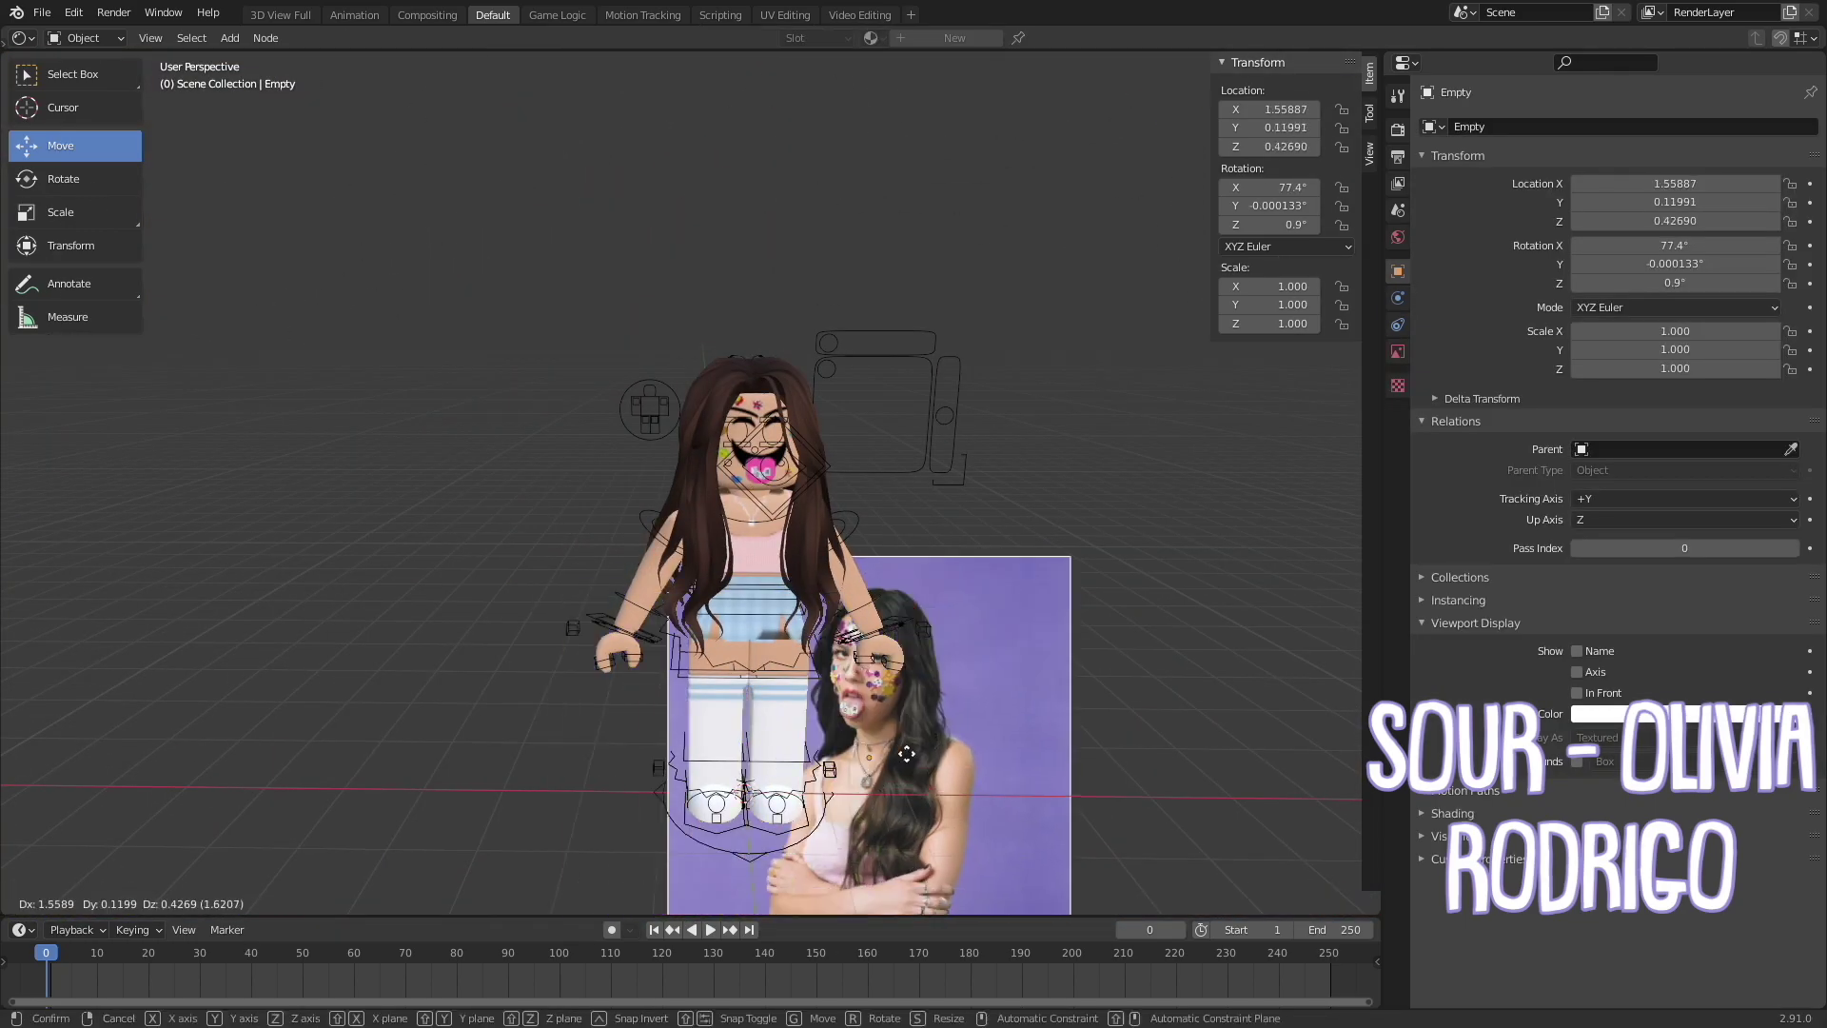
pyautogui.moveTo(845, 636); pyautogui.dragTo(1133, 447)
pyautogui.scroll(2, 666, 571)
# Rotate the Sour Head a little further around, then put the rig into Pose Mode
pyautogui.click(552, 590)
pyautogui.click(77, 180)
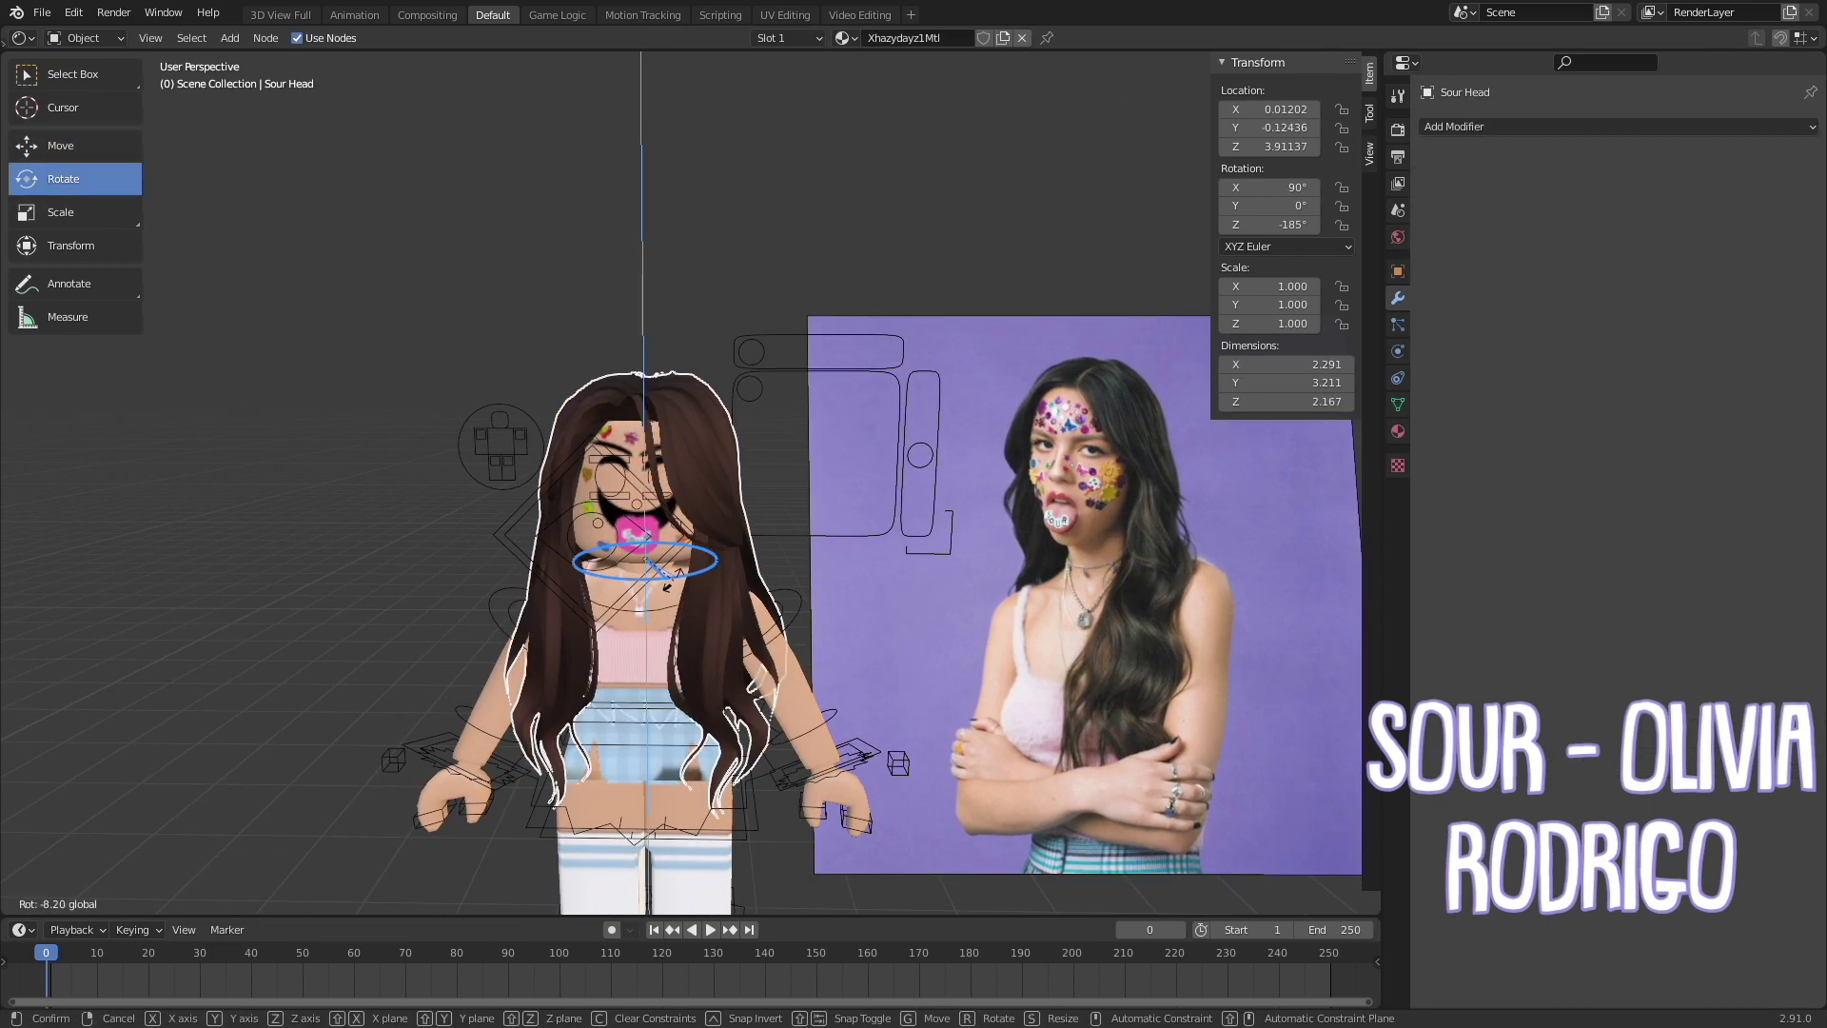
pyautogui.moveTo(647, 533); pyautogui.dragTo(679, 495)
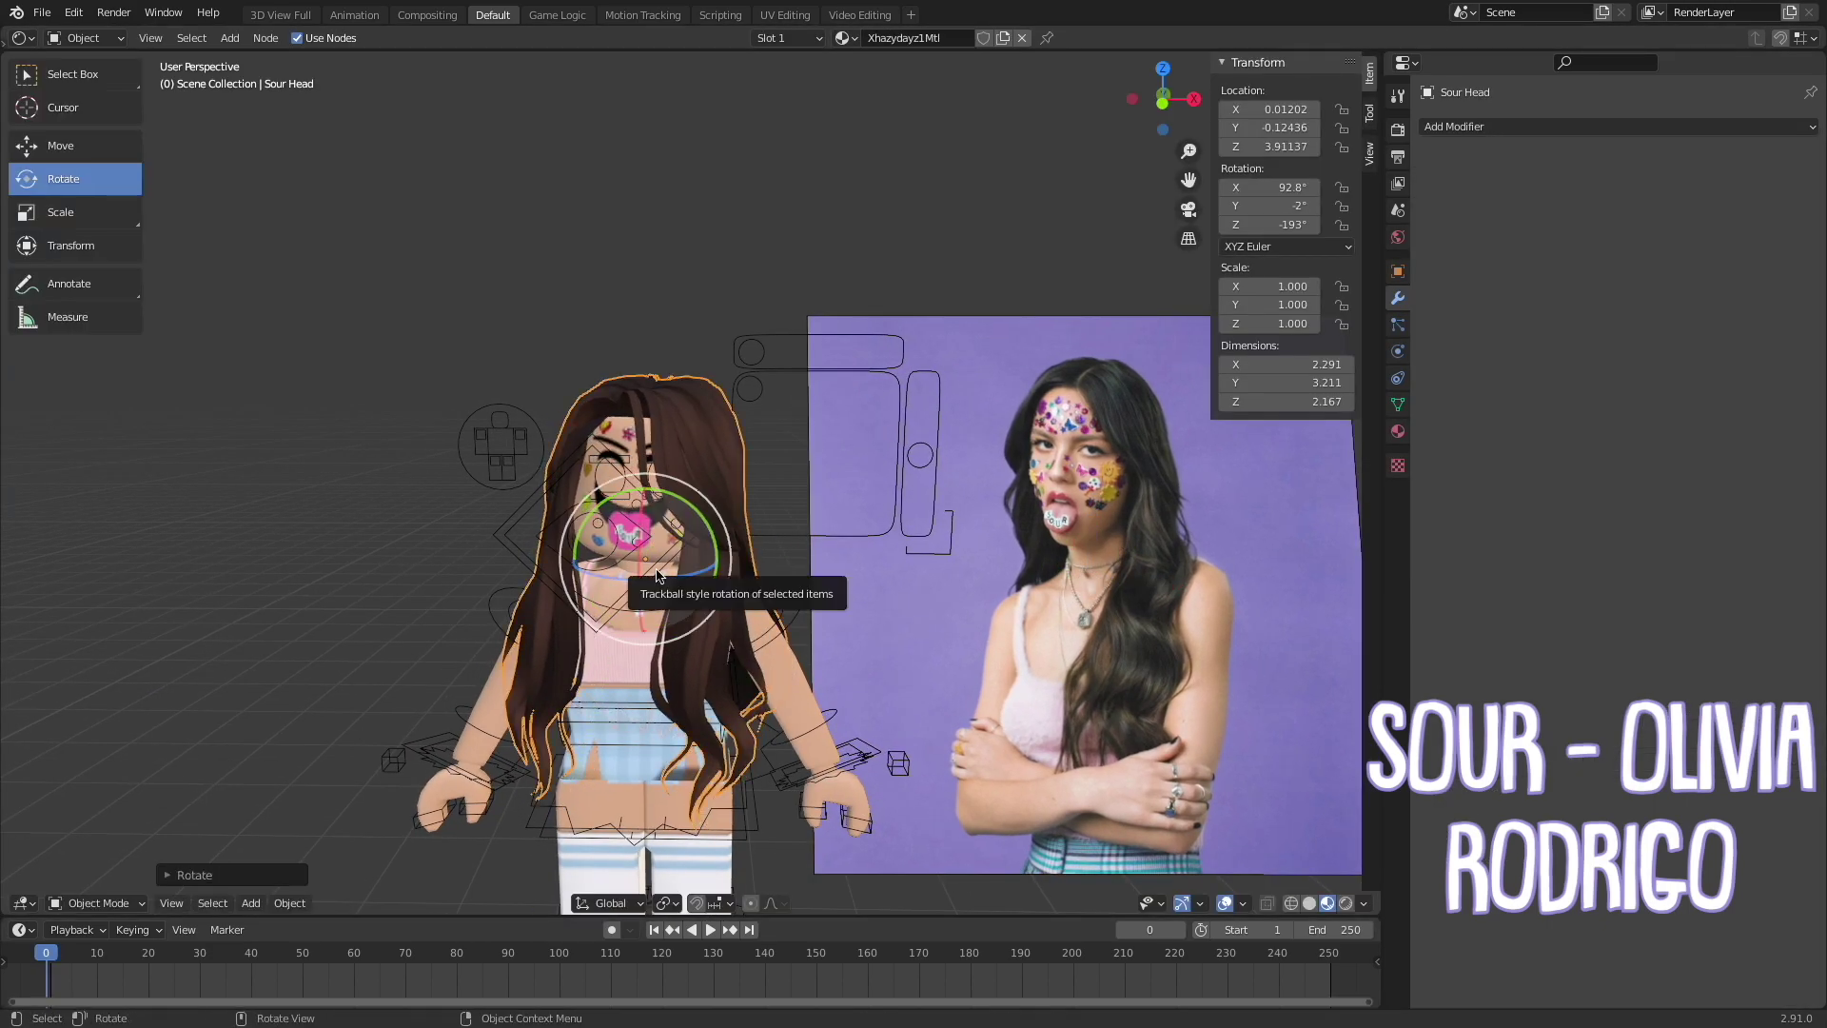
pyautogui.click(607, 719)
pyautogui.hotkey('ctrl', 'Tab')
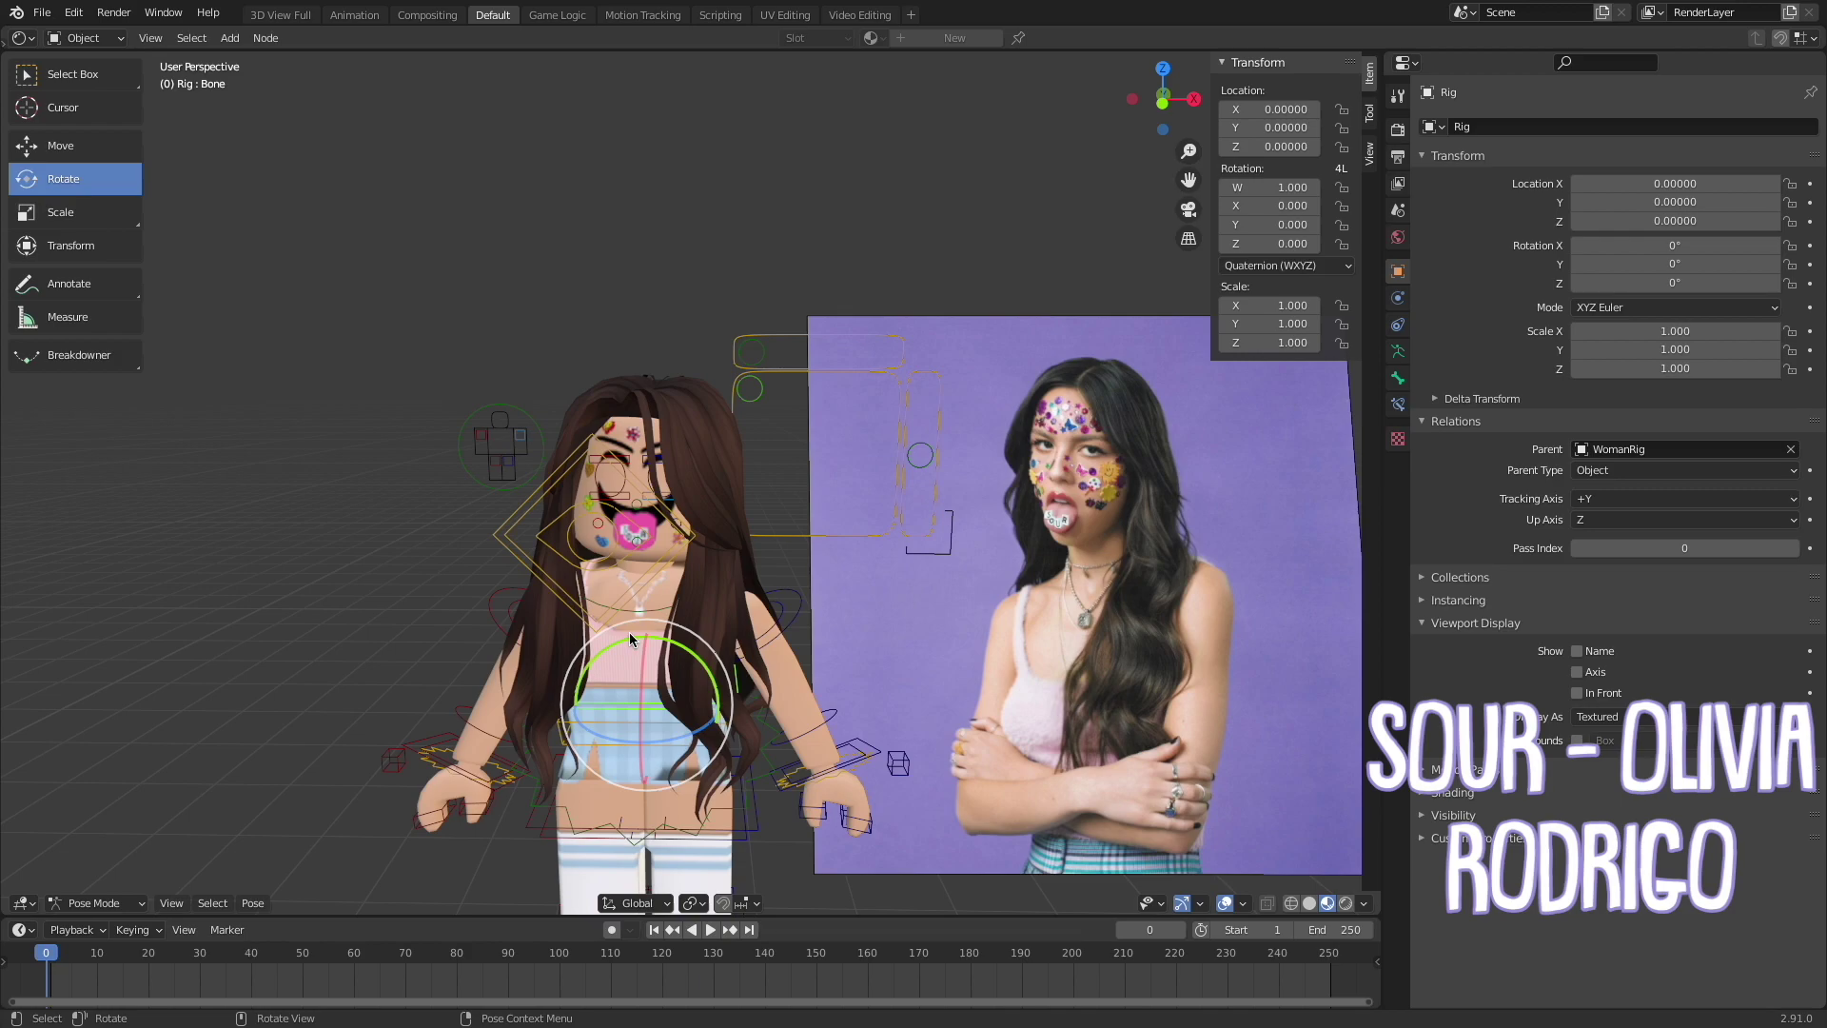
# Swing the right arm bone inward across the body
pyautogui.click(666, 564)
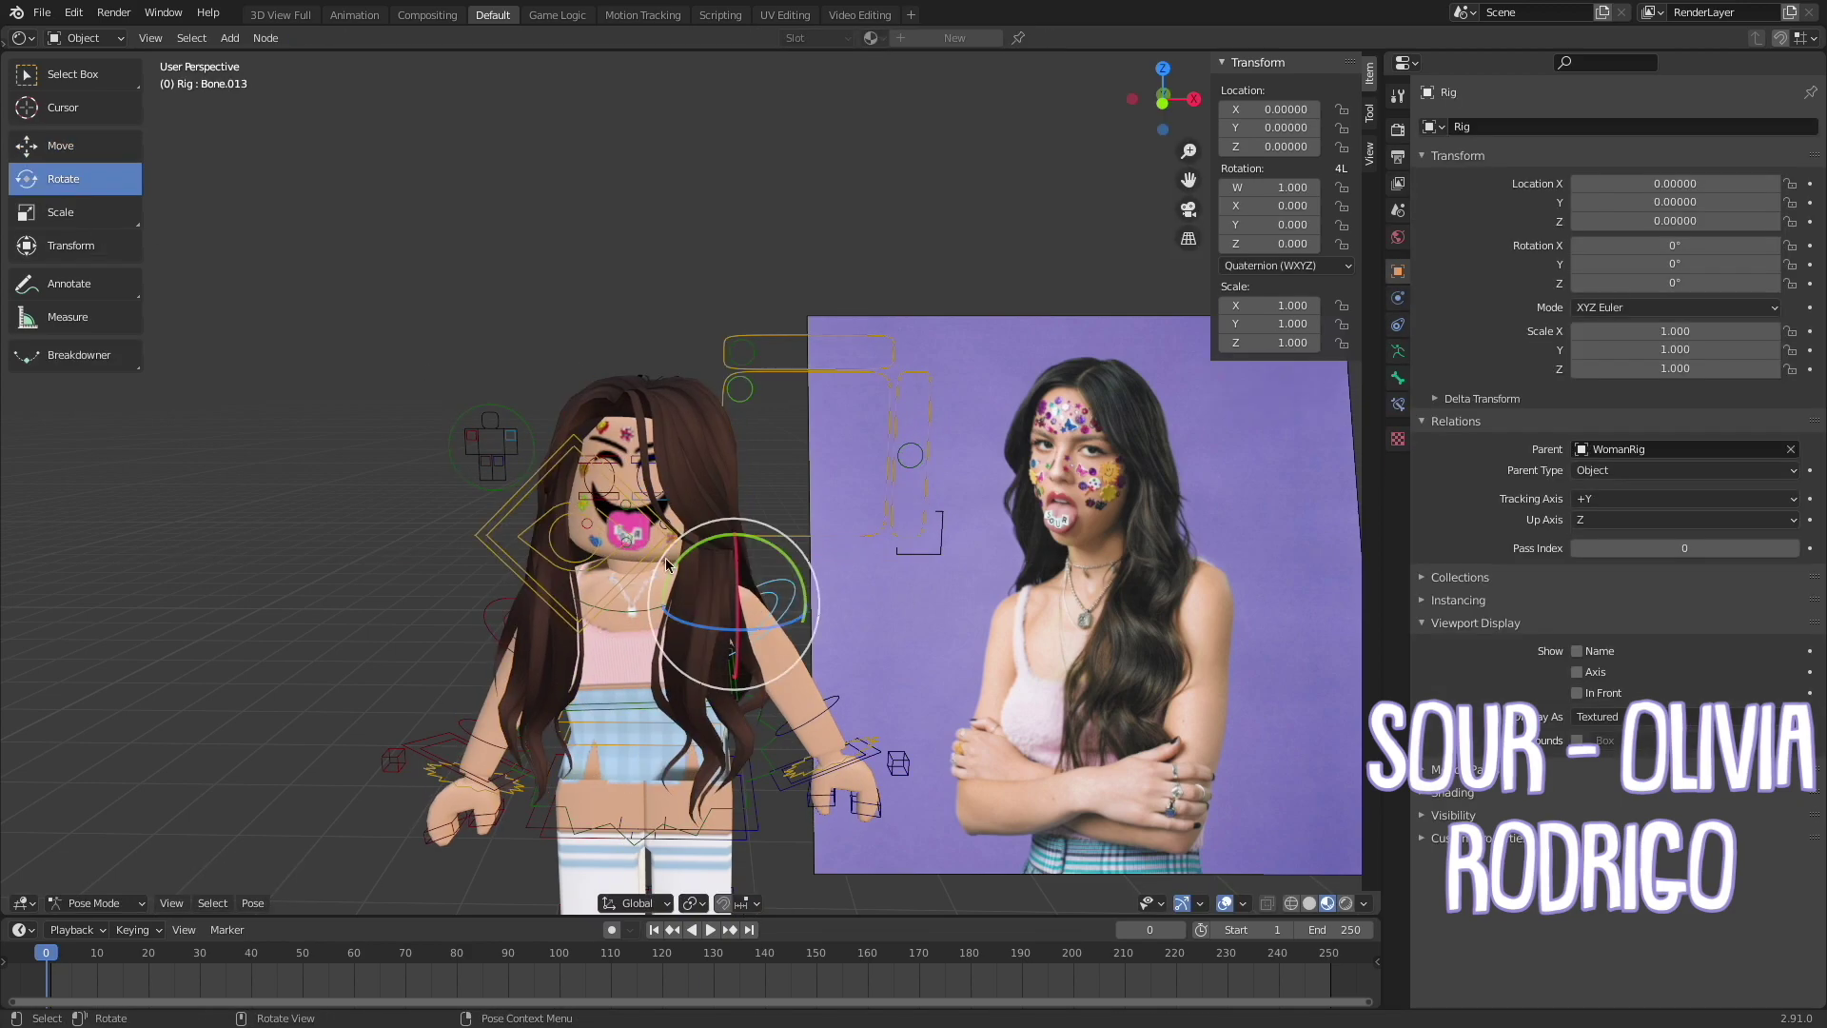
pyautogui.moveTo(666, 563)
pyautogui.mouseDown()
pyautogui.moveTo(795, 552)
pyautogui.moveTo(751, 623)
pyautogui.mouseUp()
pyautogui.press('r')
pyautogui.press('r')
pyautogui.click(788, 633)
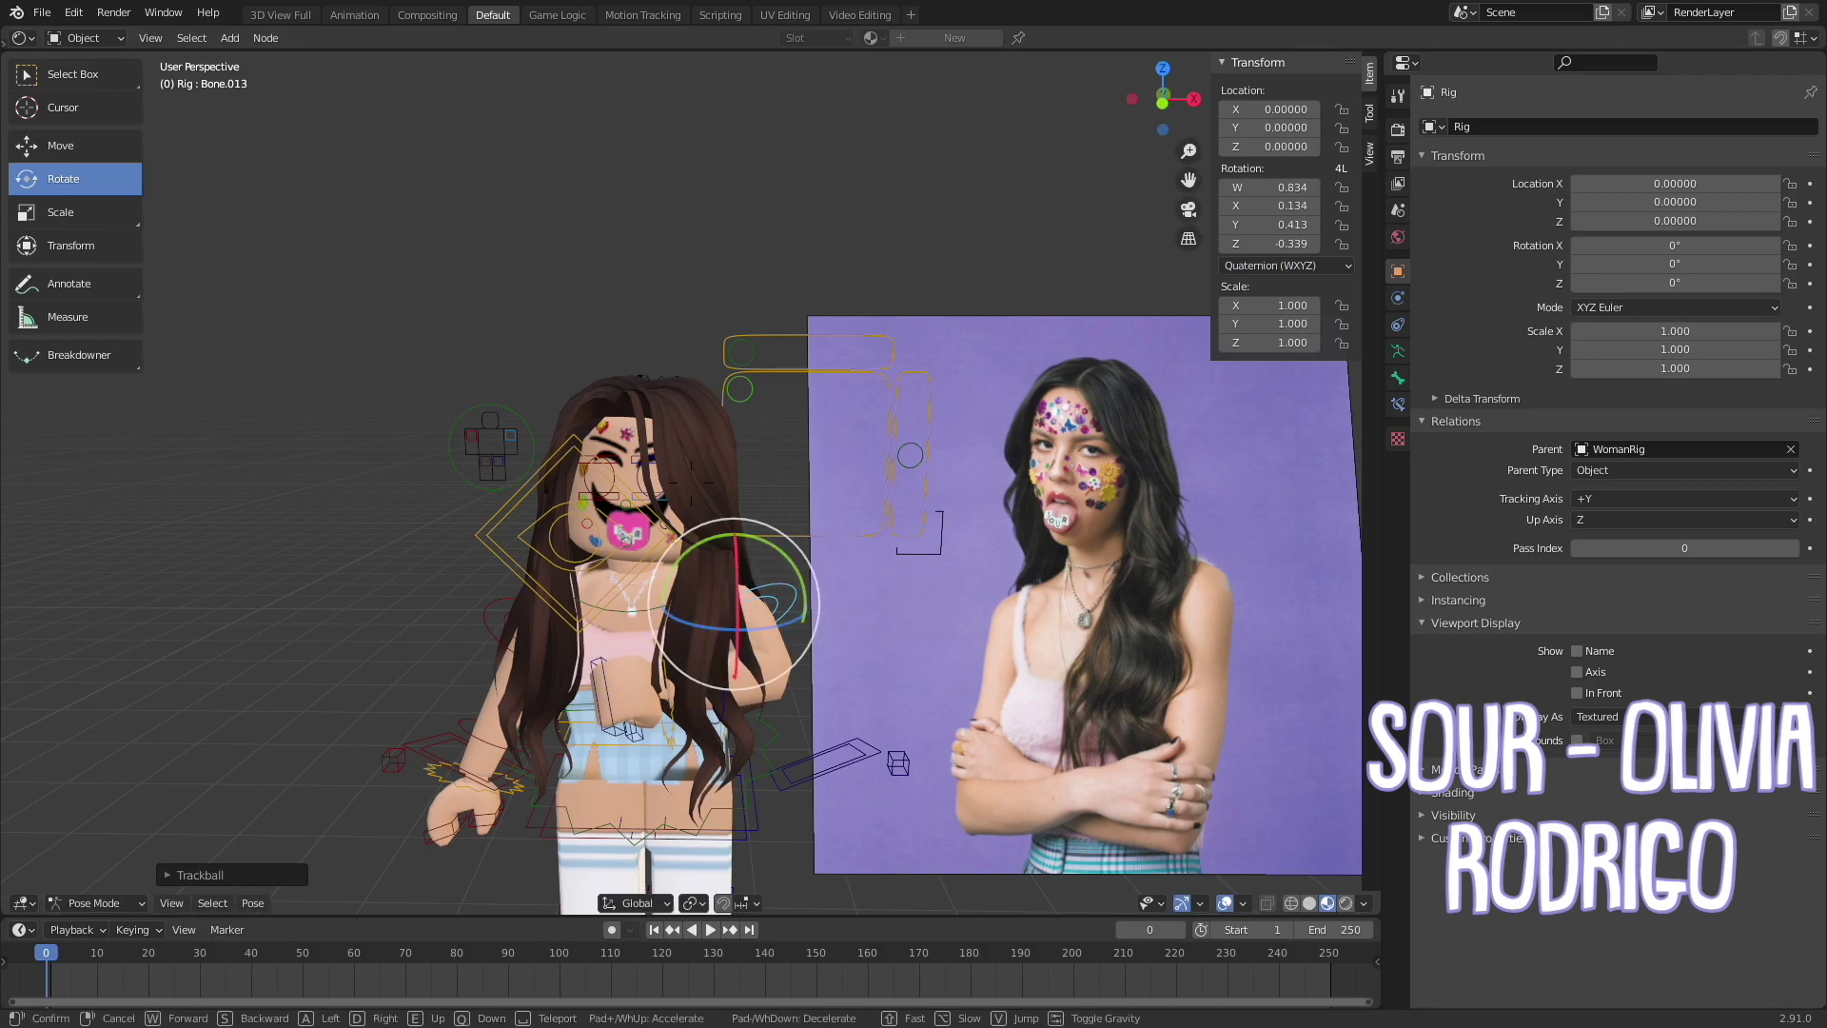
pyautogui.hotkey('shift', '`')
pyautogui.press('d')
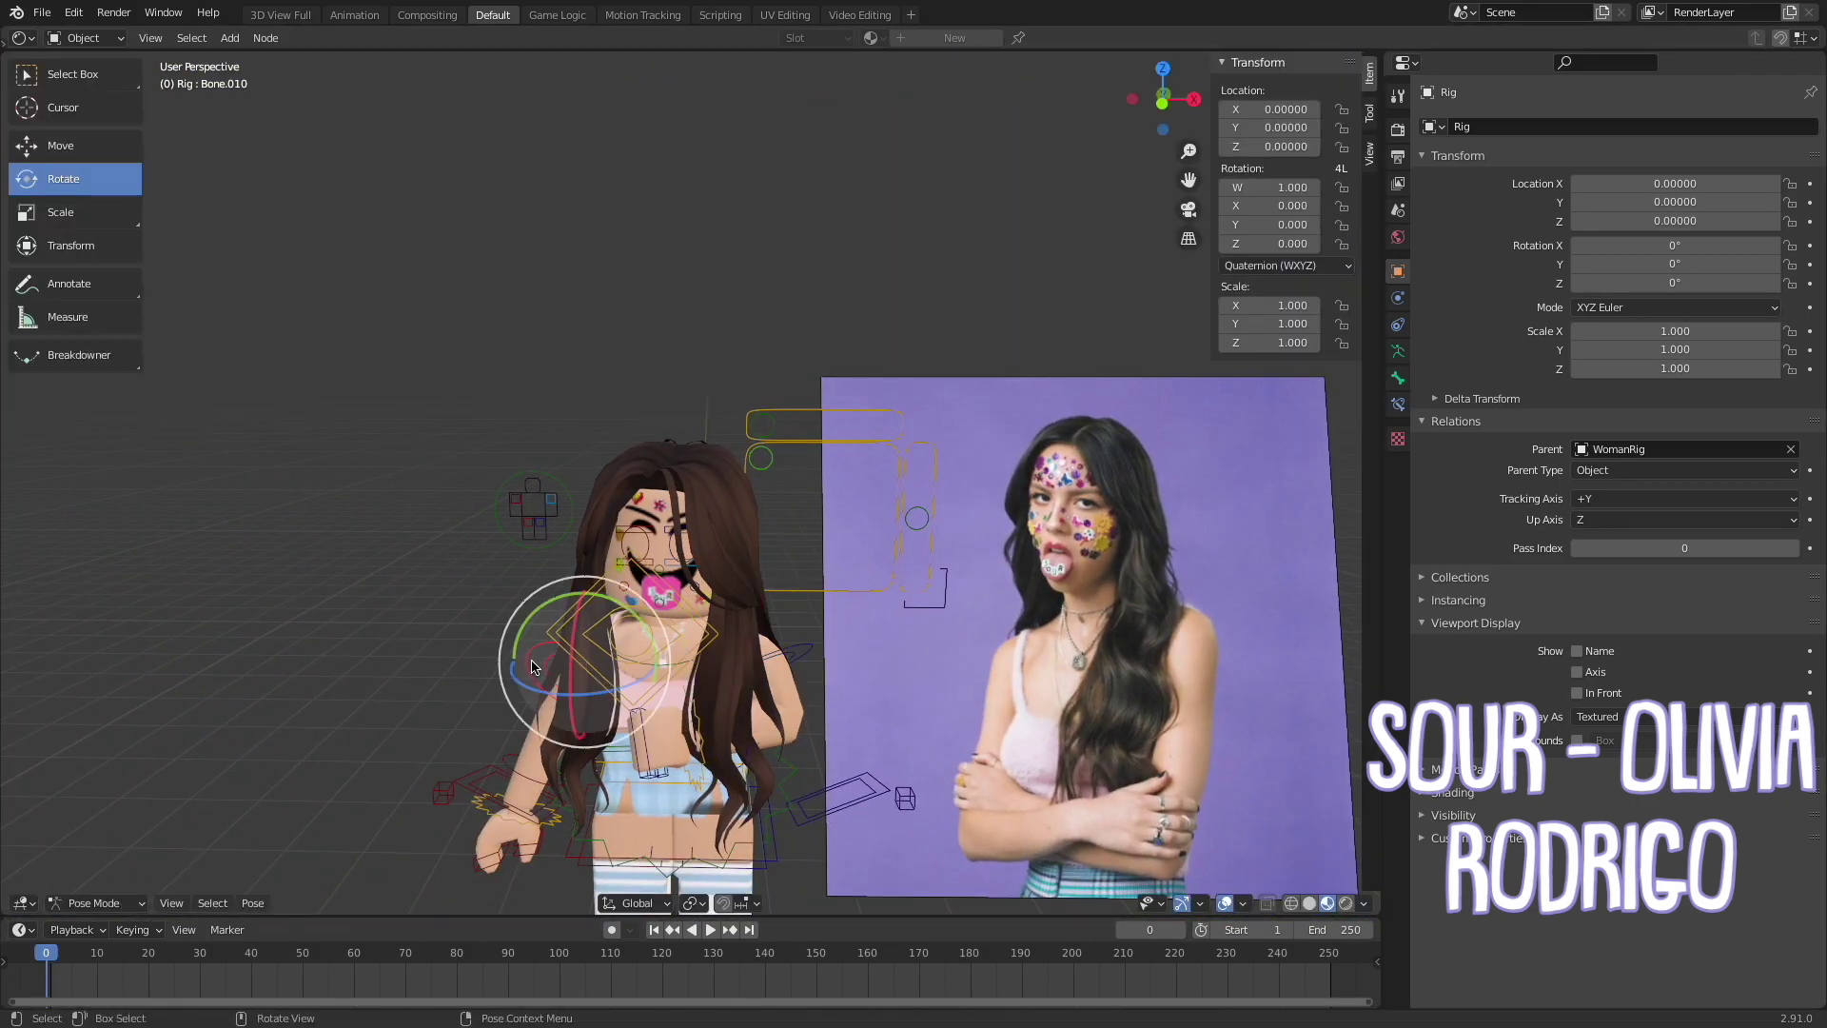
# Rotate the other arm bone into the crossed pose, checking from the side
pyautogui.moveTo(617, 636); pyautogui.dragTo(801, 594, button='middle')
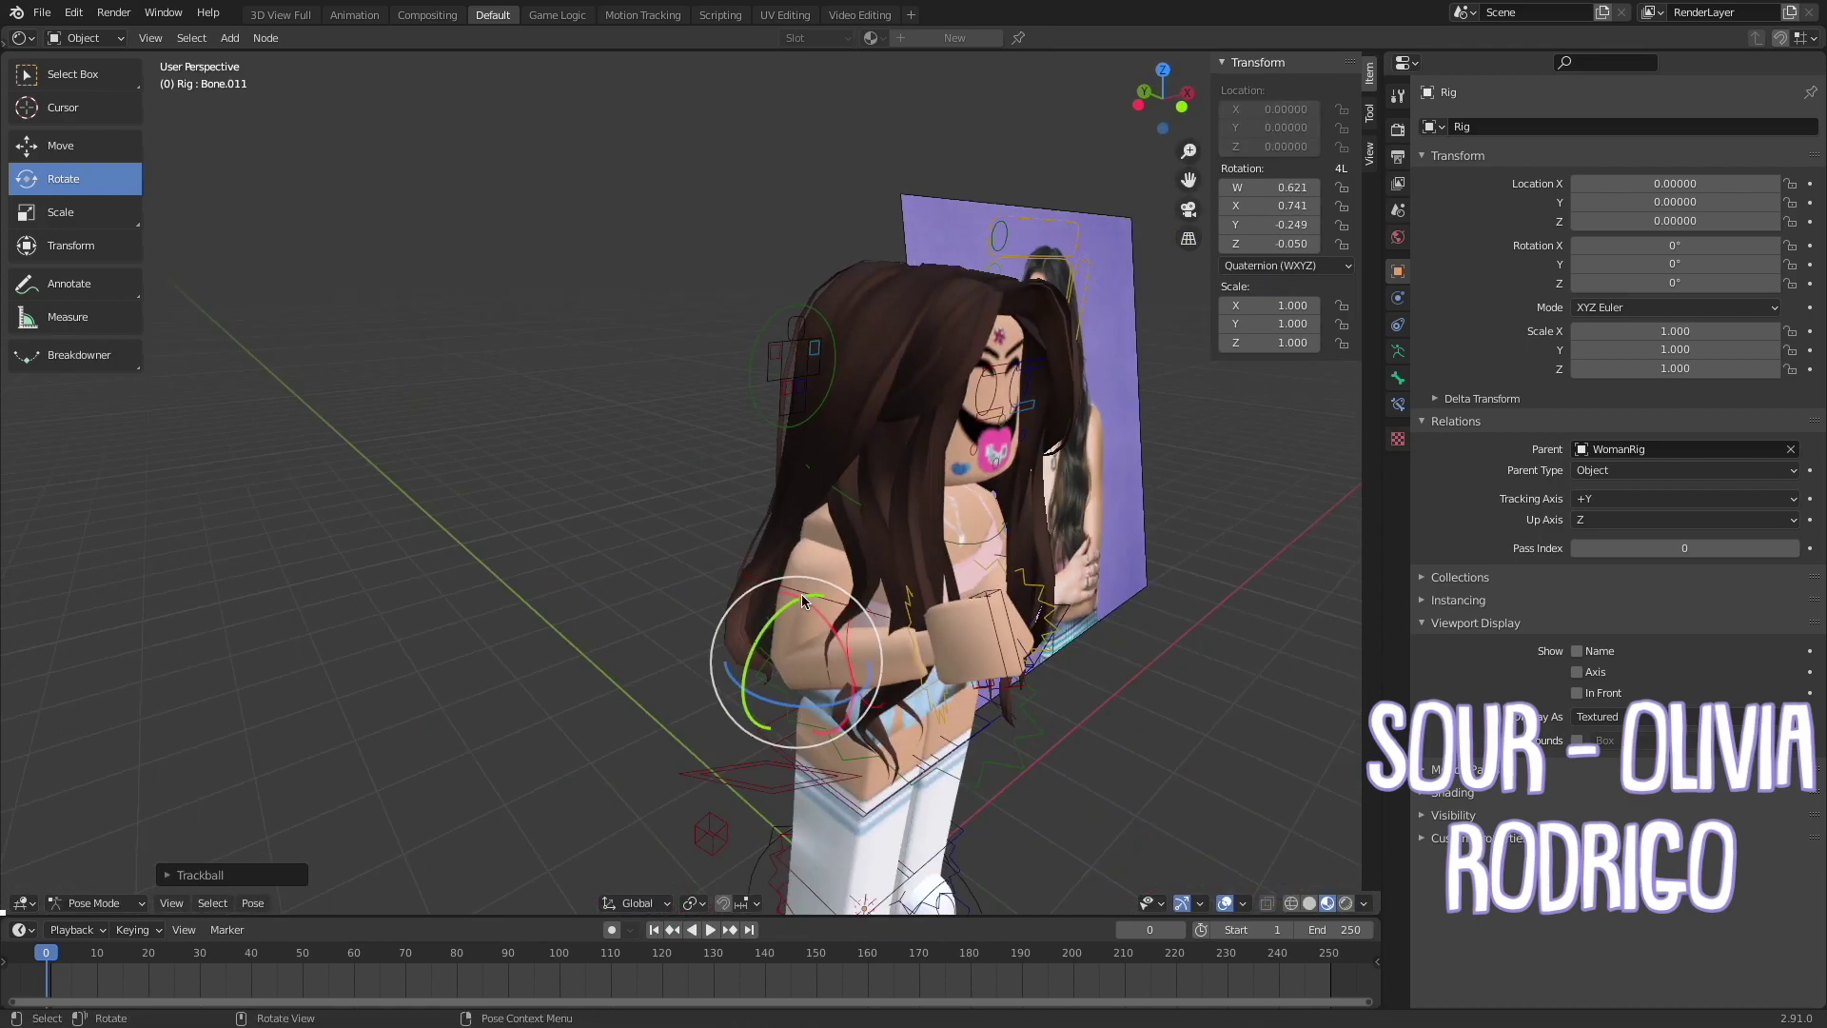
pyautogui.click(802, 594)
pyautogui.moveTo(801, 594); pyautogui.dragTo(815, 604)
pyautogui.moveTo(810, 515); pyautogui.dragTo(828, 552)
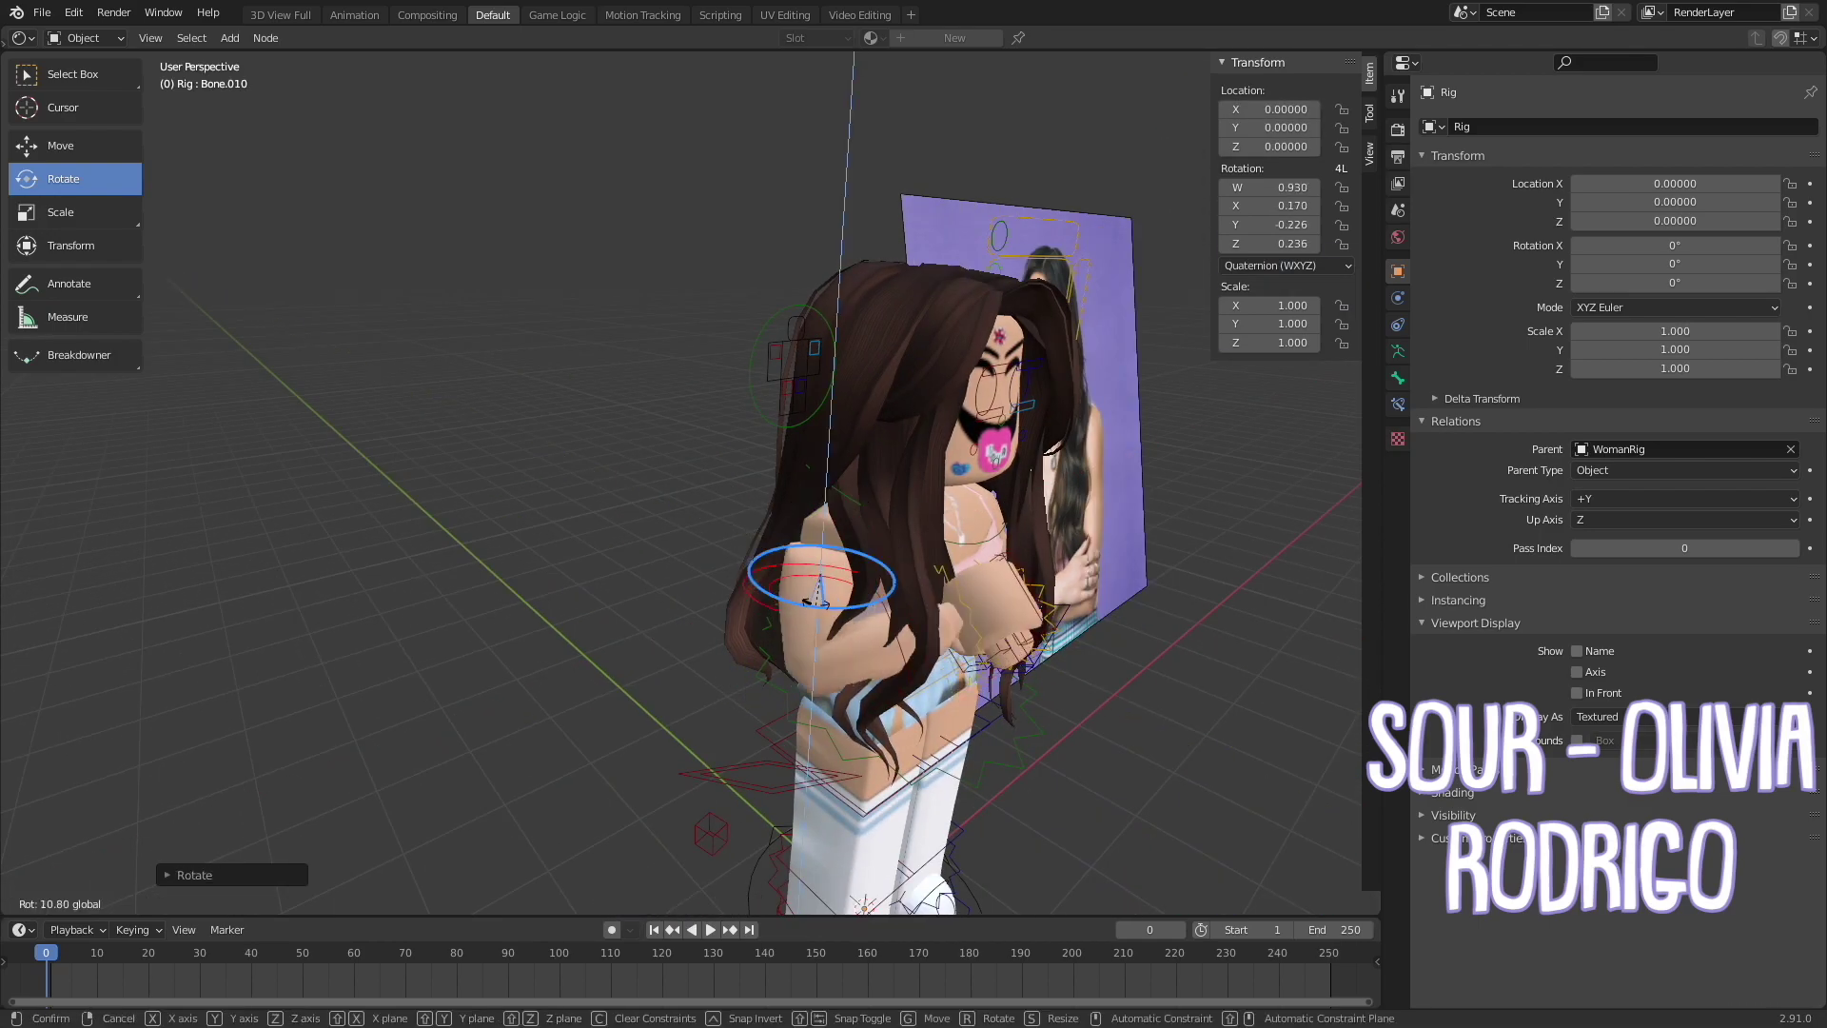
pyautogui.moveTo(828, 552); pyautogui.dragTo(547, 574, button='middle')
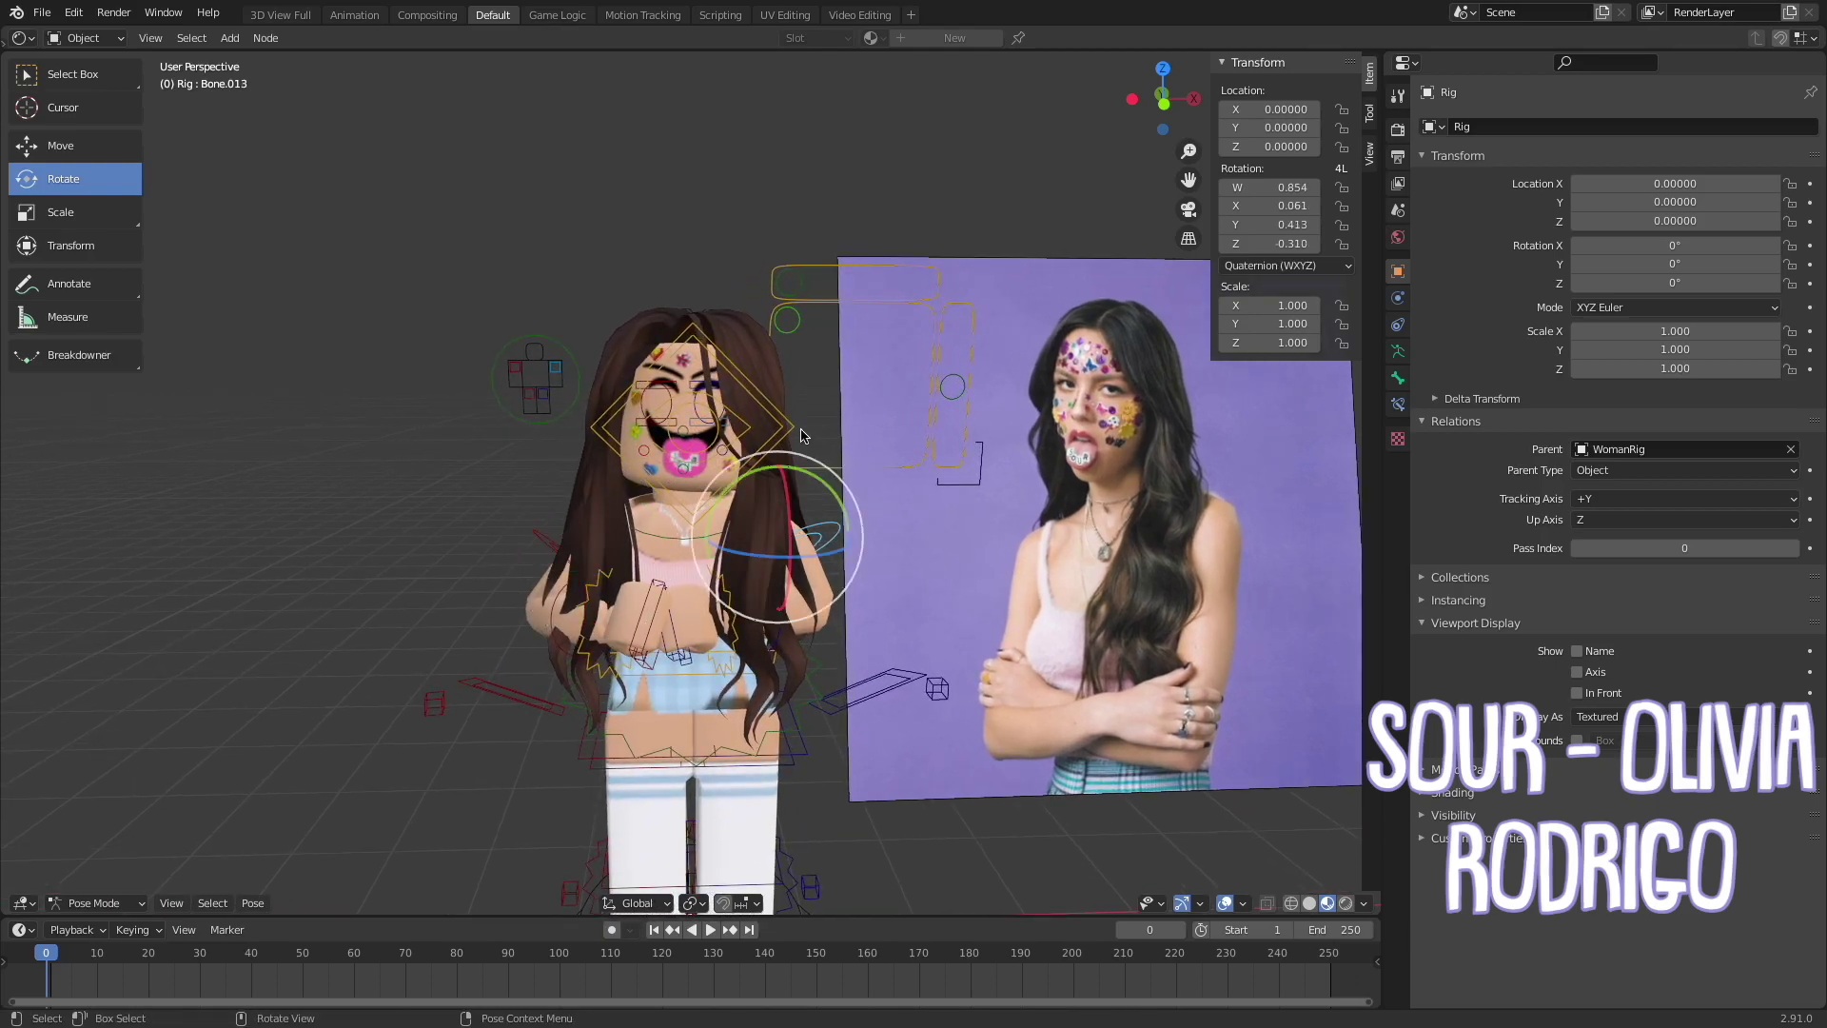
# Put the hair mesh into Edit Mode
pyautogui.click(801, 435)
pyautogui.click(95, 902)
pyautogui.click(86, 866)
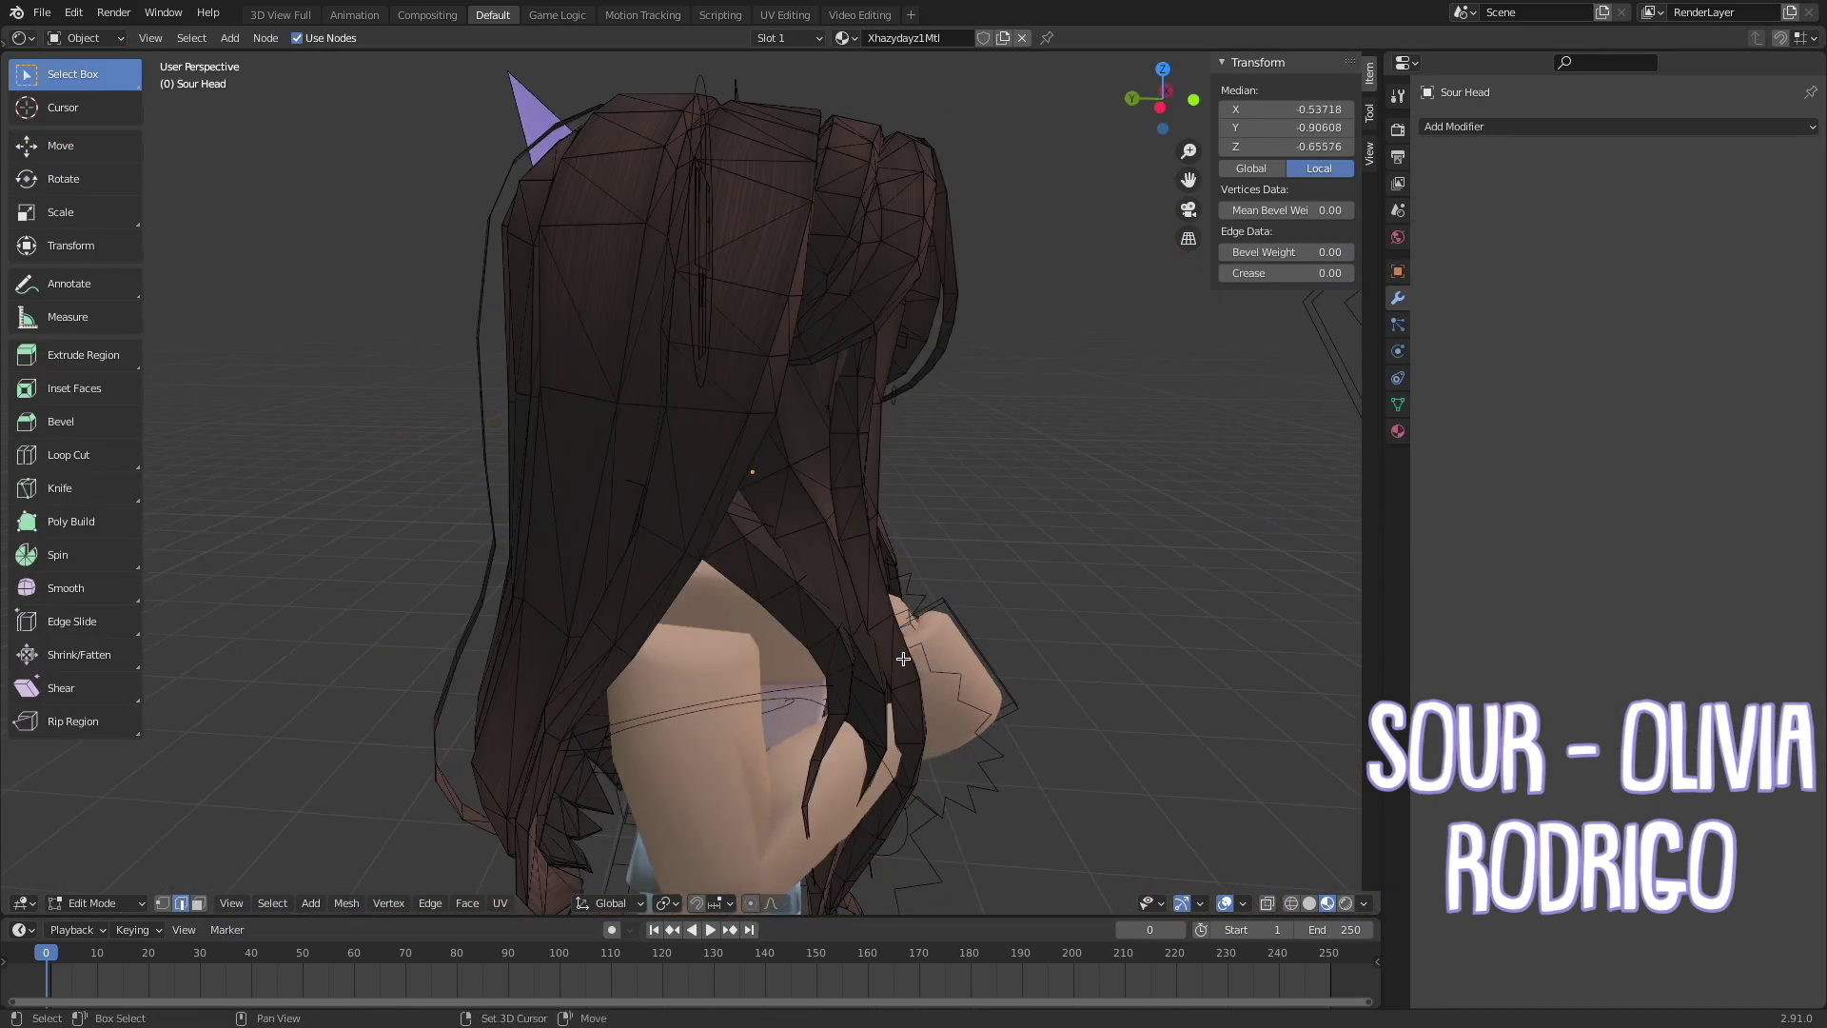
# Move the left front hair strands up and outward, then return to Object Mode
pyautogui.click(857, 733)
pyautogui.click(60, 145)
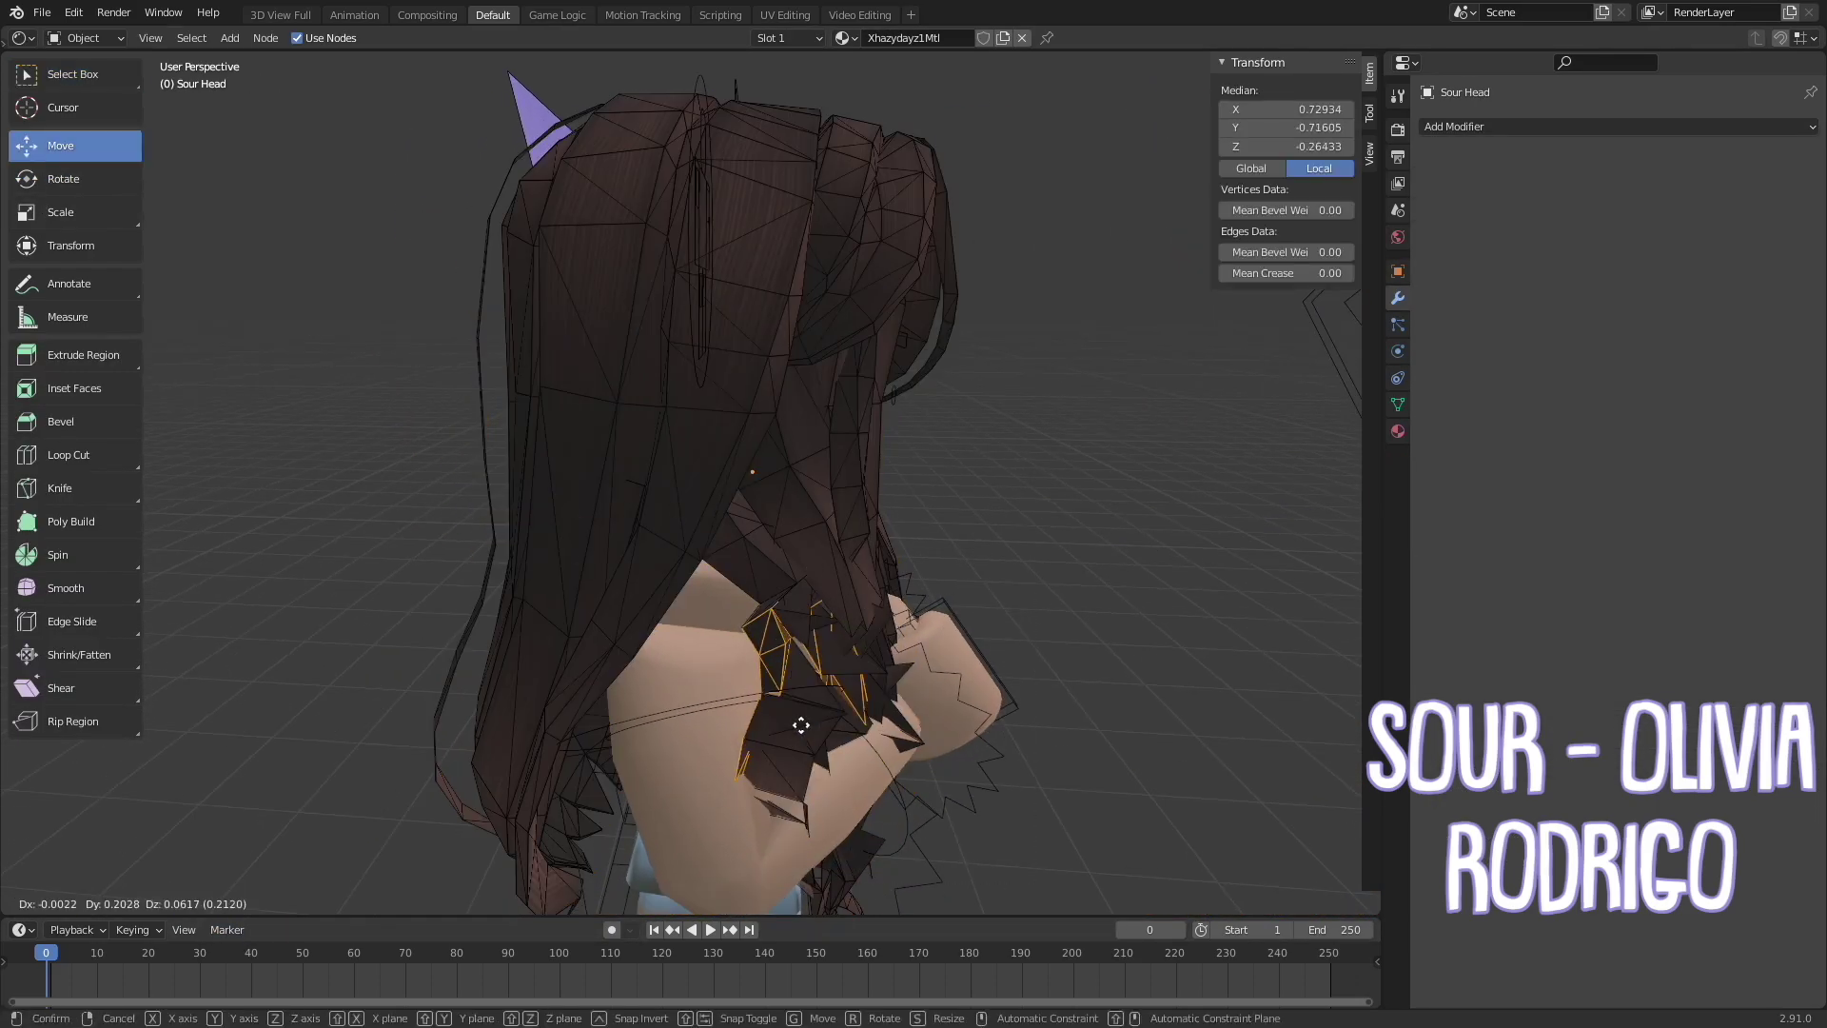
pyautogui.moveTo(803, 726); pyautogui.dragTo(641, 545, button='middle')
pyautogui.scroll(3, 640, 545)
pyautogui.moveTo(386, 452)
pyautogui.mouseDown()
pyautogui.moveTo(641, 546)
pyautogui.moveTo(552, 671)
pyautogui.mouseUp()
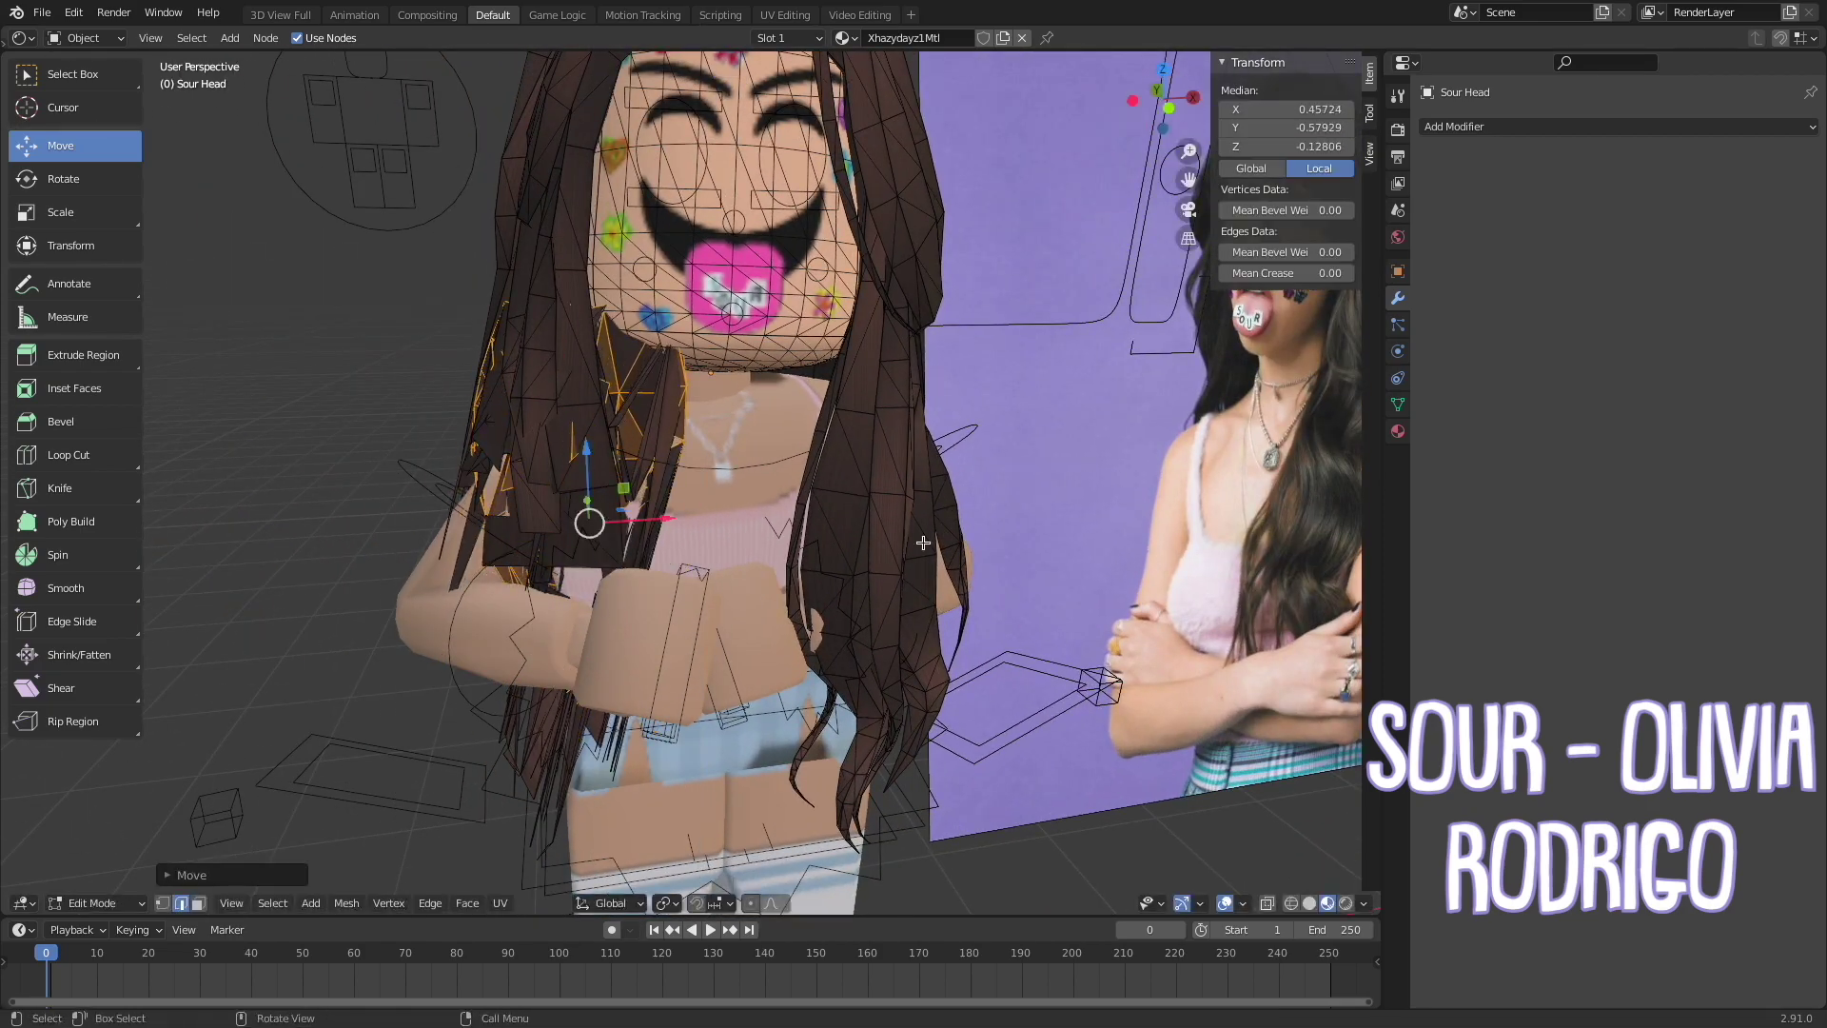
pyautogui.scroll(-4, 583, 517)
pyautogui.moveTo(686, 564); pyautogui.dragTo(673, 542)
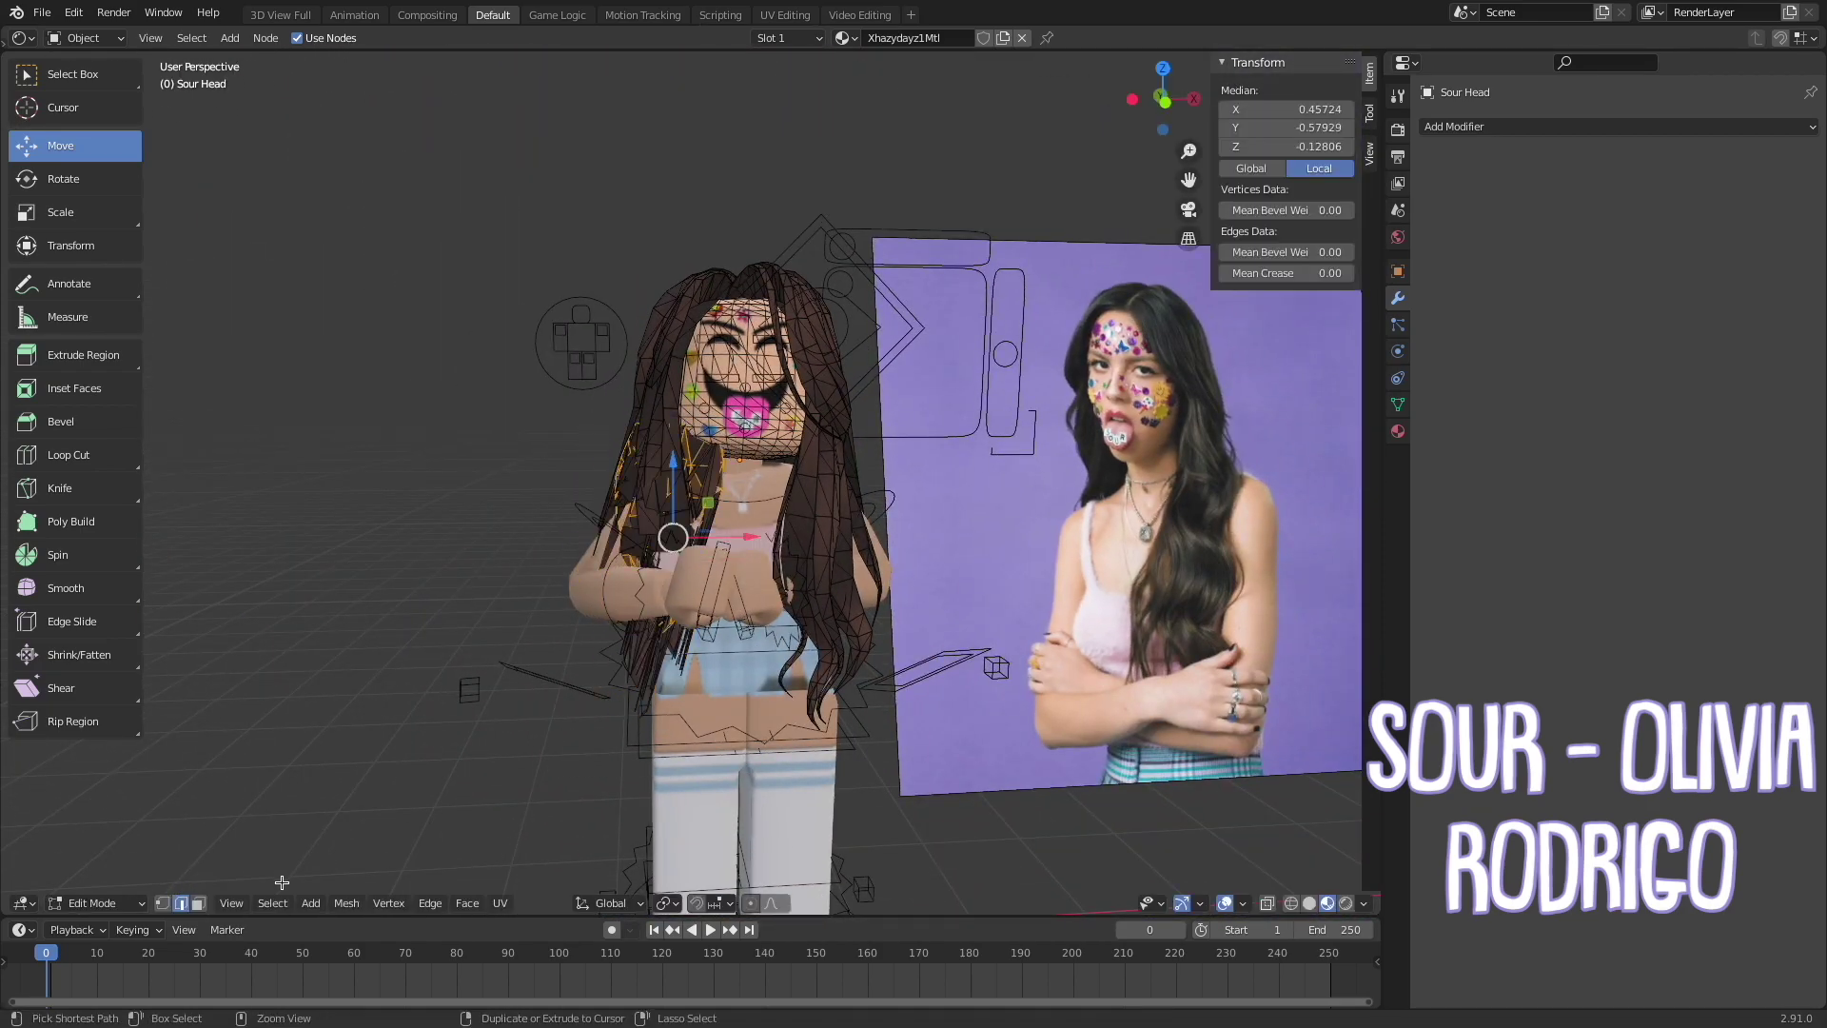
pyautogui.click(103, 906)
pyautogui.click(95, 883)
pyautogui.hotkey('shift', '`')
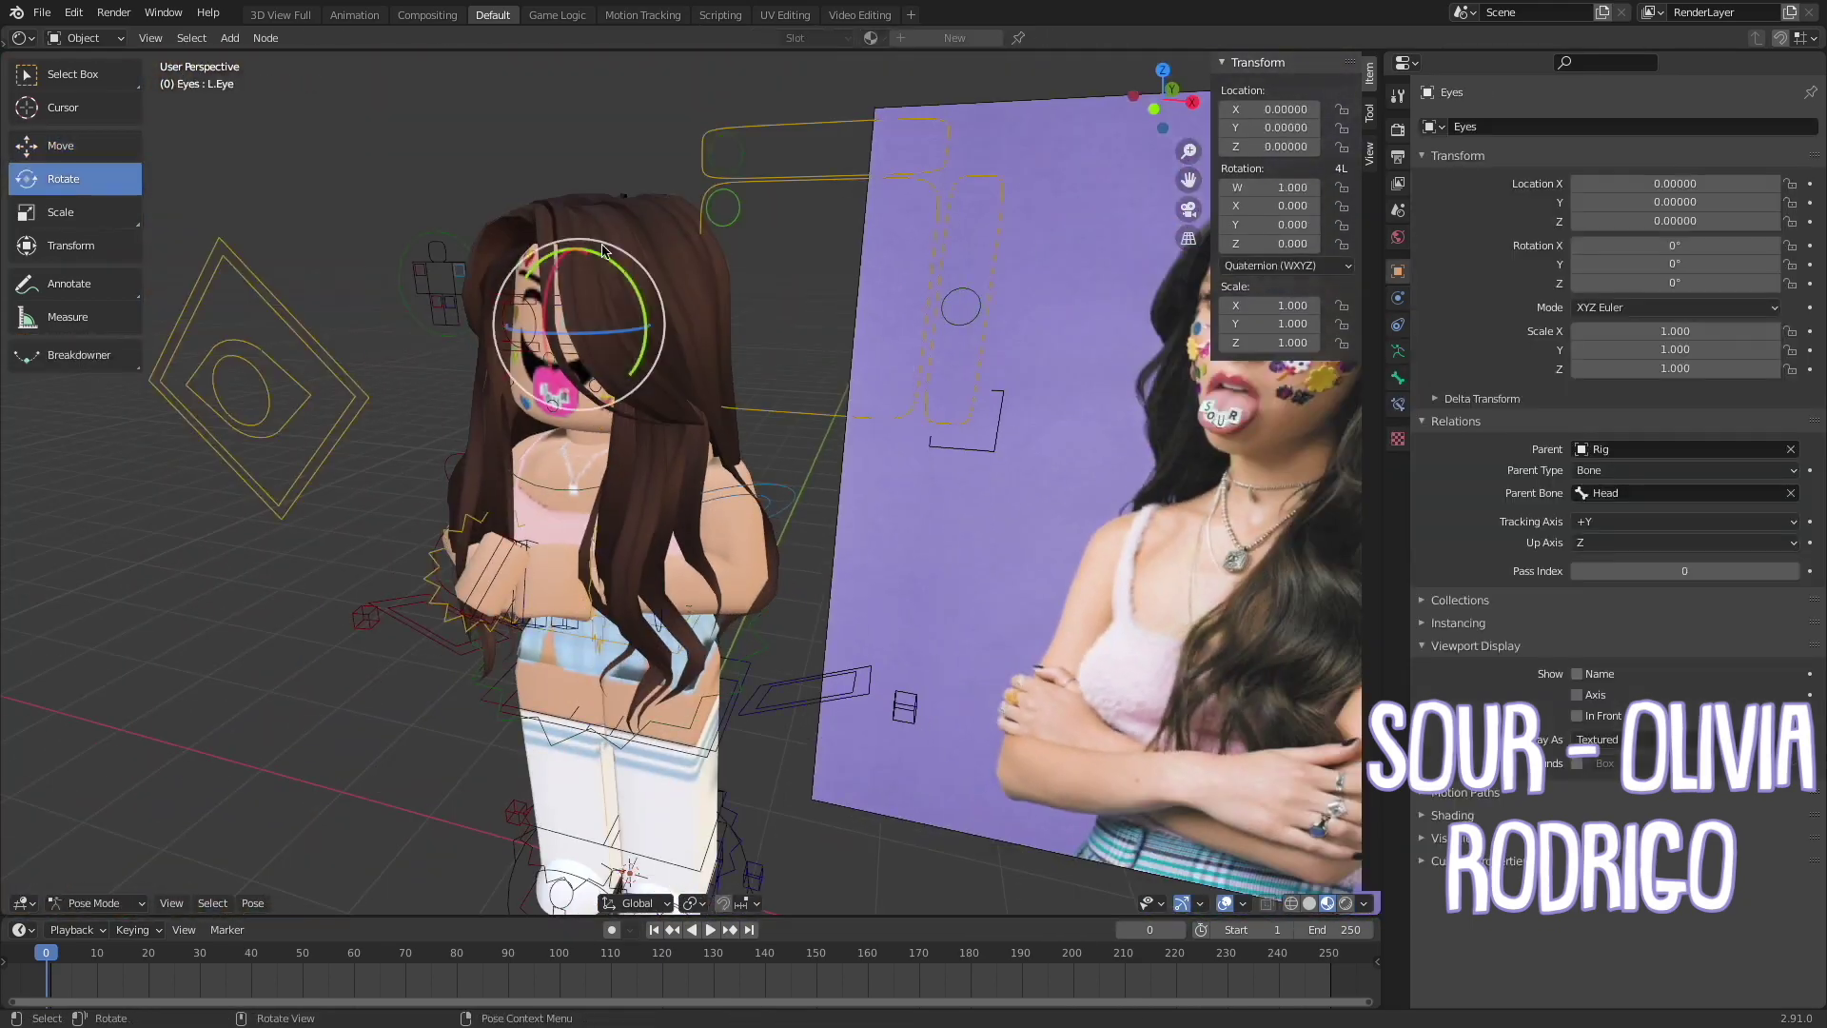
# Delete the long-haired head, bring in the hairless head, and rotate another arm bone
pyautogui.press('Delete')
pyautogui.click(42, 12)
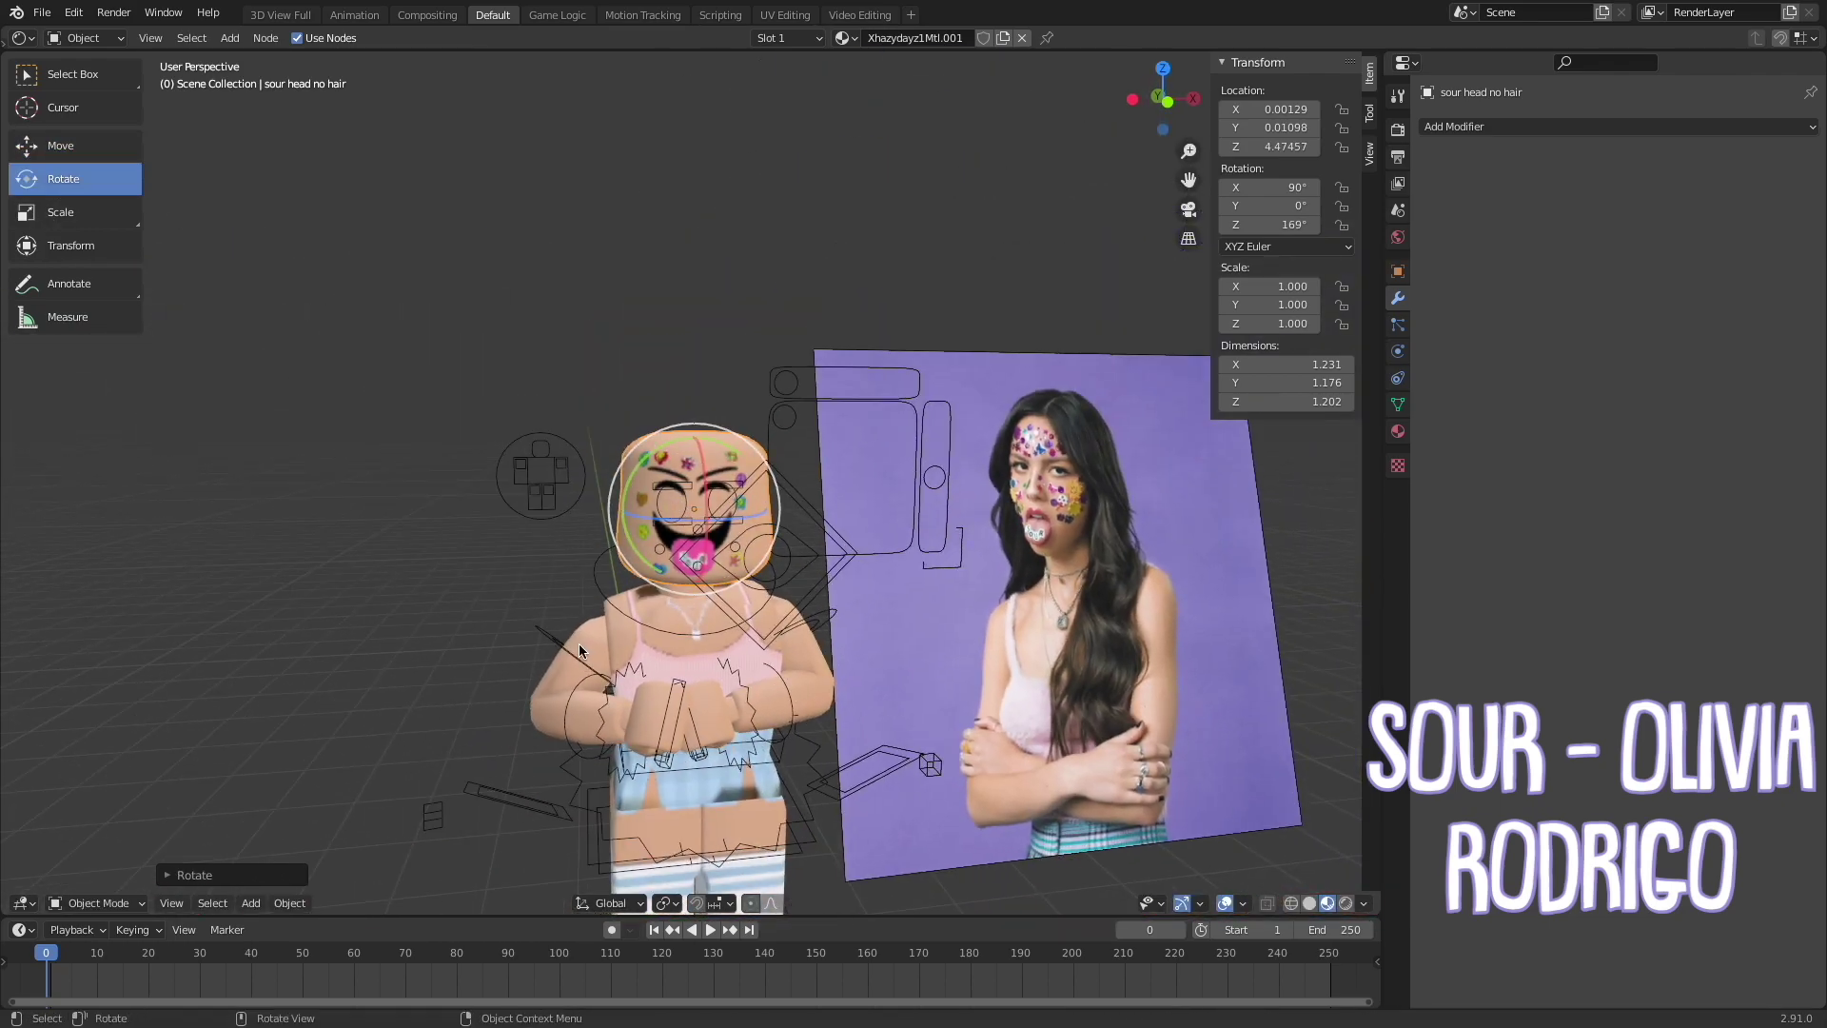
pyautogui.click(538, 655)
pyautogui.press('r')
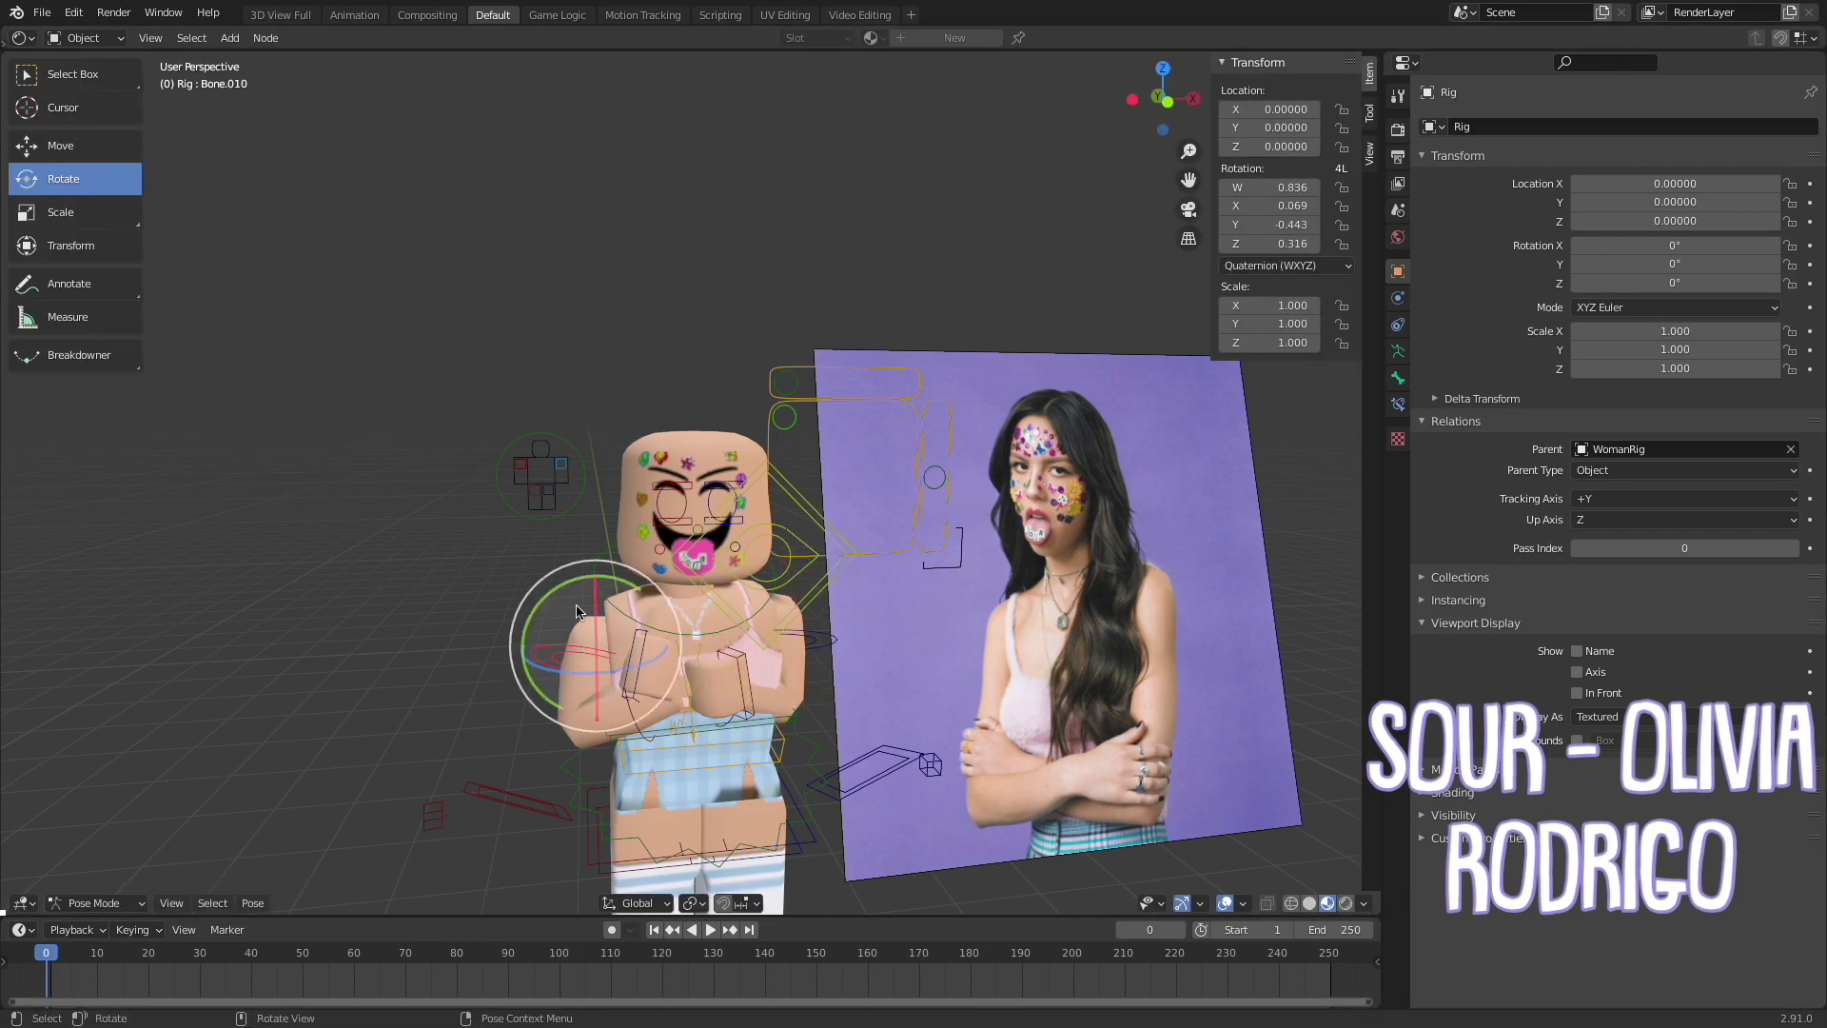
# Trackball-rotate the forearm bones to finish crossing the arms
pyautogui.click(588, 619)
pyautogui.moveTo(588, 620); pyautogui.dragTo(571, 595, button='middle')
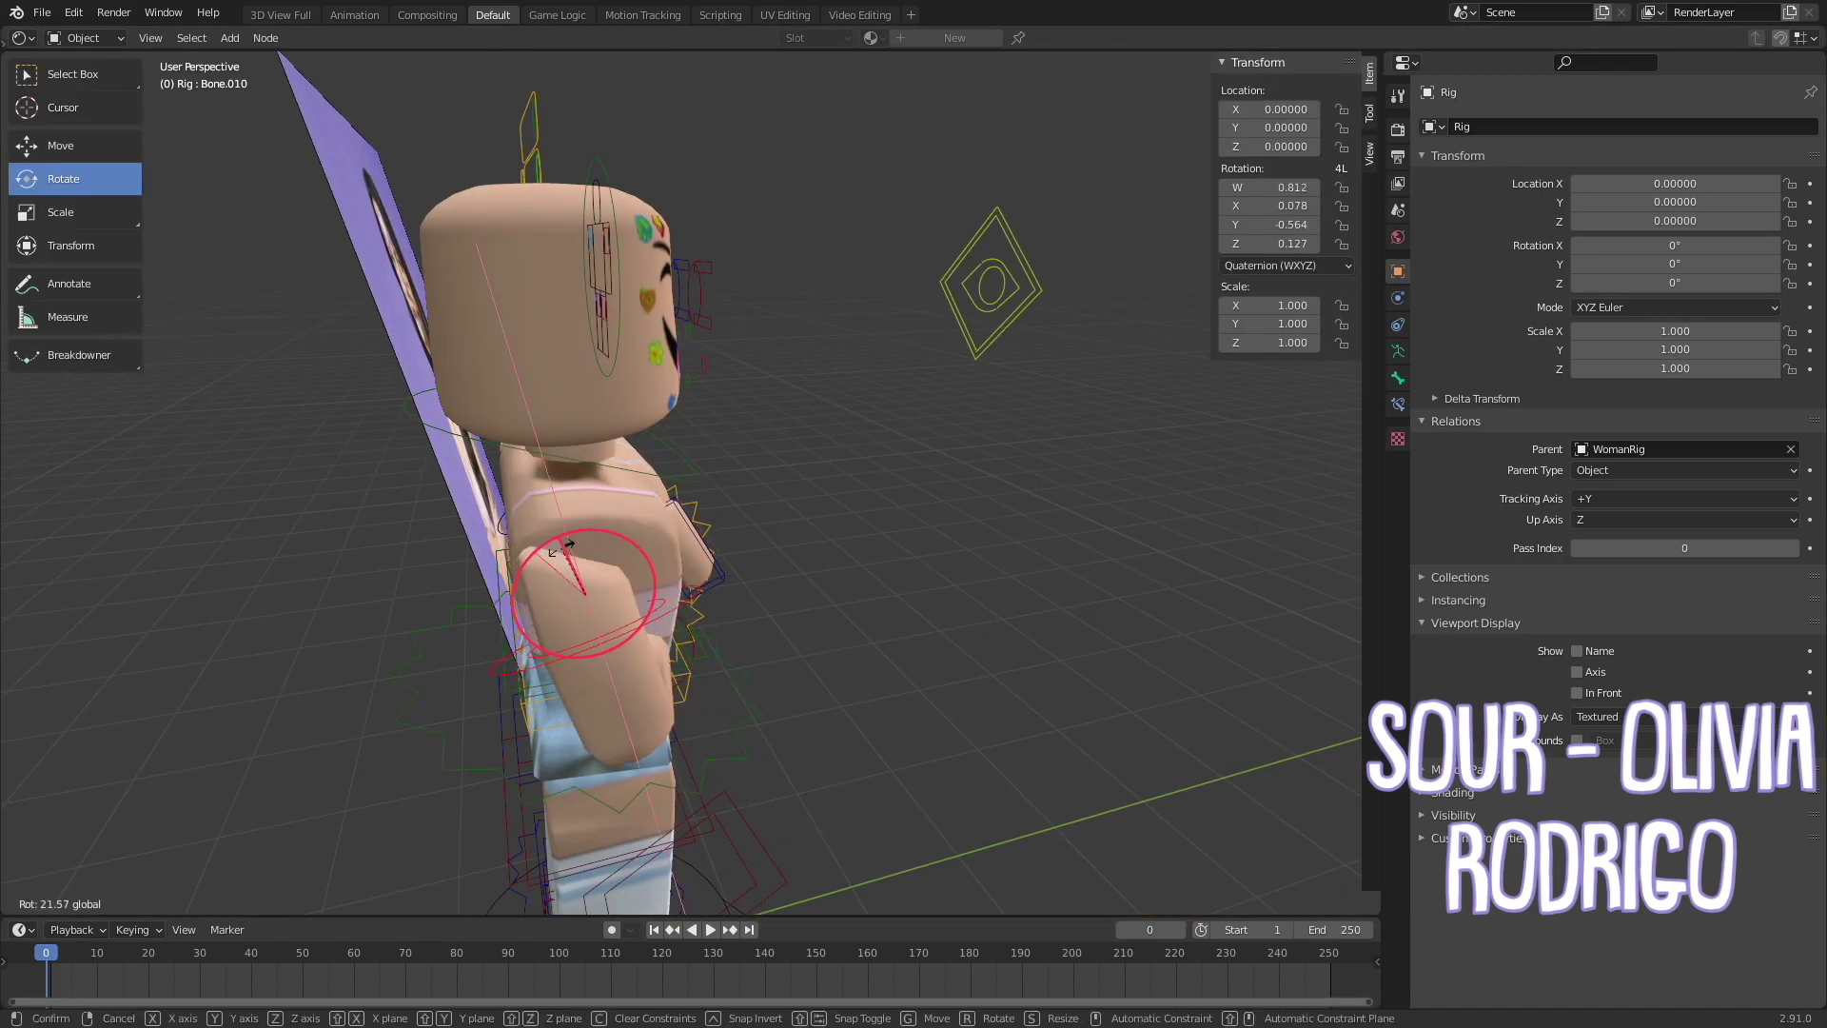
pyautogui.moveTo(662, 619); pyautogui.dragTo(533, 457, button='middle')
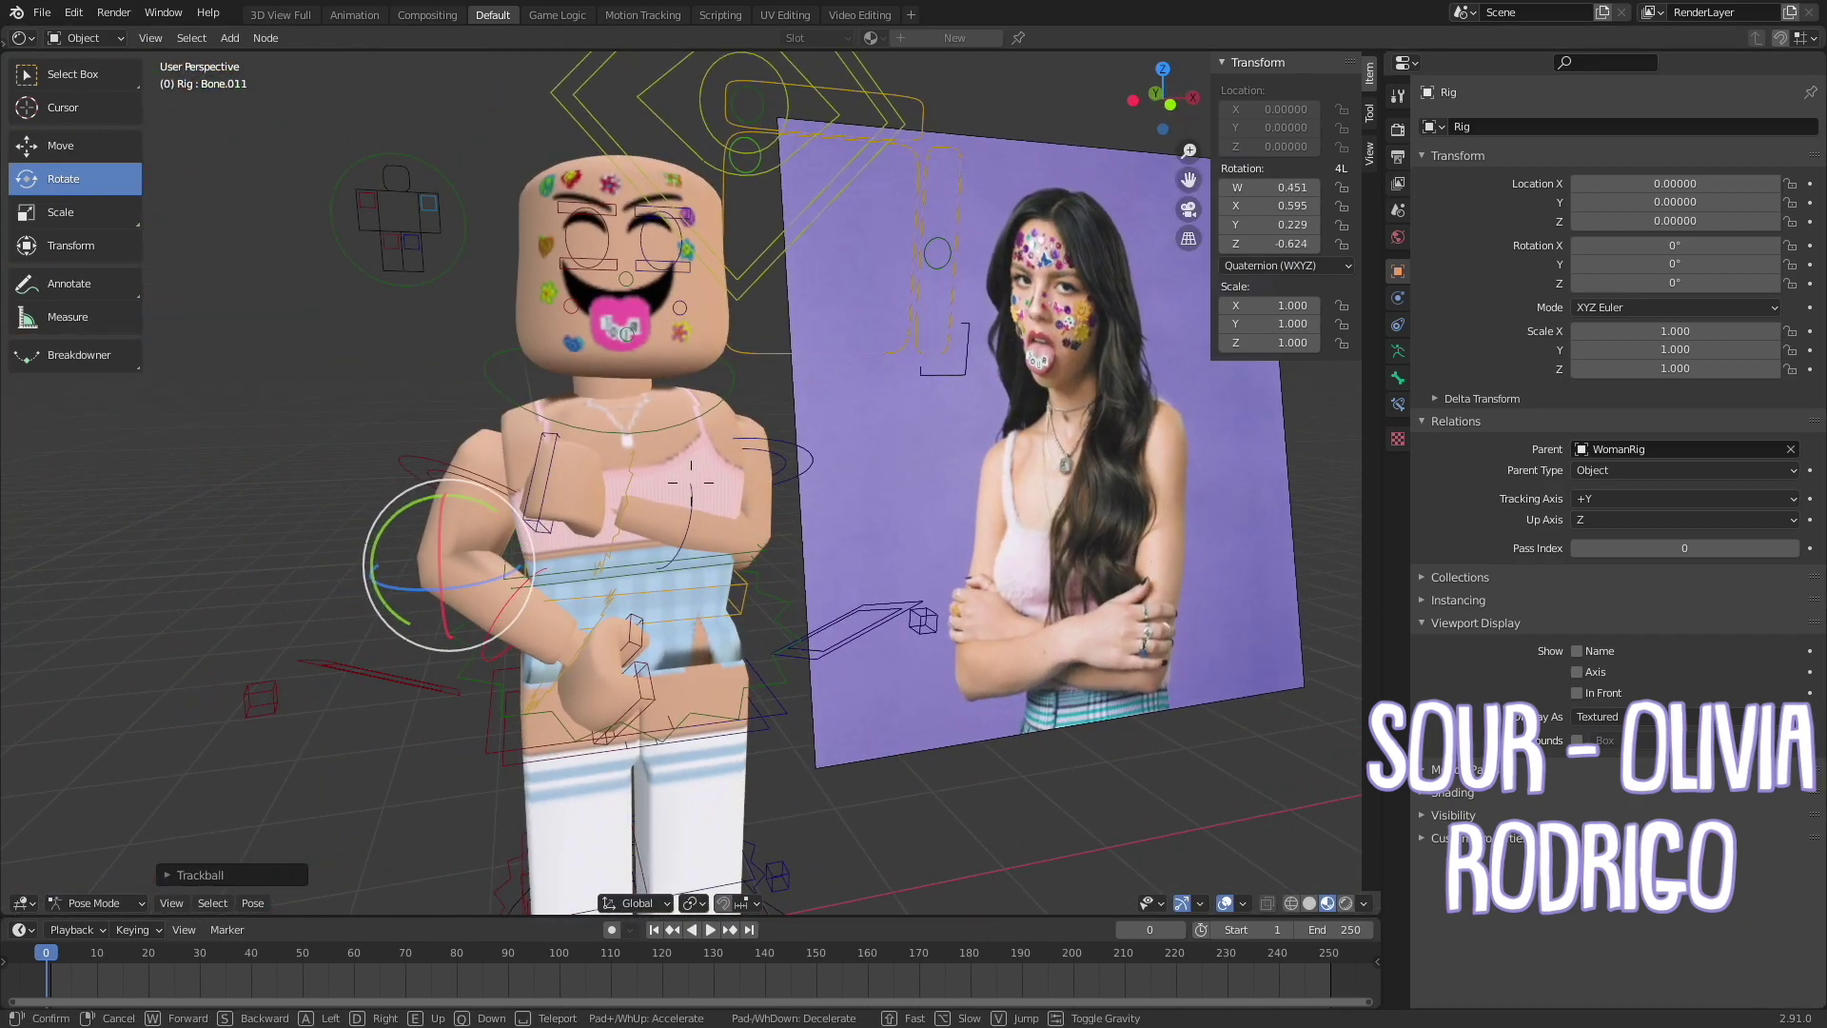
pyautogui.click(518, 447)
pyautogui.press('r')
pyautogui.click(532, 400)
pyautogui.press('r')
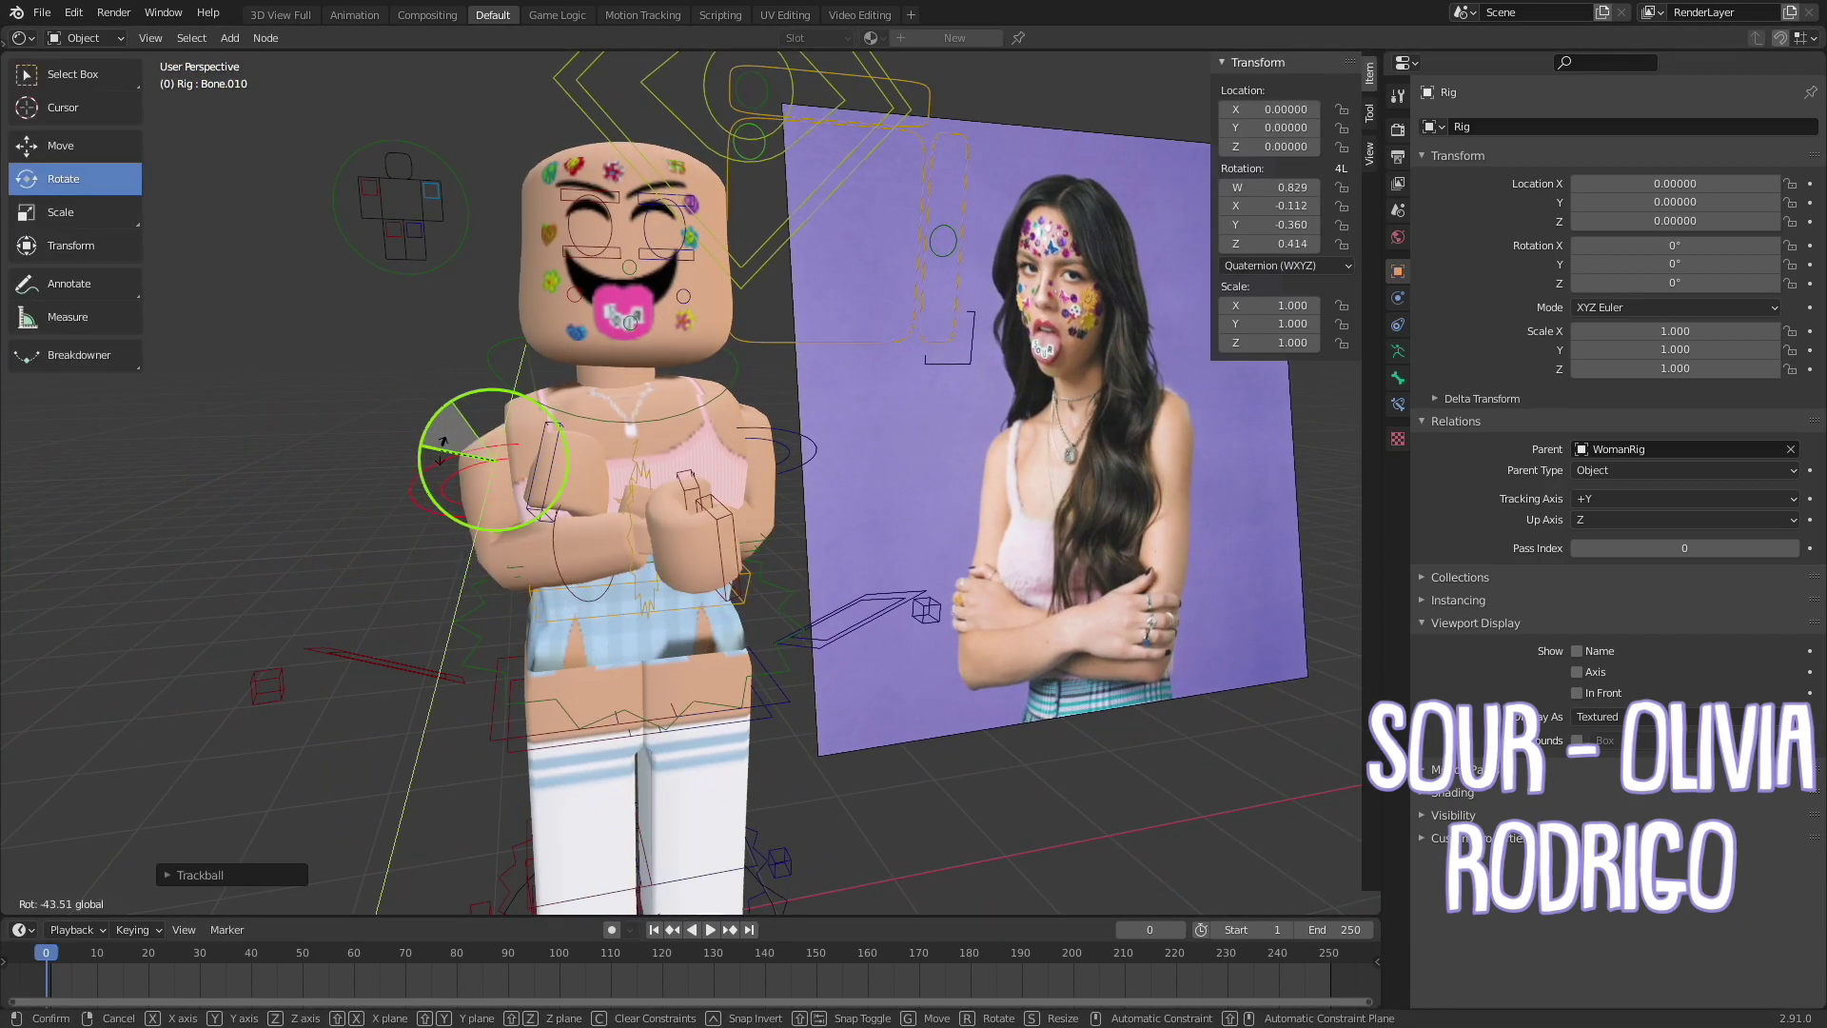
# Adjust the right arm and head bones, then select the hairless head in Object Mode
pyautogui.click(740, 466)
pyautogui.moveTo(816, 749); pyautogui.dragTo(691, 488, button='middle')
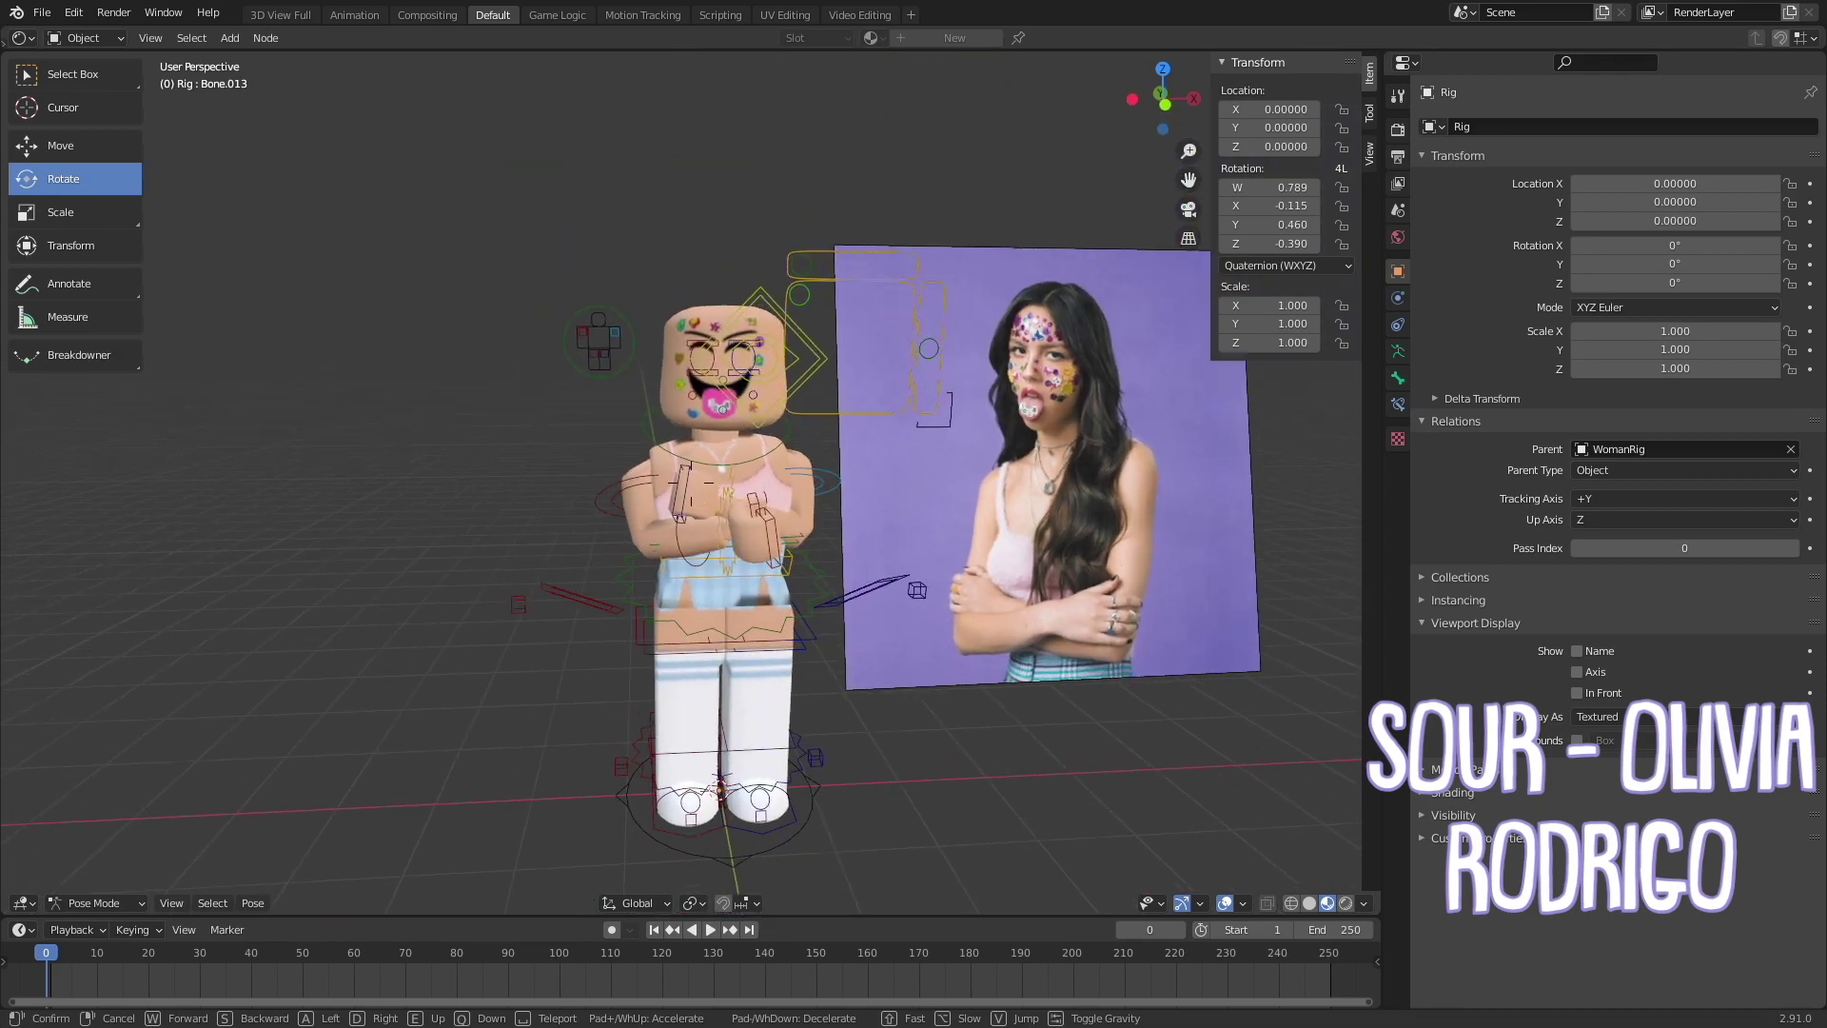
pyautogui.click(647, 409)
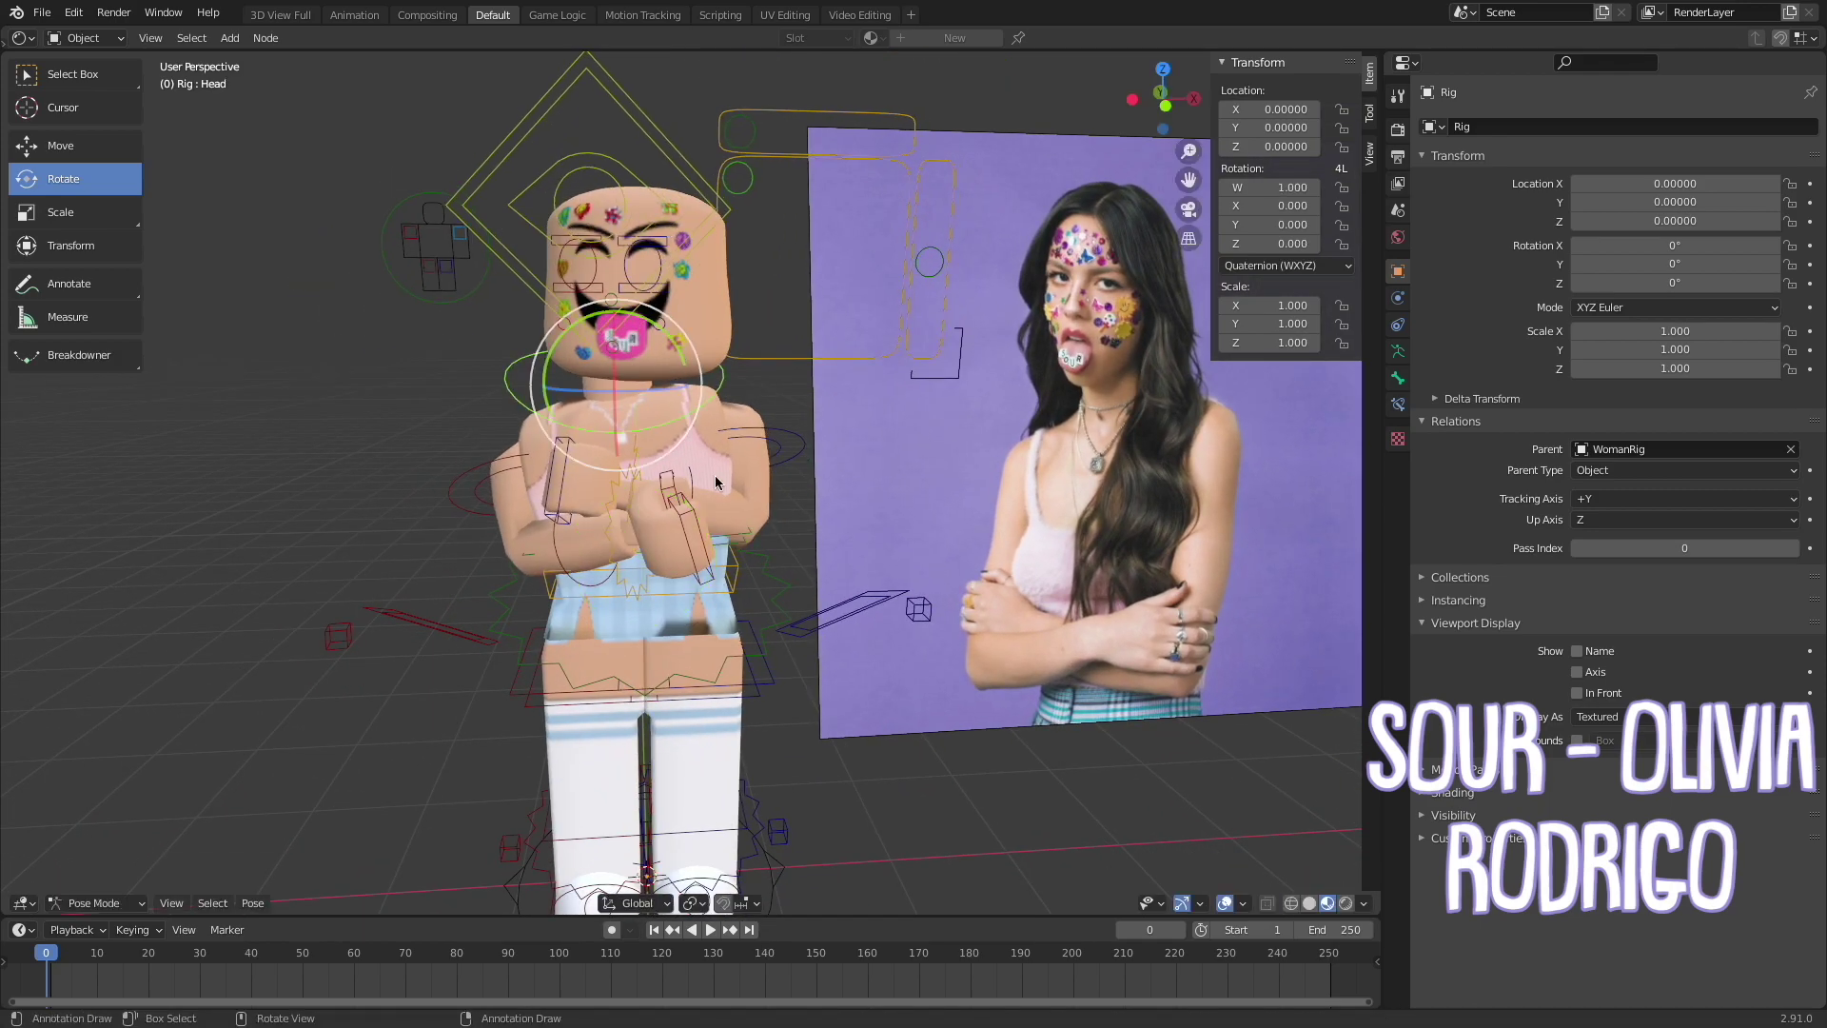
pyautogui.hotkey('ctrl', 'Tab')
pyautogui.click(699, 327)
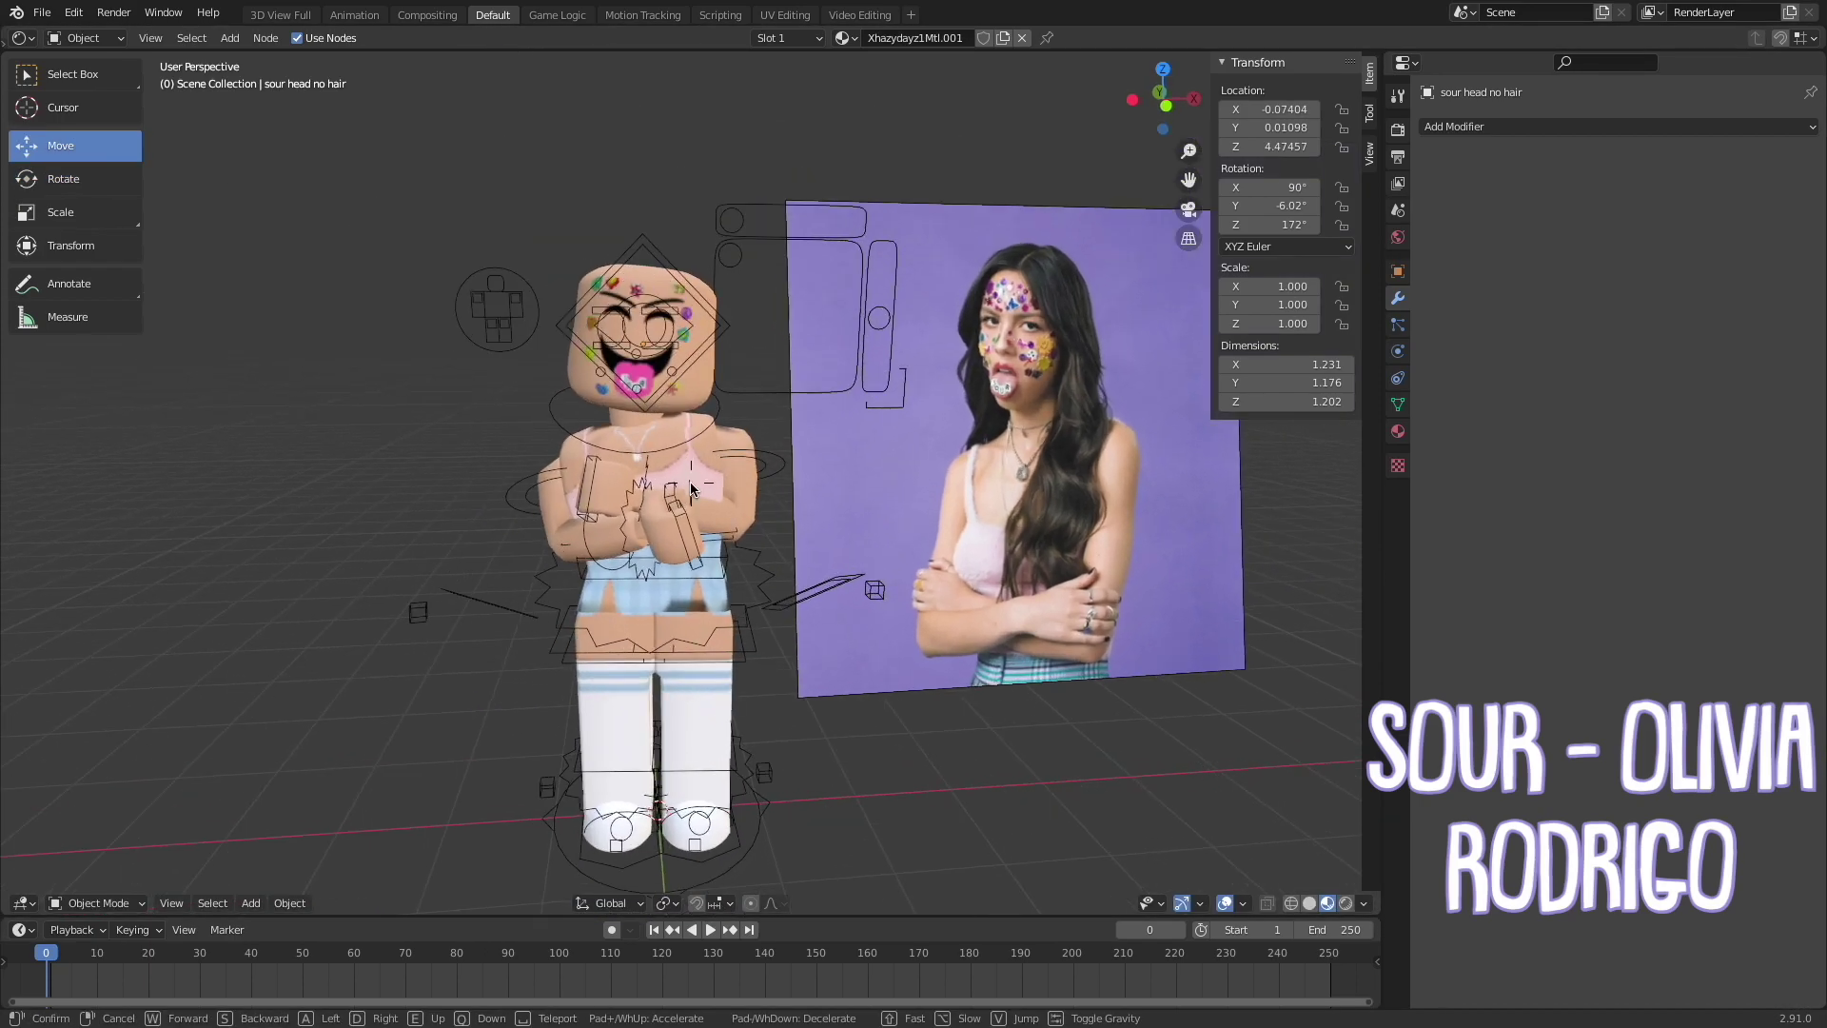
# Add a camera to the scene and look through it
pyautogui.click(250, 903)
pyautogui.click(285, 603)
pyautogui.press('KP_0')
pyautogui.hotkey('shift', '`')
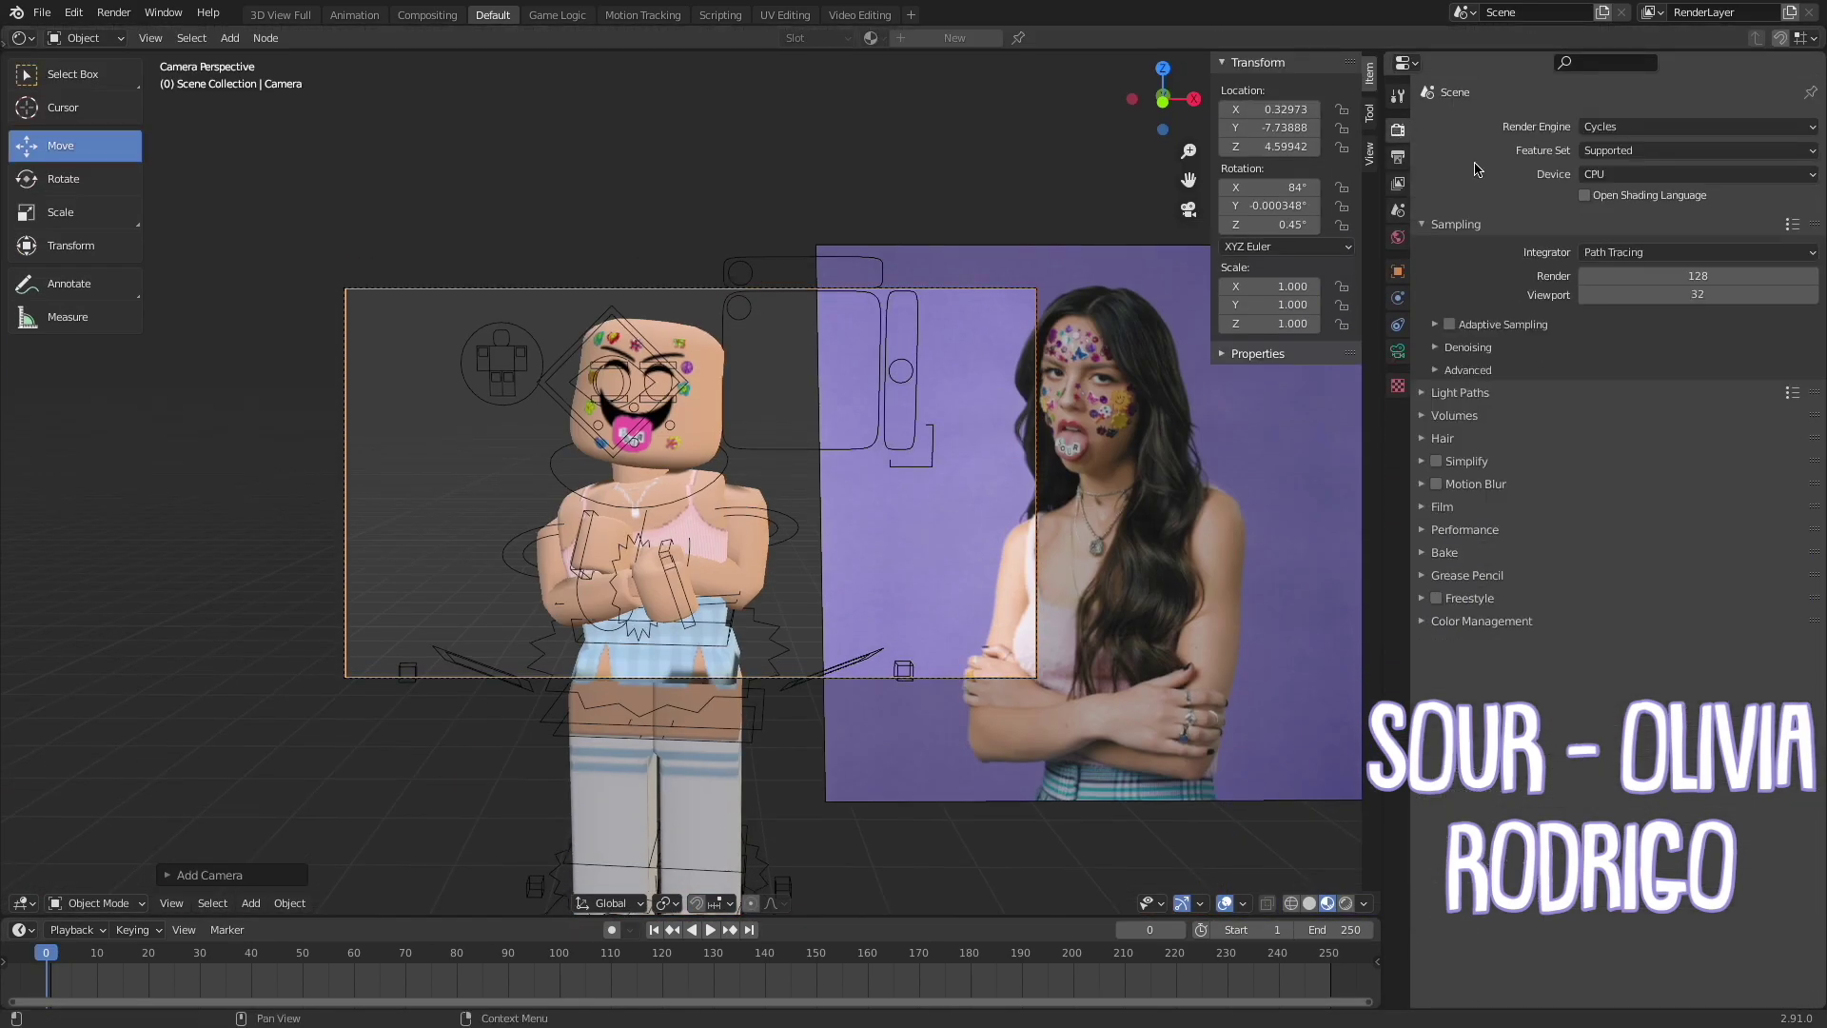
# Set the render resolution to 2000 × 2000 px
pyautogui.doubleClick(1650, 149)
pyautogui.write('2000')
pyautogui.press('Return')
pyautogui.doubleClick(1698, 167)
pyautogui.write('2000')
pyautogui.press('Return')
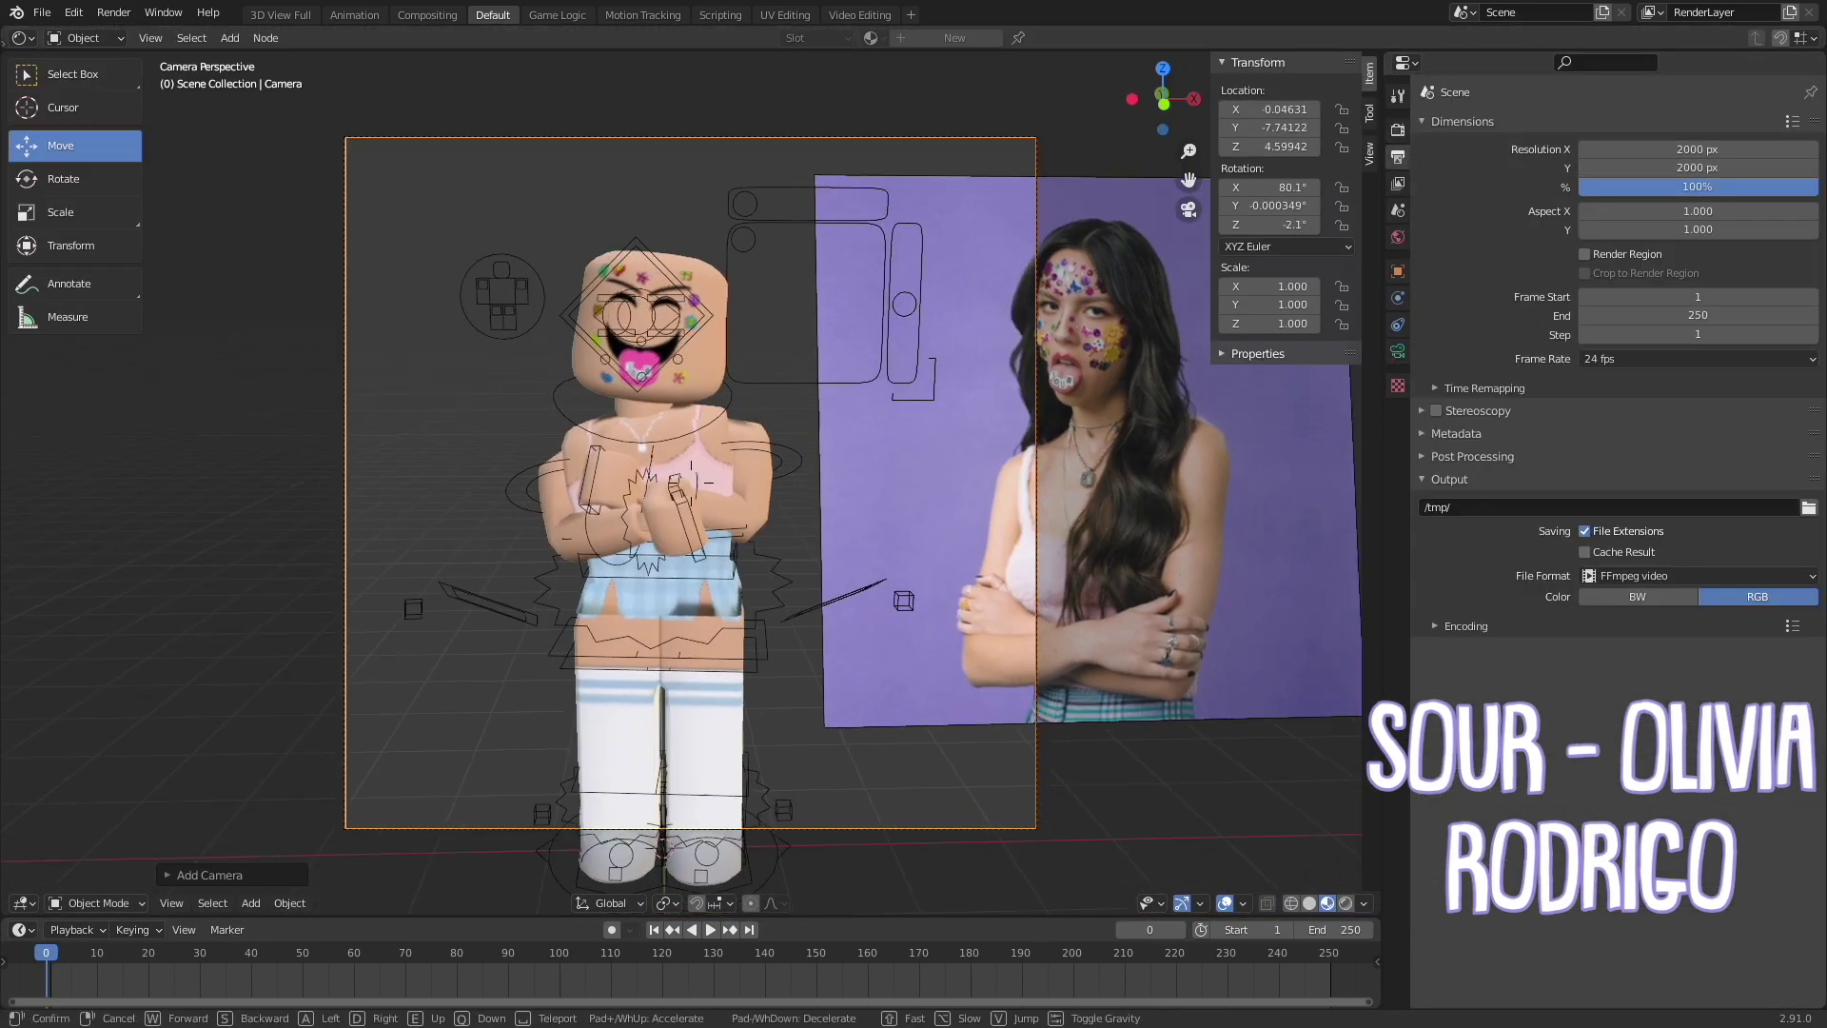
pyautogui.hotkey('shift', '`')
# Walk the camera closer to the character, undoing an accidental head rotation
pyautogui.press('w')
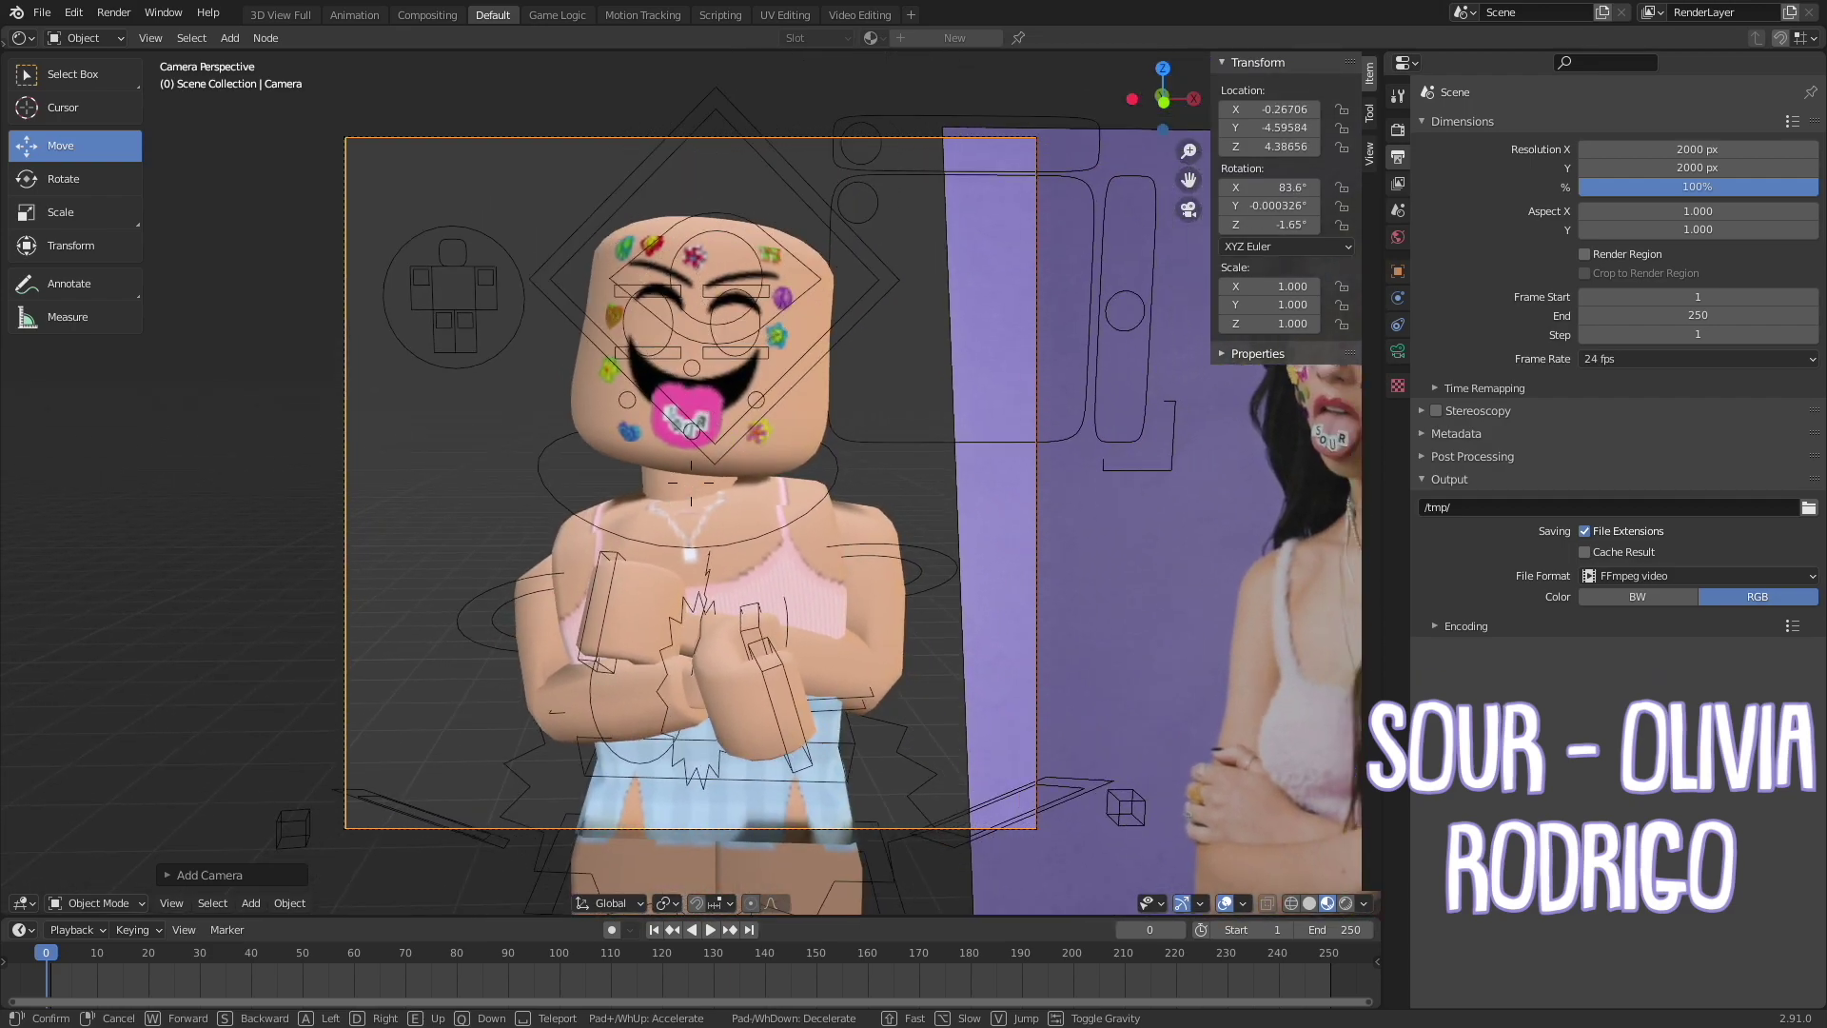
pyautogui.click(674, 354)
pyautogui.click(674, 354)
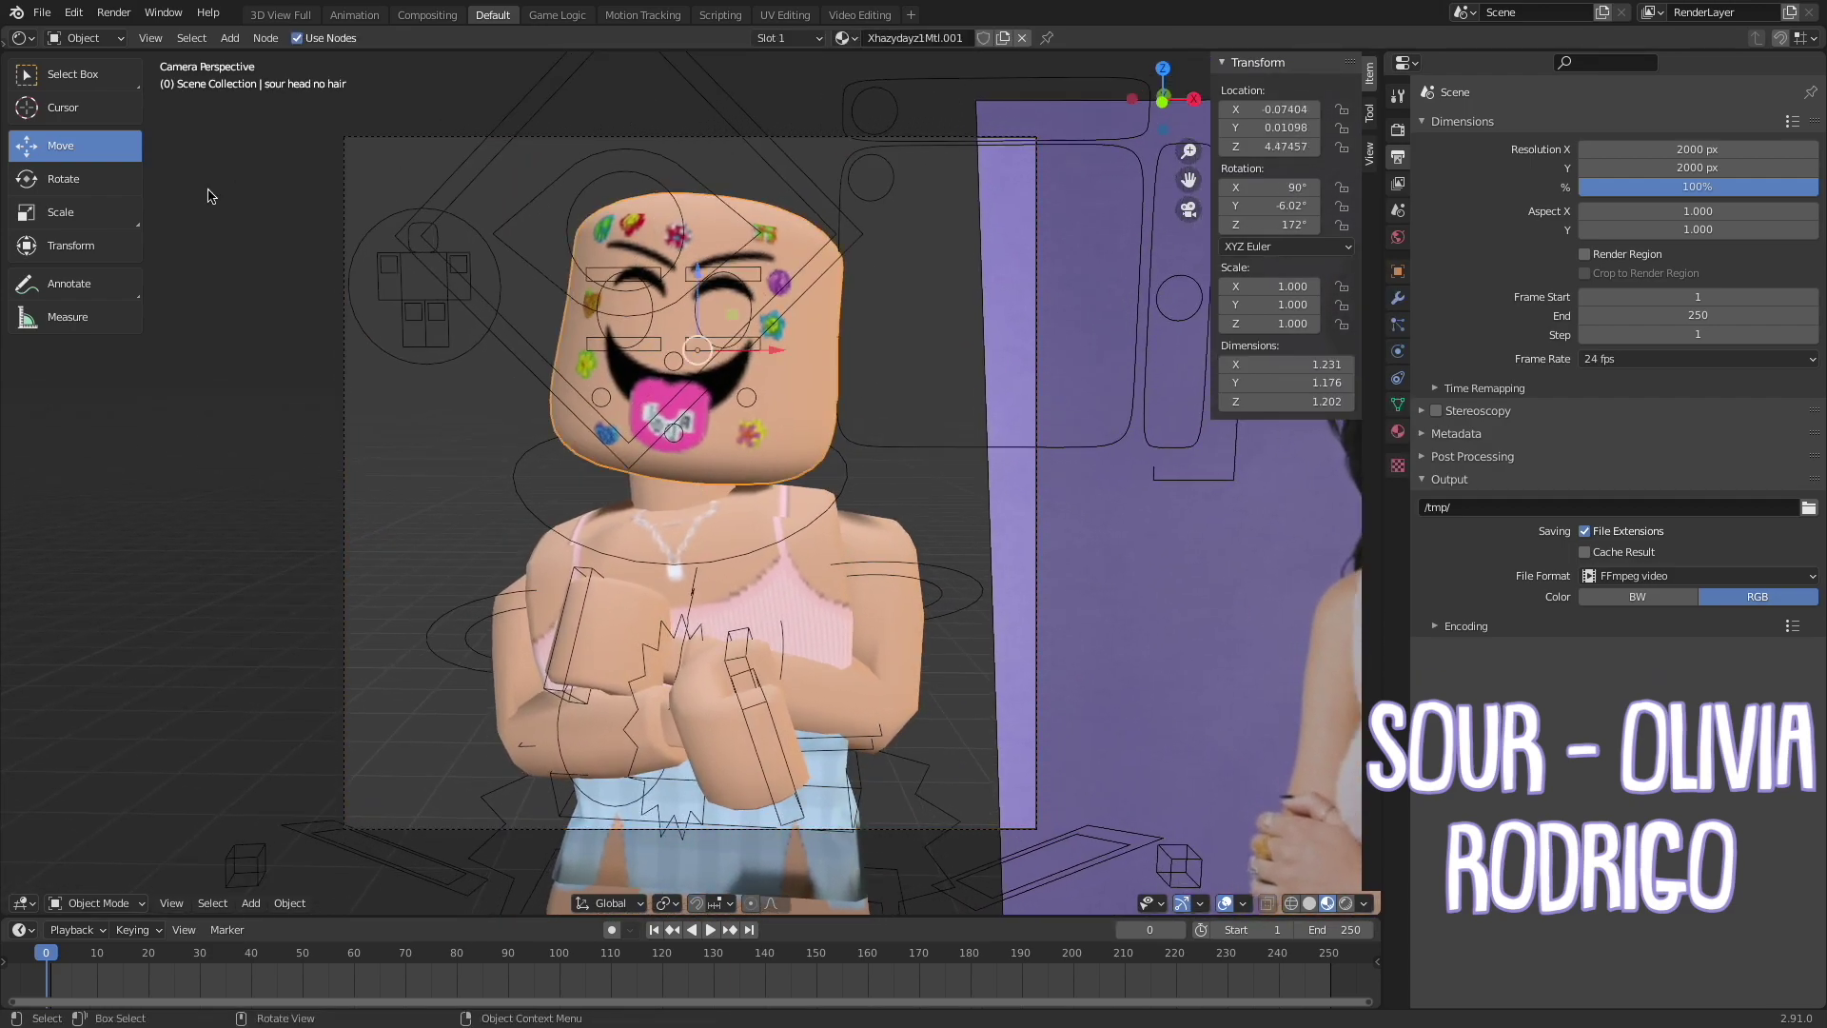
pyautogui.press('r')
pyautogui.press('r')
pyautogui.hotkey('ctrl', 'z')
pyautogui.hotkey('ctrl', 'z')
pyautogui.hotkey('ctrl', 'z')
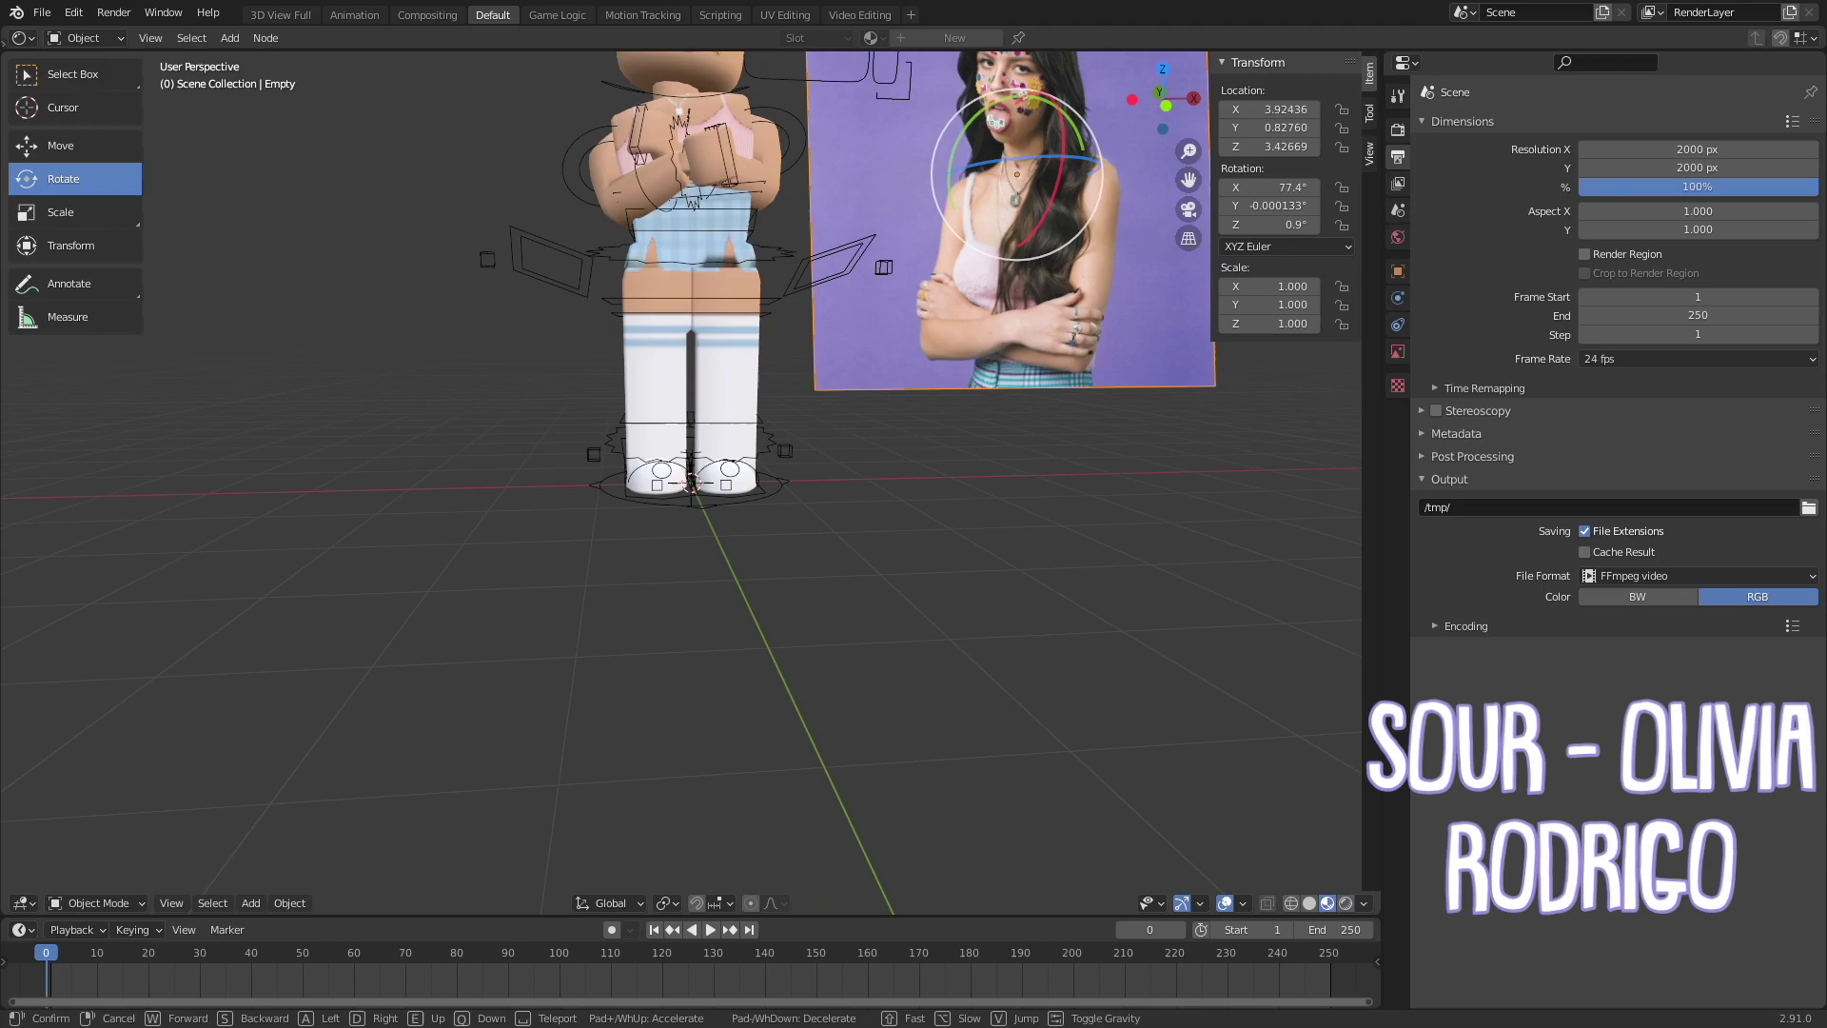
pyautogui.hotkey('ctrl', 'shift', 'z')
pyautogui.hotkey('ctrl', 'shift', 'z')
pyautogui.hotkey('ctrl', 'shift', 'z')
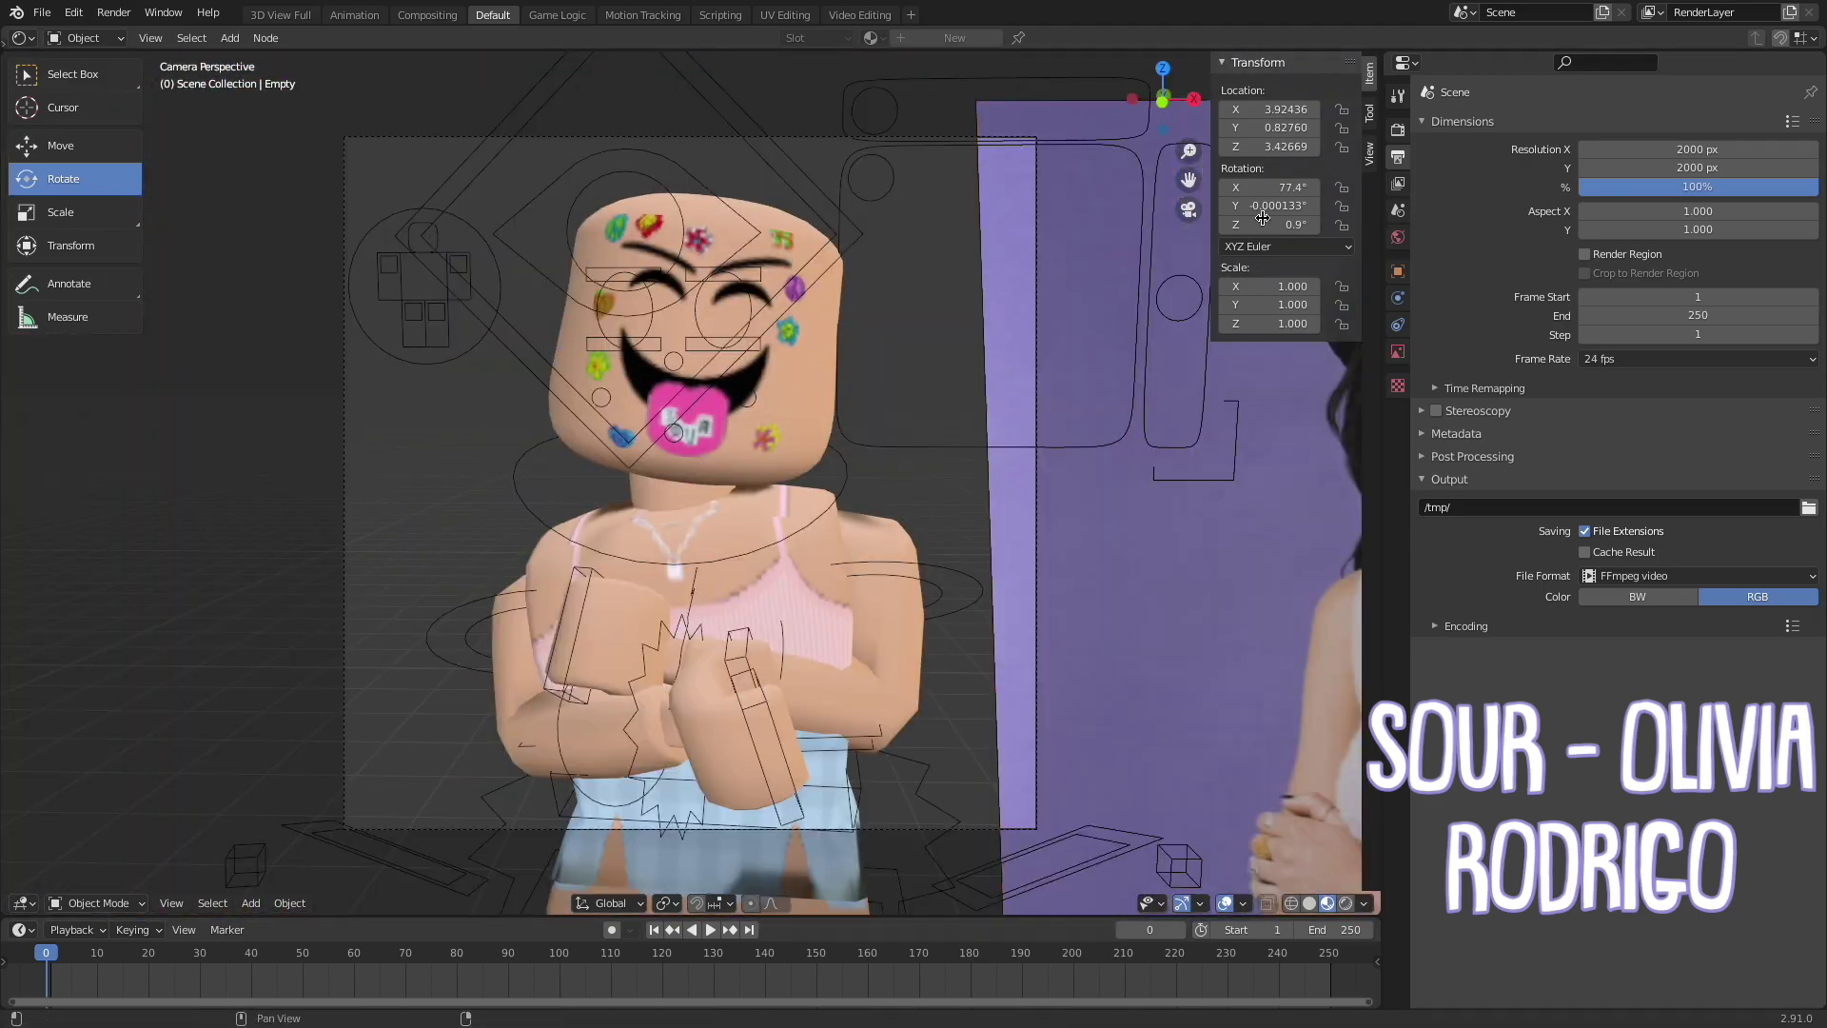
# Refine the camera framing on the sour head's face and upper body
pyautogui.hotkey('shift', '`')
pyautogui.press('KP_0')
pyautogui.hotkey('shift', '`')
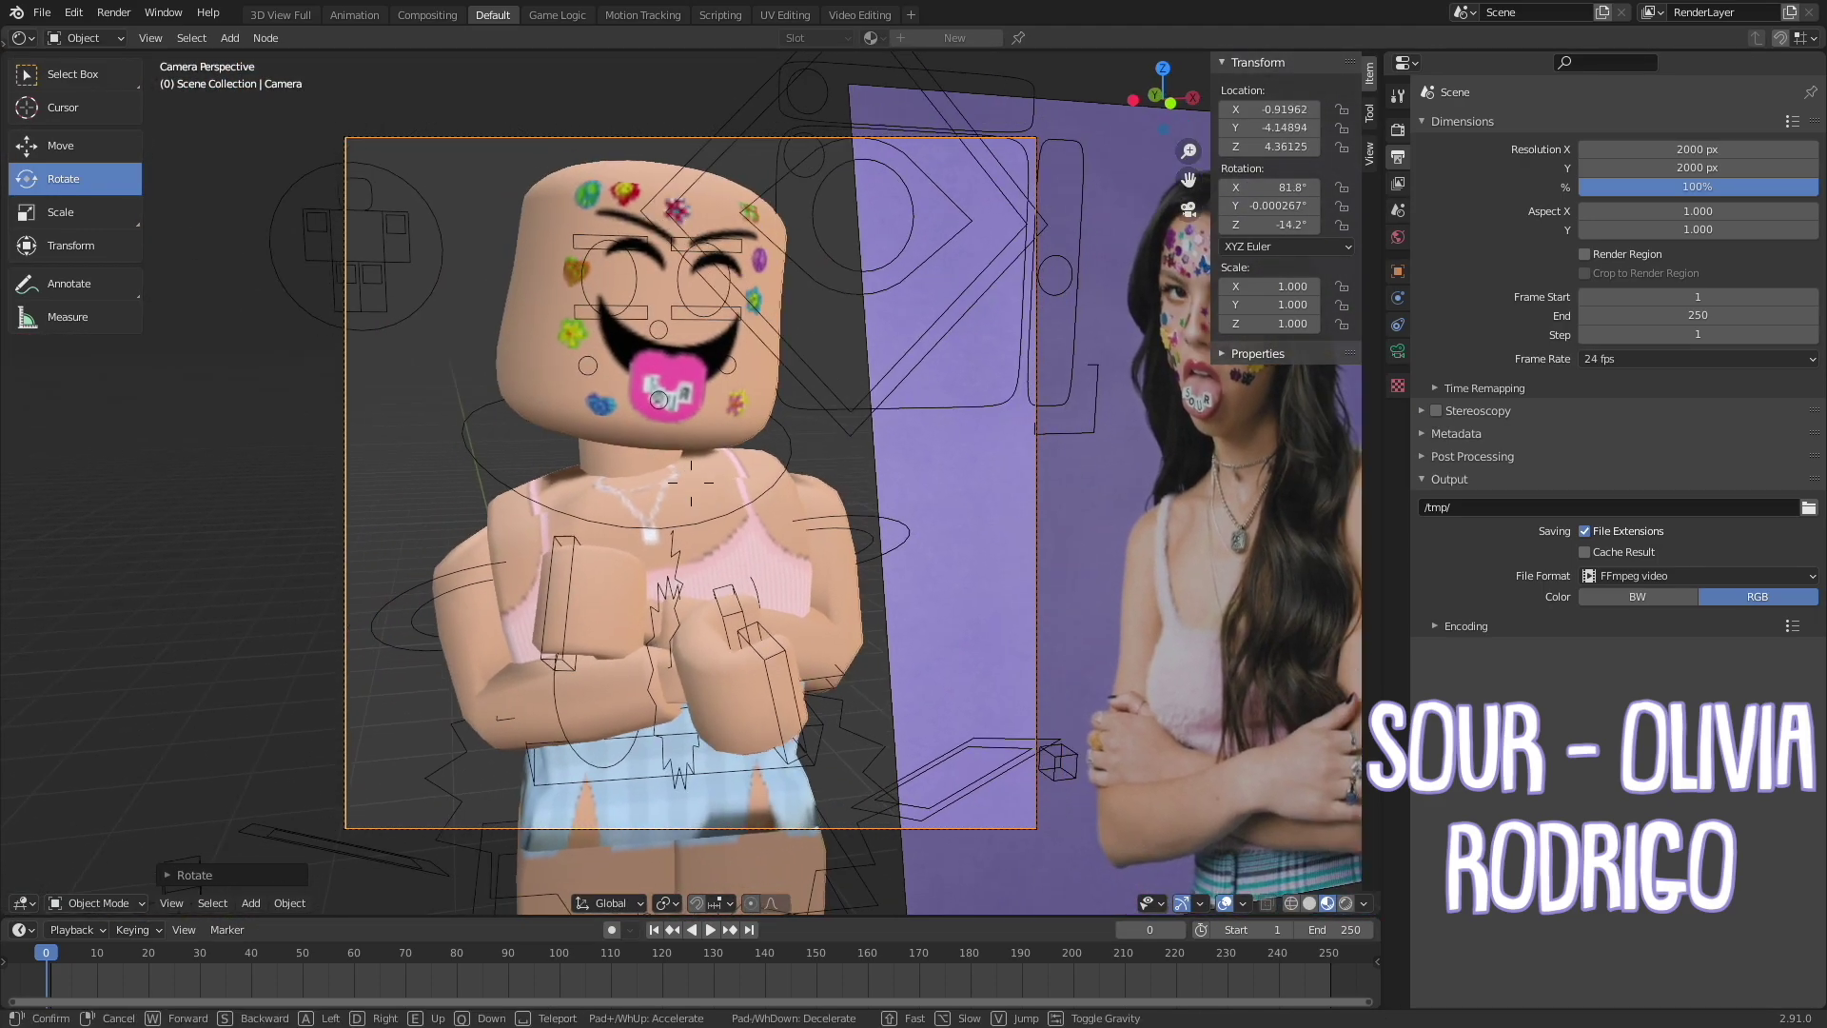
pyautogui.press('w')
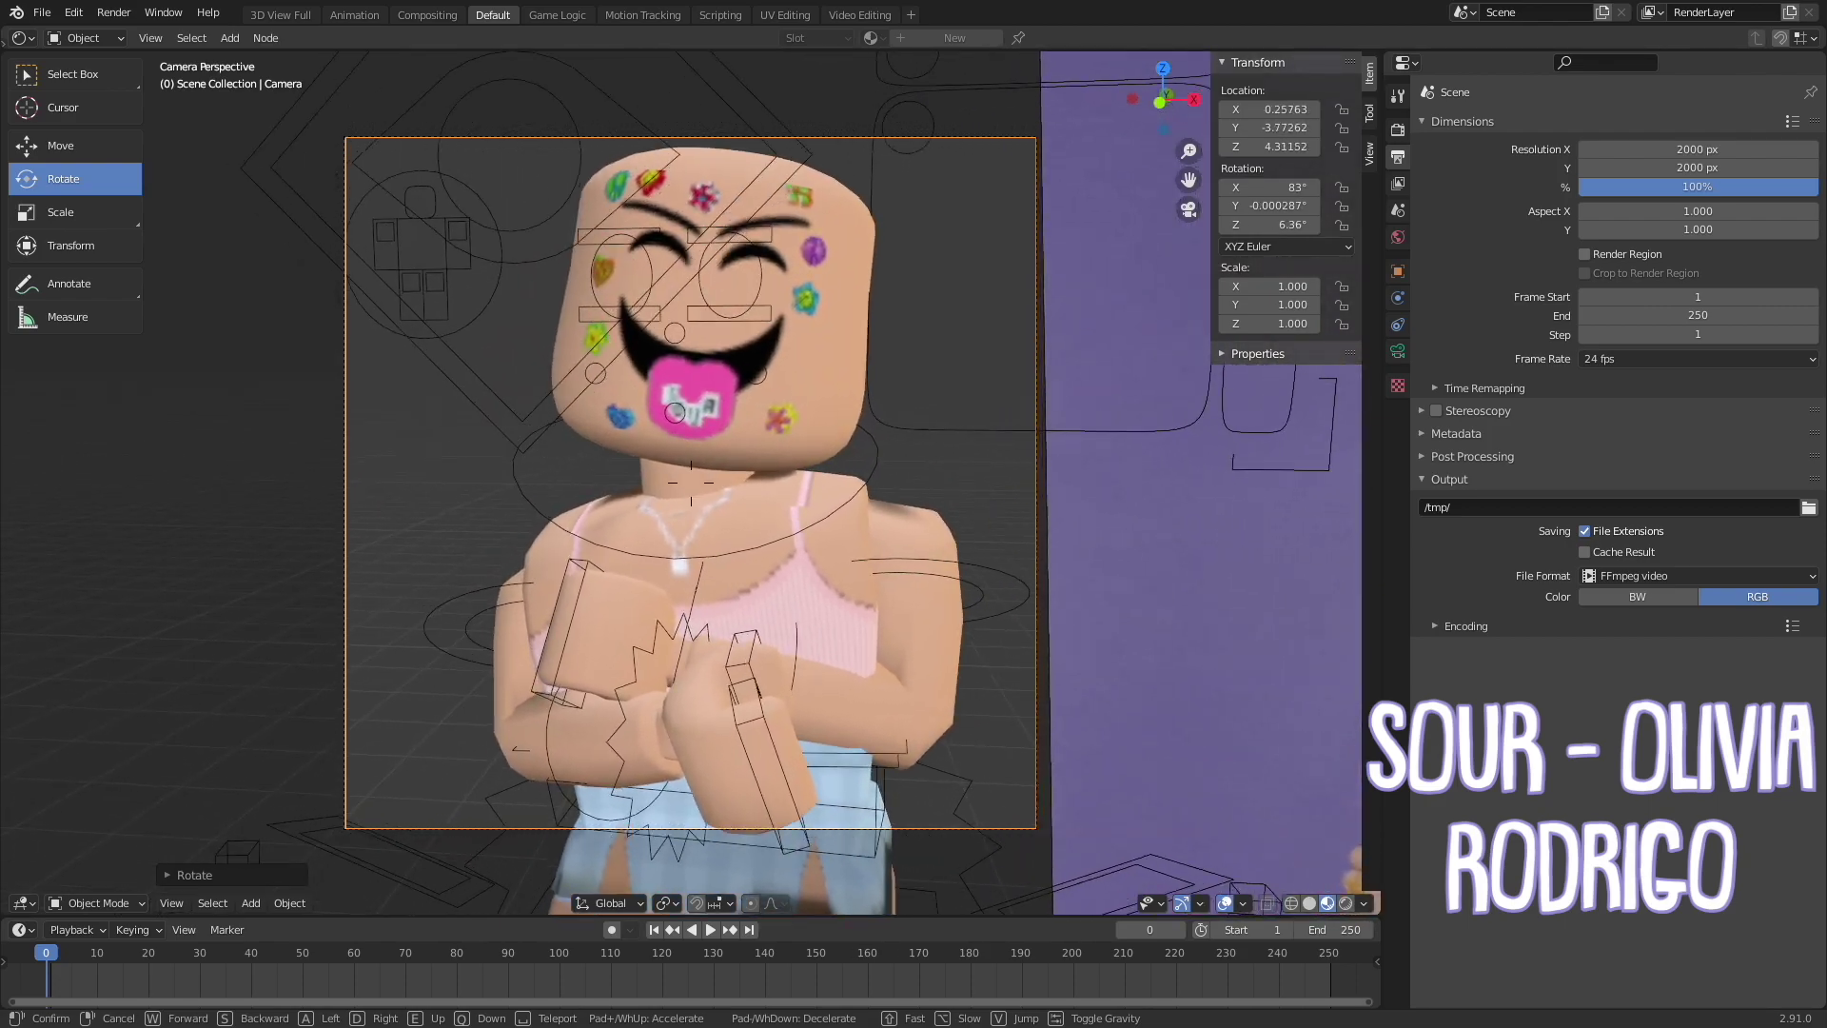
pyautogui.click(562, 171)
pyautogui.press('KP_0')
pyautogui.click(1187, 210)
pyautogui.hotkey('shift', '`')
pyautogui.press('s')
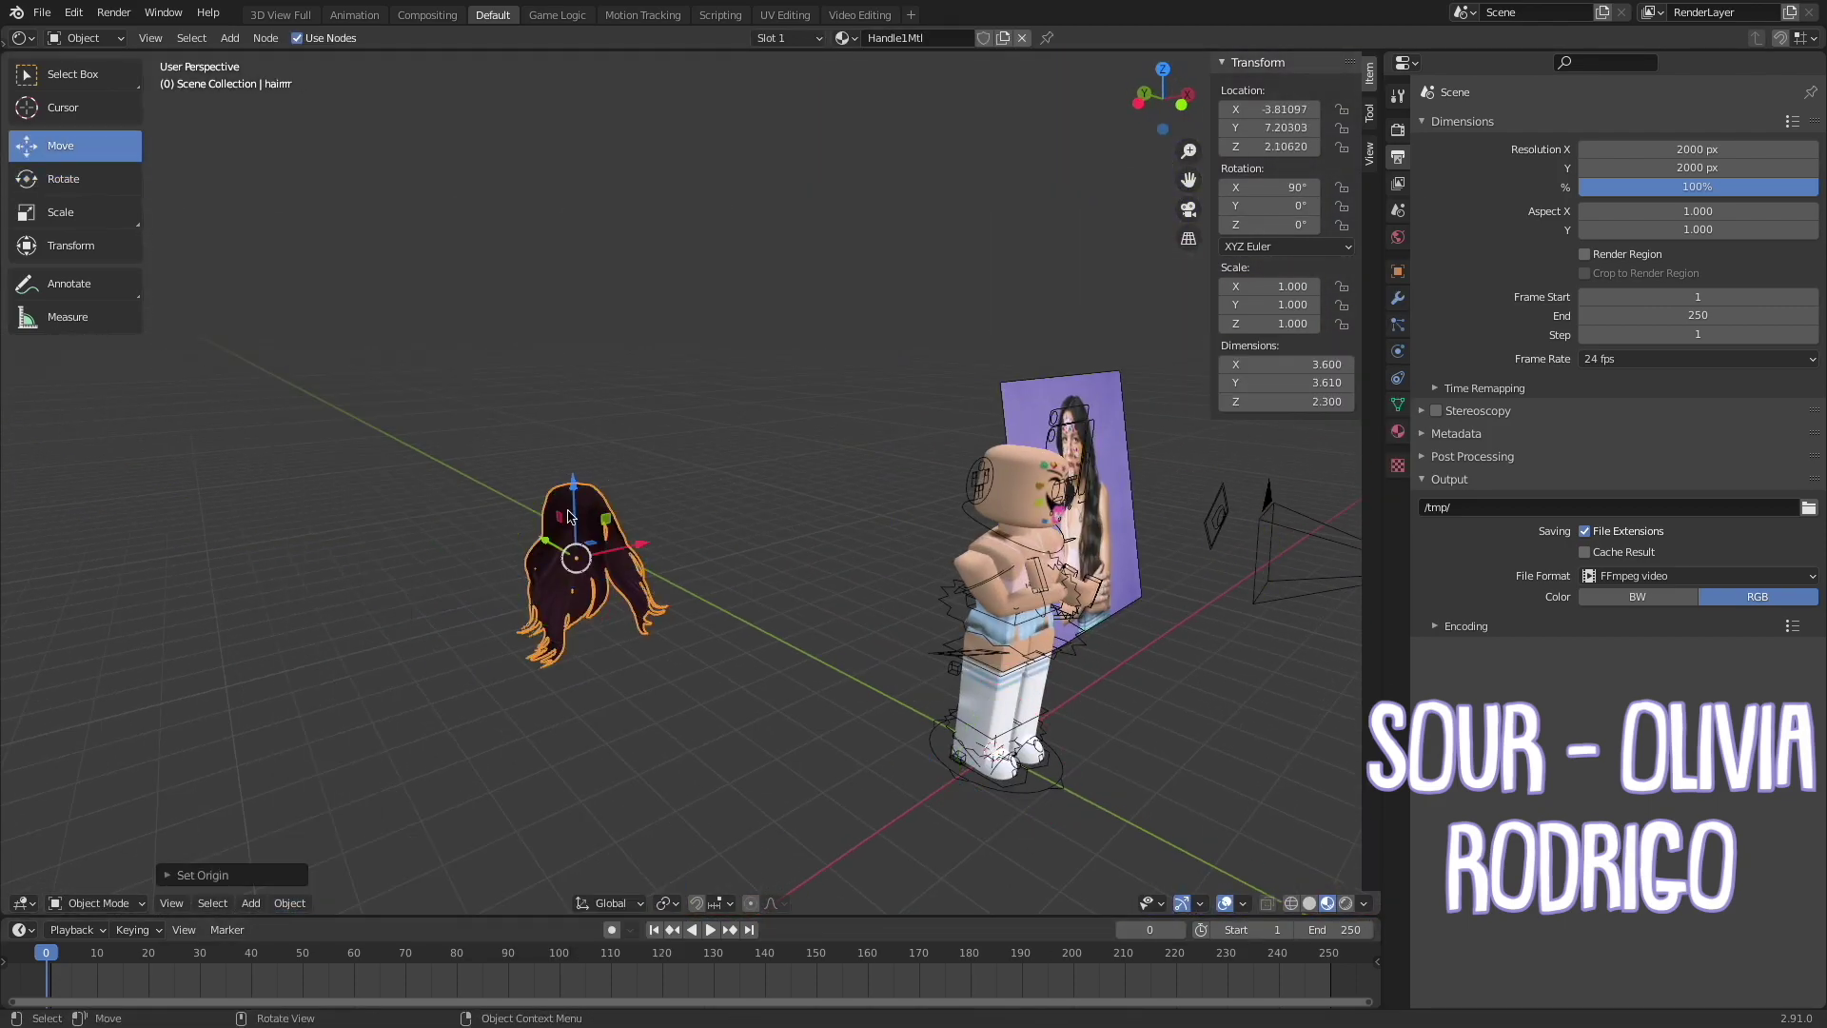
# Move the long brown hair down onto the character's head
pyautogui.press('g')
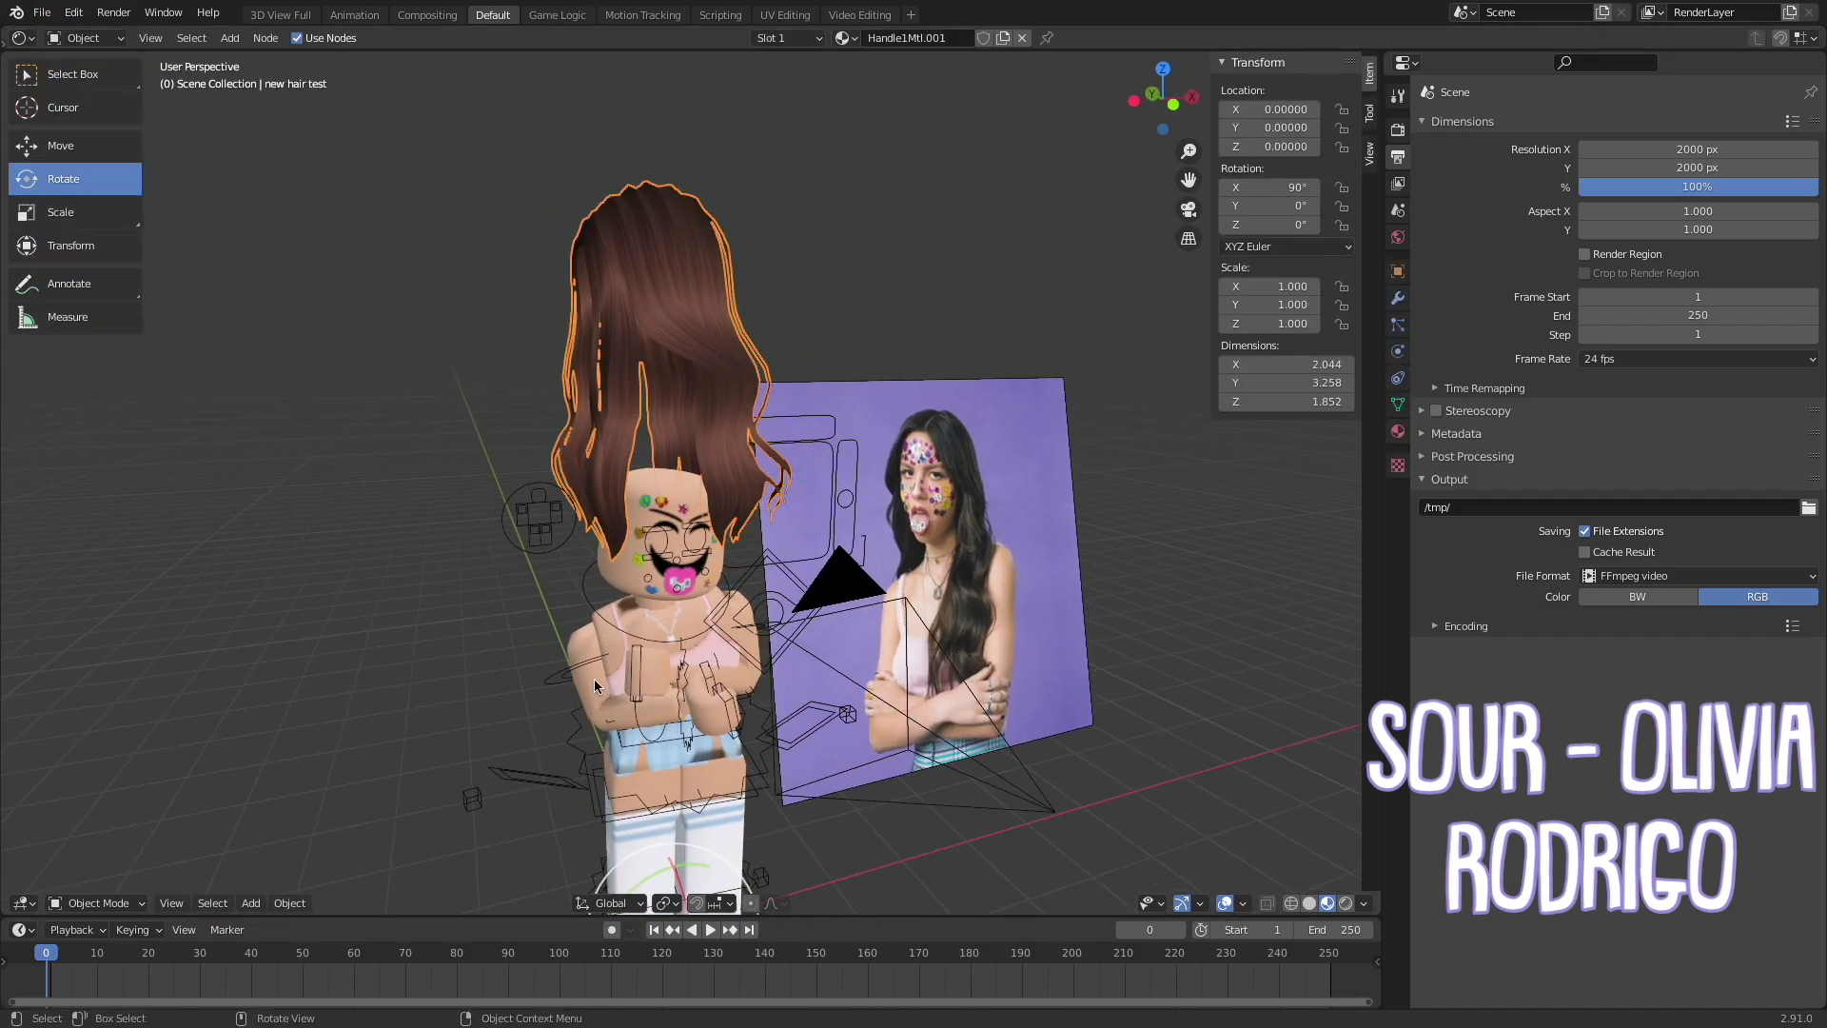
pyautogui.moveTo(667, 286); pyautogui.dragTo(661, 542)
pyautogui.moveTo(661, 542)
pyautogui.mouseDown(button='middle')
pyautogui.moveTo(457, 619)
pyautogui.moveTo(571, 647)
pyautogui.mouseUp(button='middle')
pyautogui.scroll(3, 456, 618)
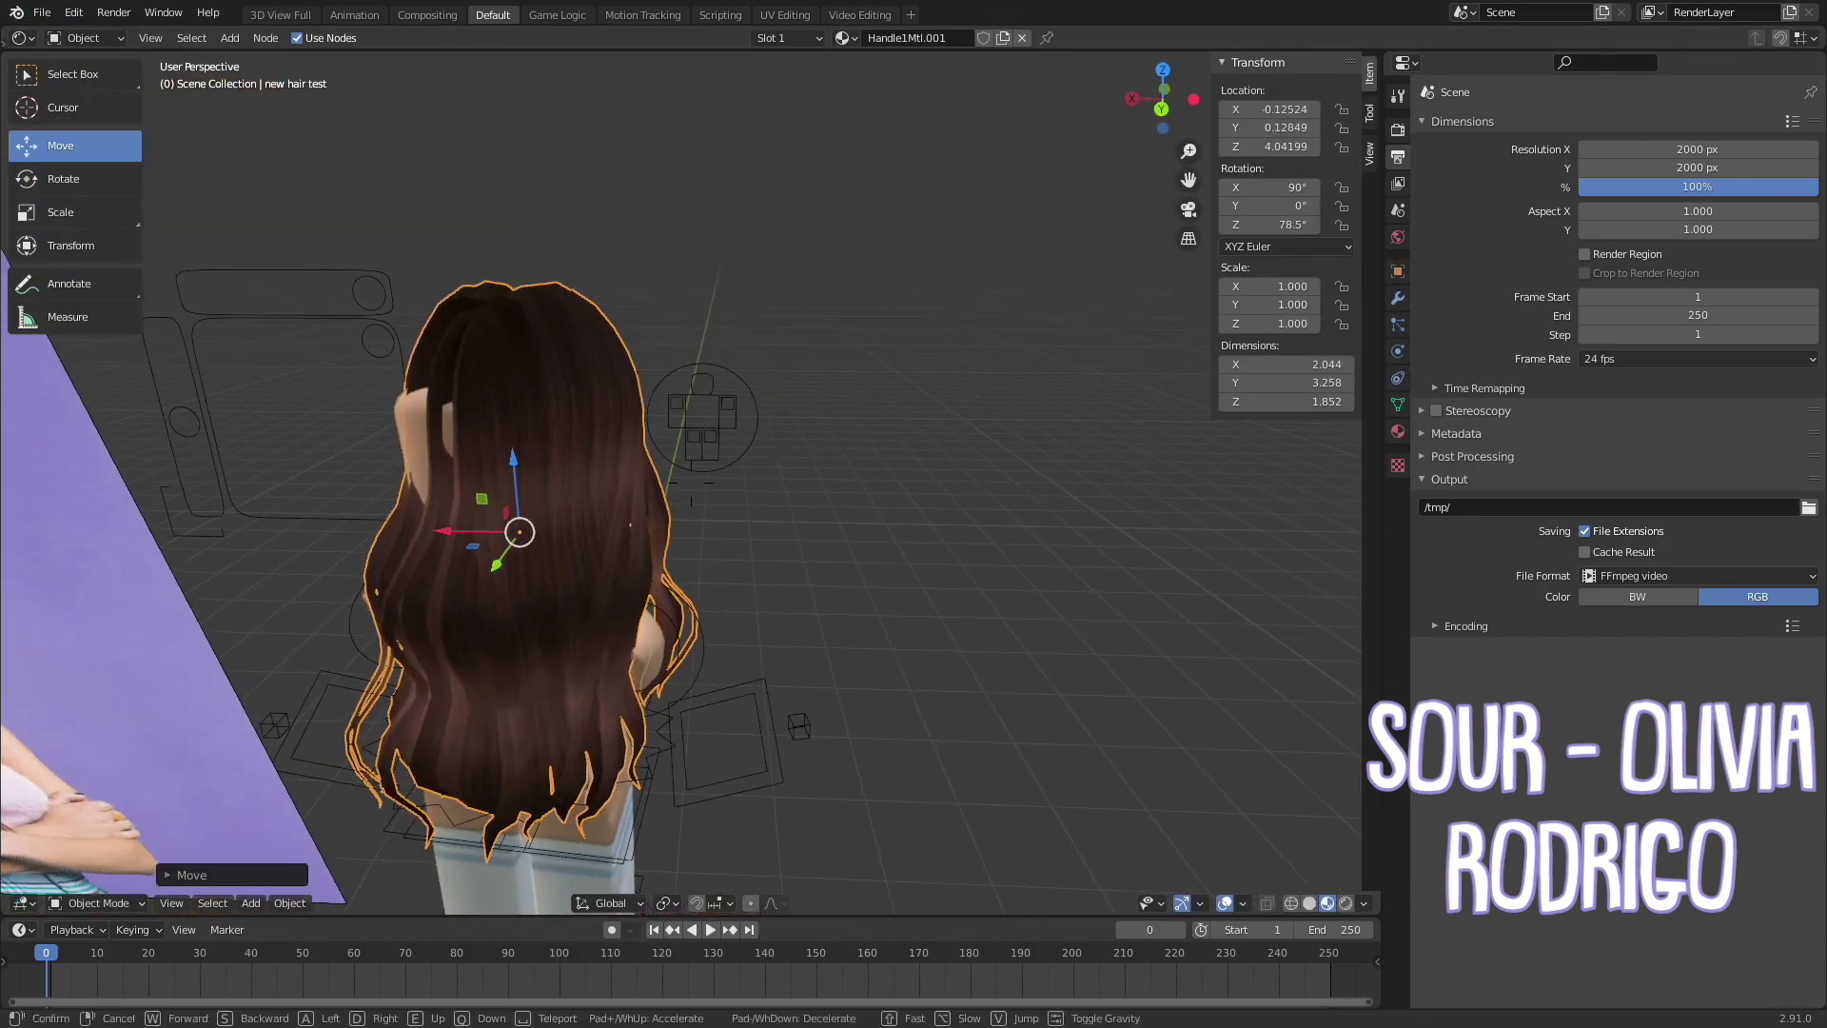
# Turn the camera slightly to reframe the character
pyautogui.hotkey('shift', '`')
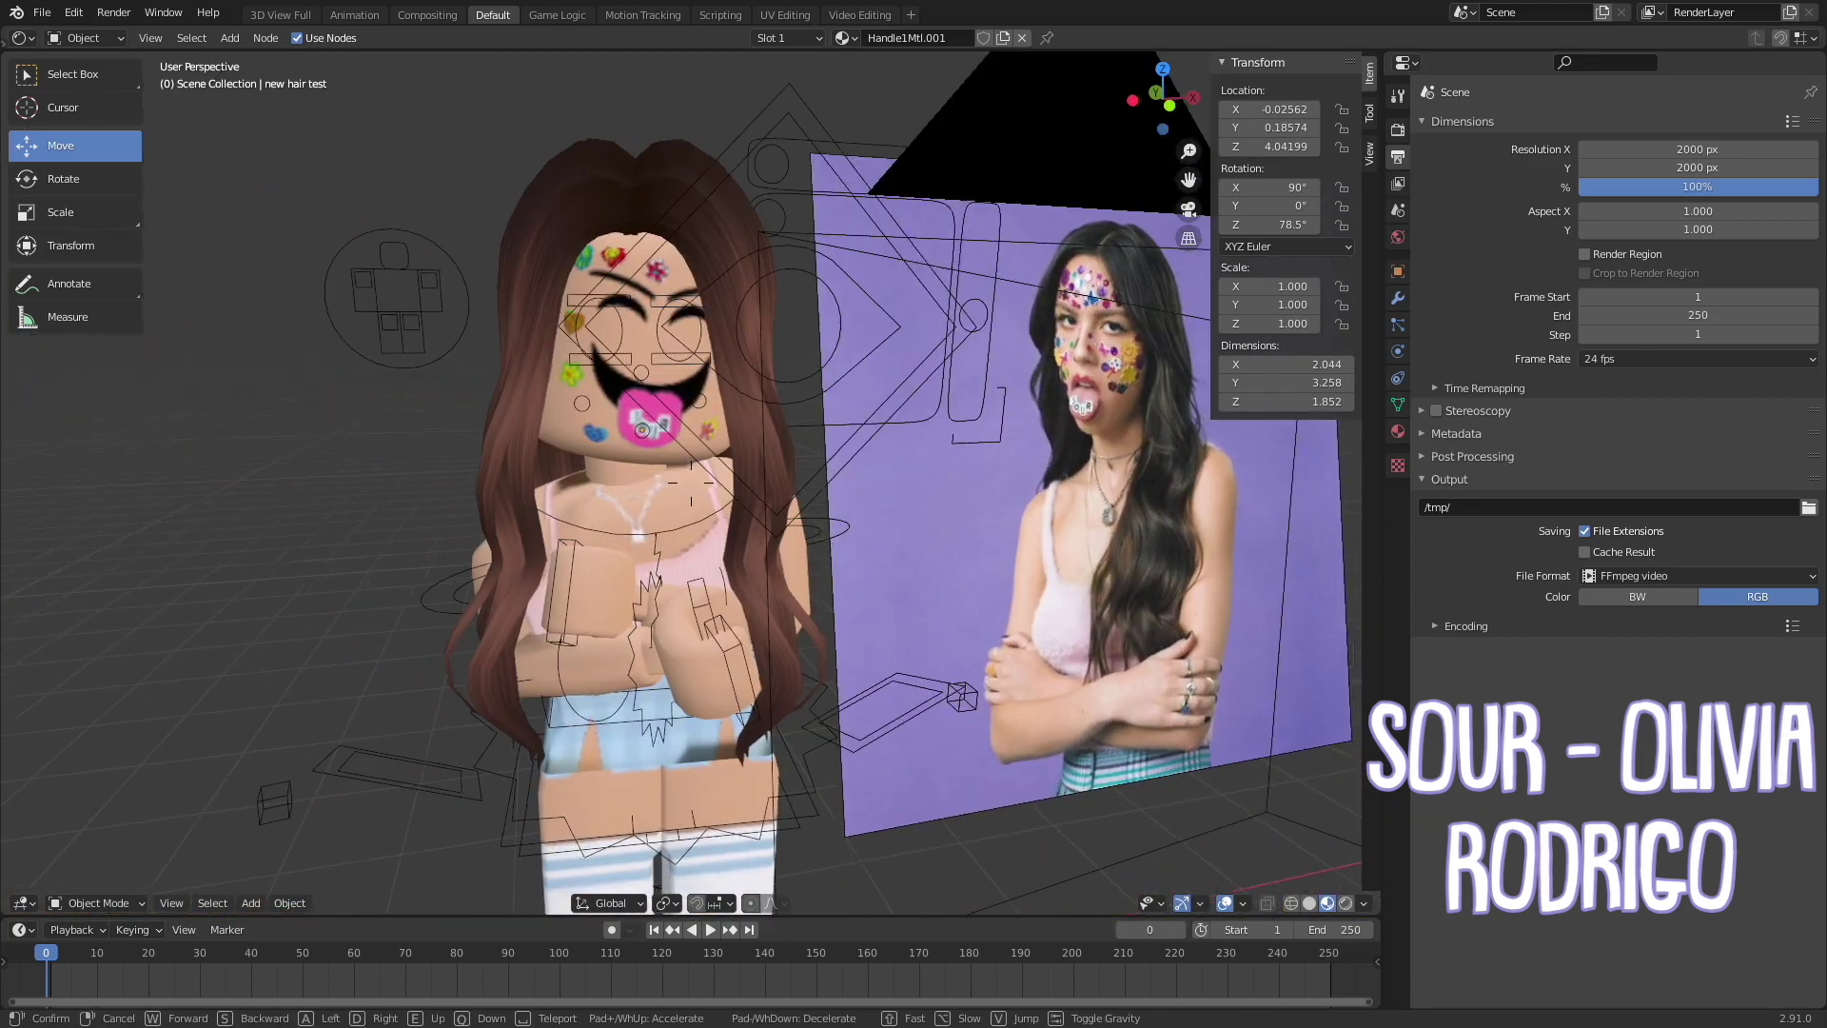
pyautogui.click(1106, 271)
pyautogui.press('KP_0')
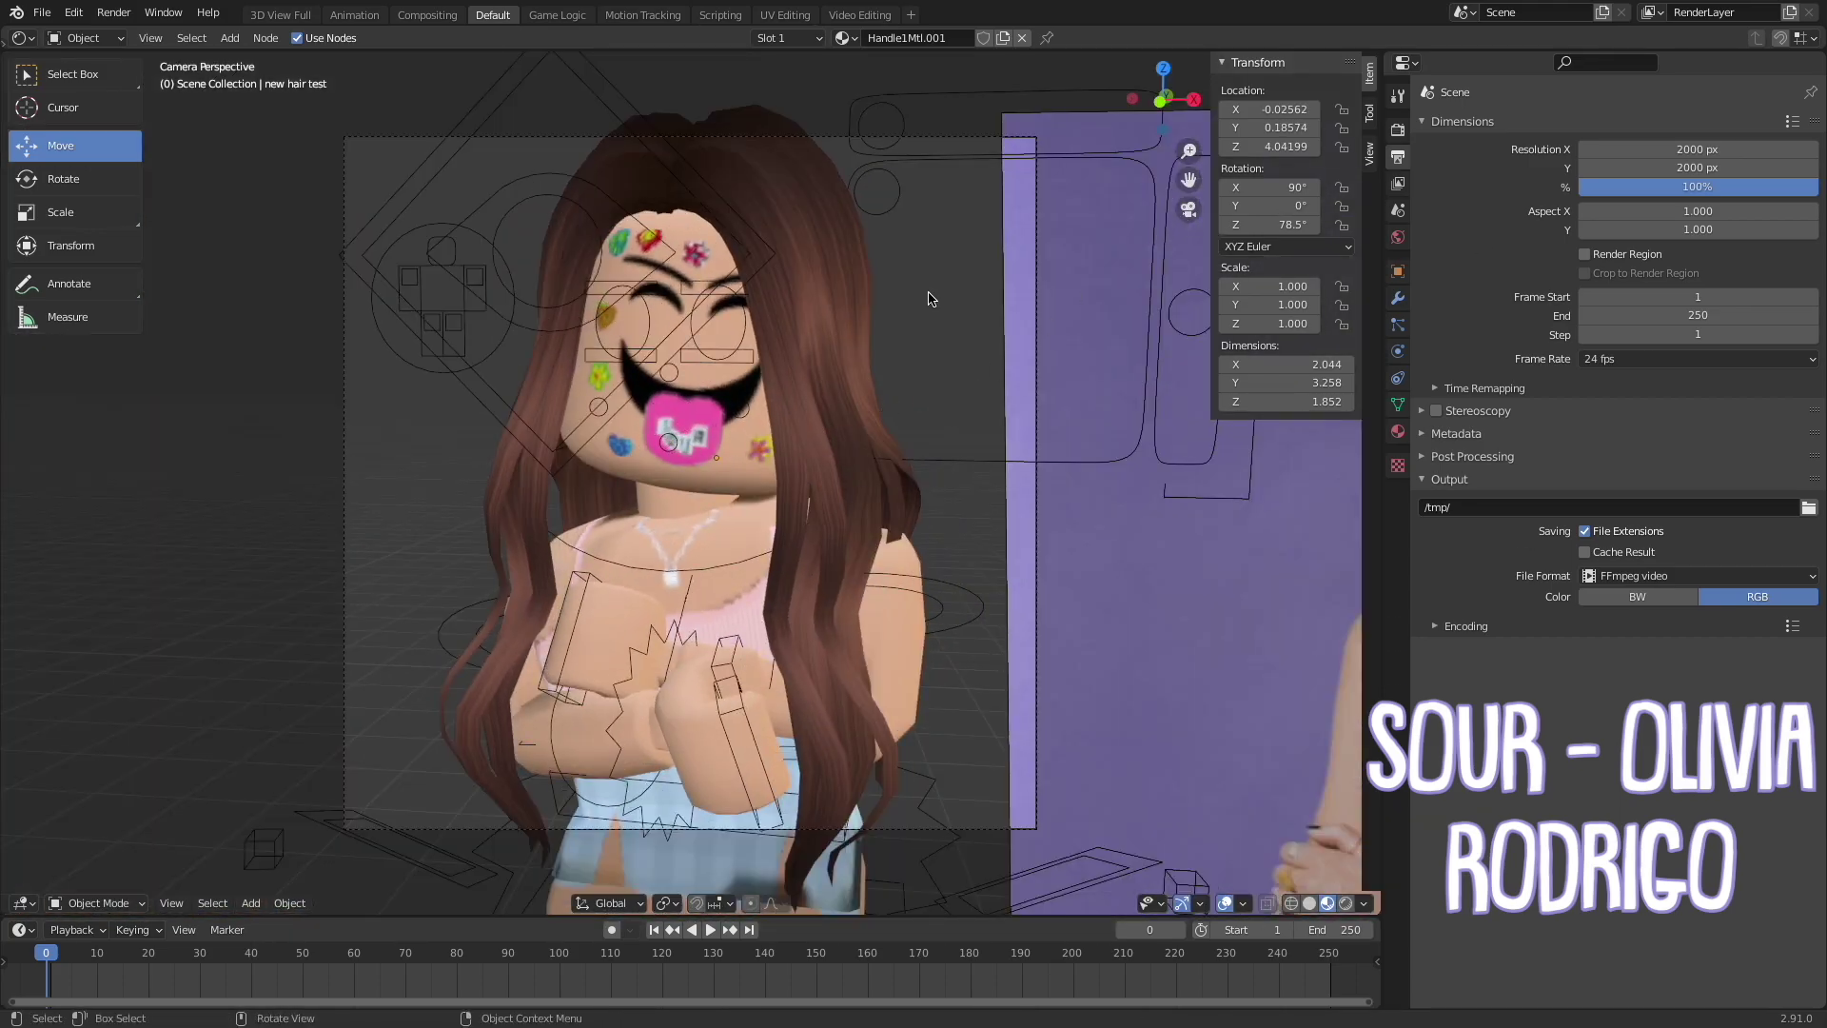
pyautogui.hotkey('shift', '`')
pyautogui.moveTo(826, 476); pyautogui.dragTo(795, 477, button='middle')
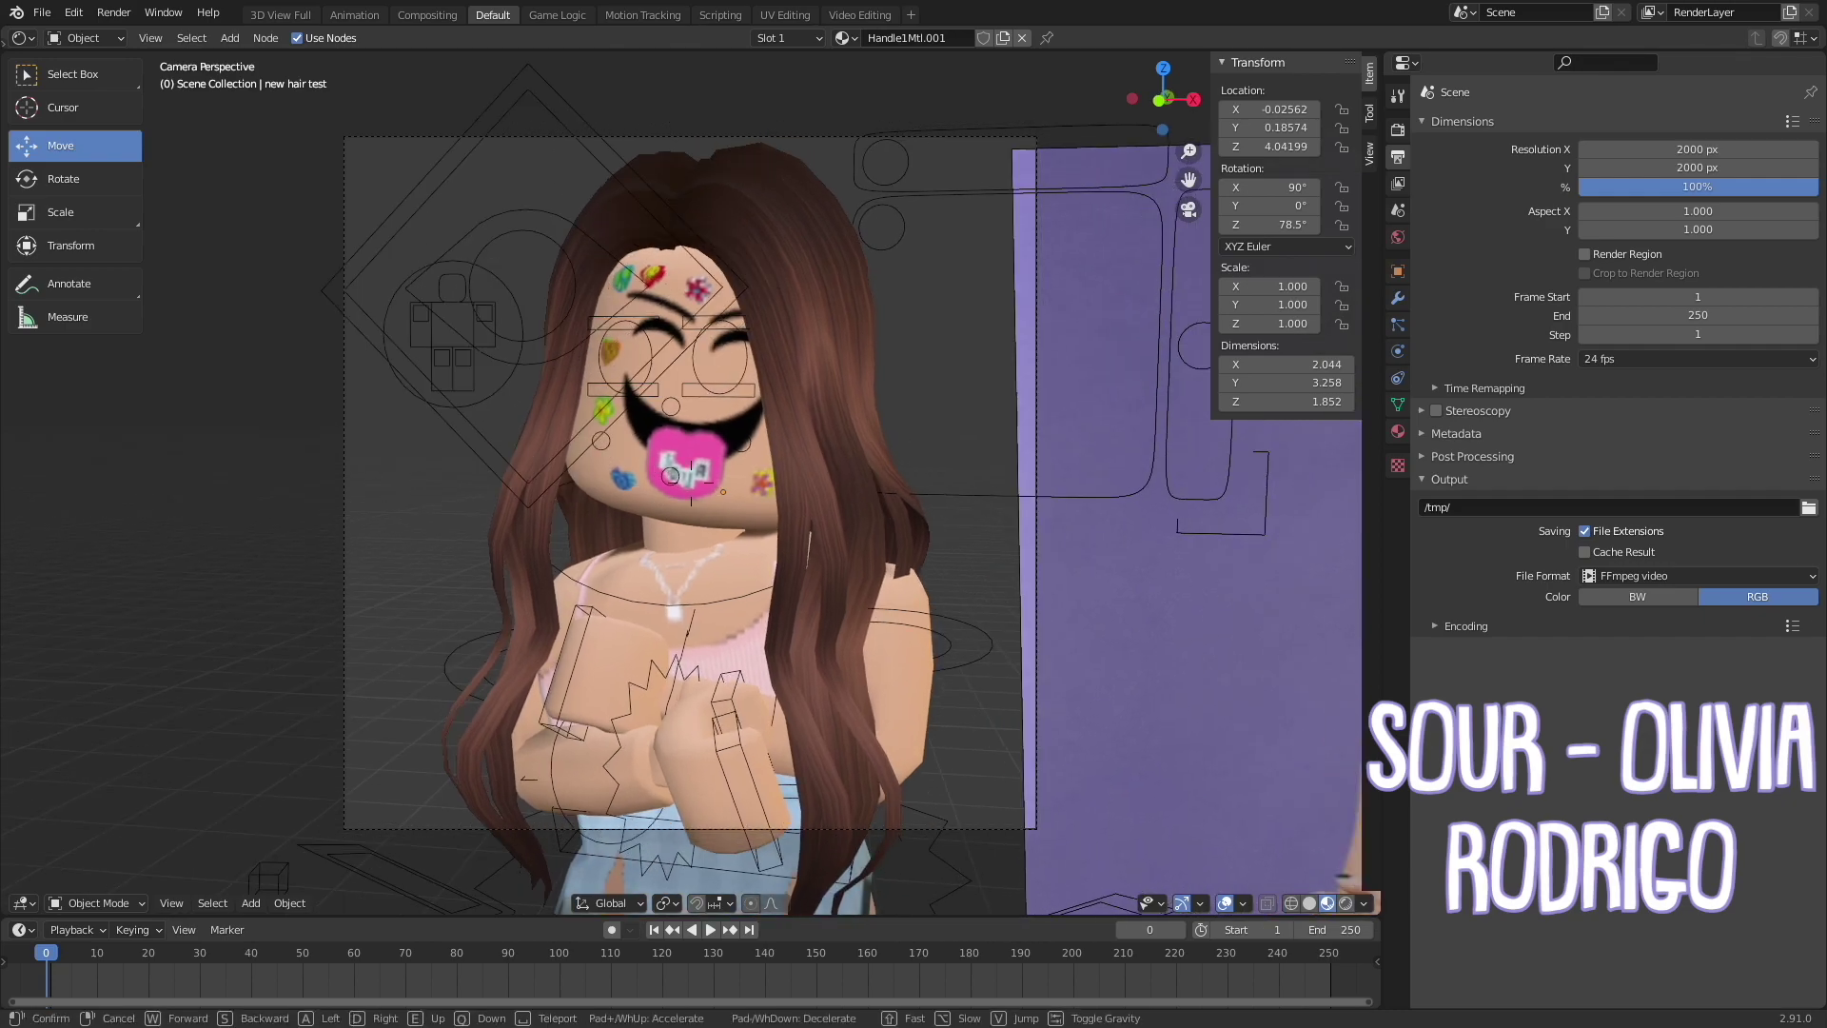
# Give the hair object a new material
pyautogui.click(889, 494)
pyautogui.click(1397, 431)
pyautogui.click(1625, 189)
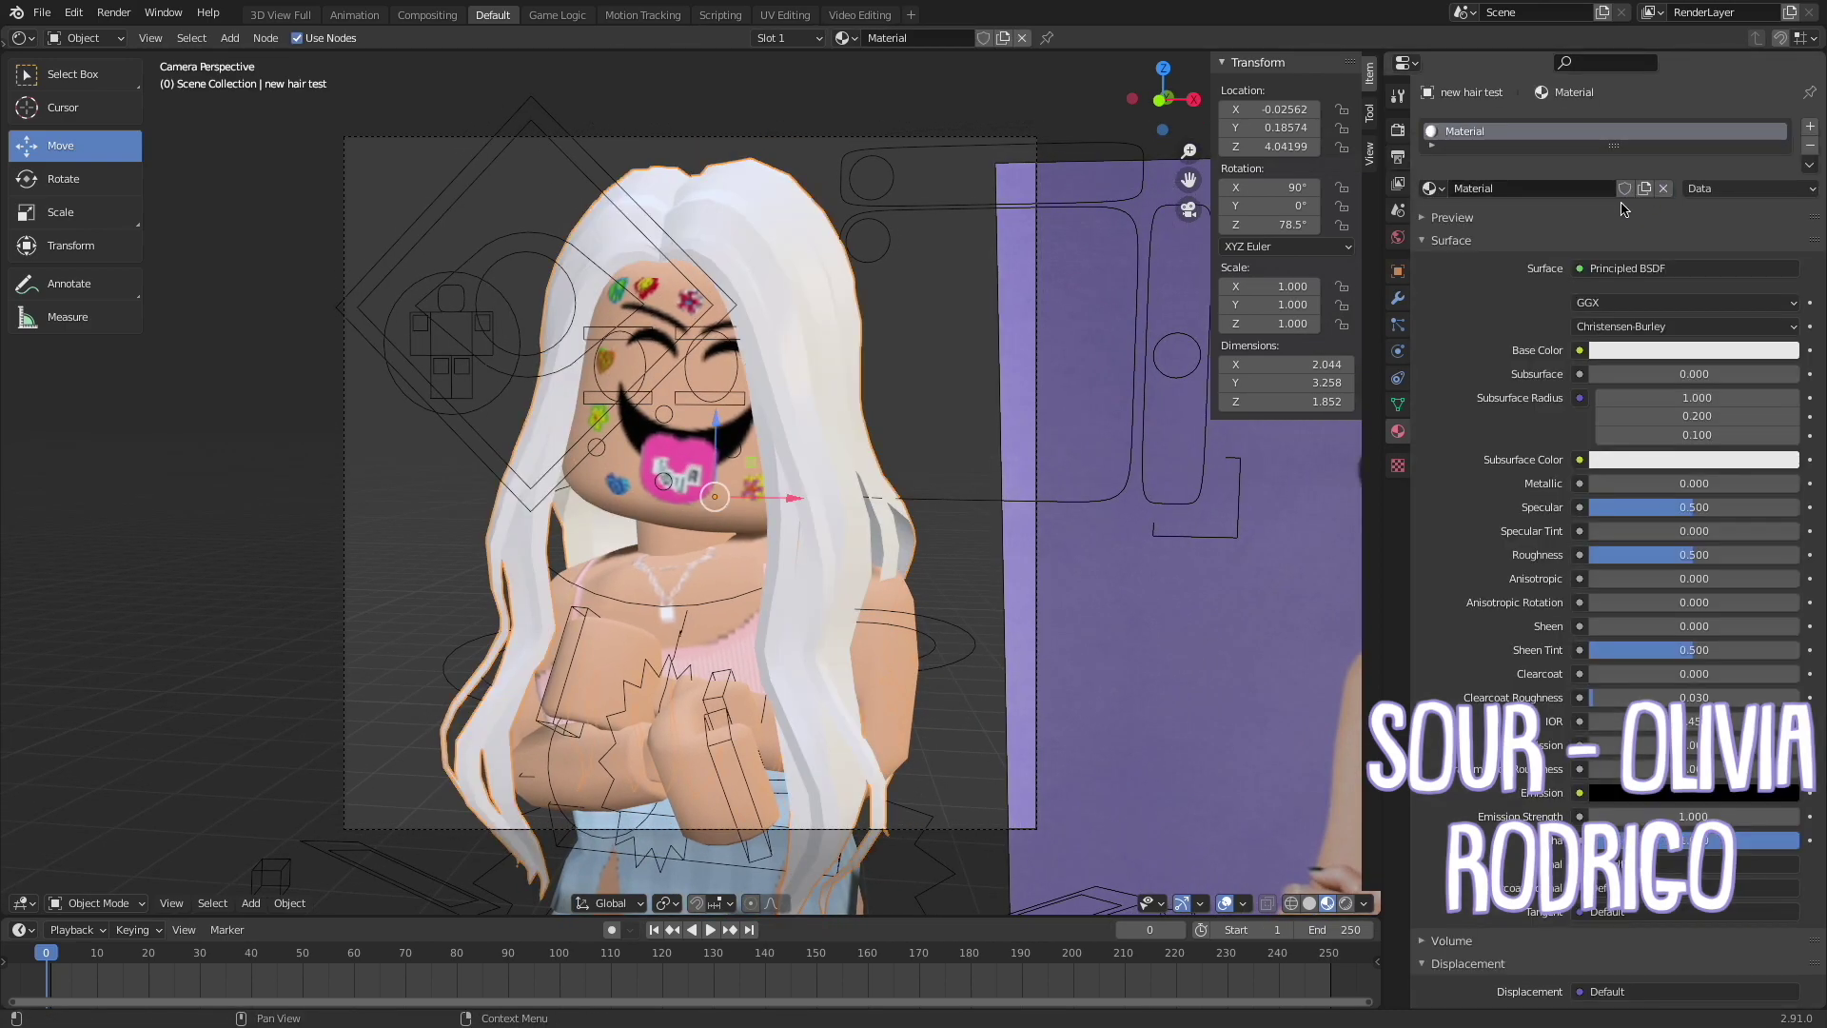
# Set the hair's Base Color to the Handle1Tex.png image texture, then select the reference photo
pyautogui.click(1579, 350)
pyautogui.click(1247, 466)
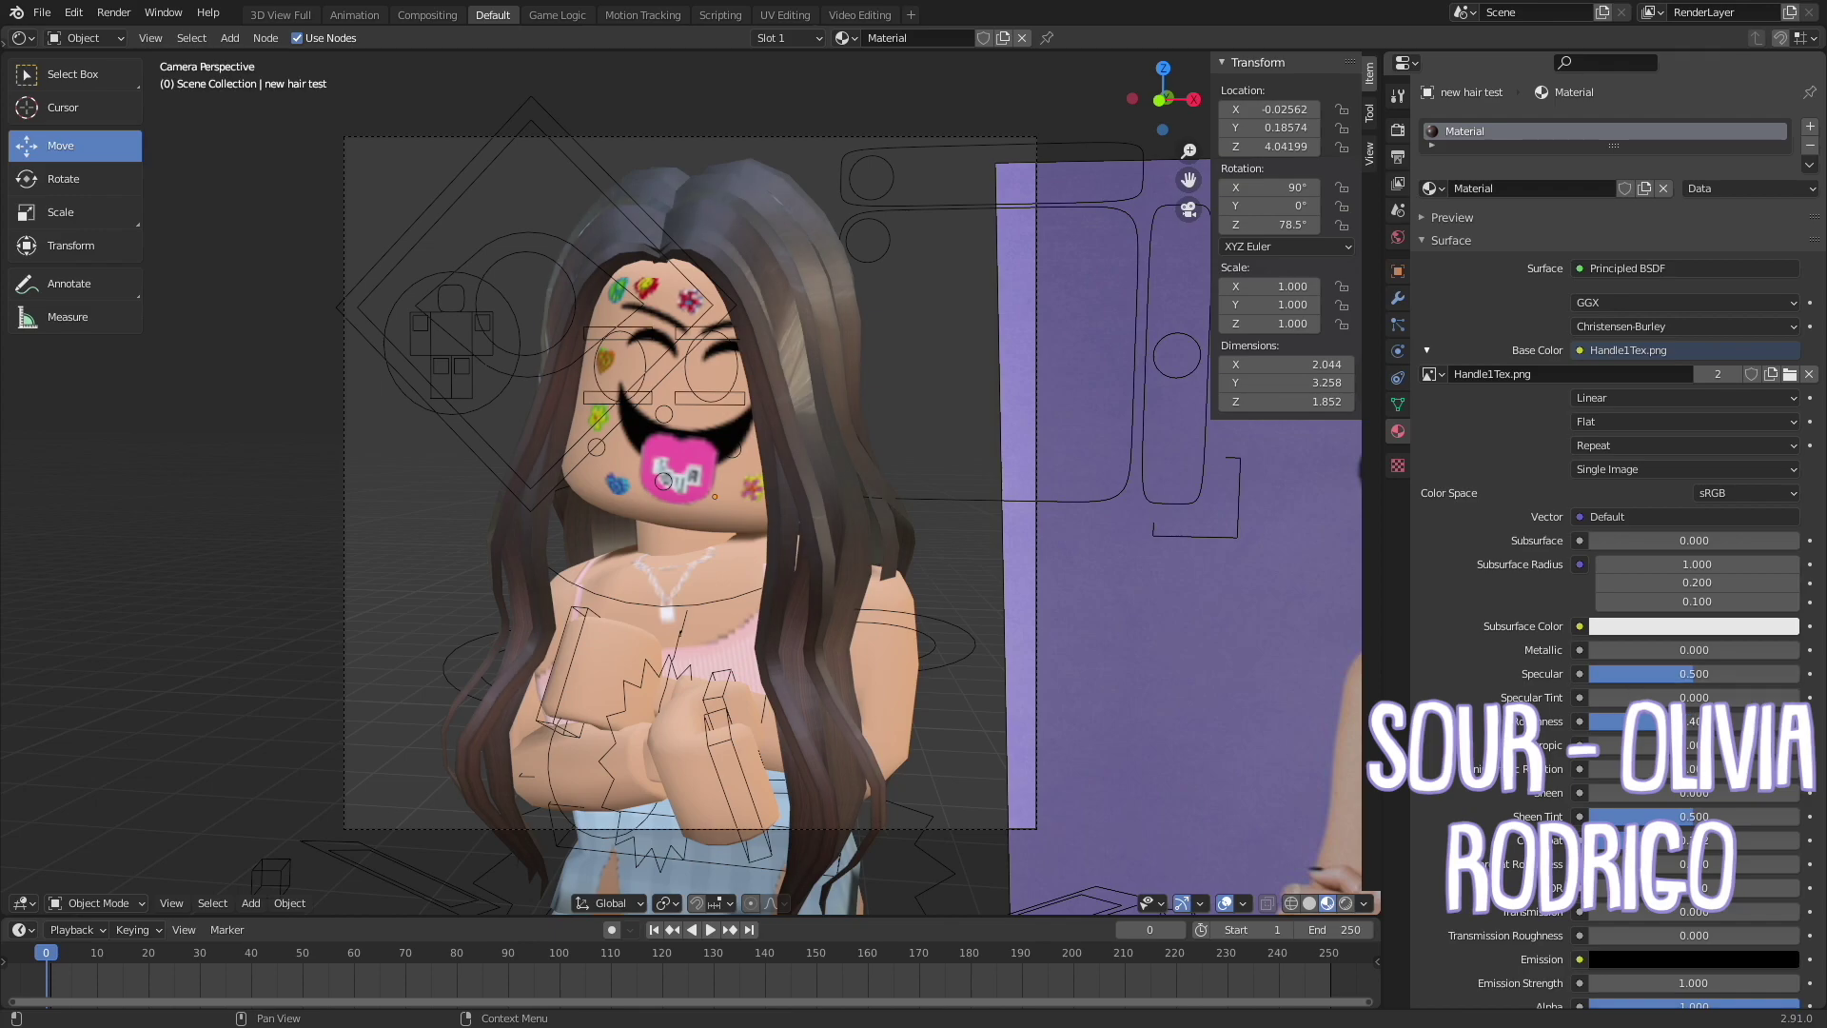
pyautogui.click(1133, 319)
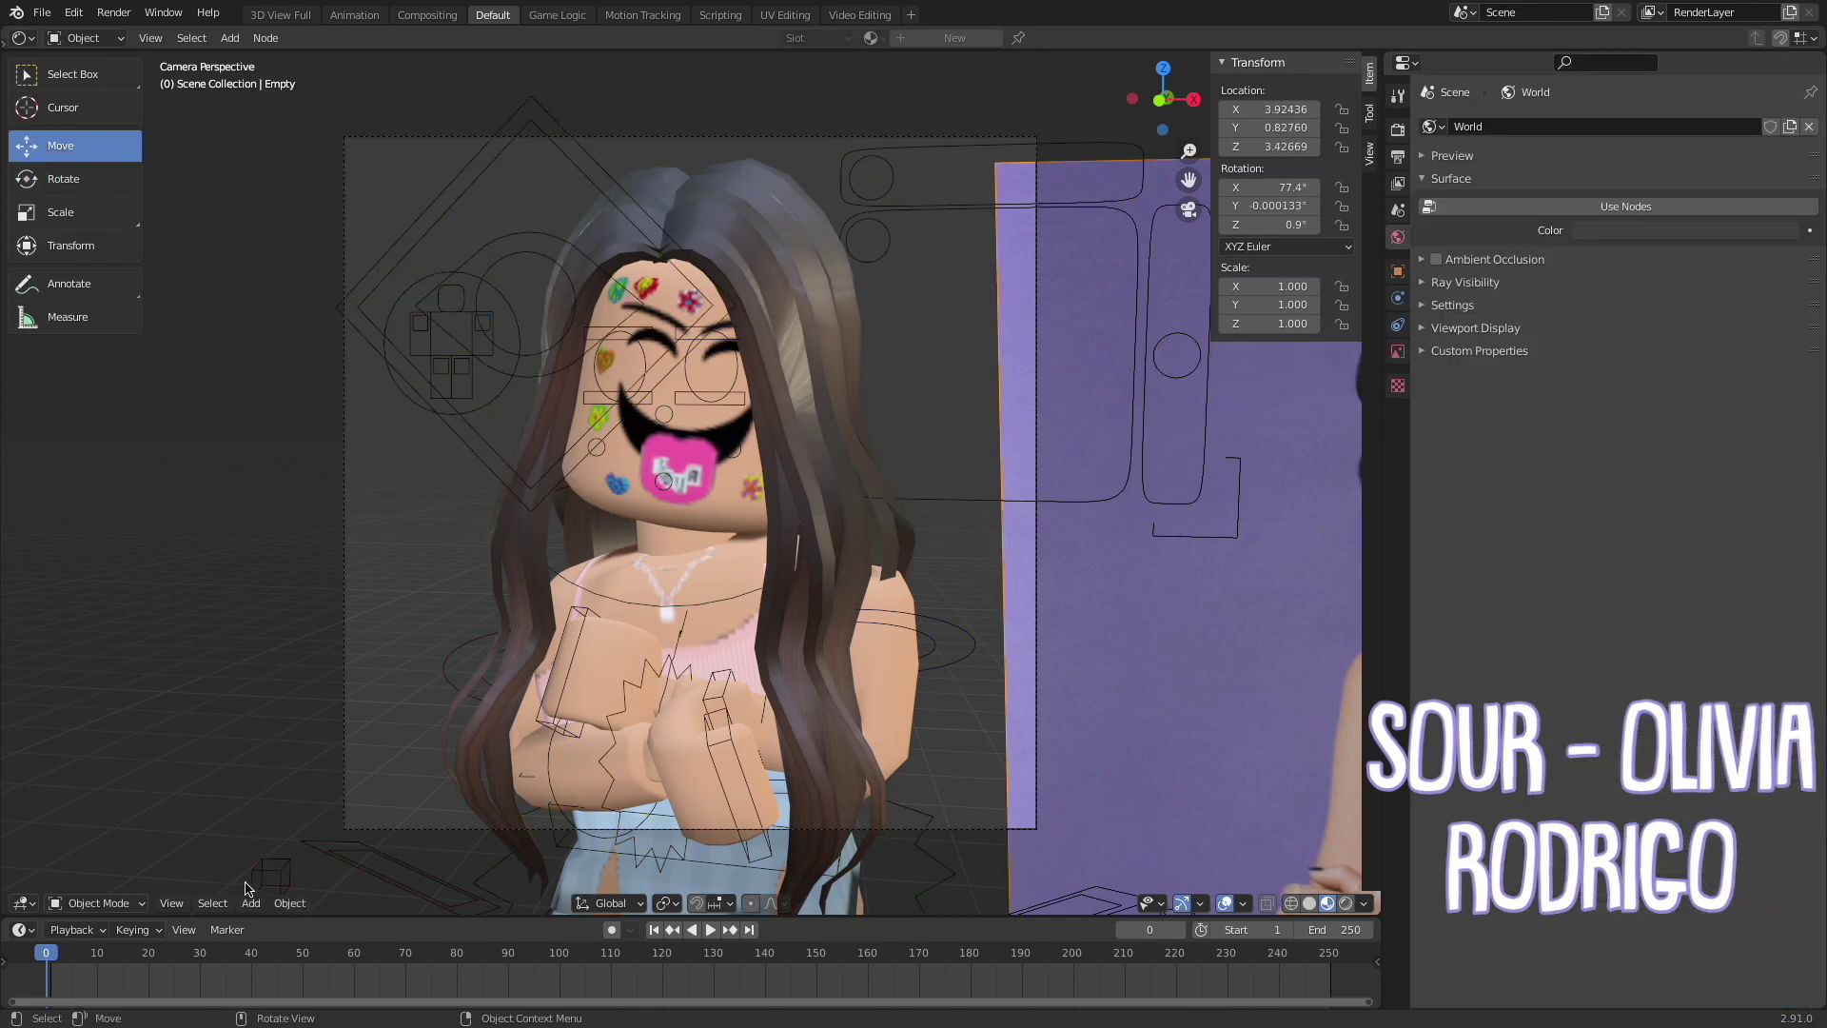
pyautogui.click(250, 902)
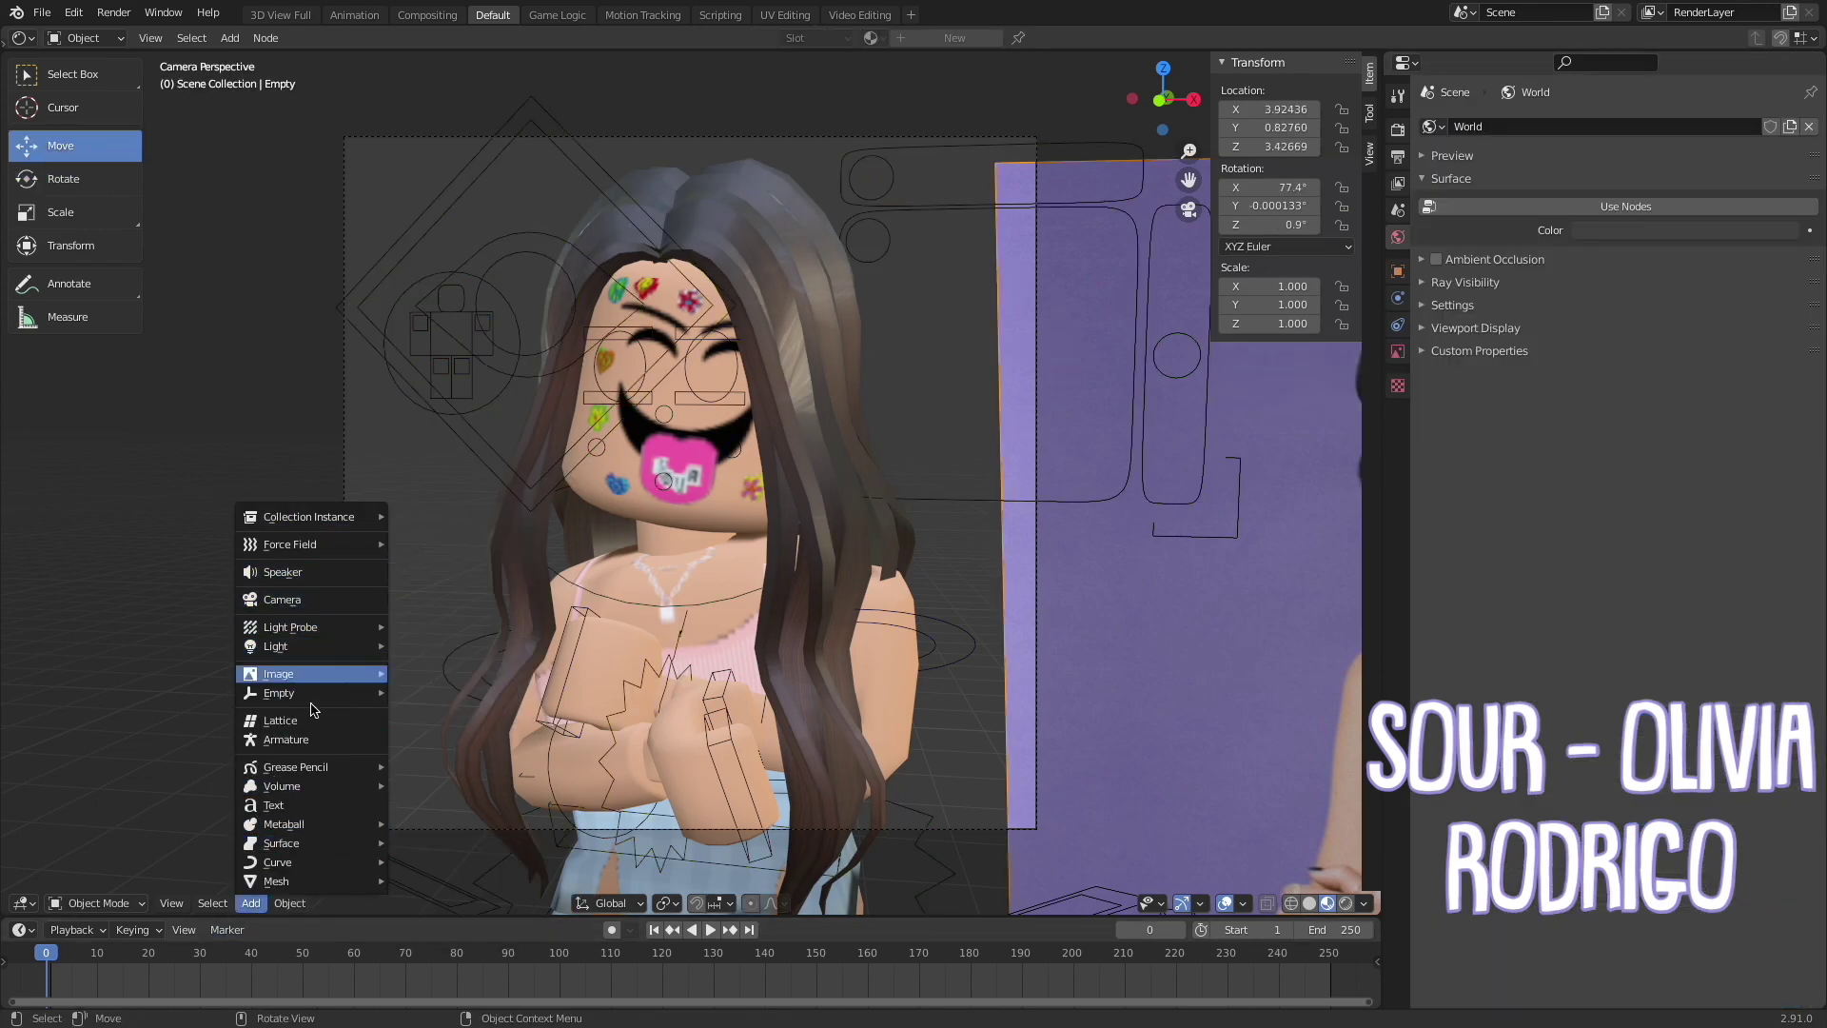
# Add a plane and stand it upright at 90° on X behind the character
pyautogui.click(447, 821)
pyautogui.press('KP_Decimal')
pyautogui.press('r')
pyautogui.press('x')
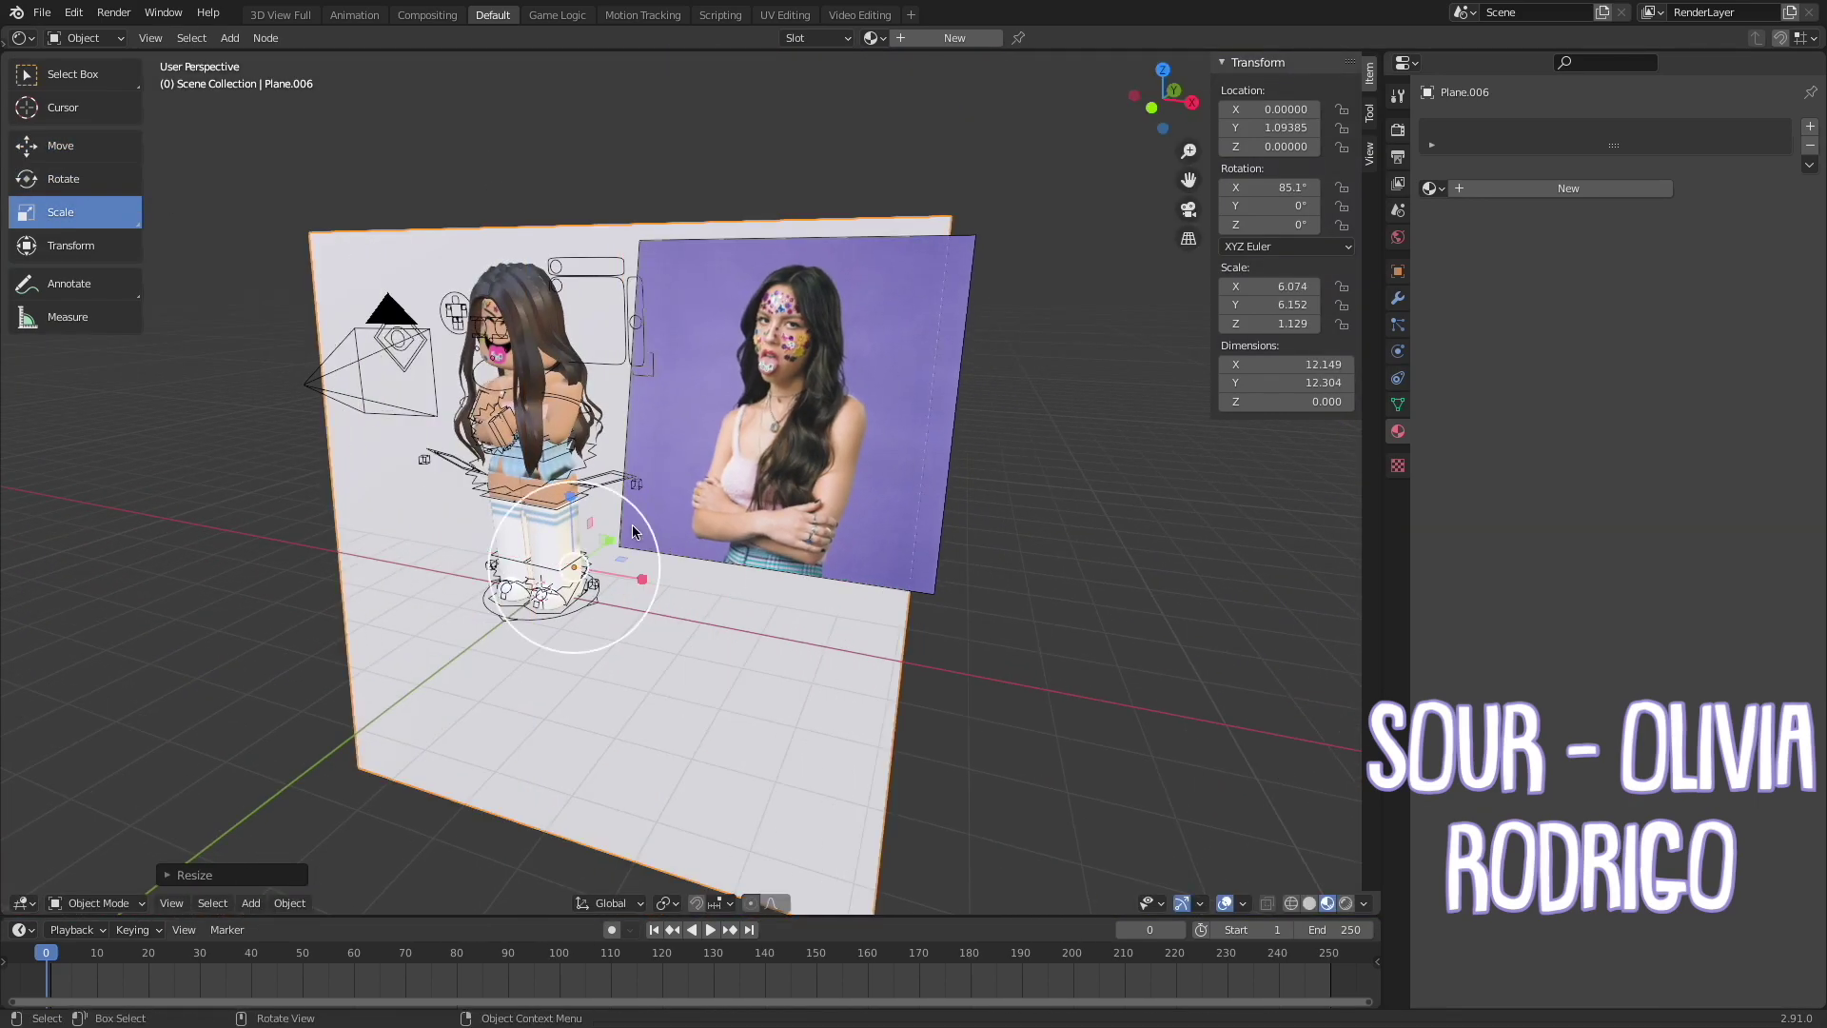
pyautogui.click(1188, 210)
# Give the plane a new material sampled from the purple backdrop, lightened to value 0.893
pyautogui.click(1569, 188)
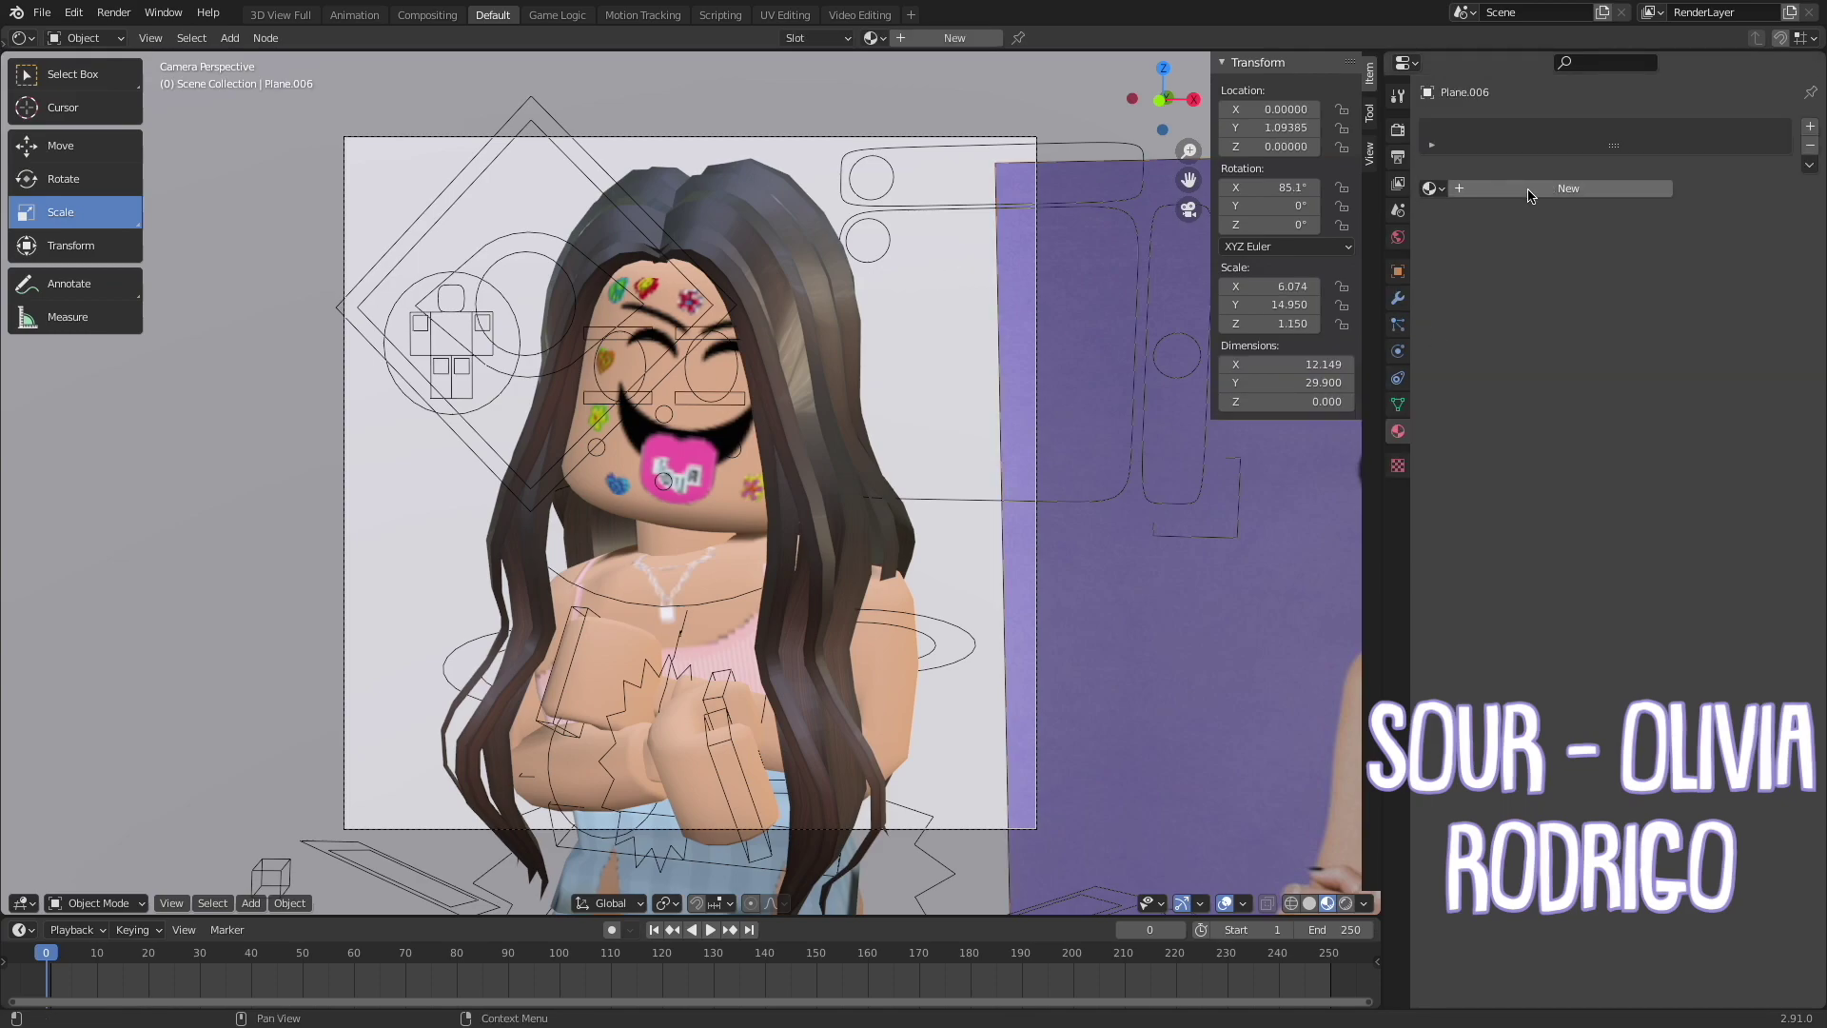
pyautogui.click(1694, 350)
pyautogui.click(1781, 266)
pyautogui.click(1118, 629)
pyautogui.click(1656, 360)
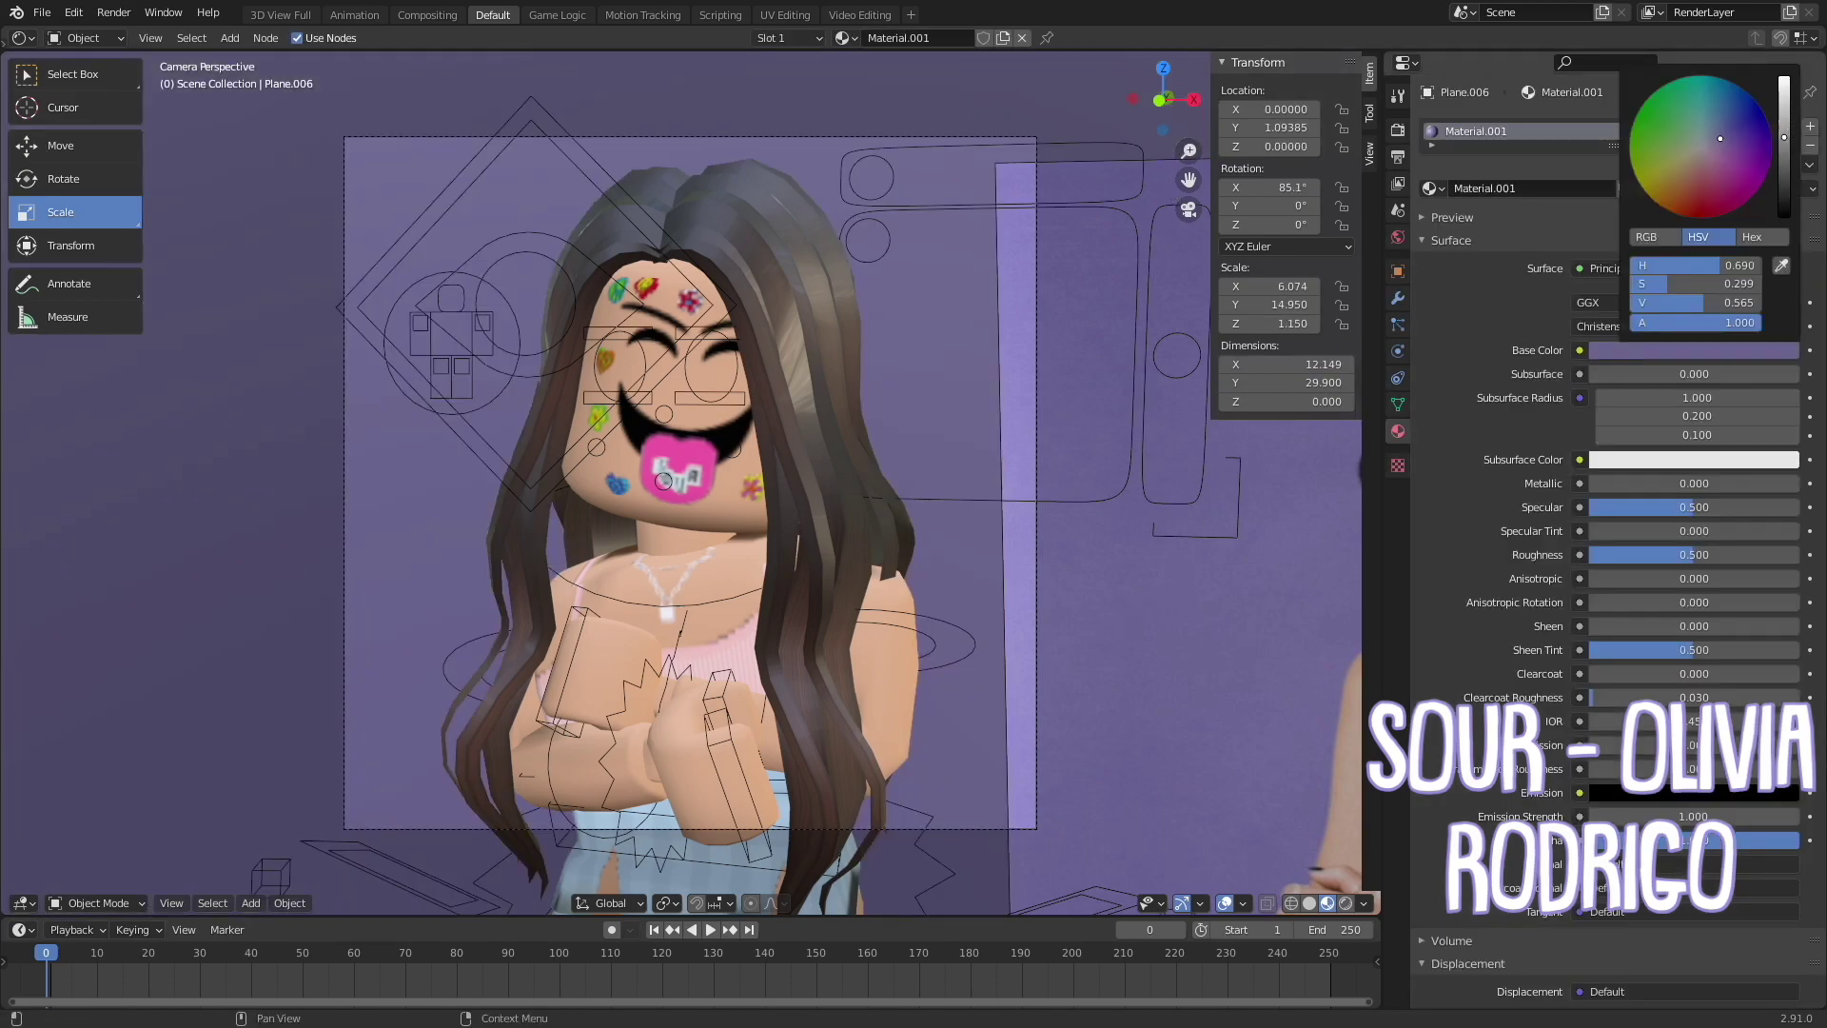
pyautogui.moveTo(1791, 137); pyautogui.dragTo(1784, 90)
# Inspect the plane outside the camera view and delete the selected object
pyautogui.hotkey('shift', '`')
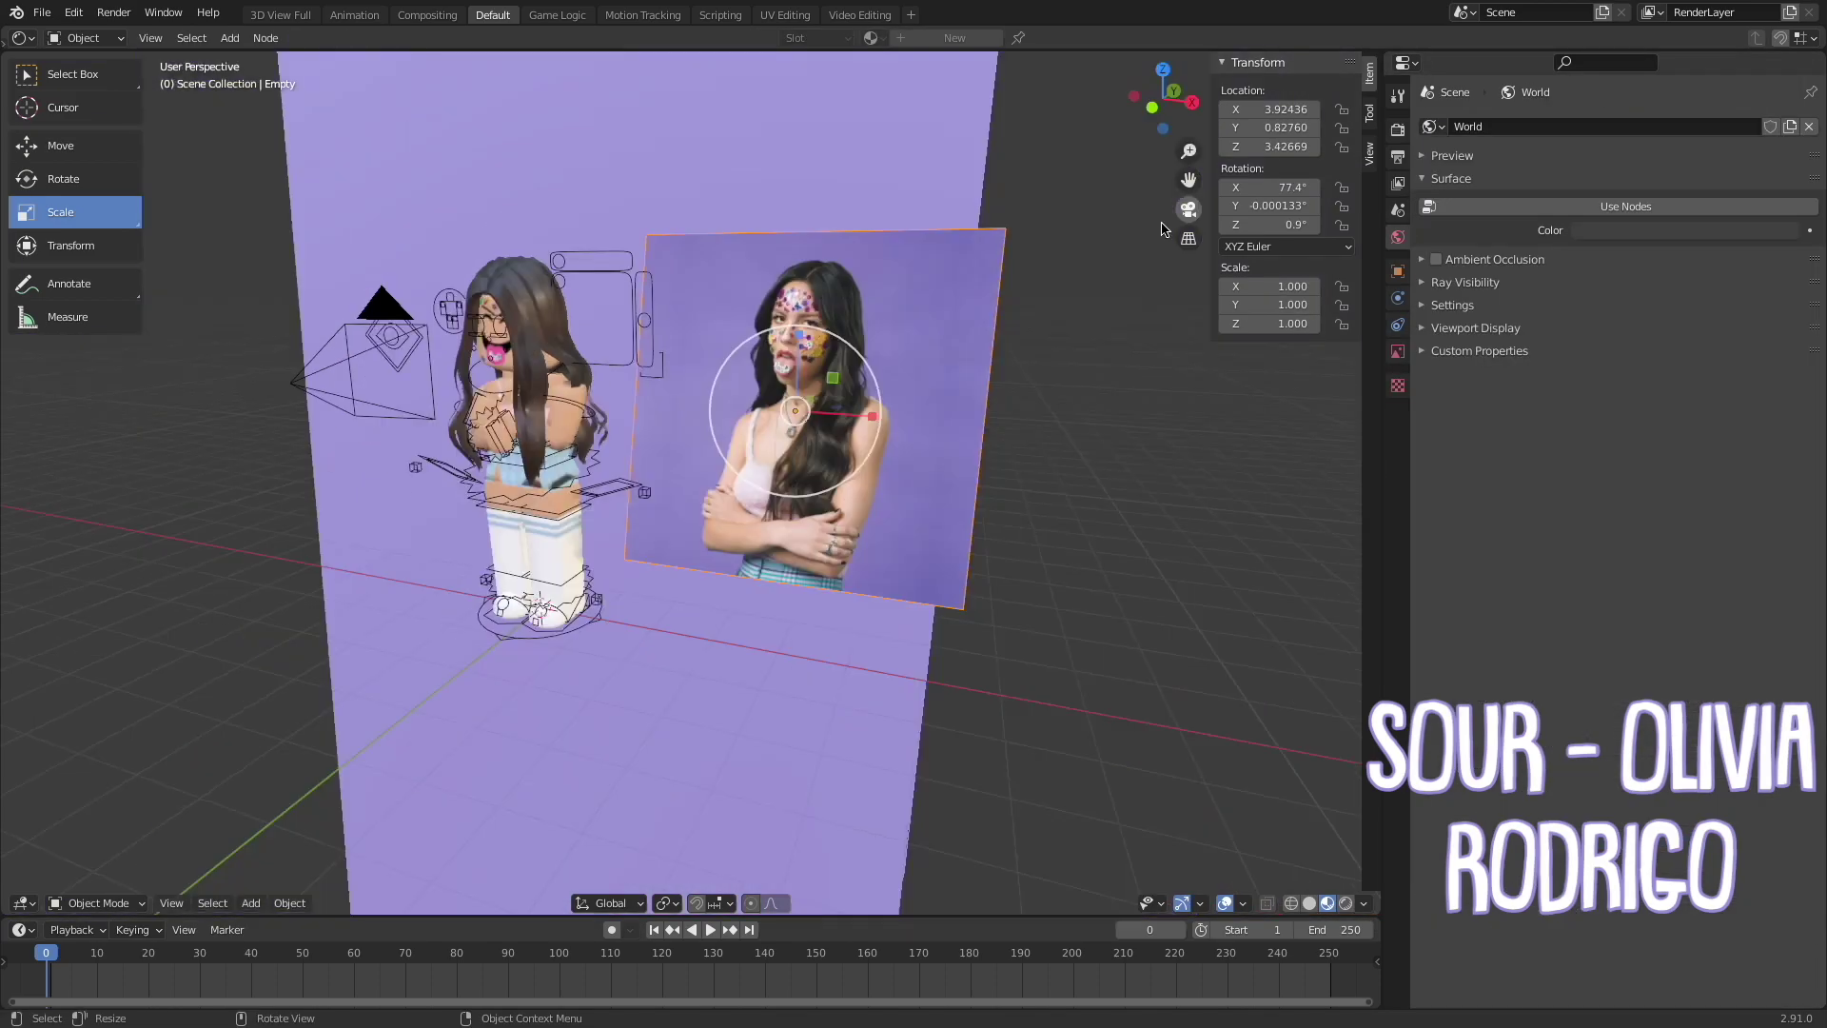
pyautogui.press('Escape')
pyautogui.press('Delete')
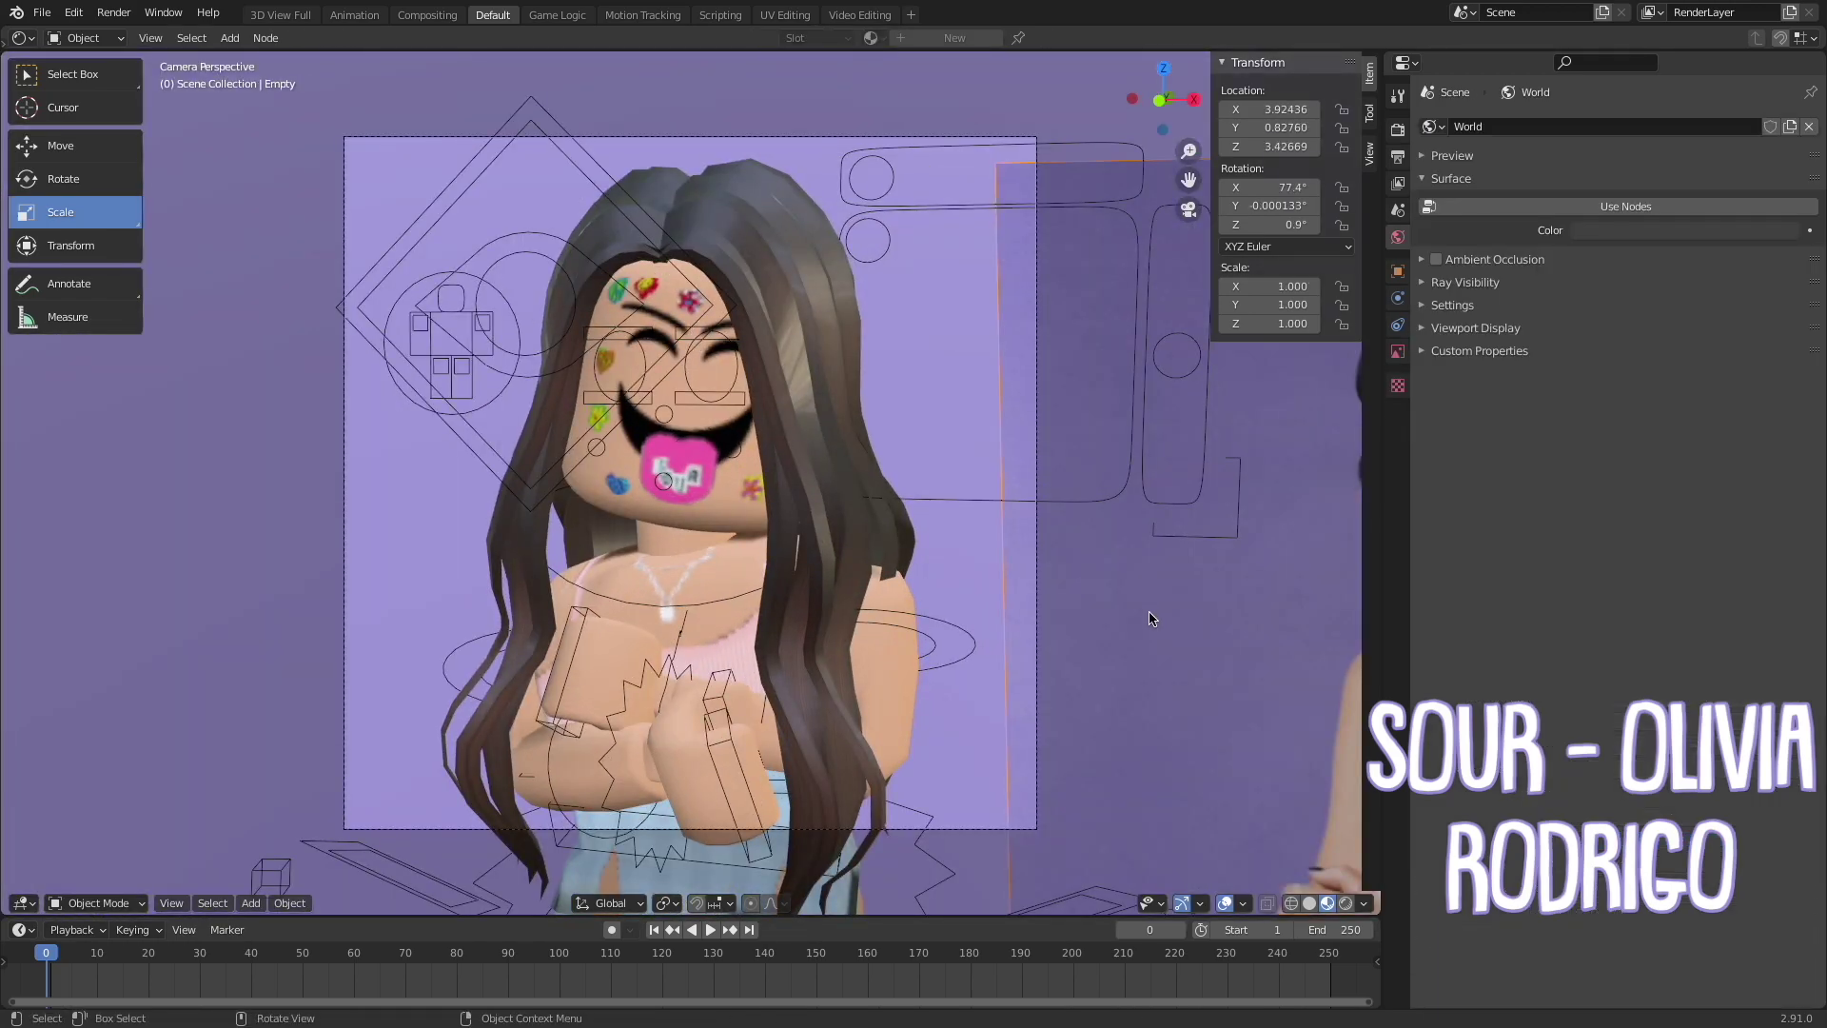
# Enable ambient occlusion in the World settings and preview the Sour scene in Rendered shading
pyautogui.click(1465, 369)
pyautogui.click(1399, 236)
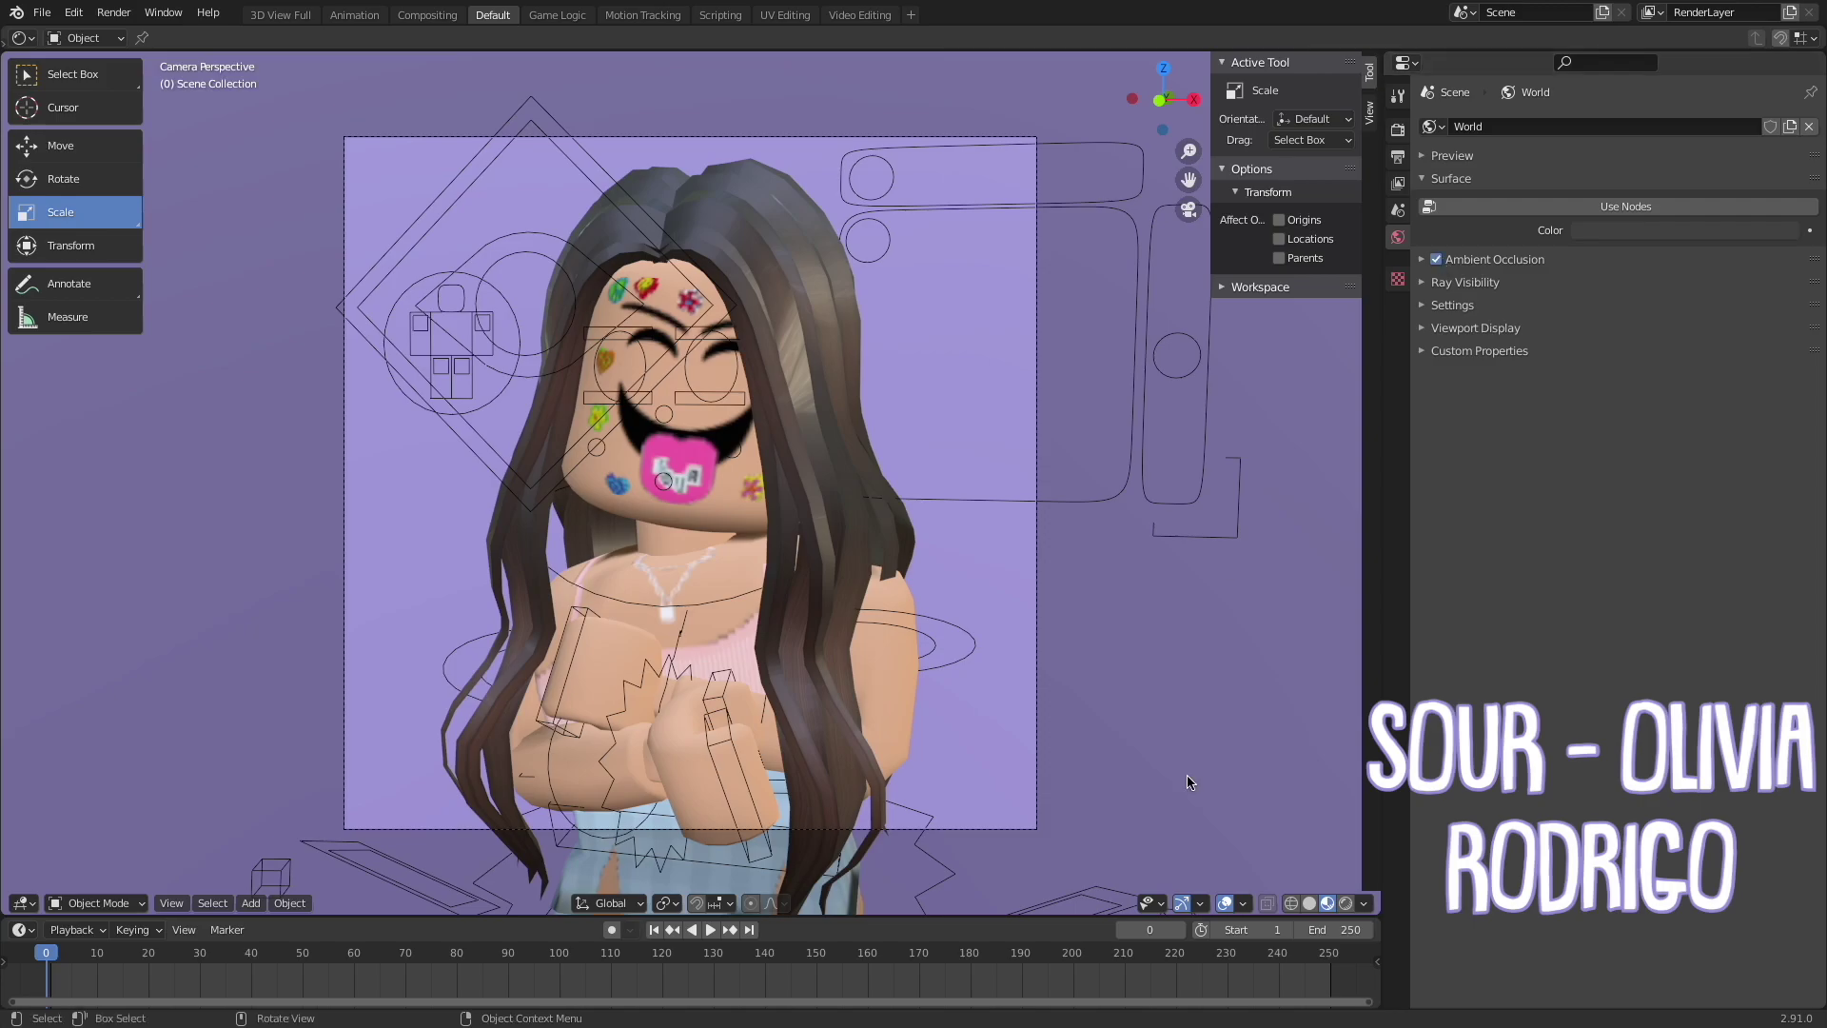
pyautogui.press('z')
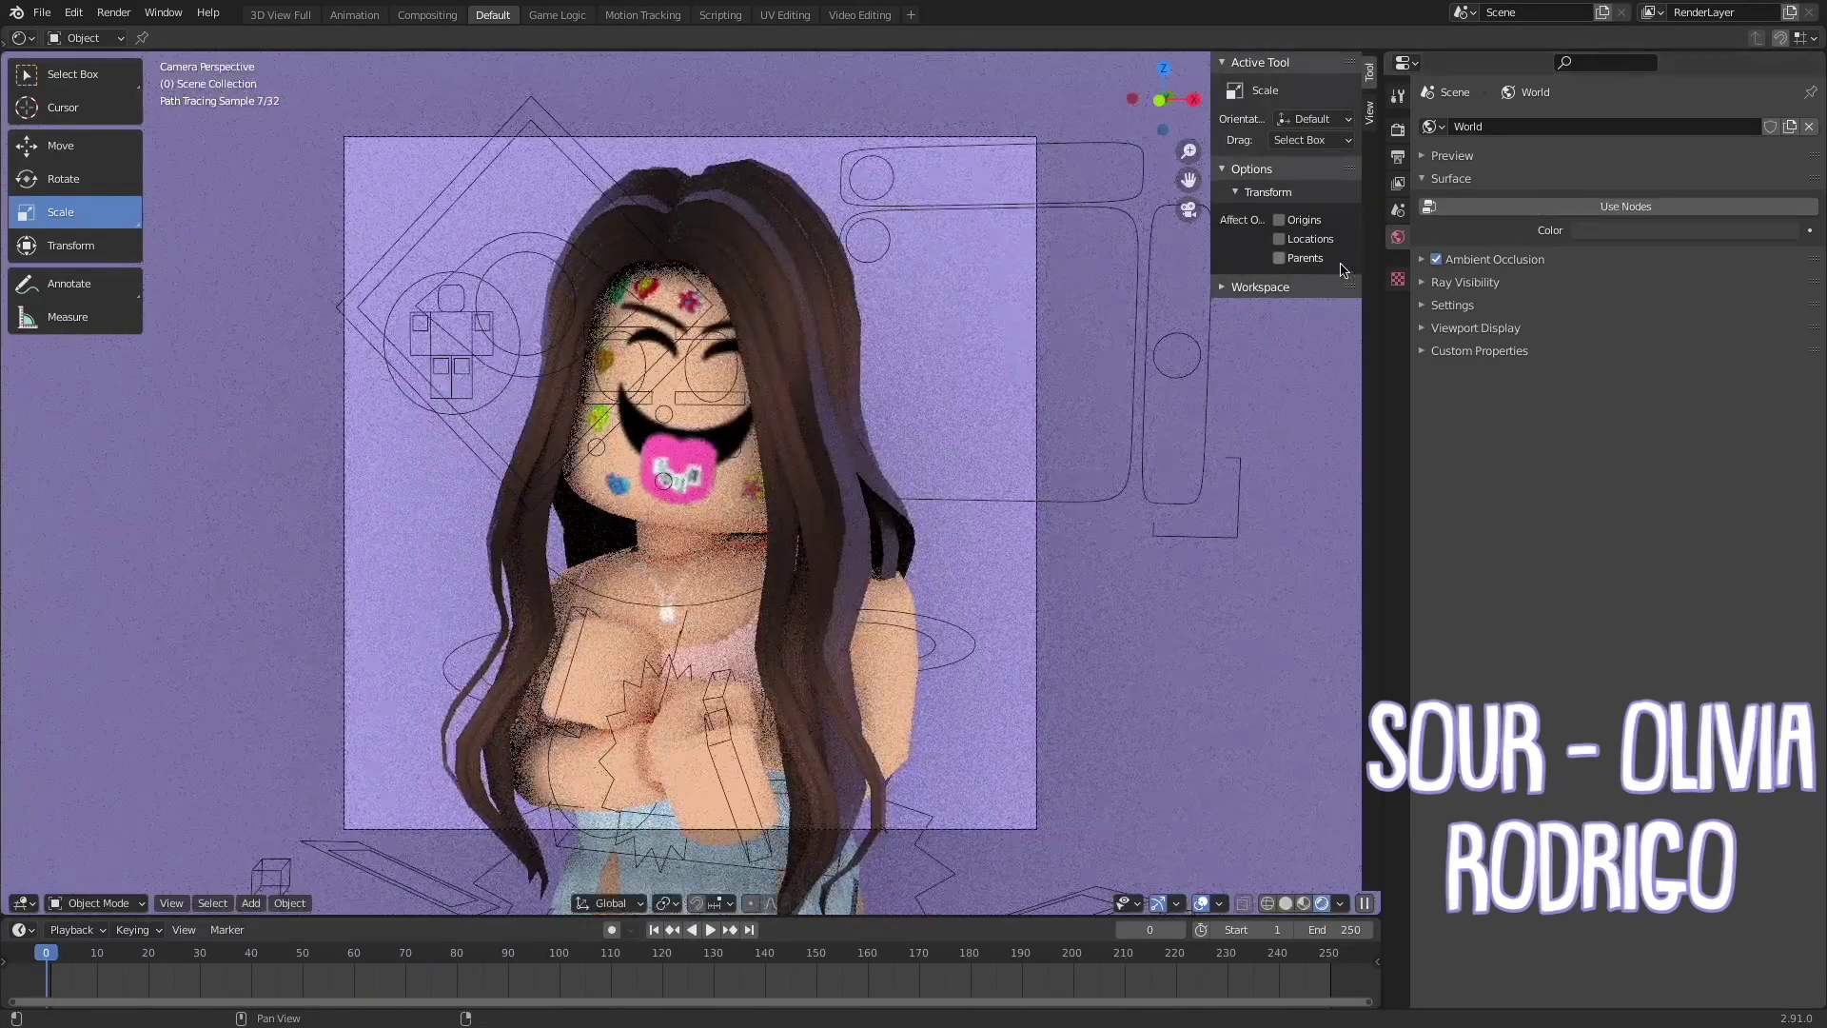
# Inspect the hair object and purple backdrop plane, then bring up the Output settings
pyautogui.click(807, 391)
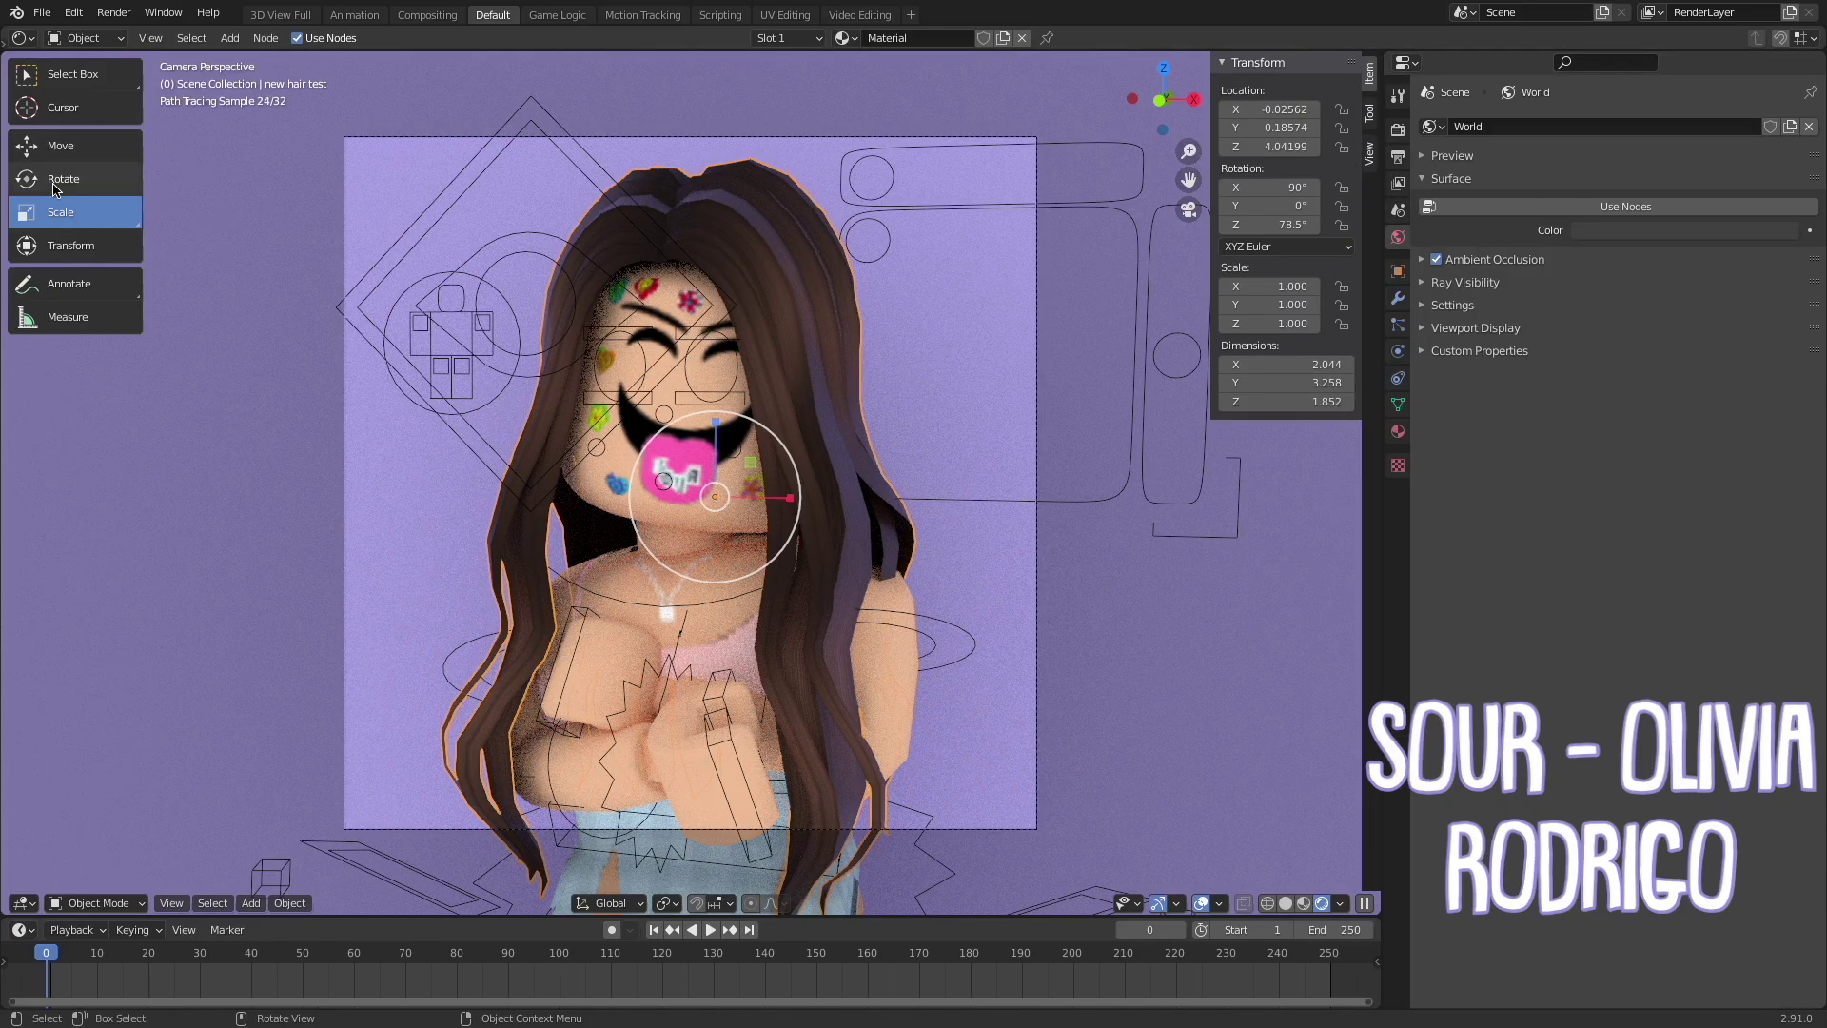
pyautogui.click(704, 447)
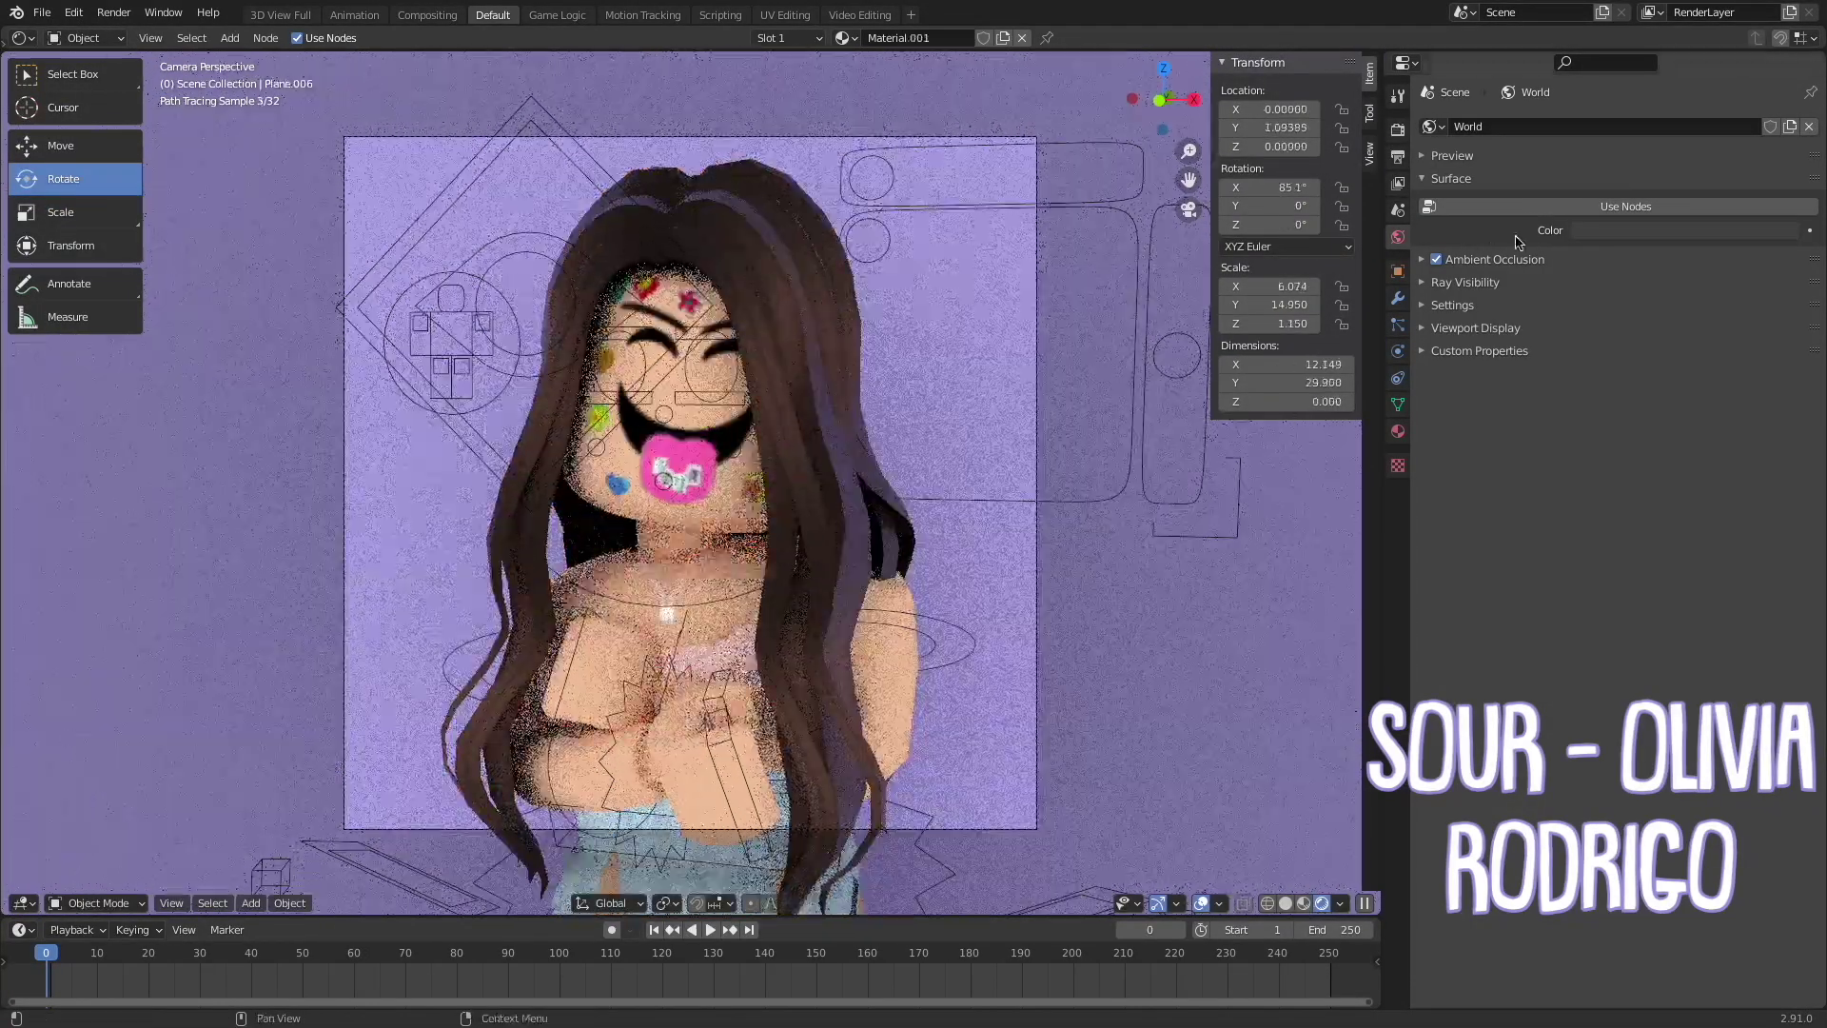
pyautogui.click(1398, 129)
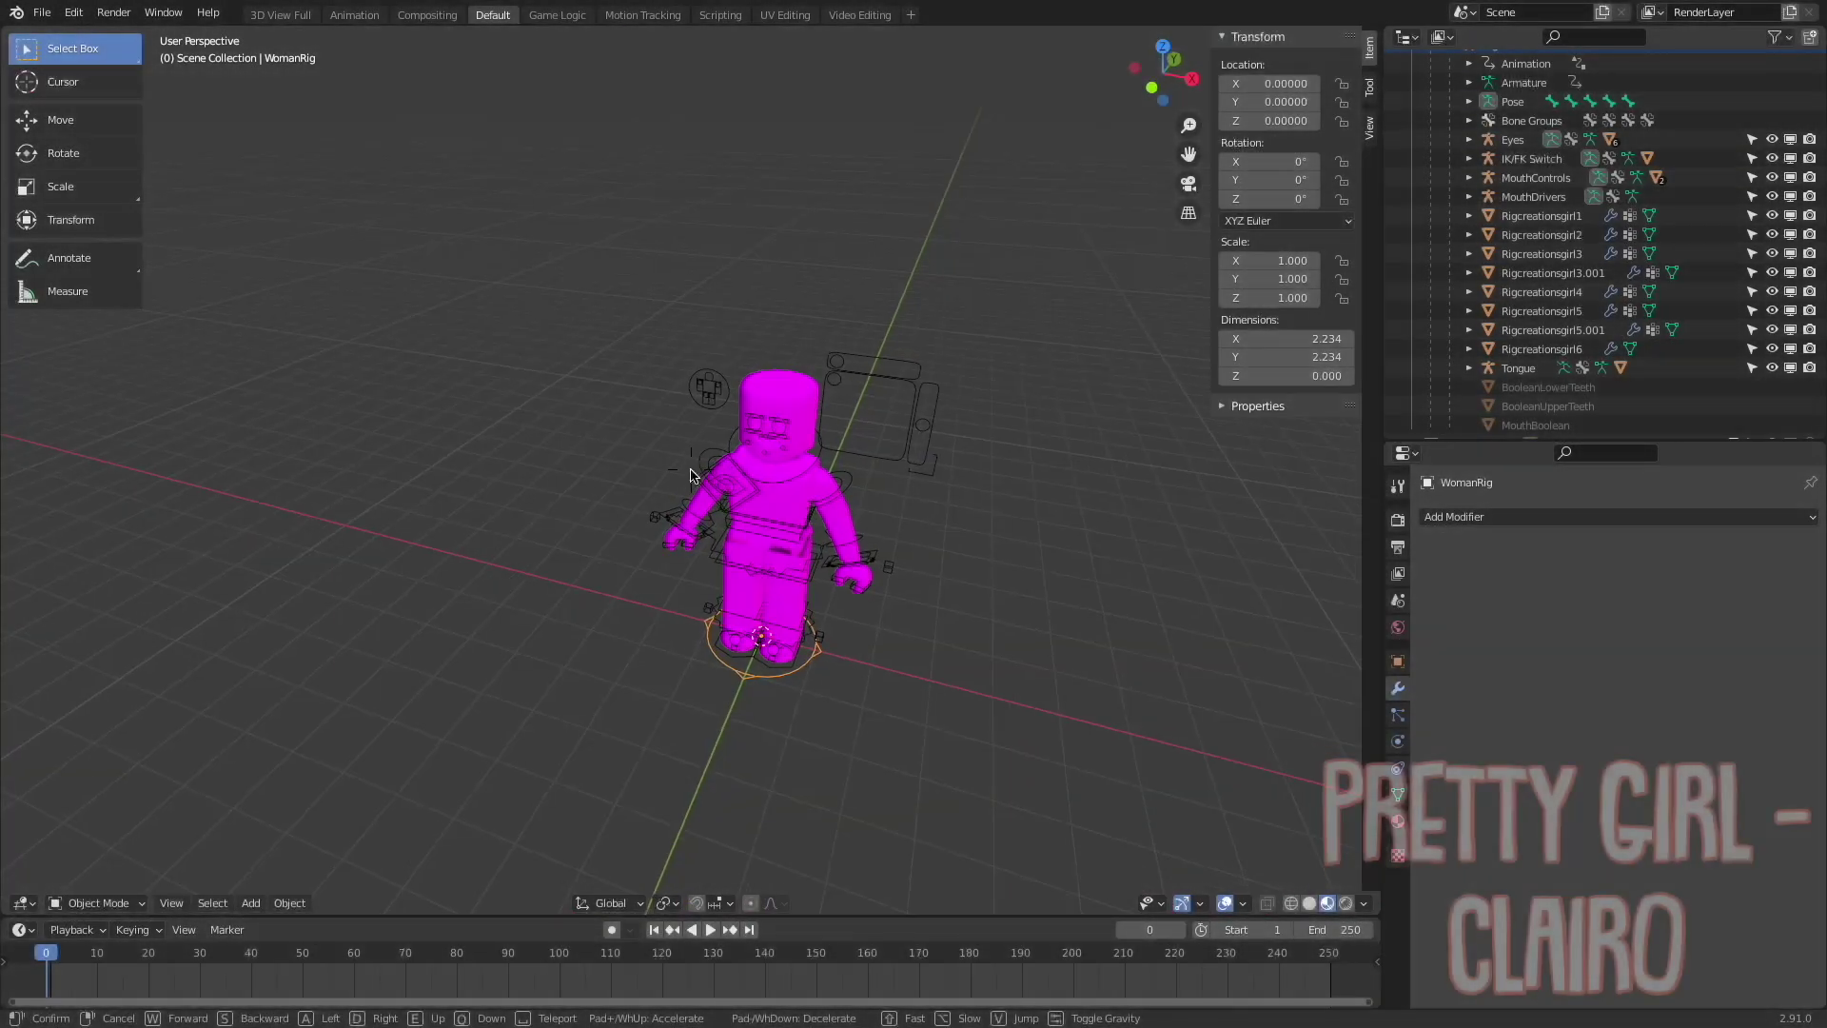
# Bring in the prettygirlhead model and rotate it so its face looks toward the viewer
pyautogui.click(42, 14)
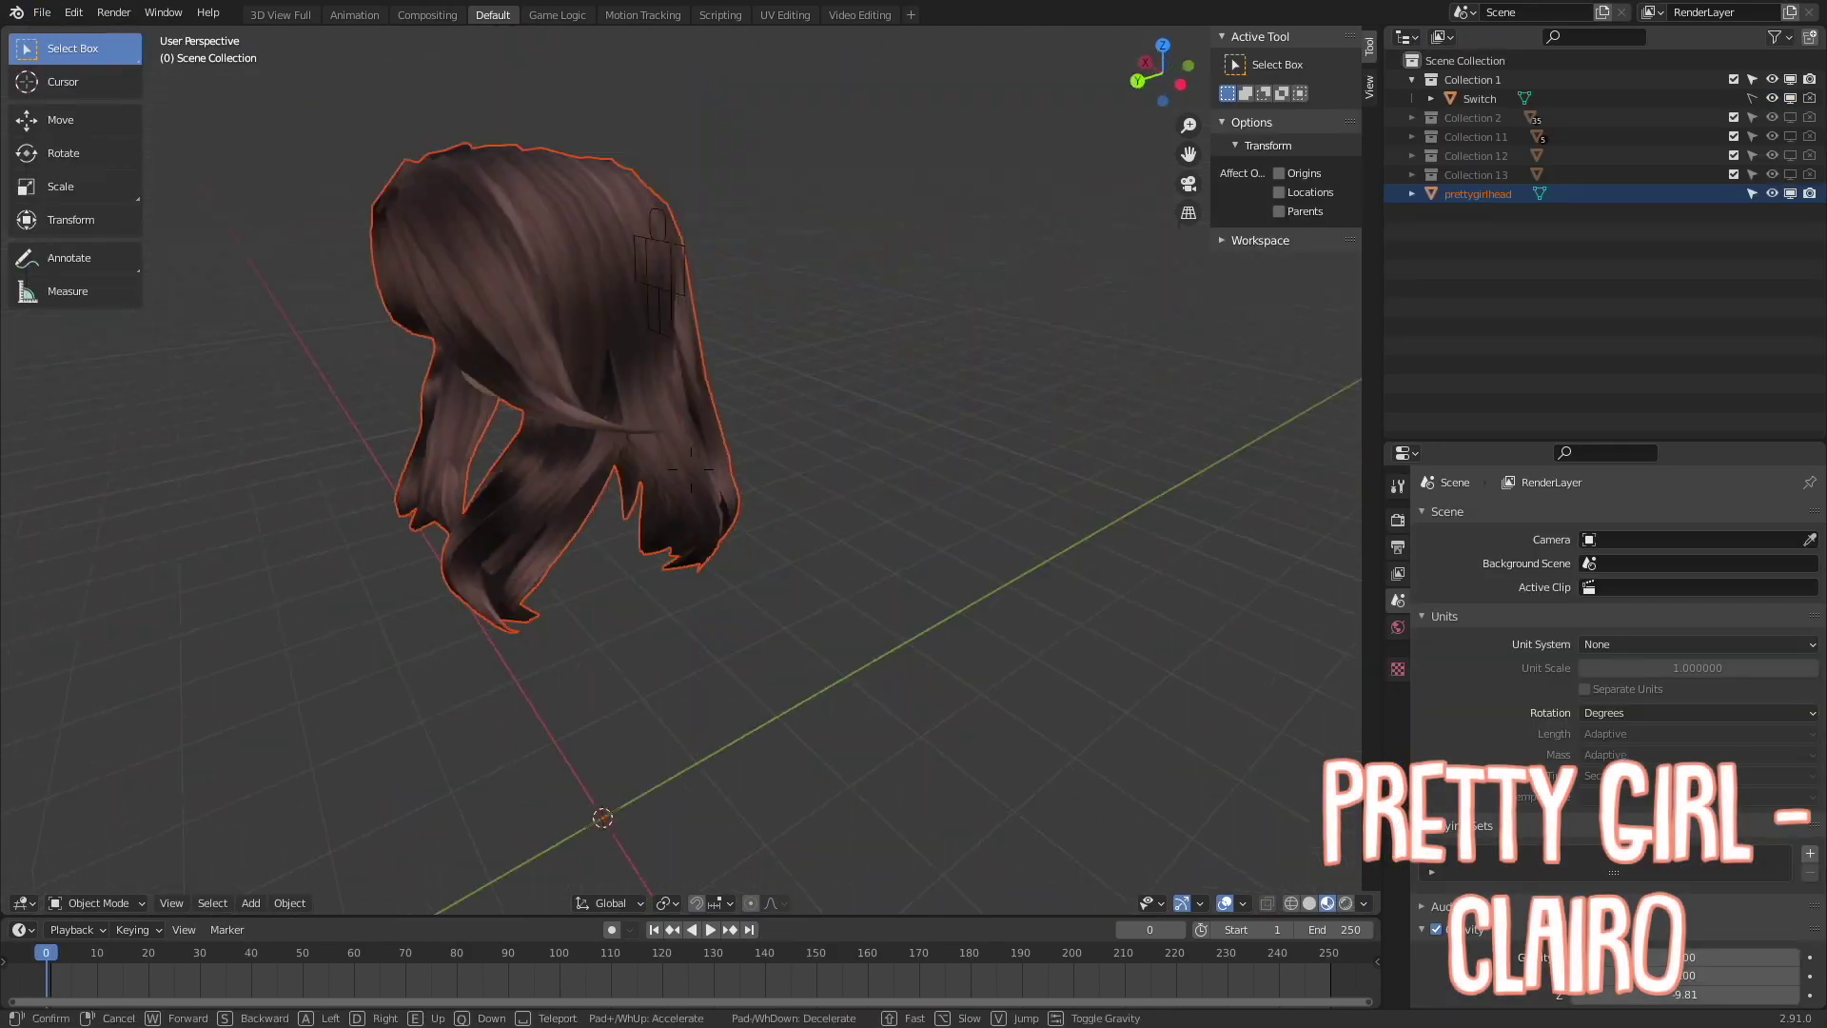
pyautogui.click(290, 902)
pyautogui.click(571, 874)
pyautogui.click(63, 153)
pyautogui.moveTo(609, 461); pyautogui.dragTo(685, 457)
pyautogui.moveTo(643, 352); pyautogui.dragTo(627, 296)
pyautogui.moveTo(628, 296); pyautogui.dragTo(633, 419, button='middle')
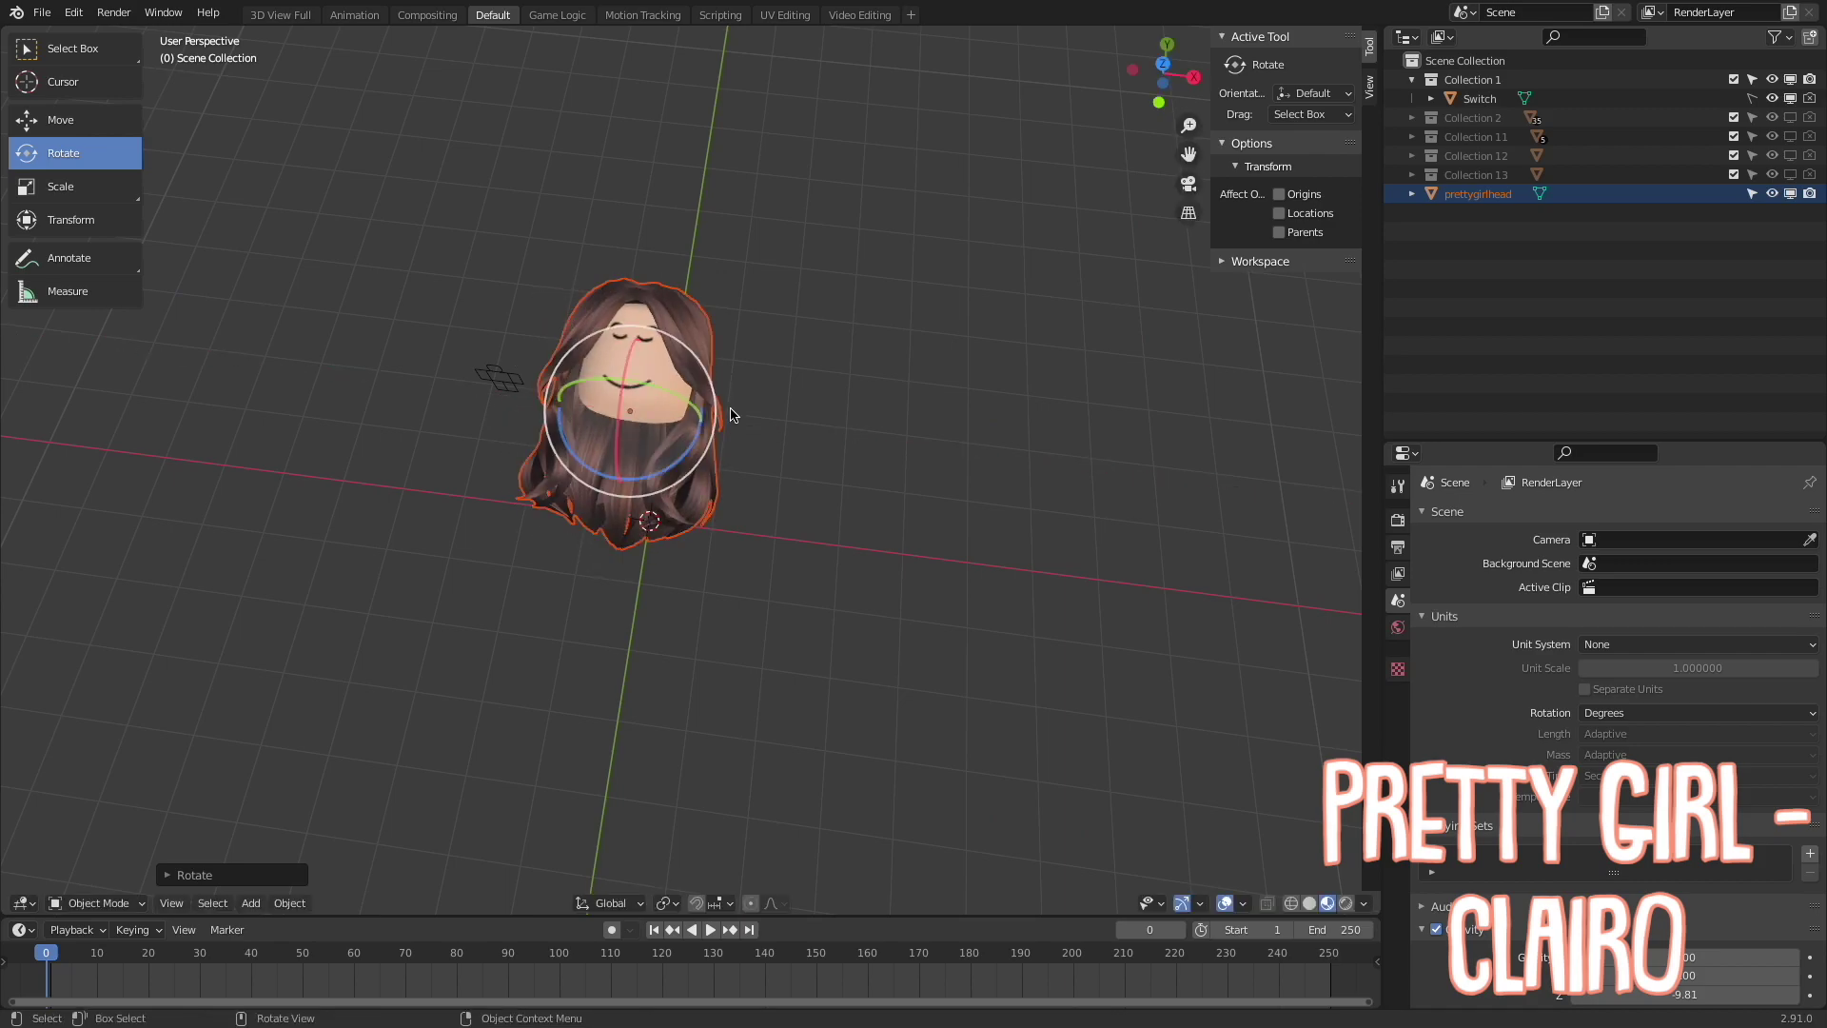
# Add the Pretty Girl cover photo as a reference and lay it flat beside the head
pyautogui.click(250, 902)
pyautogui.click(295, 780)
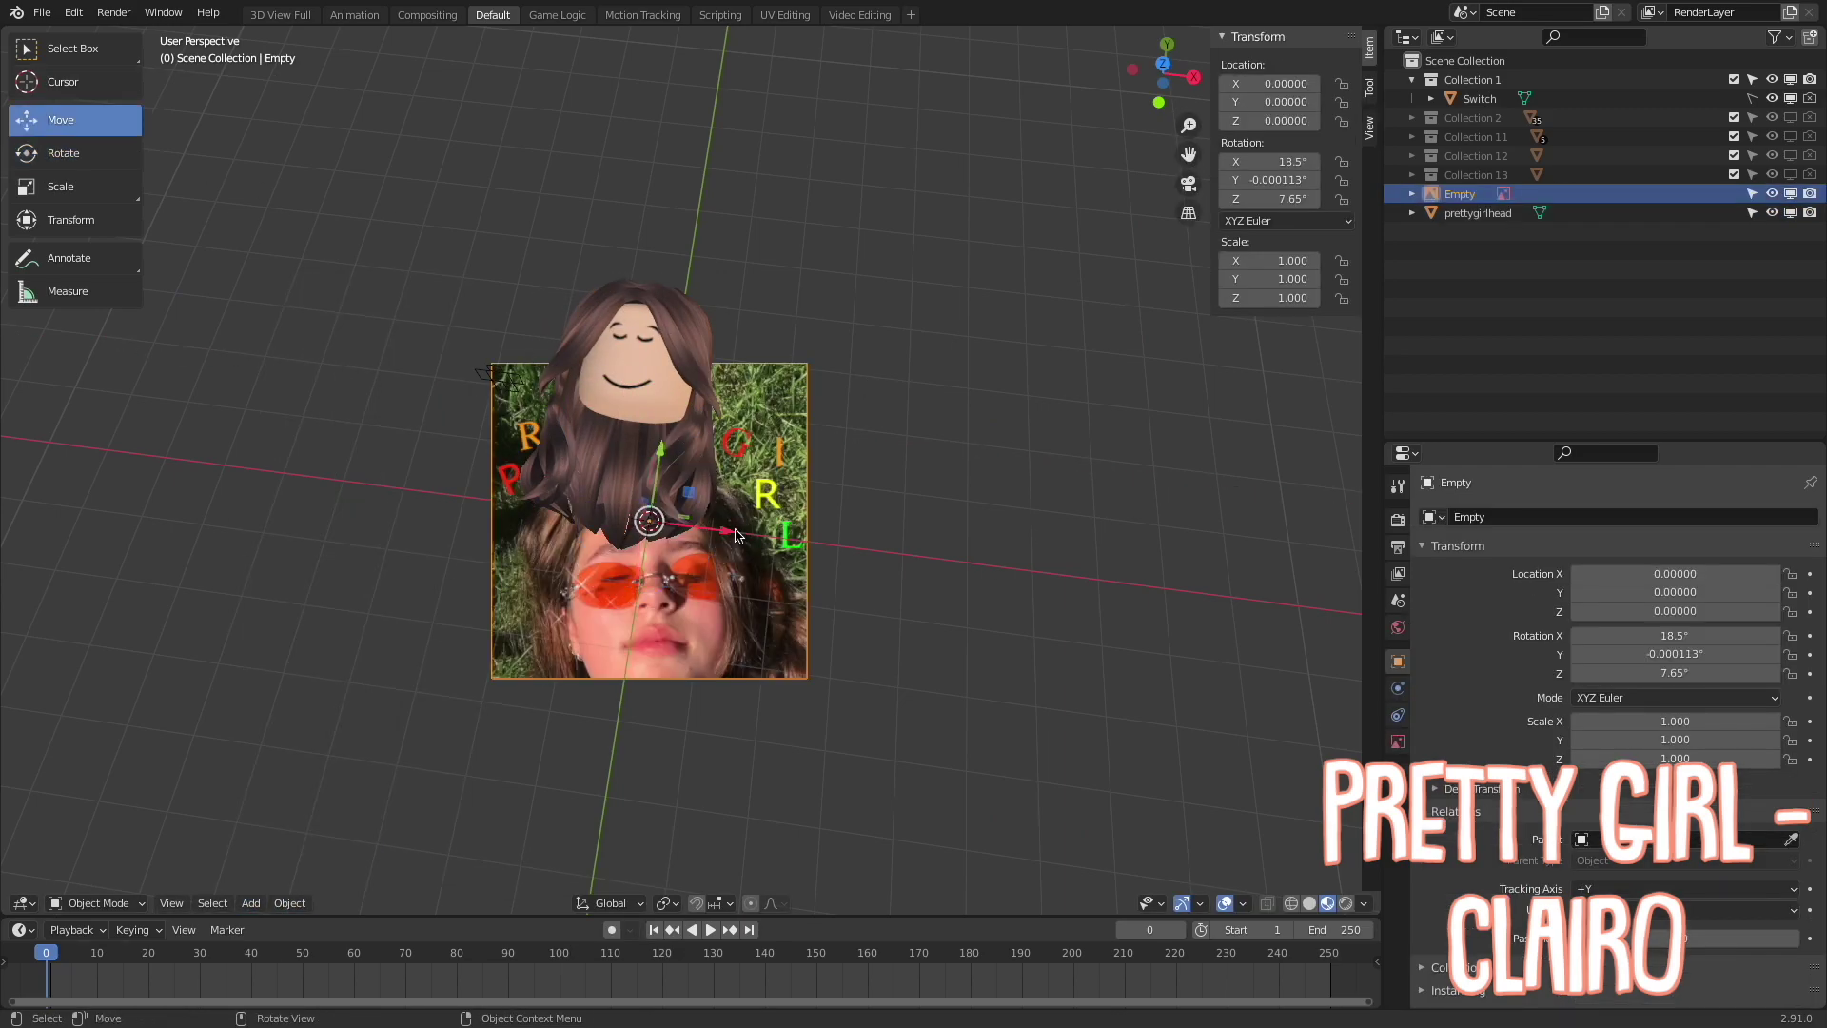
pyautogui.moveTo(735, 535); pyautogui.dragTo(951, 495)
pyautogui.moveTo(952, 495); pyautogui.dragTo(857, 429, button='middle')
pyautogui.click(63, 152)
pyautogui.moveTo(762, 390); pyautogui.dragTo(762, 448)
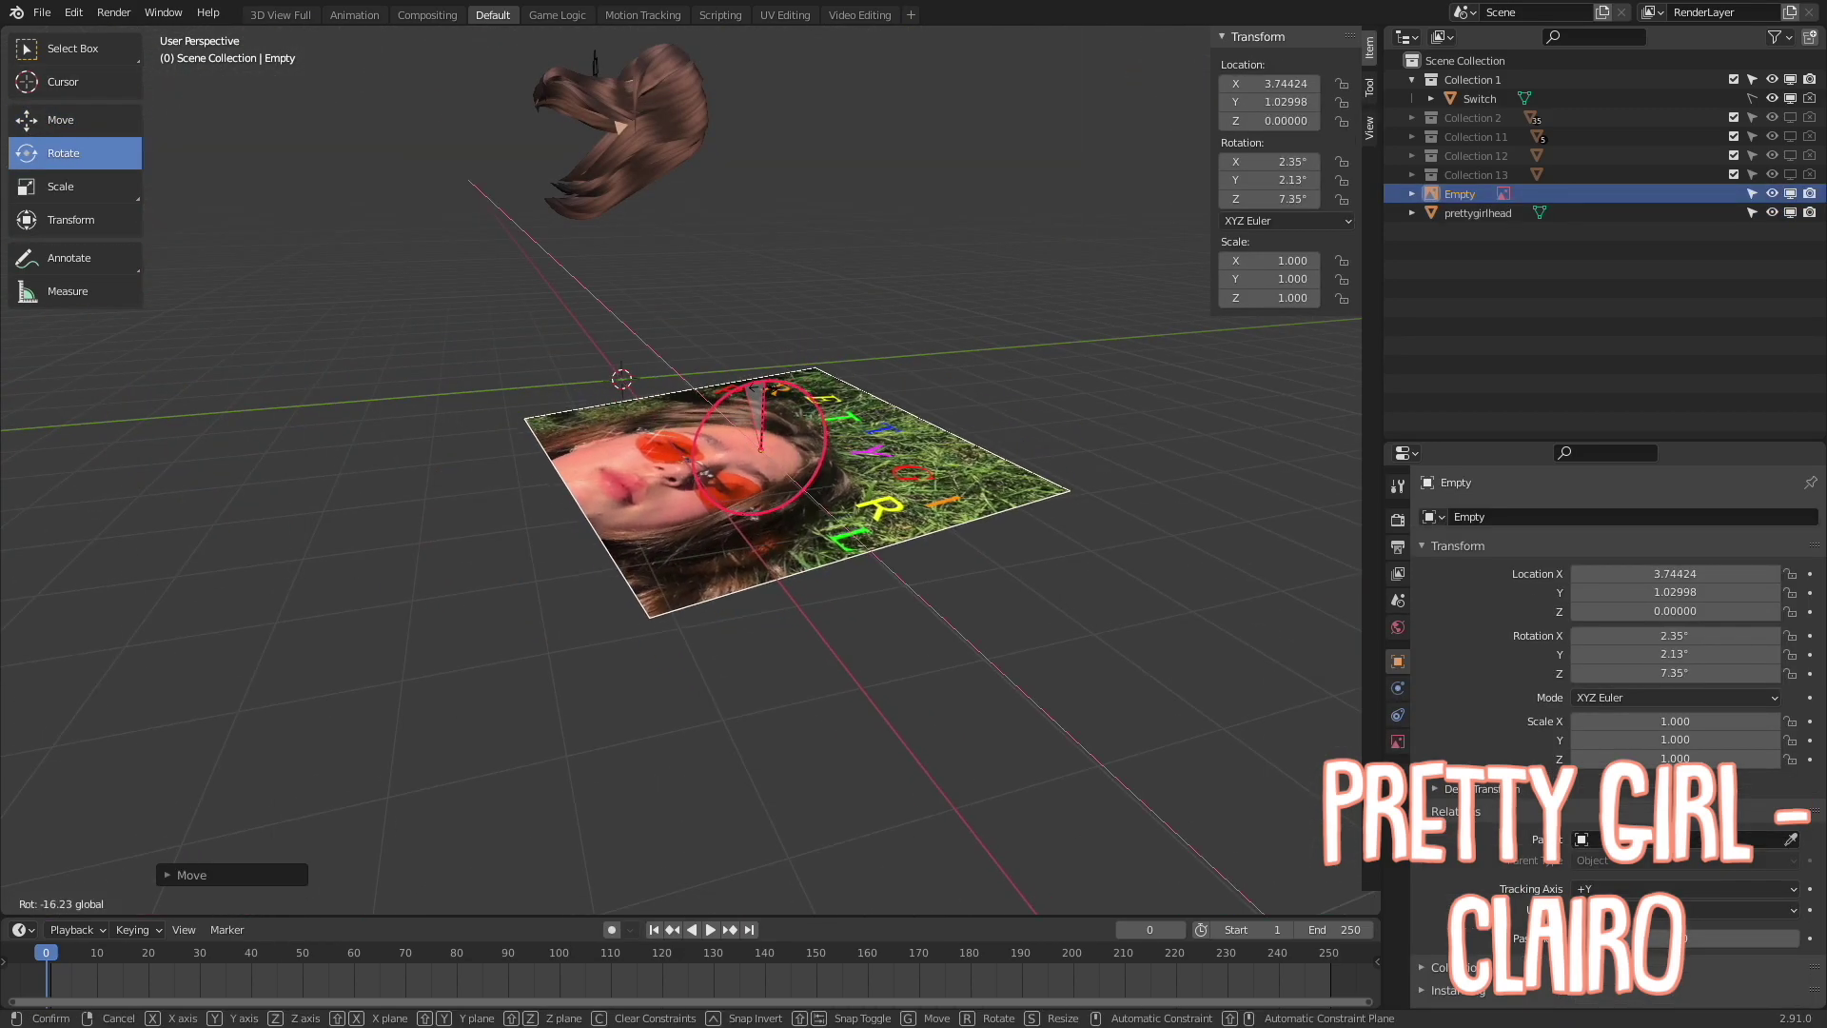
pyautogui.moveTo(761, 347); pyautogui.dragTo(700, 430, button='middle')
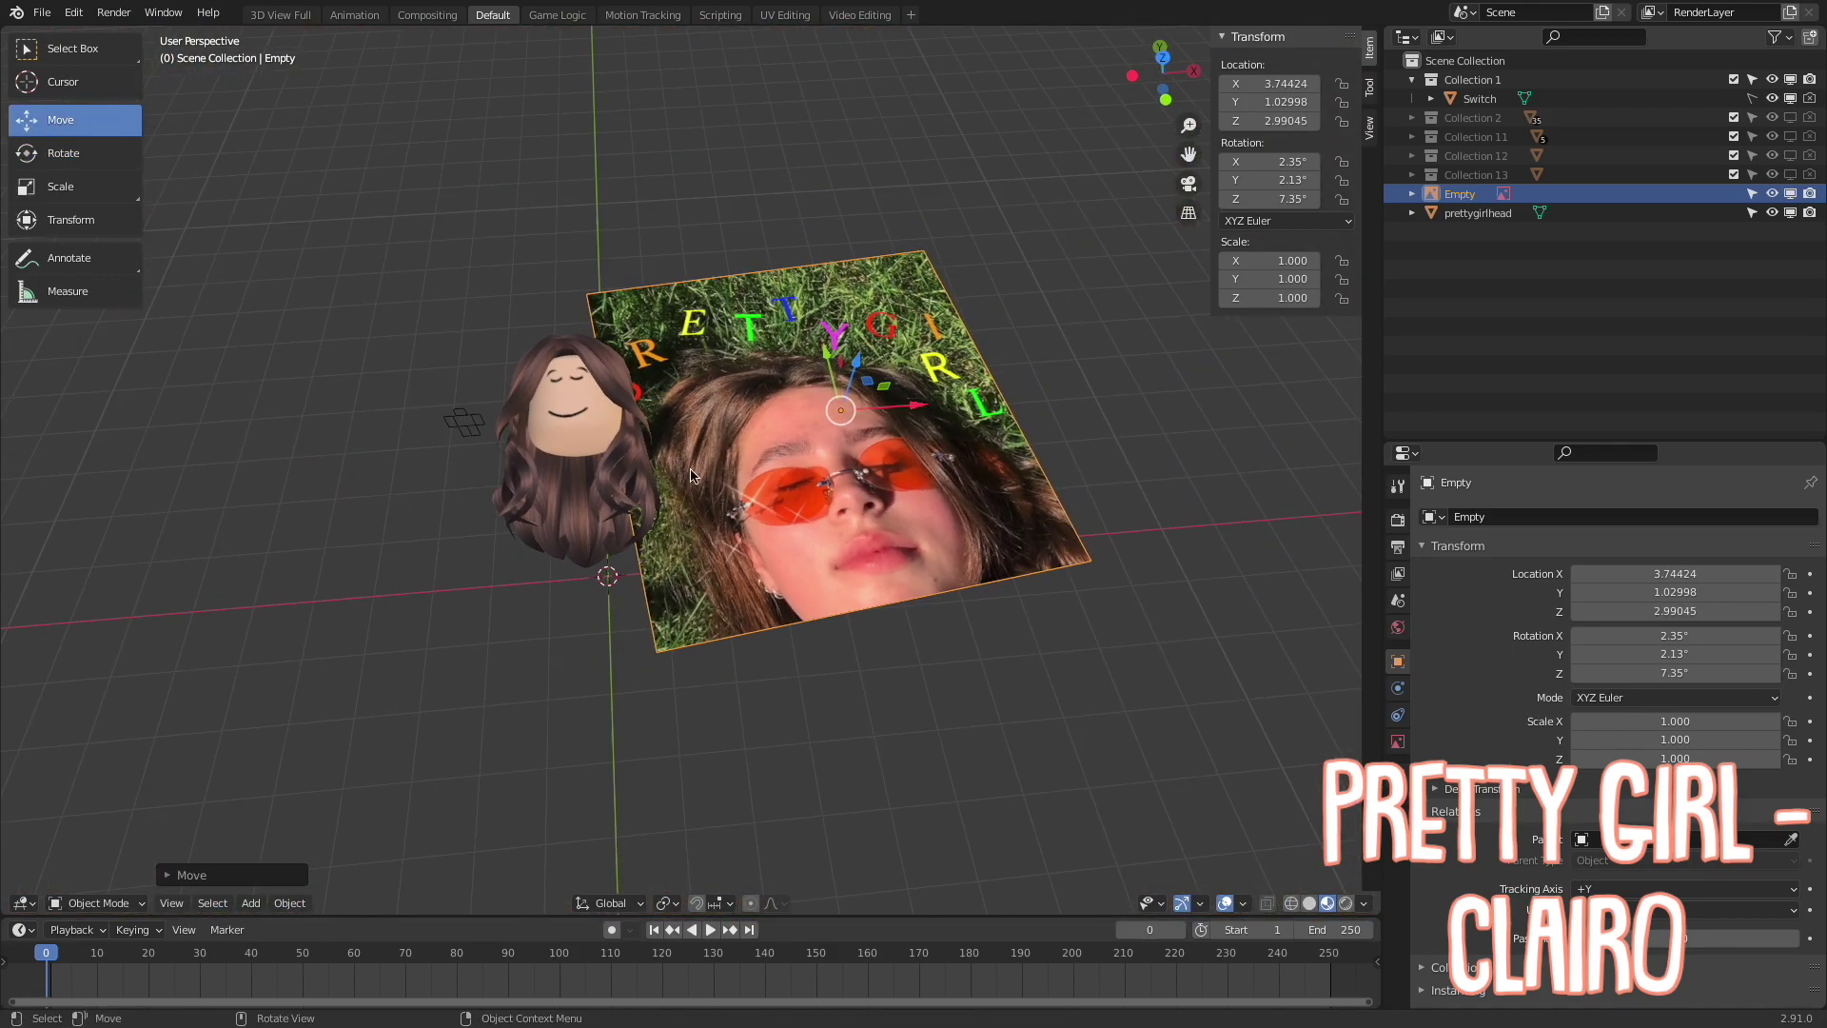
# Slide the album image along X and shrink it to about 0.767 scale
pyautogui.press('g')
pyautogui.press('x')
pyautogui.click(700, 430)
pyautogui.press('s')
pyautogui.press('g')
pyautogui.press('x')
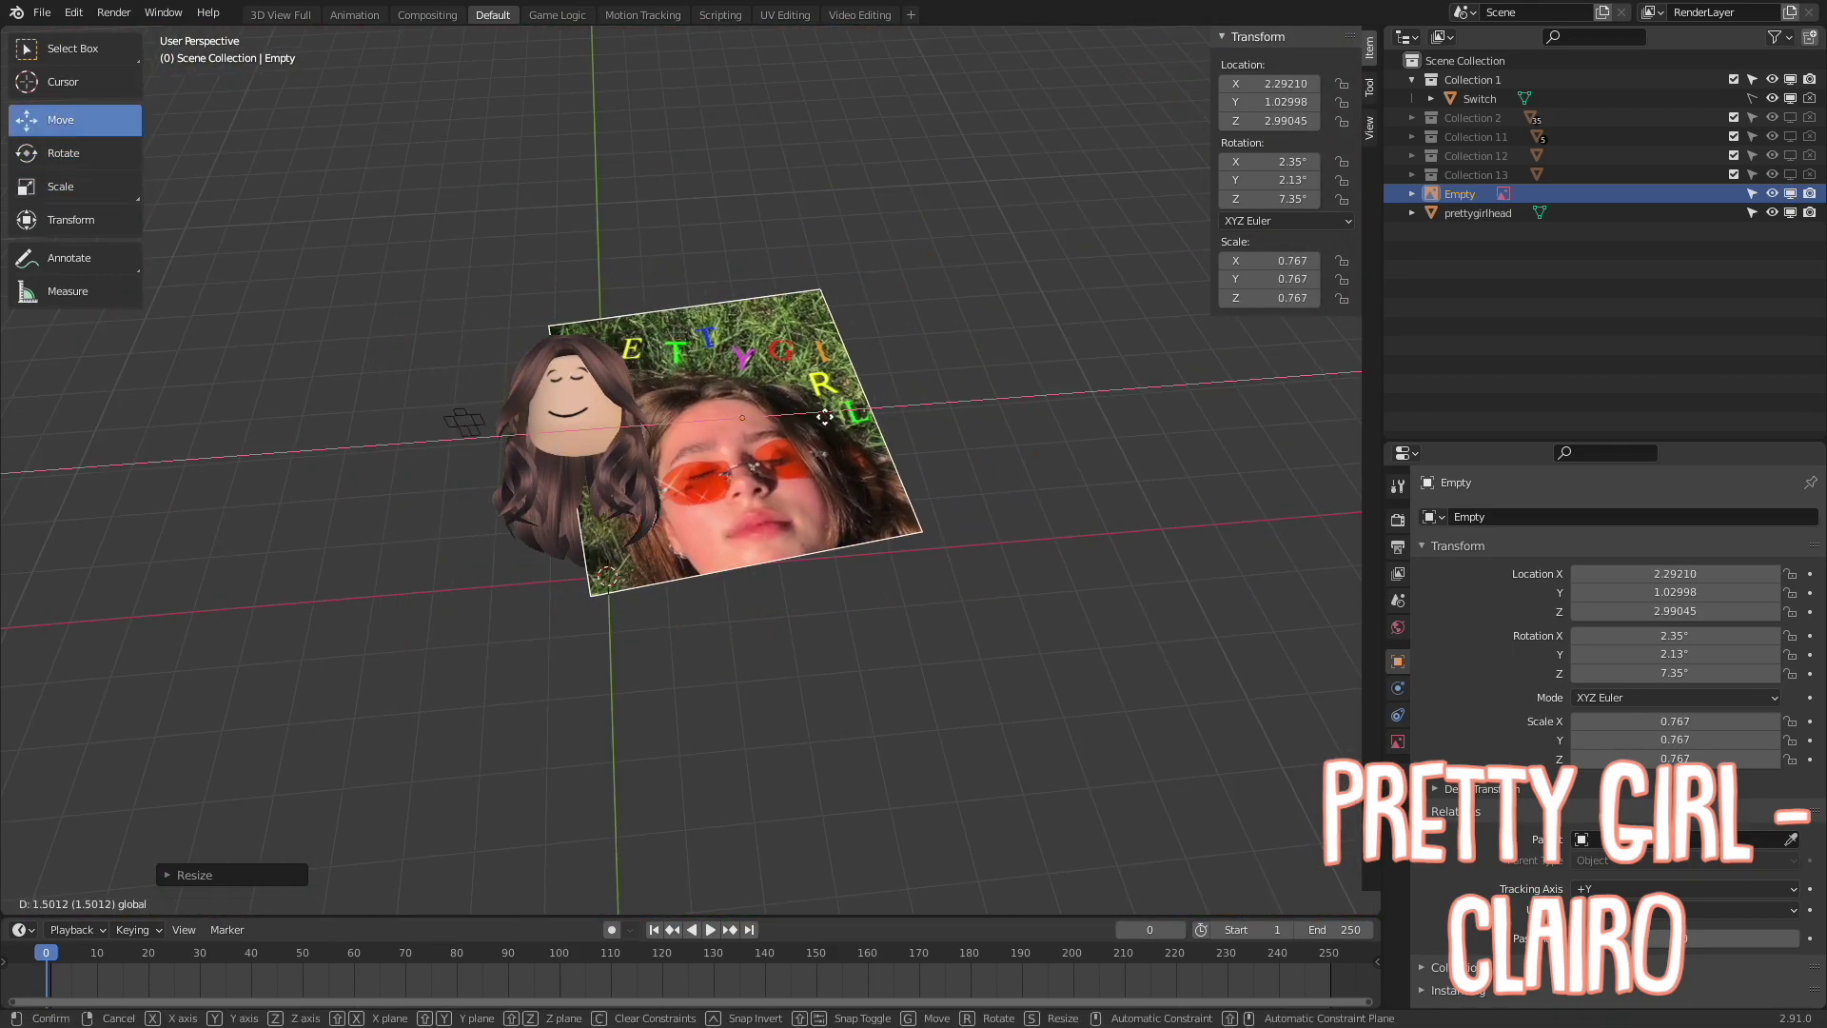
pyautogui.click(804, 454)
# Add a new camera to the scene and look through it
pyautogui.click(251, 903)
pyautogui.click(276, 801)
pyautogui.press('KP_0')
pyautogui.hotkey('shift', '`')
# Fly the camera over the head and make the render frame a 2000 × 2000 px square
pyautogui.press('w')
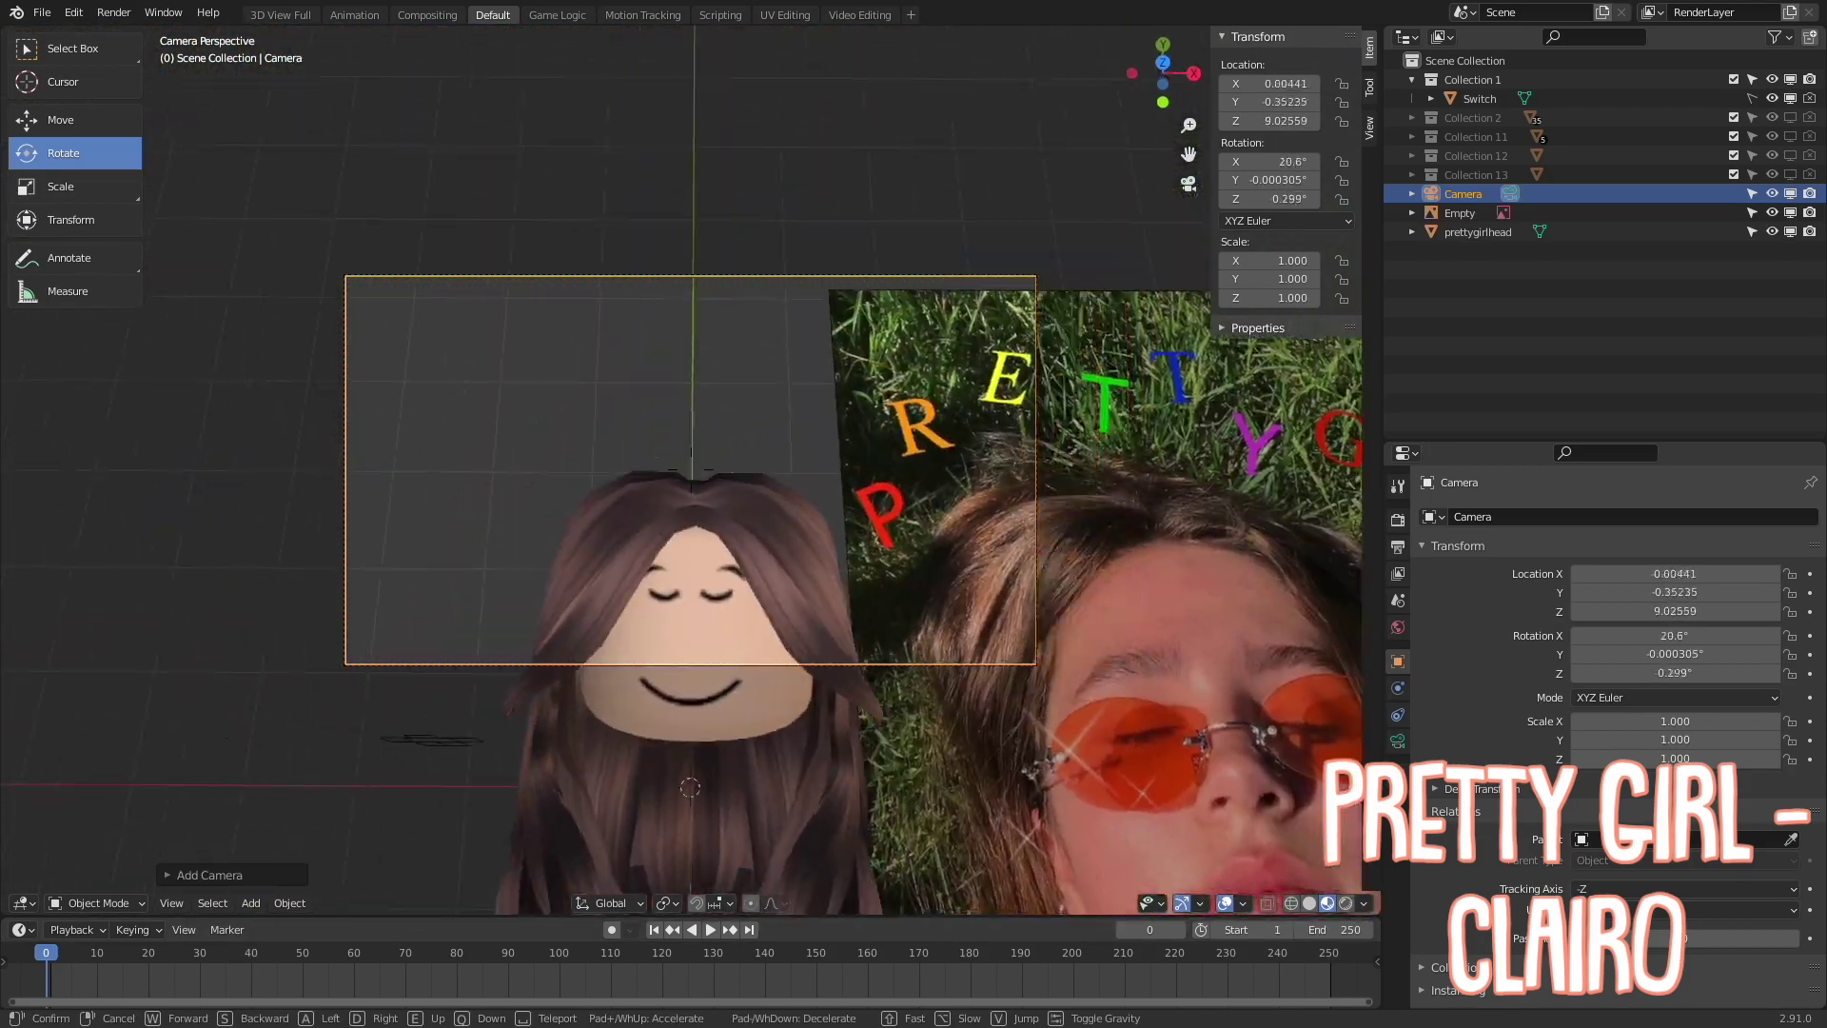
pyautogui.click(691, 468)
pyautogui.click(1398, 547)
pyautogui.write('2000')
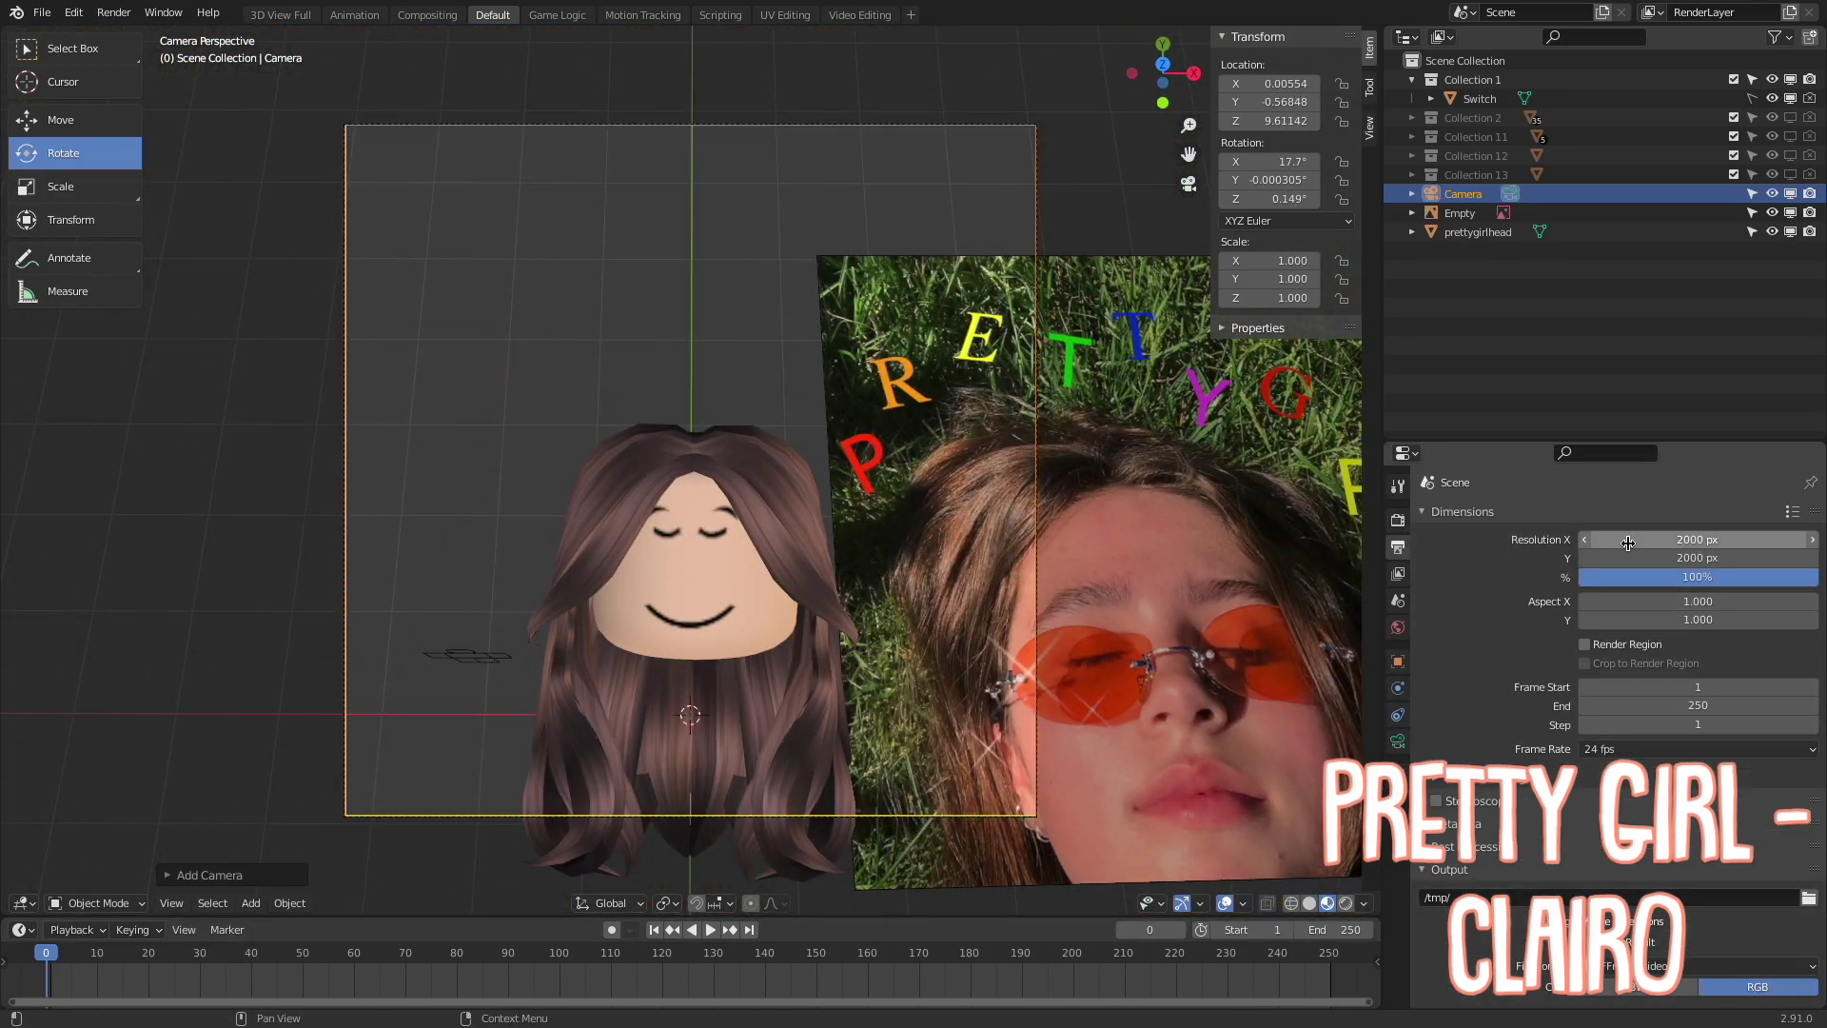
# Tilt the camera downward in fly mode so it looks at the head
pyautogui.hotkey('shift', '`')
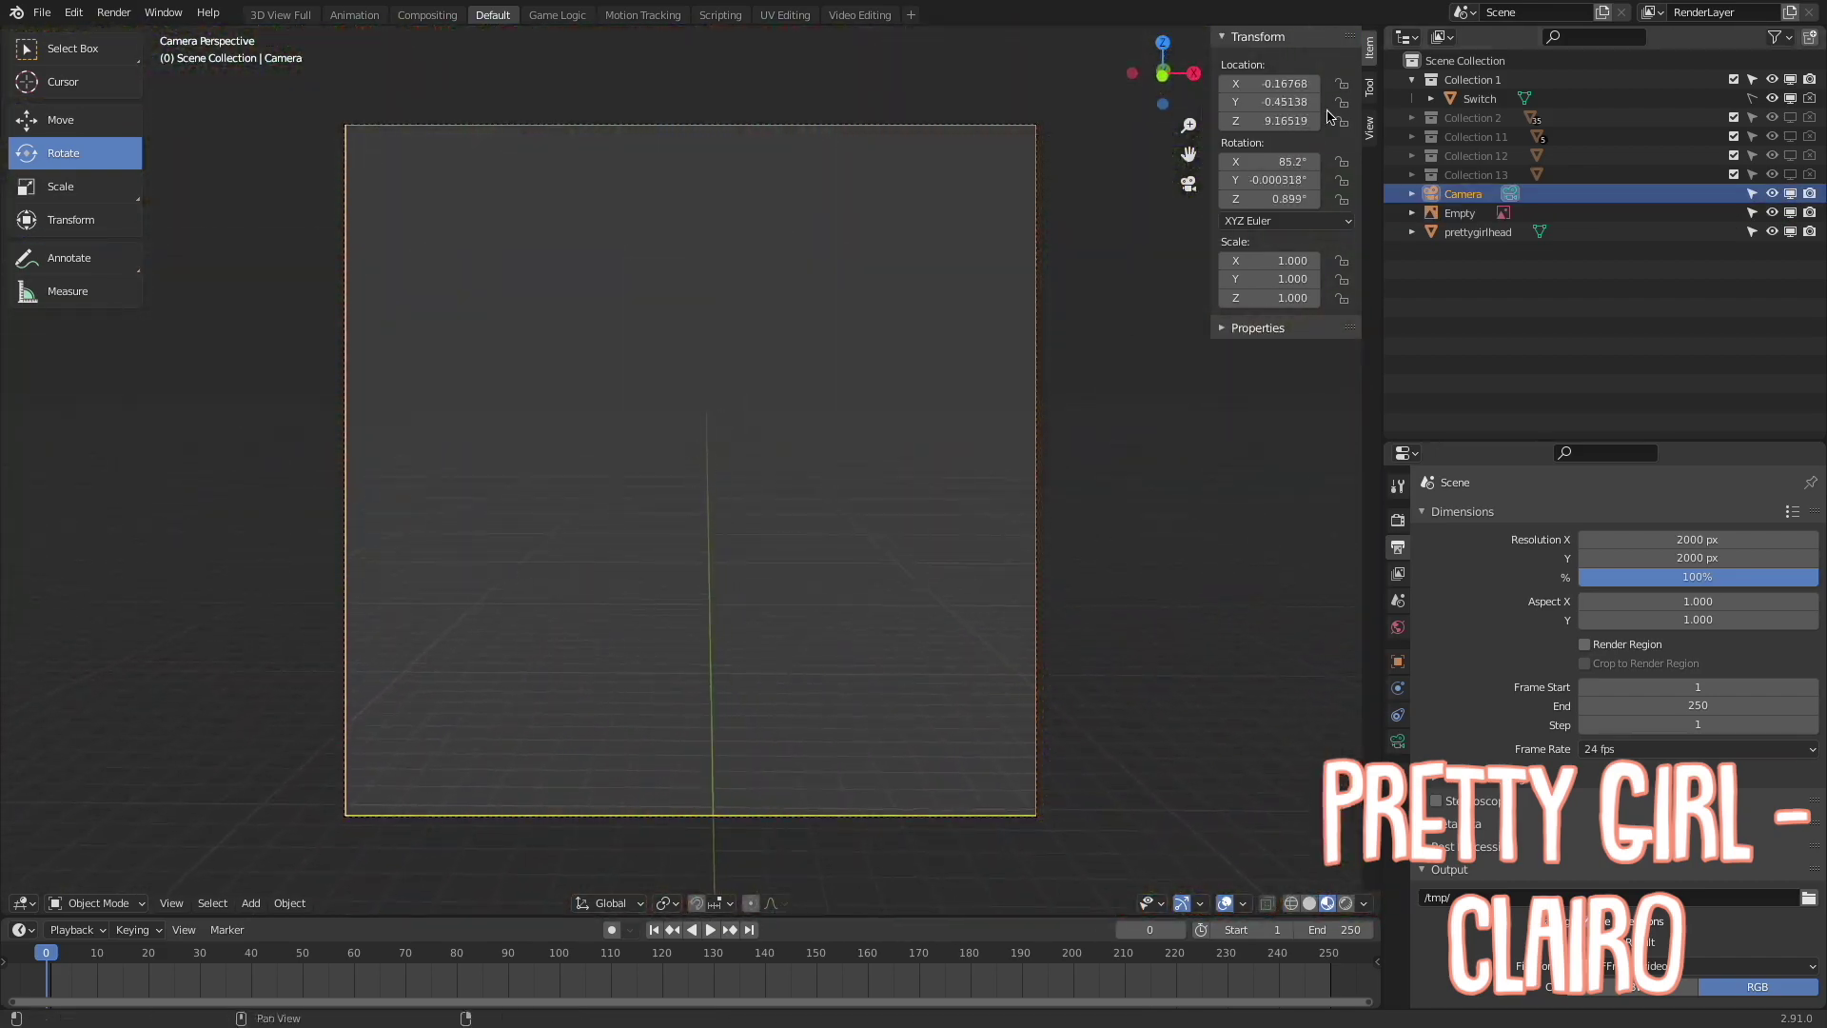
pyautogui.moveTo(952, 380); pyautogui.dragTo(666, 428, button='middle')
pyautogui.moveTo(653, 530); pyautogui.dragTo(572, 285)
pyautogui.moveTo(571, 286); pyautogui.dragTo(222, 97, button='middle')
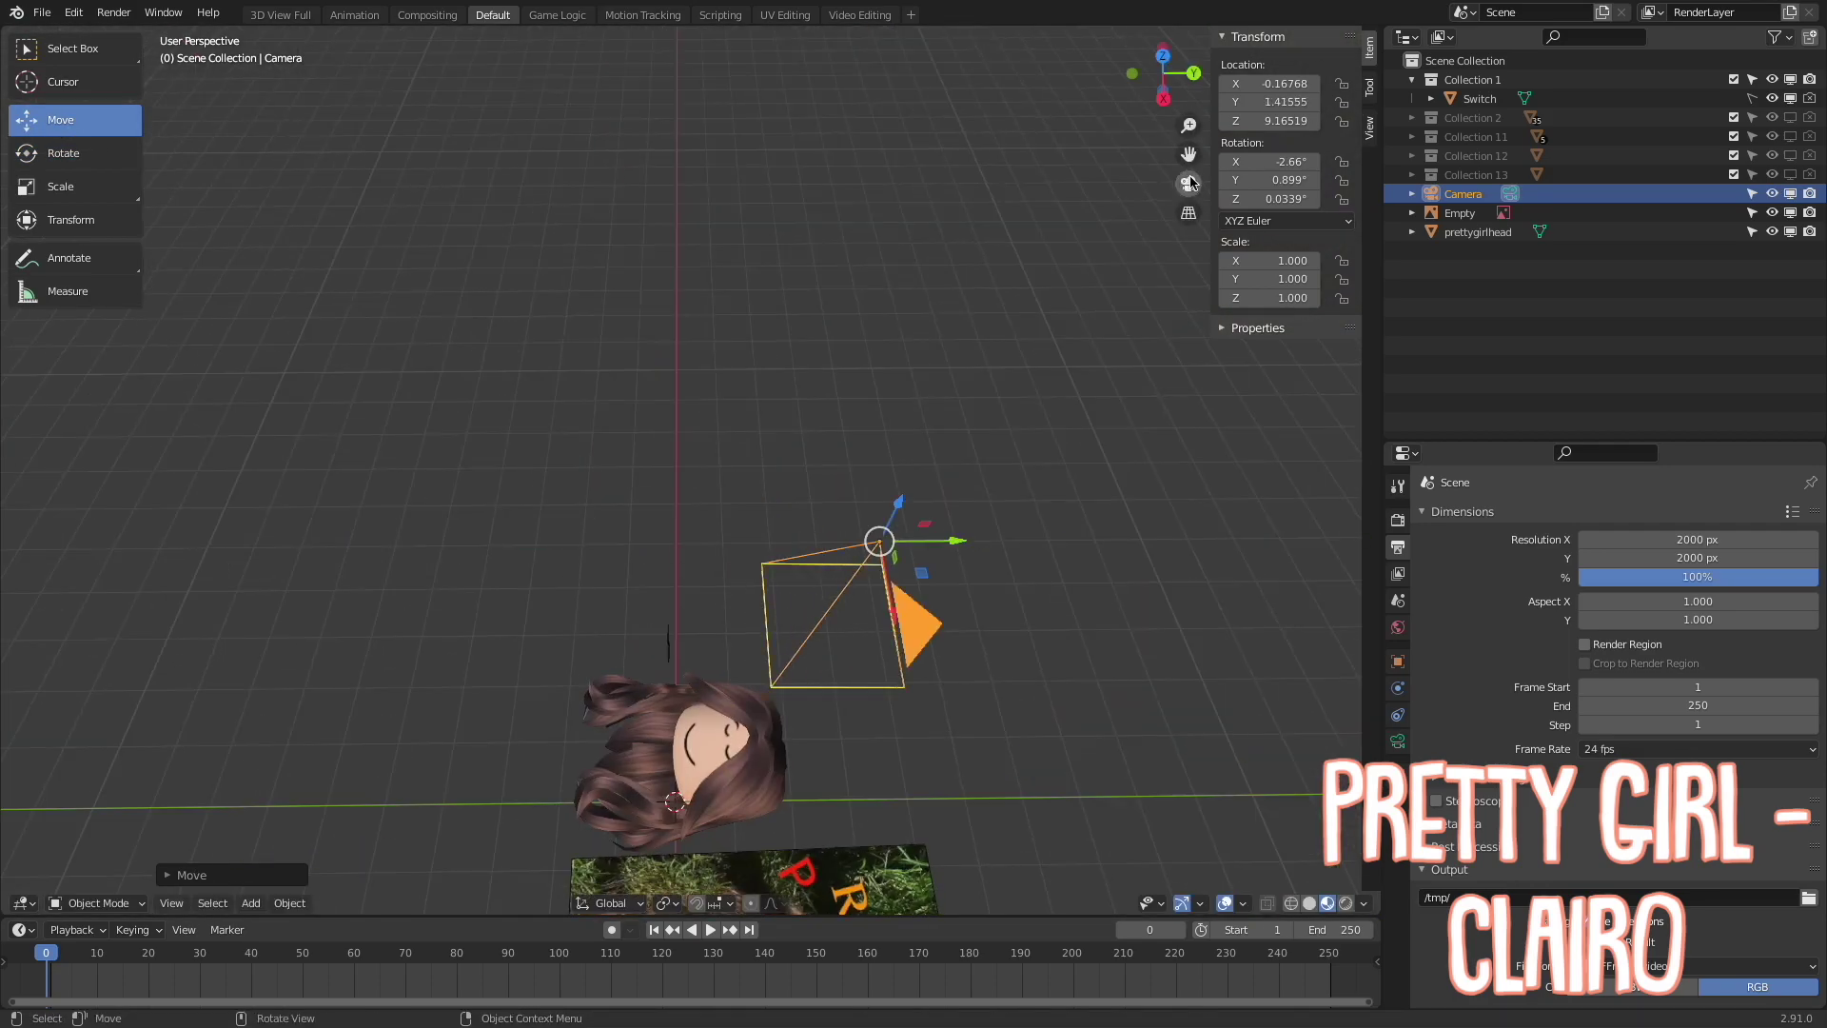
pyautogui.click(1190, 183)
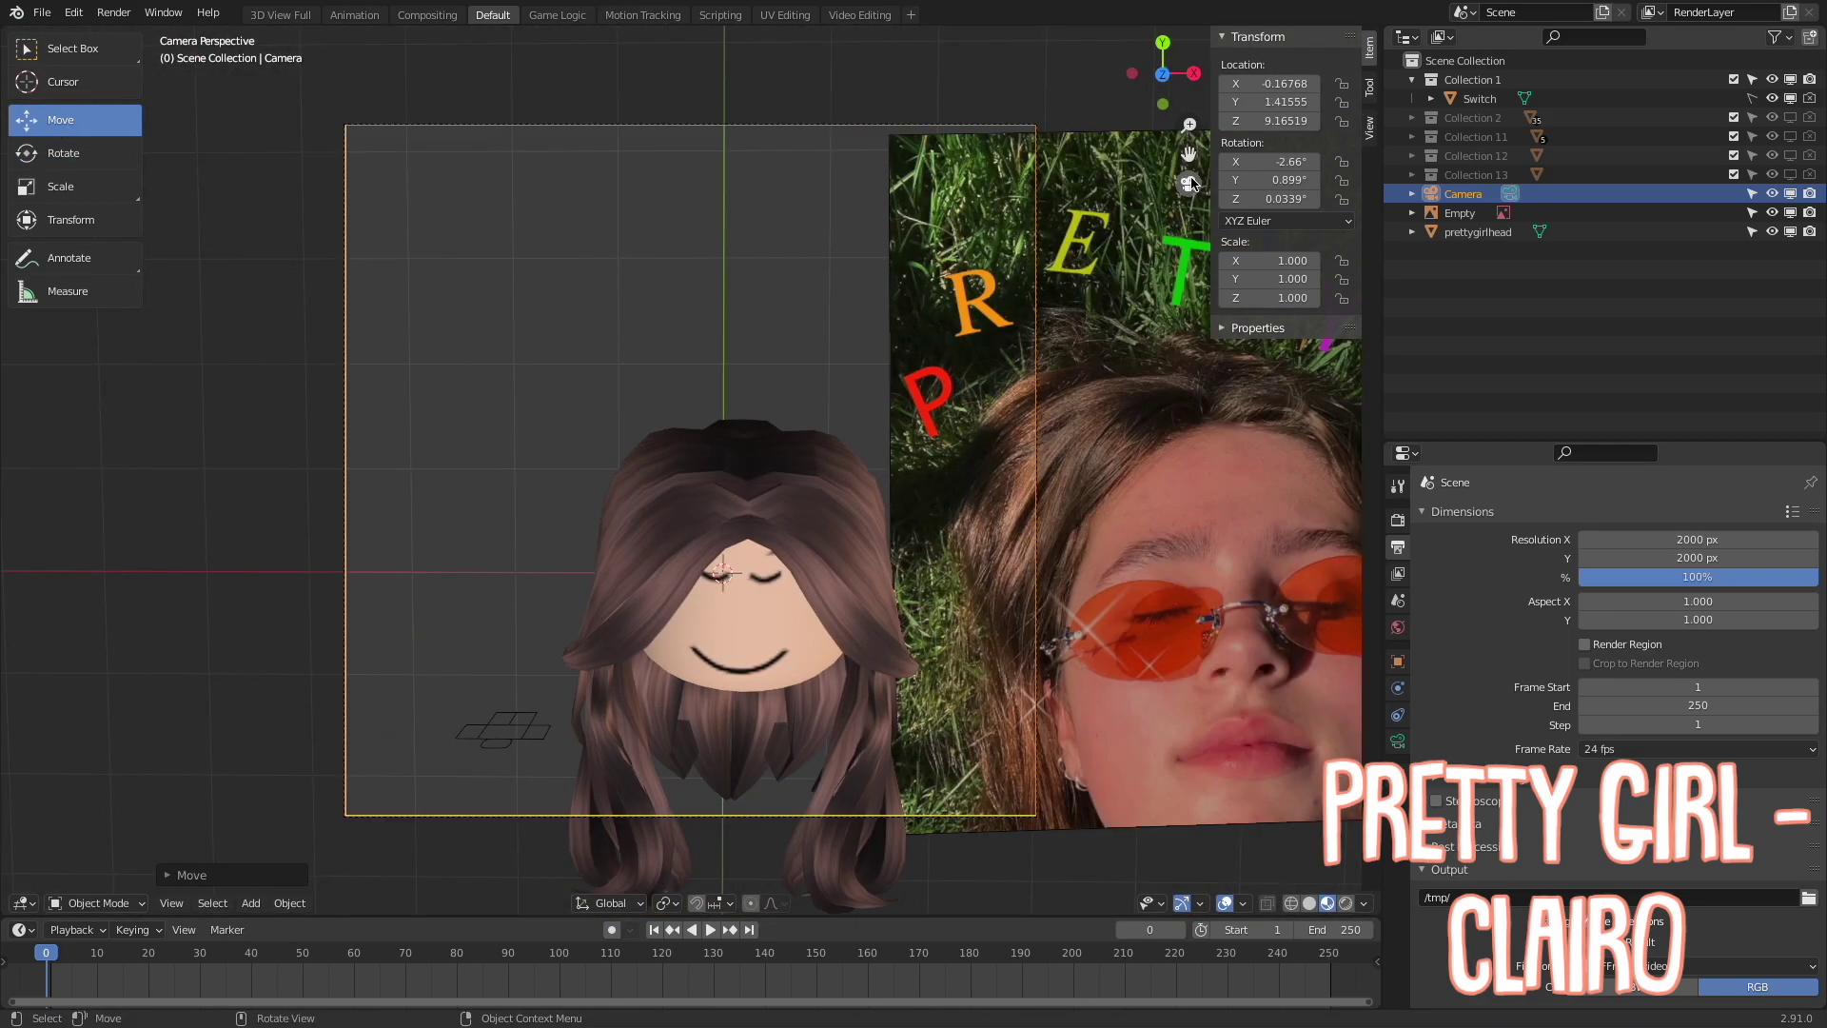
# Freely rotate the Roblox head, then deselect it and leave camera view
pyautogui.click(724, 533)
pyautogui.click(741, 625)
pyautogui.press('r')
pyautogui.press('r')
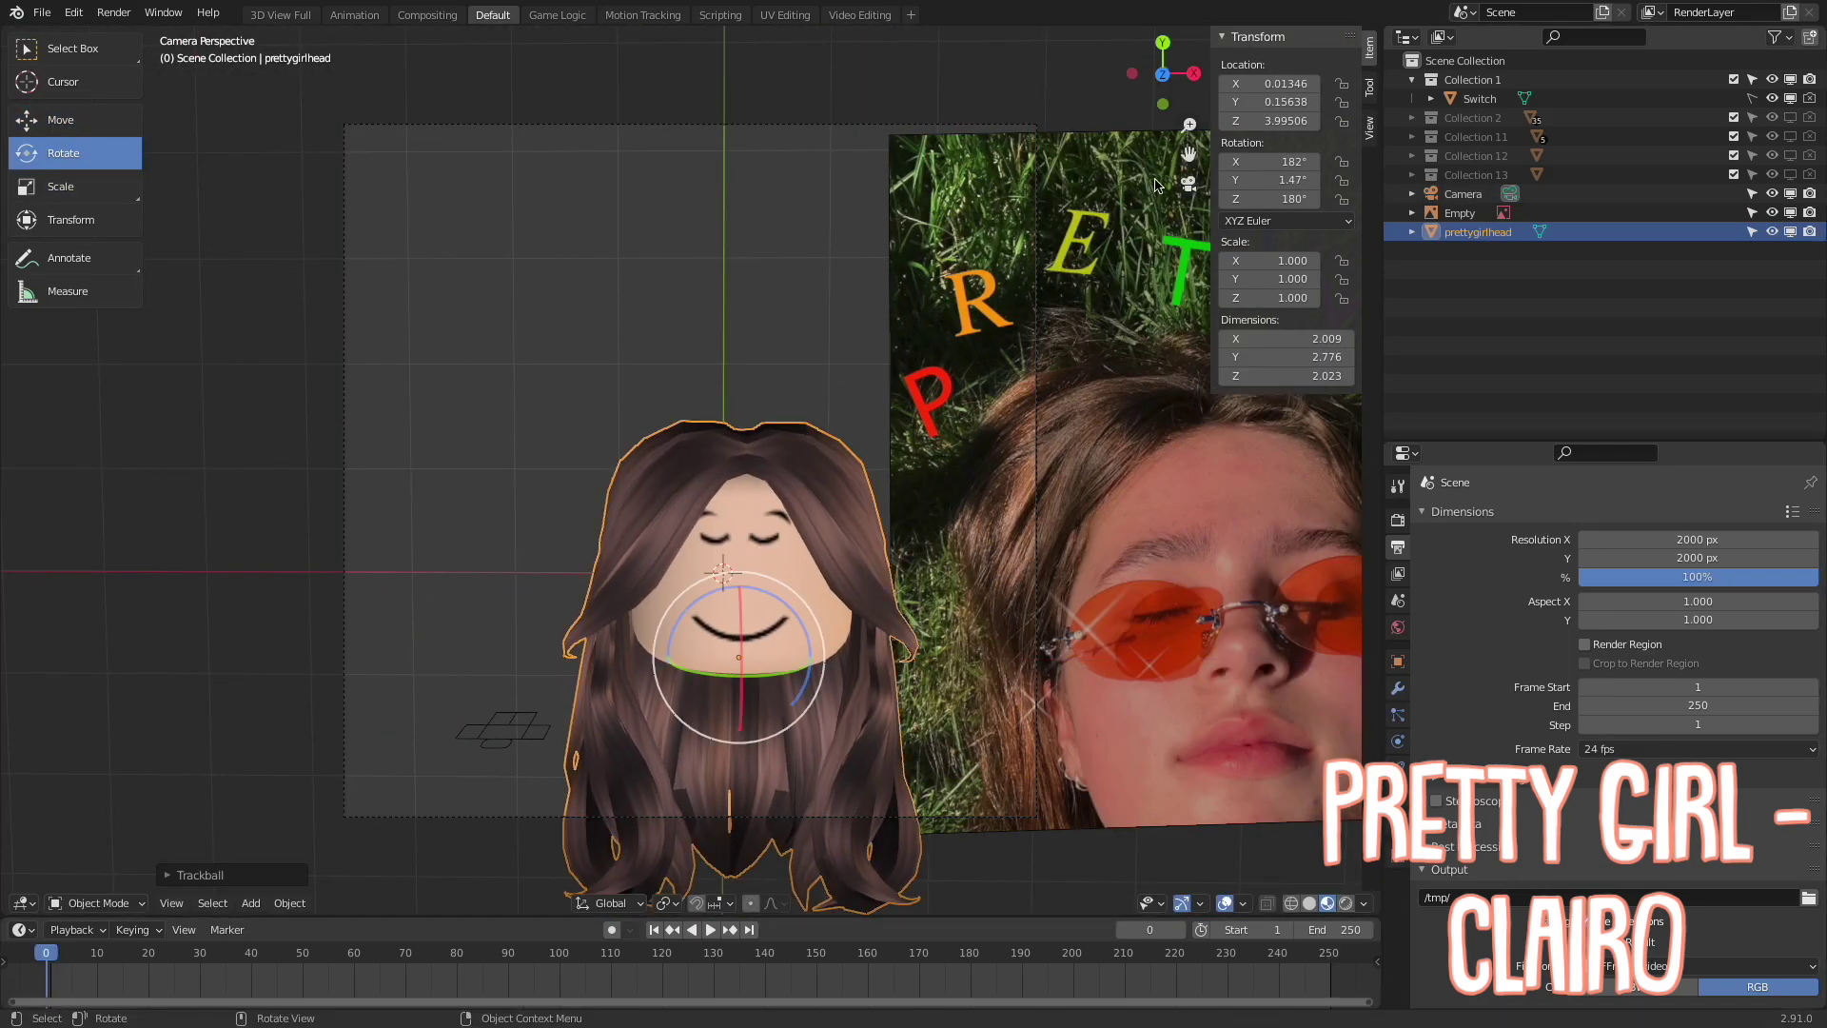
pyautogui.press('w')
pyautogui.hotkey('alt', 'a')
pyautogui.press('KP_0')
# Nudge the camera sideways along Y and X, checking the camera view each time
pyautogui.moveTo(956, 526)
pyautogui.mouseDown()
pyautogui.moveTo(1149, 538)
pyautogui.moveTo(941, 312)
pyautogui.mouseUp()
pyautogui.press('KP_0')
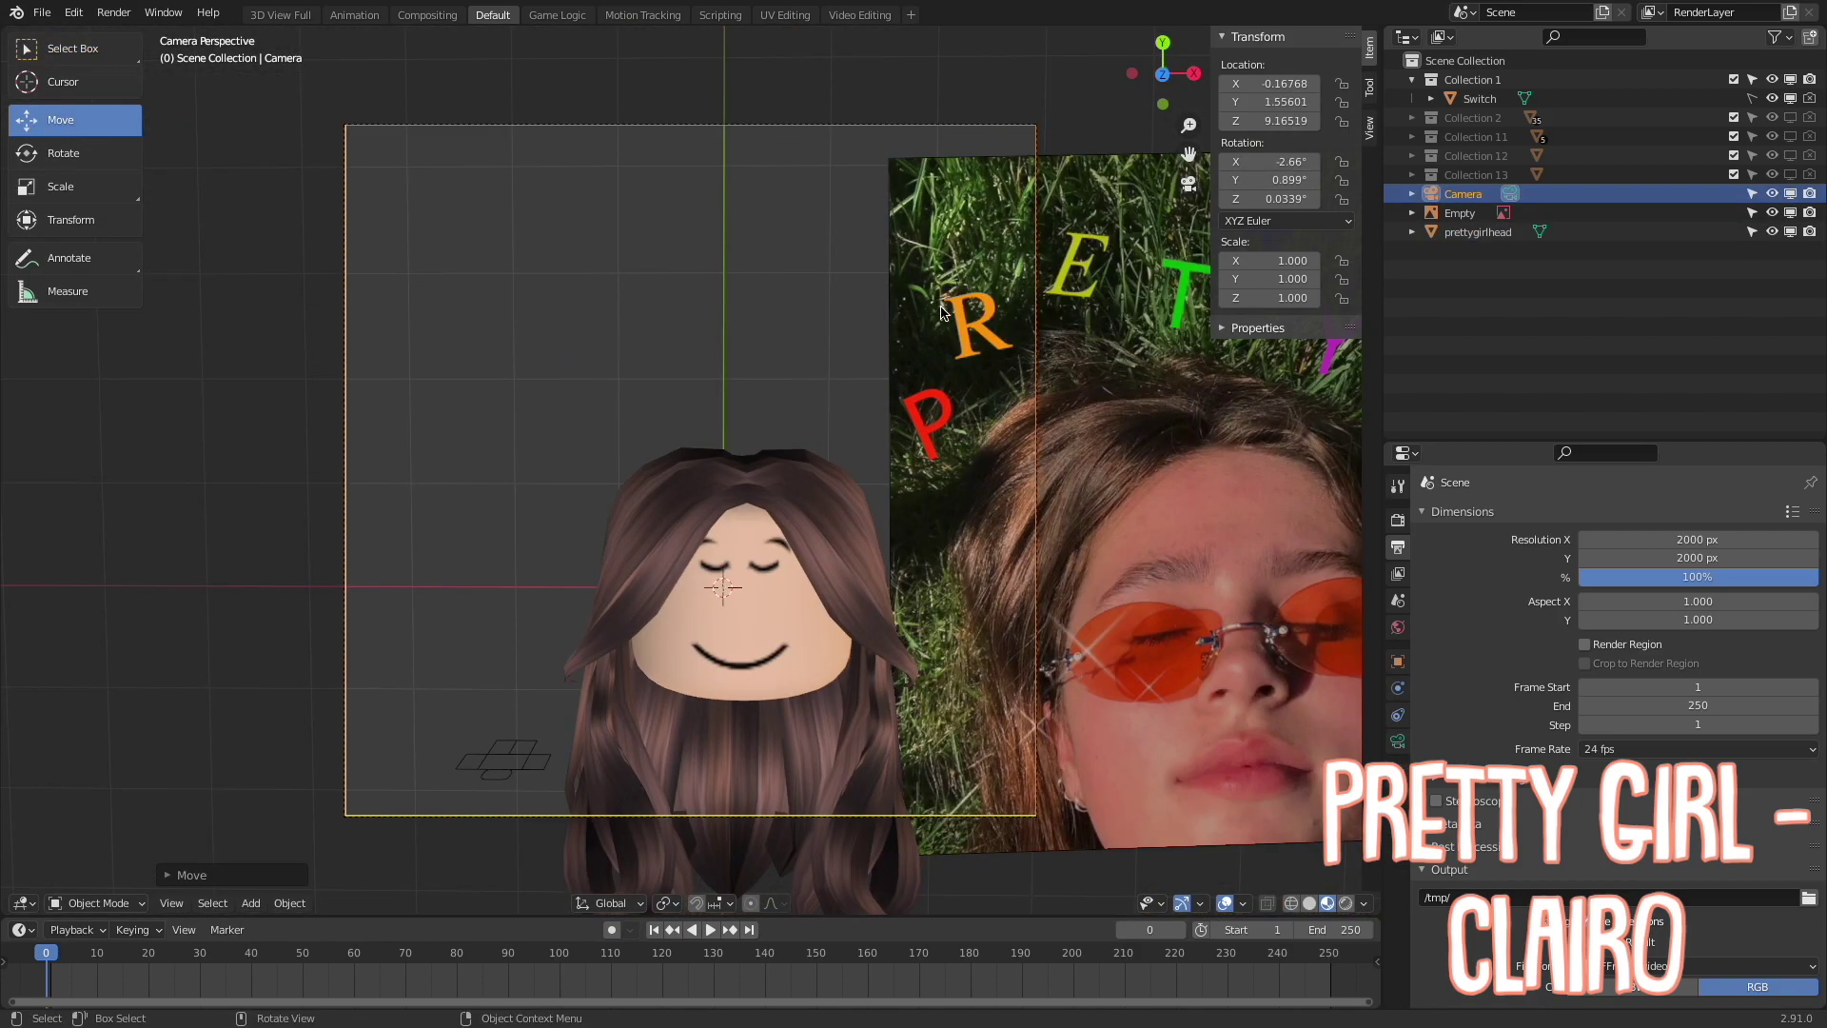
pyautogui.click(1190, 190)
pyautogui.moveTo(900, 656); pyautogui.dragTo(917, 638)
pyautogui.click(1190, 184)
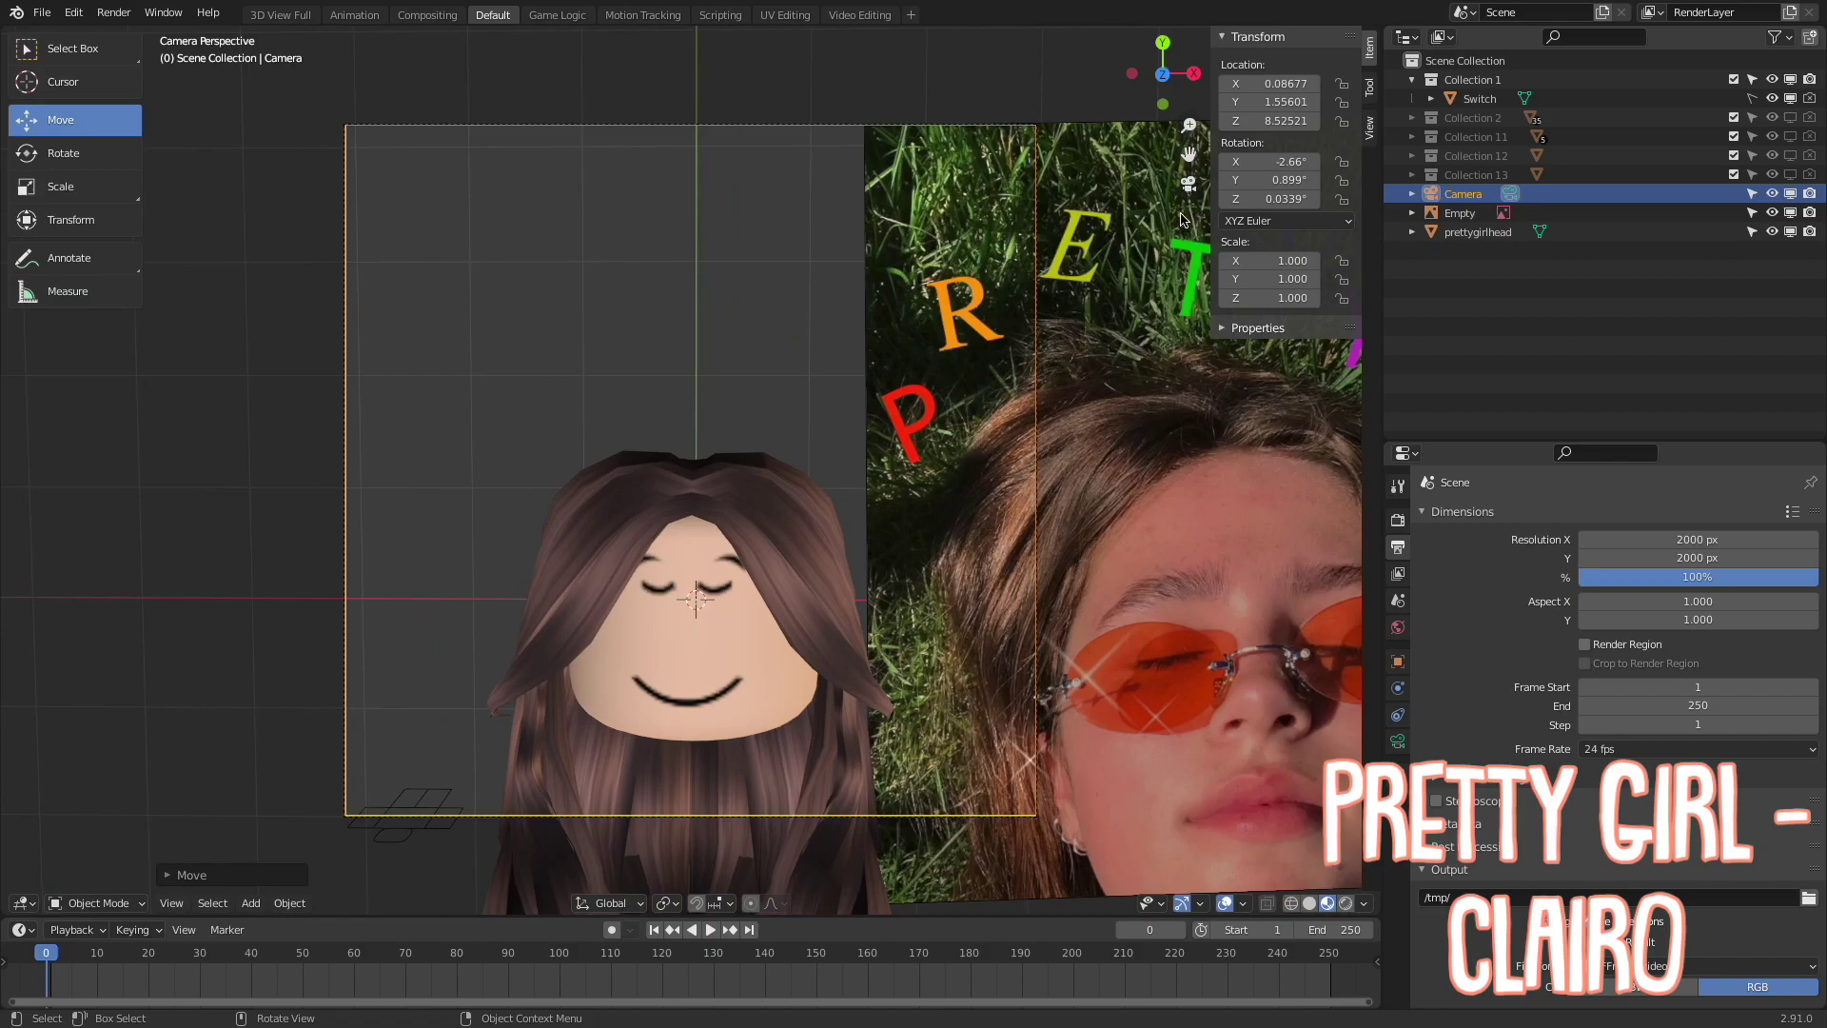
# Fly and move the camera to a new position framing the head
pyautogui.hotkey('shift', '`')
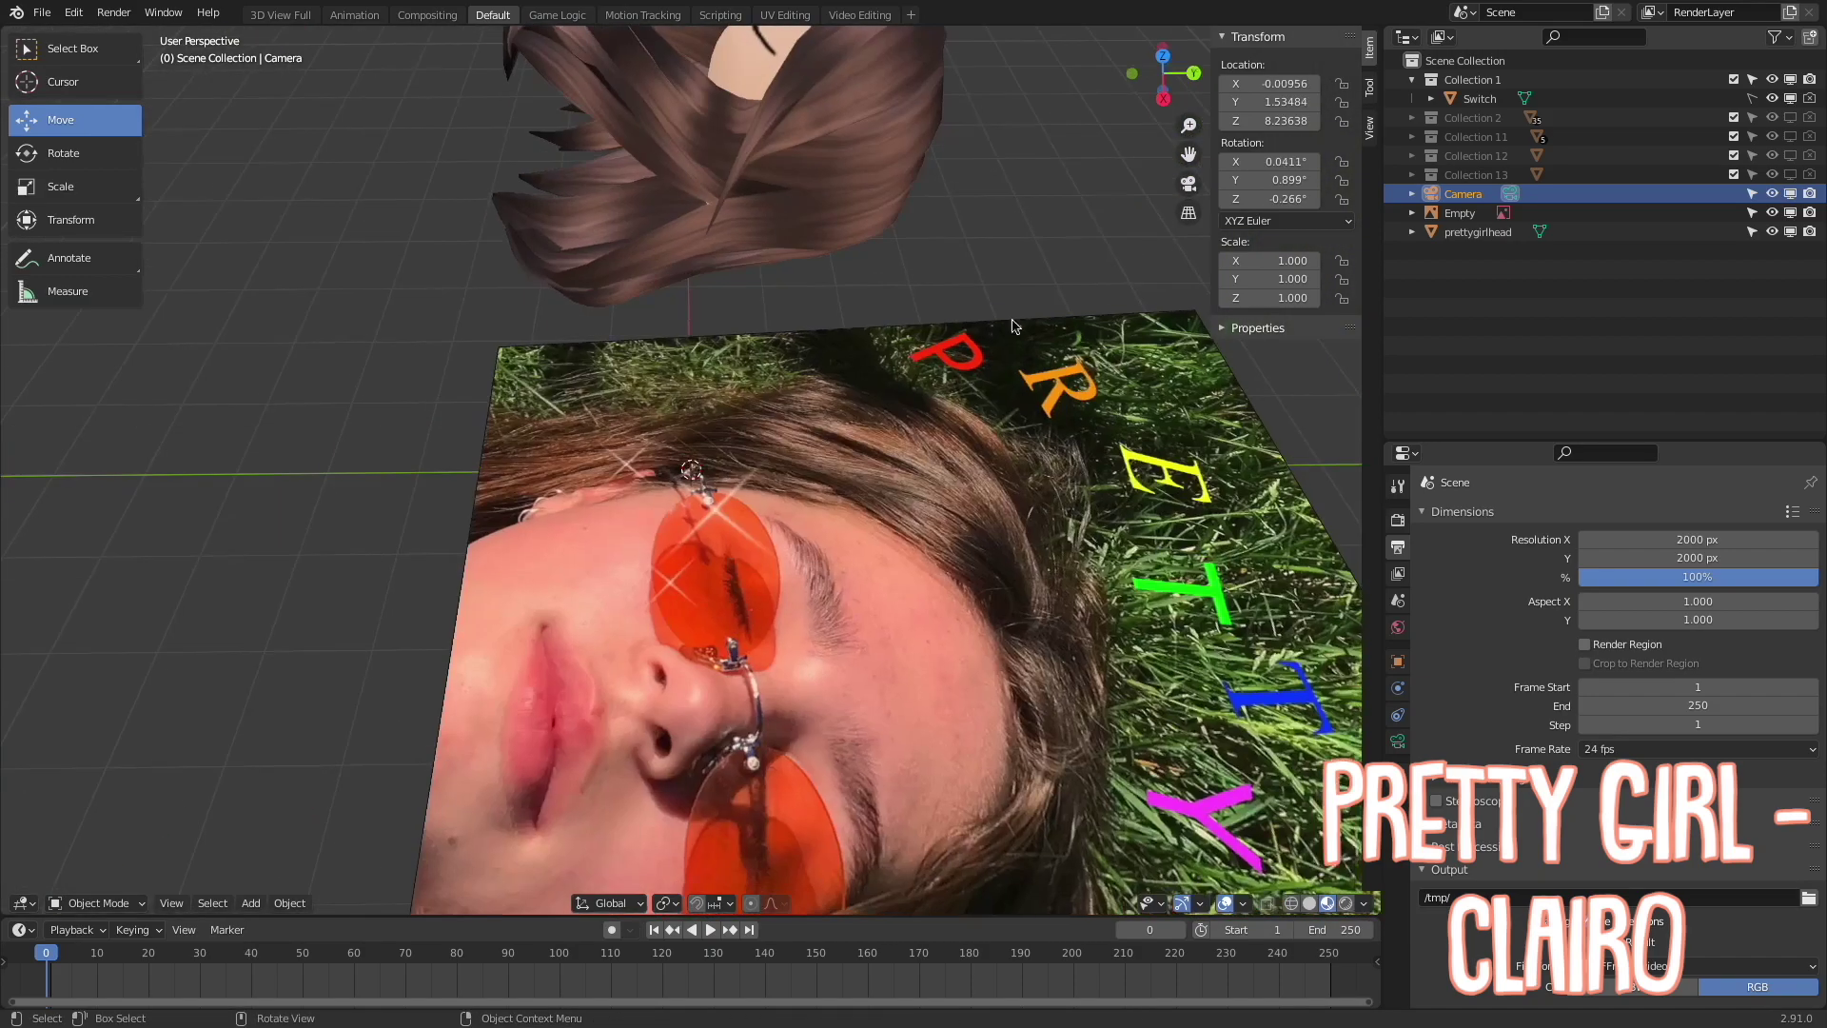
pyautogui.click(691, 468)
pyautogui.press('KP_0')
pyautogui.press('g')
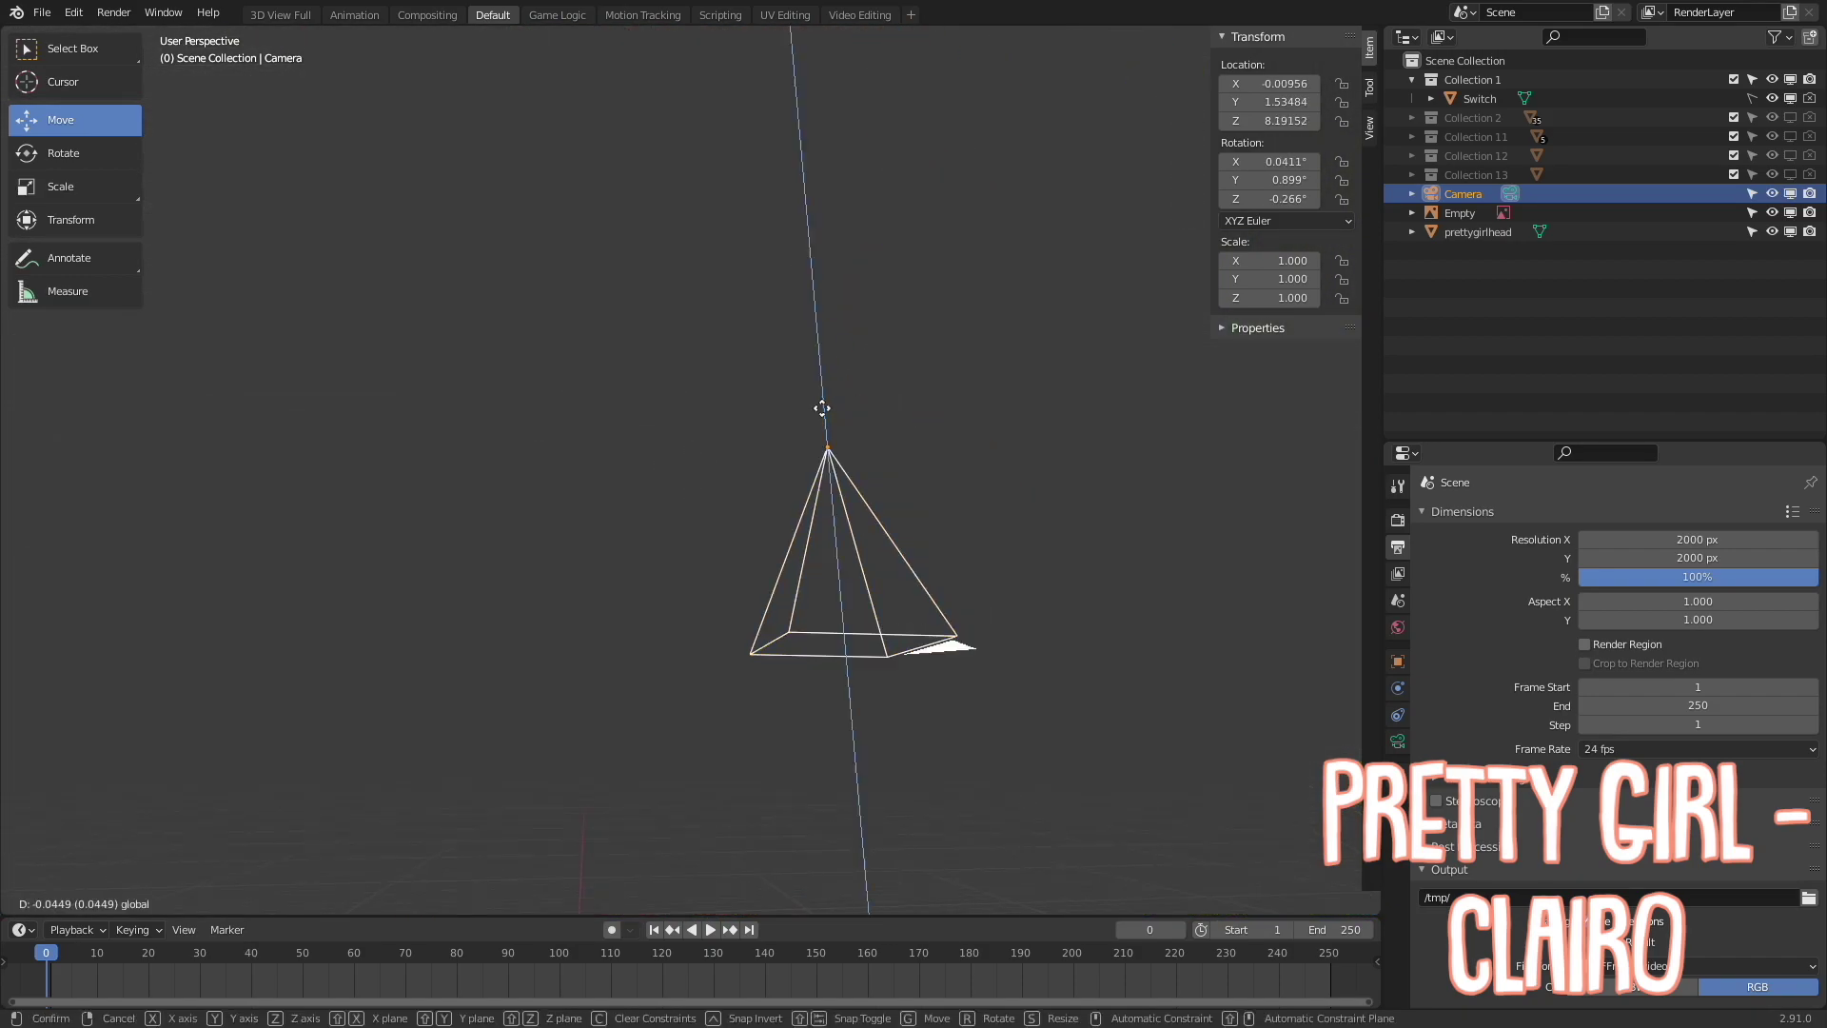
pyautogui.click(877, 476)
pyautogui.press('KP_0')
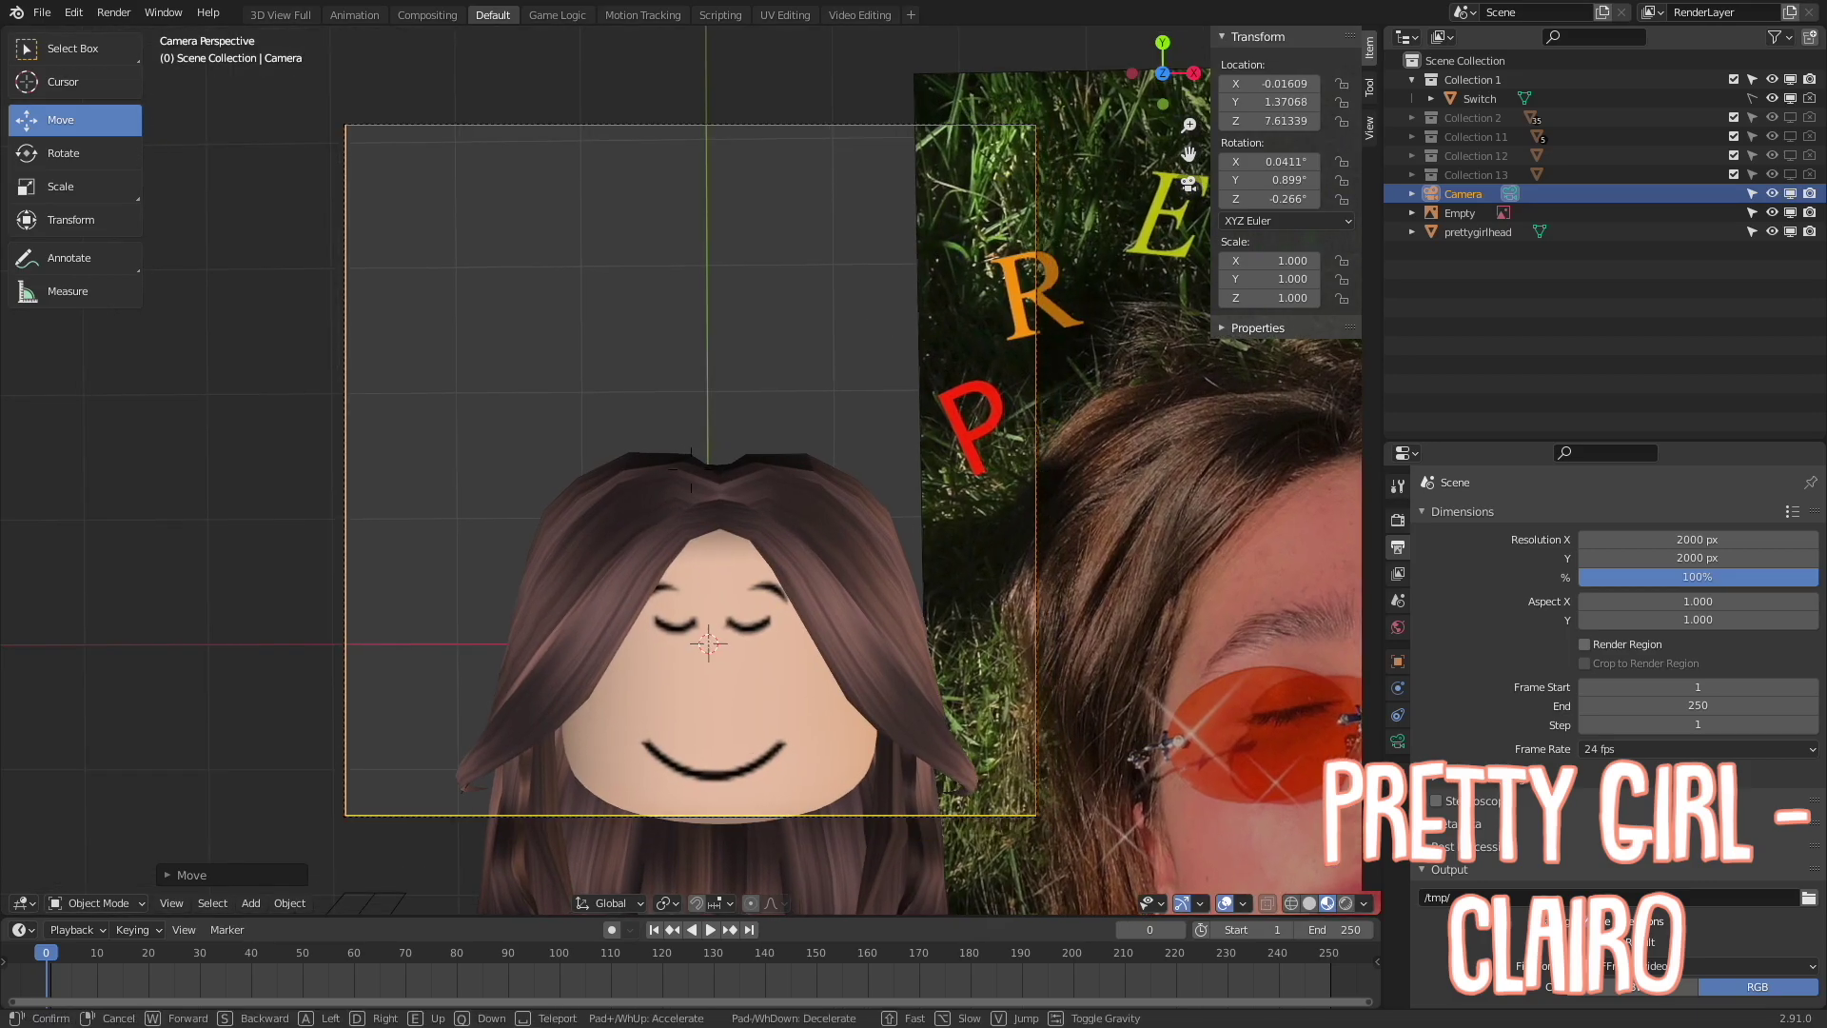
# Fly the camera down toward the head, then back it off to set the framing
pyautogui.hotkey('shift', '`')
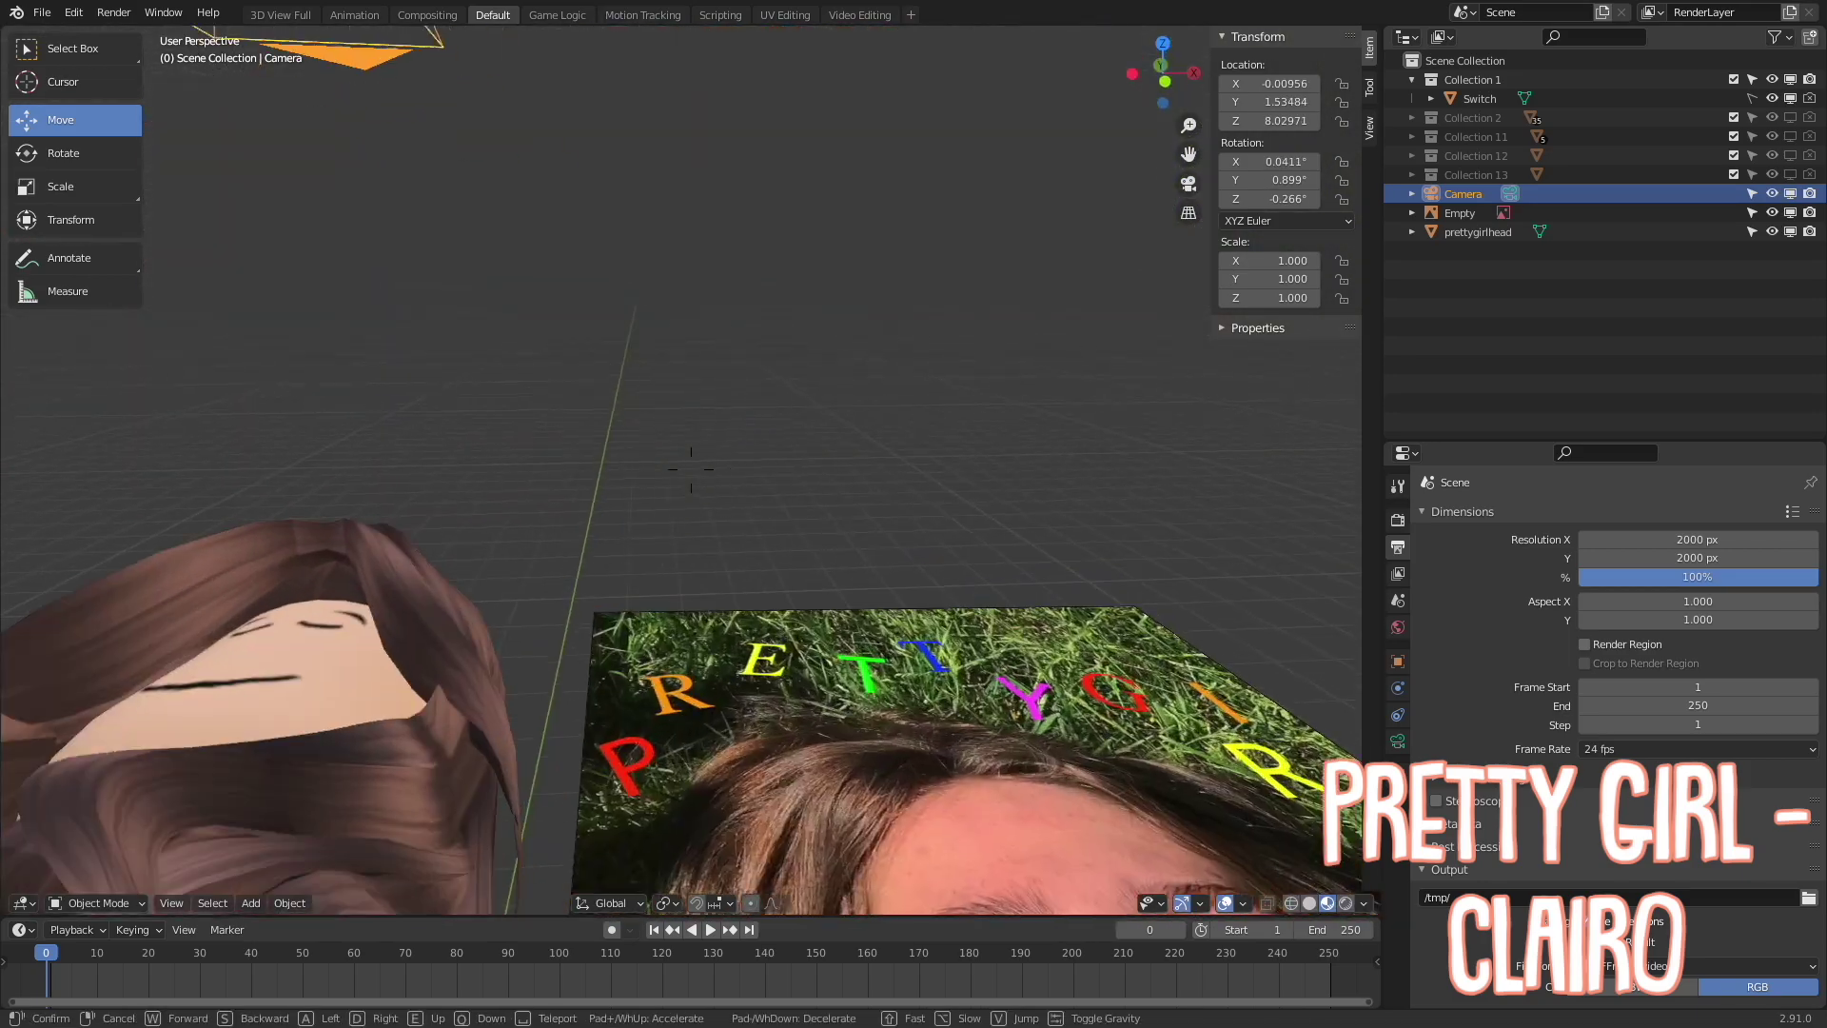
pyautogui.press('KP_0')
pyautogui.press('w')
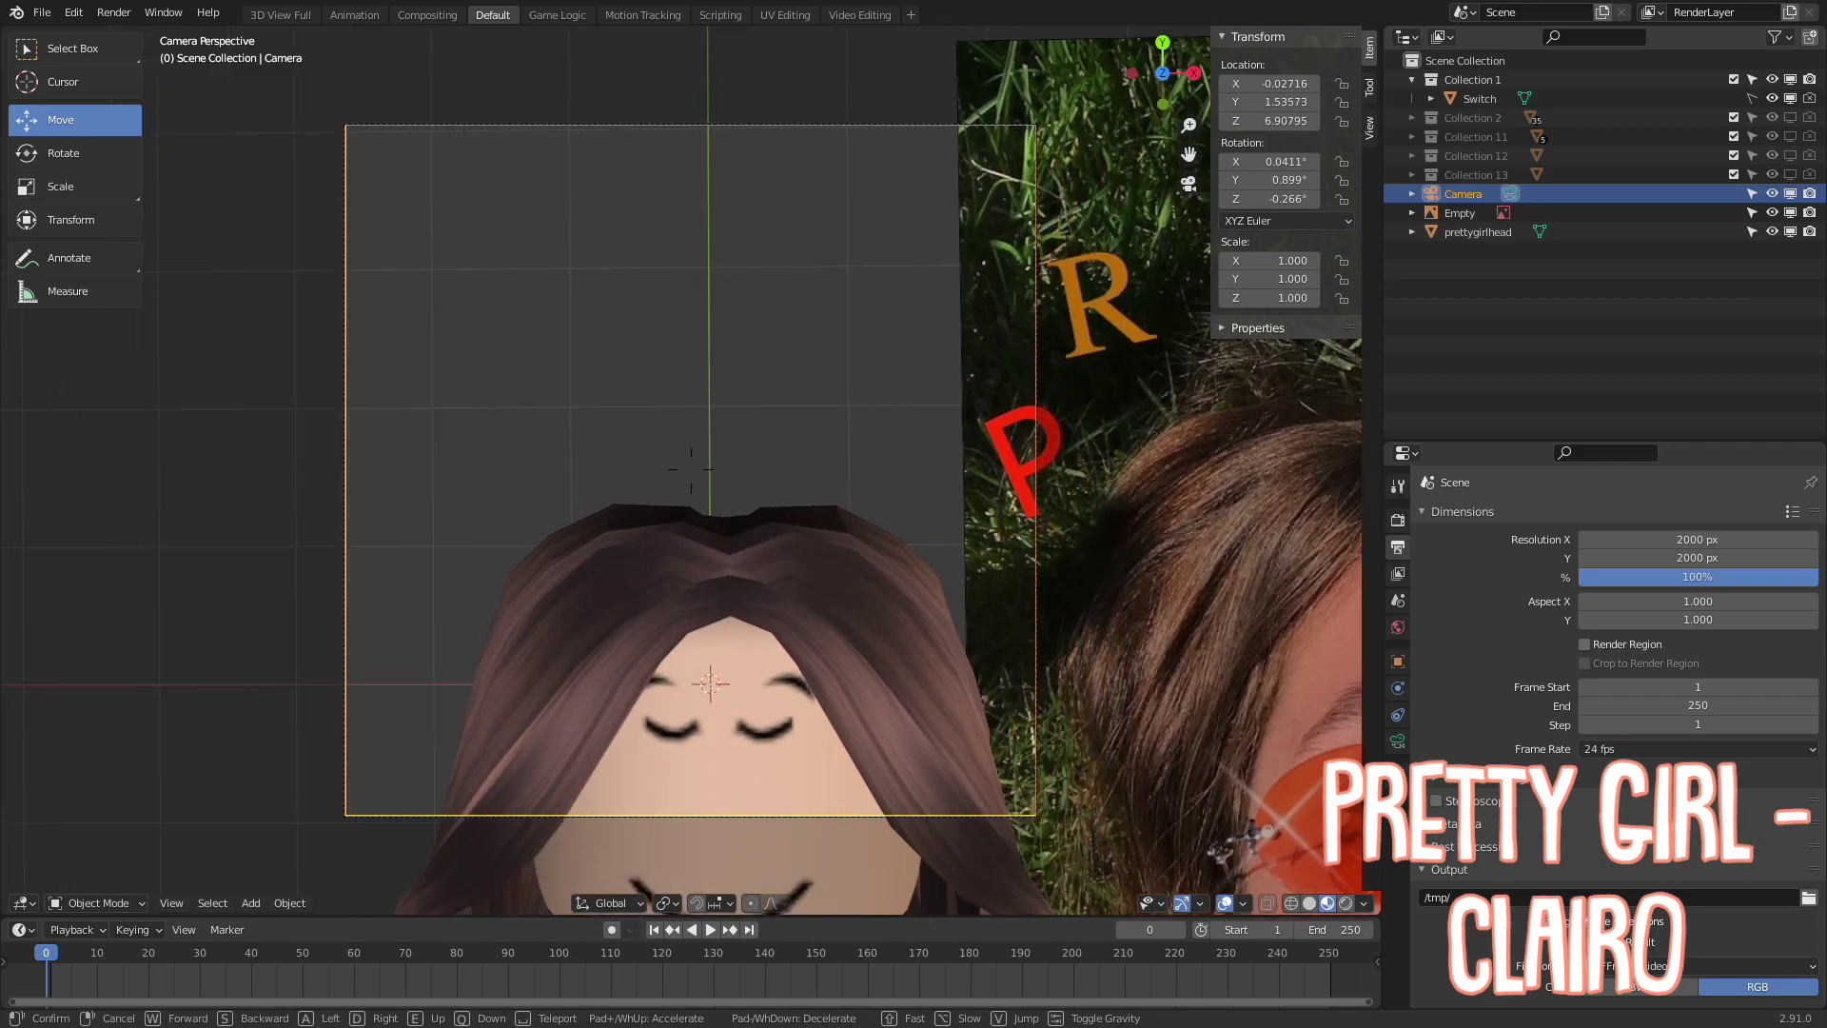
pyautogui.press('s')
pyautogui.click(691, 468)
# Shift the camera slightly along Y, then select the album image for repositioning
pyautogui.moveTo(691, 468); pyautogui.dragTo(1337, 149, button='middle')
pyautogui.press('KP_0')
pyautogui.press('KP_0')
pyautogui.moveTo(628, 369); pyautogui.dragTo(668, 369)
pyautogui.press('KP_0')
pyautogui.press('KP_0')
pyautogui.click(1188, 183)
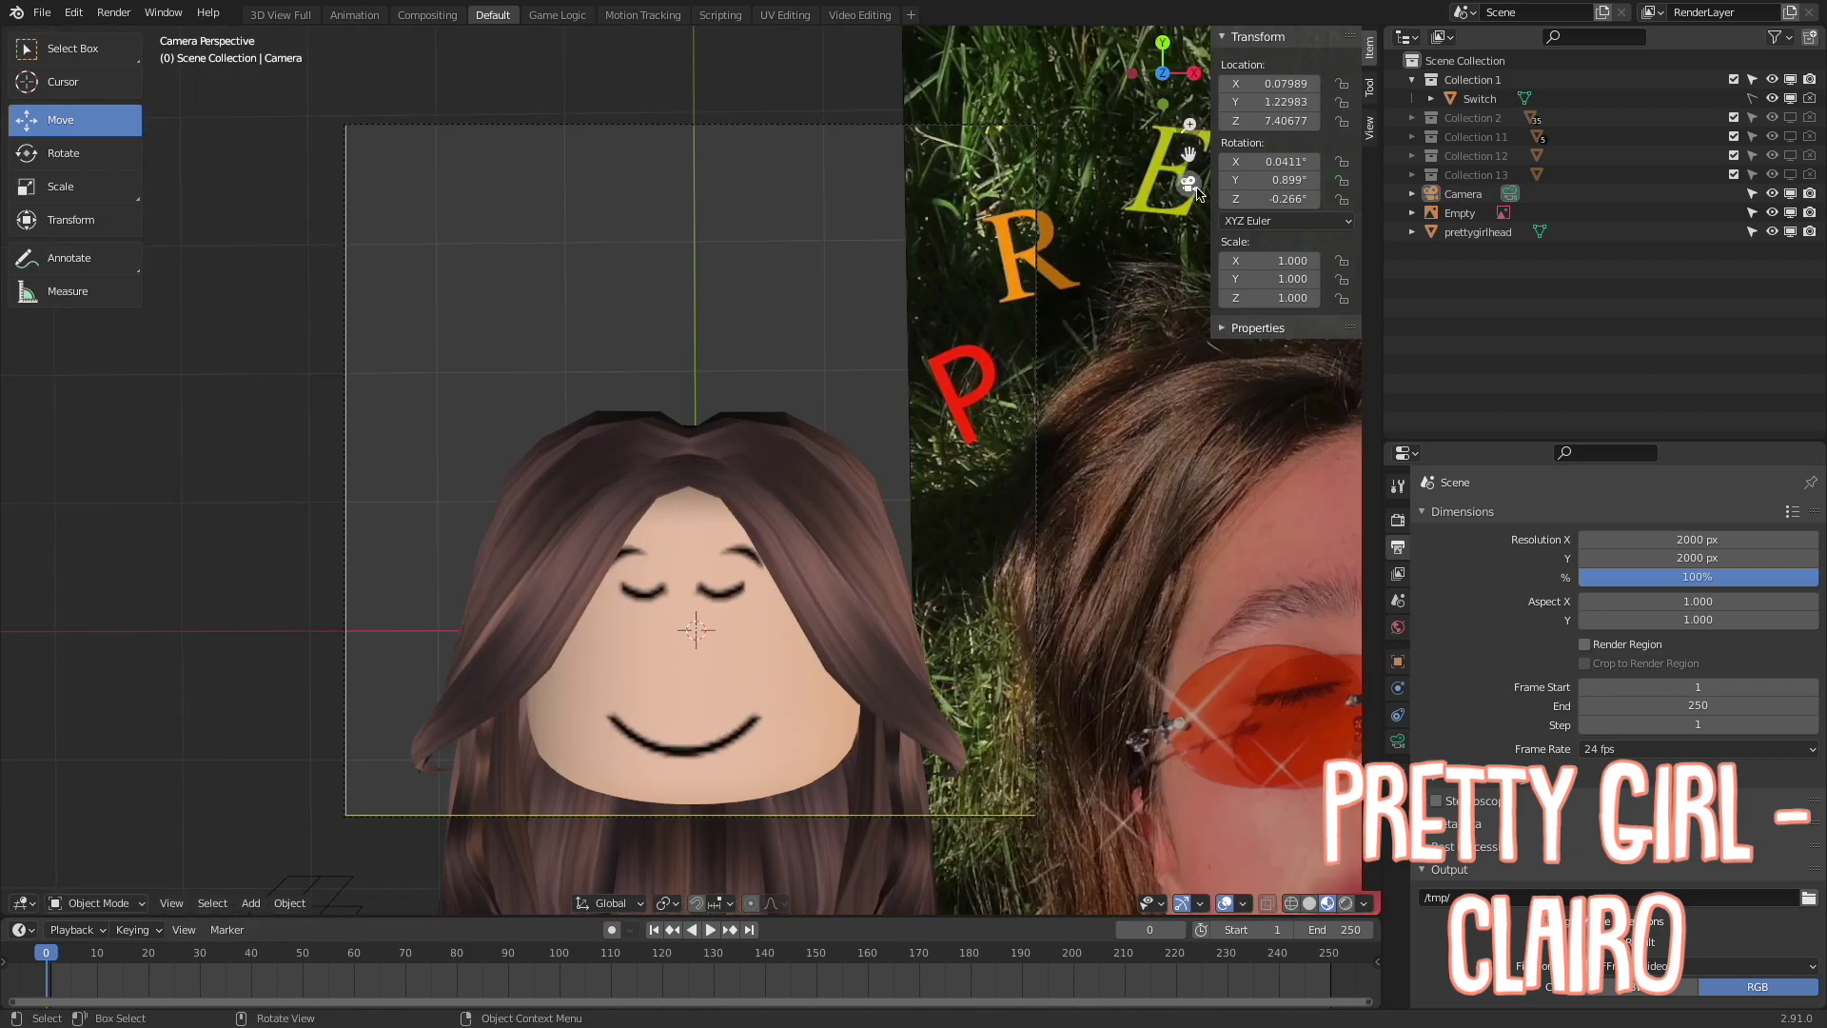
pyautogui.click(1031, 212)
pyautogui.hotkey('shift', '`')
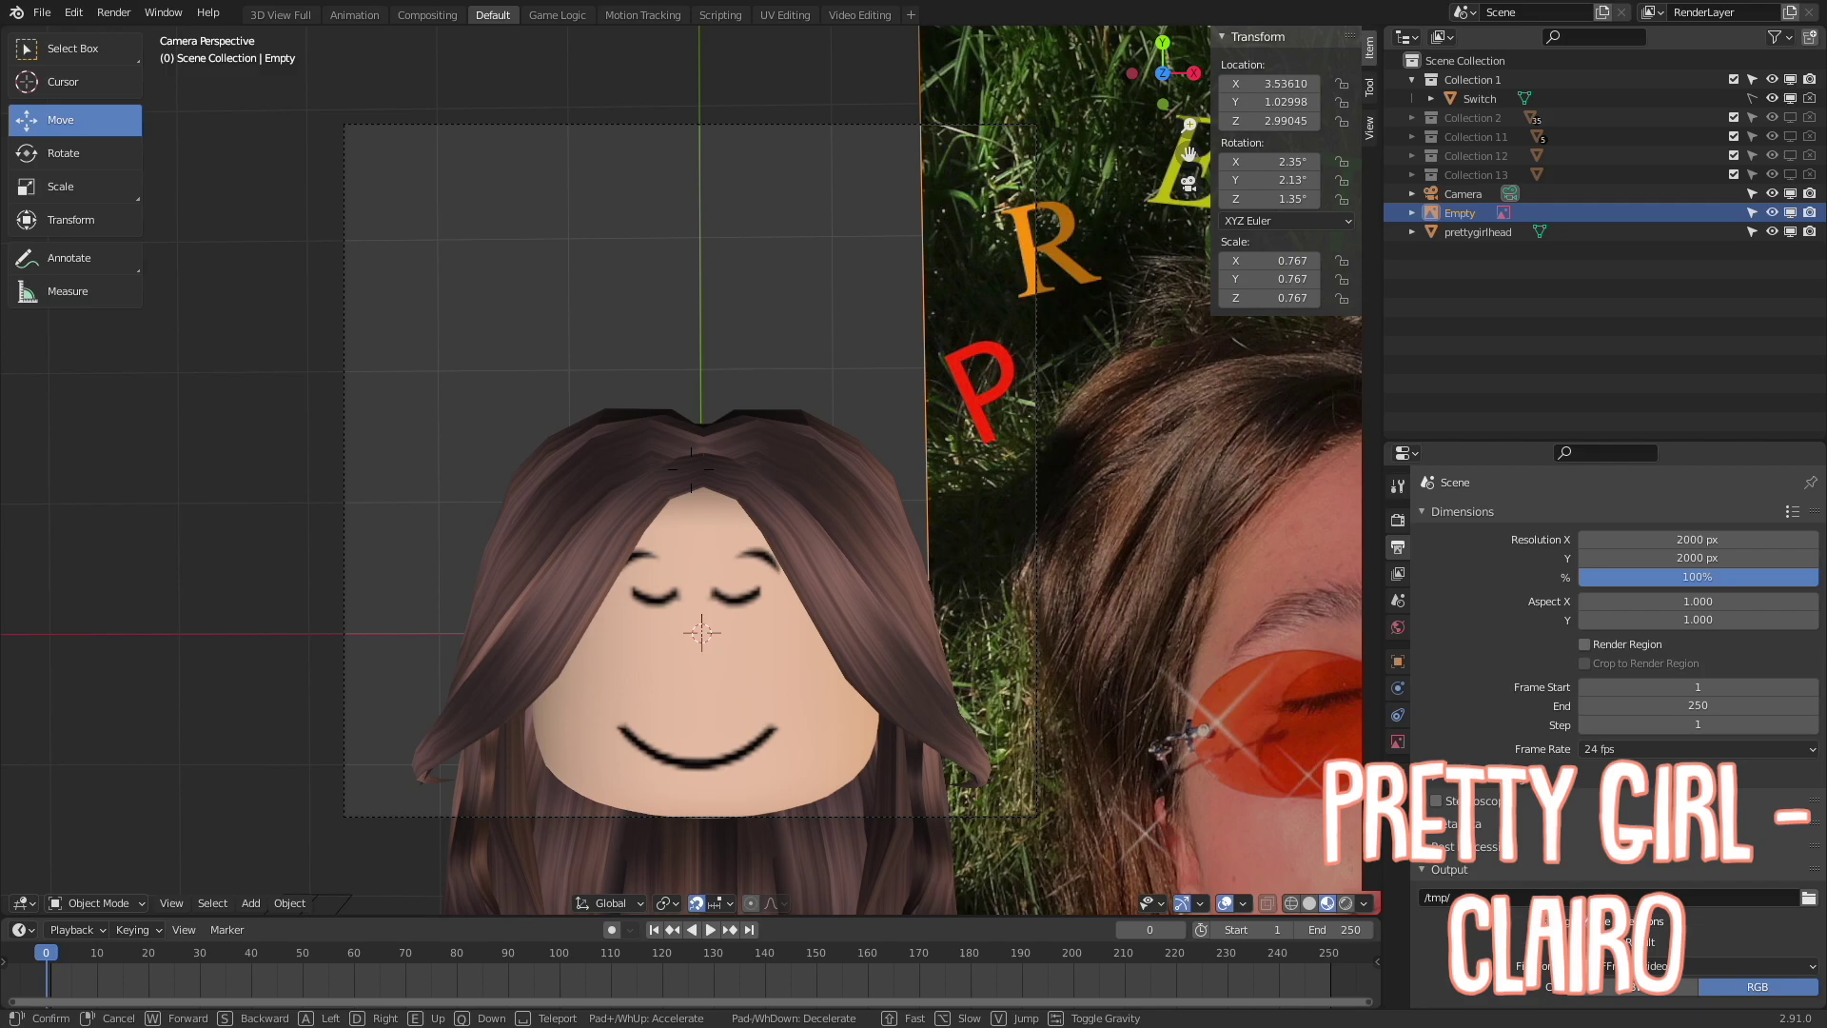
# Import the prettygirlglasses model and center its origin on its geometry
pyautogui.click(41, 13)
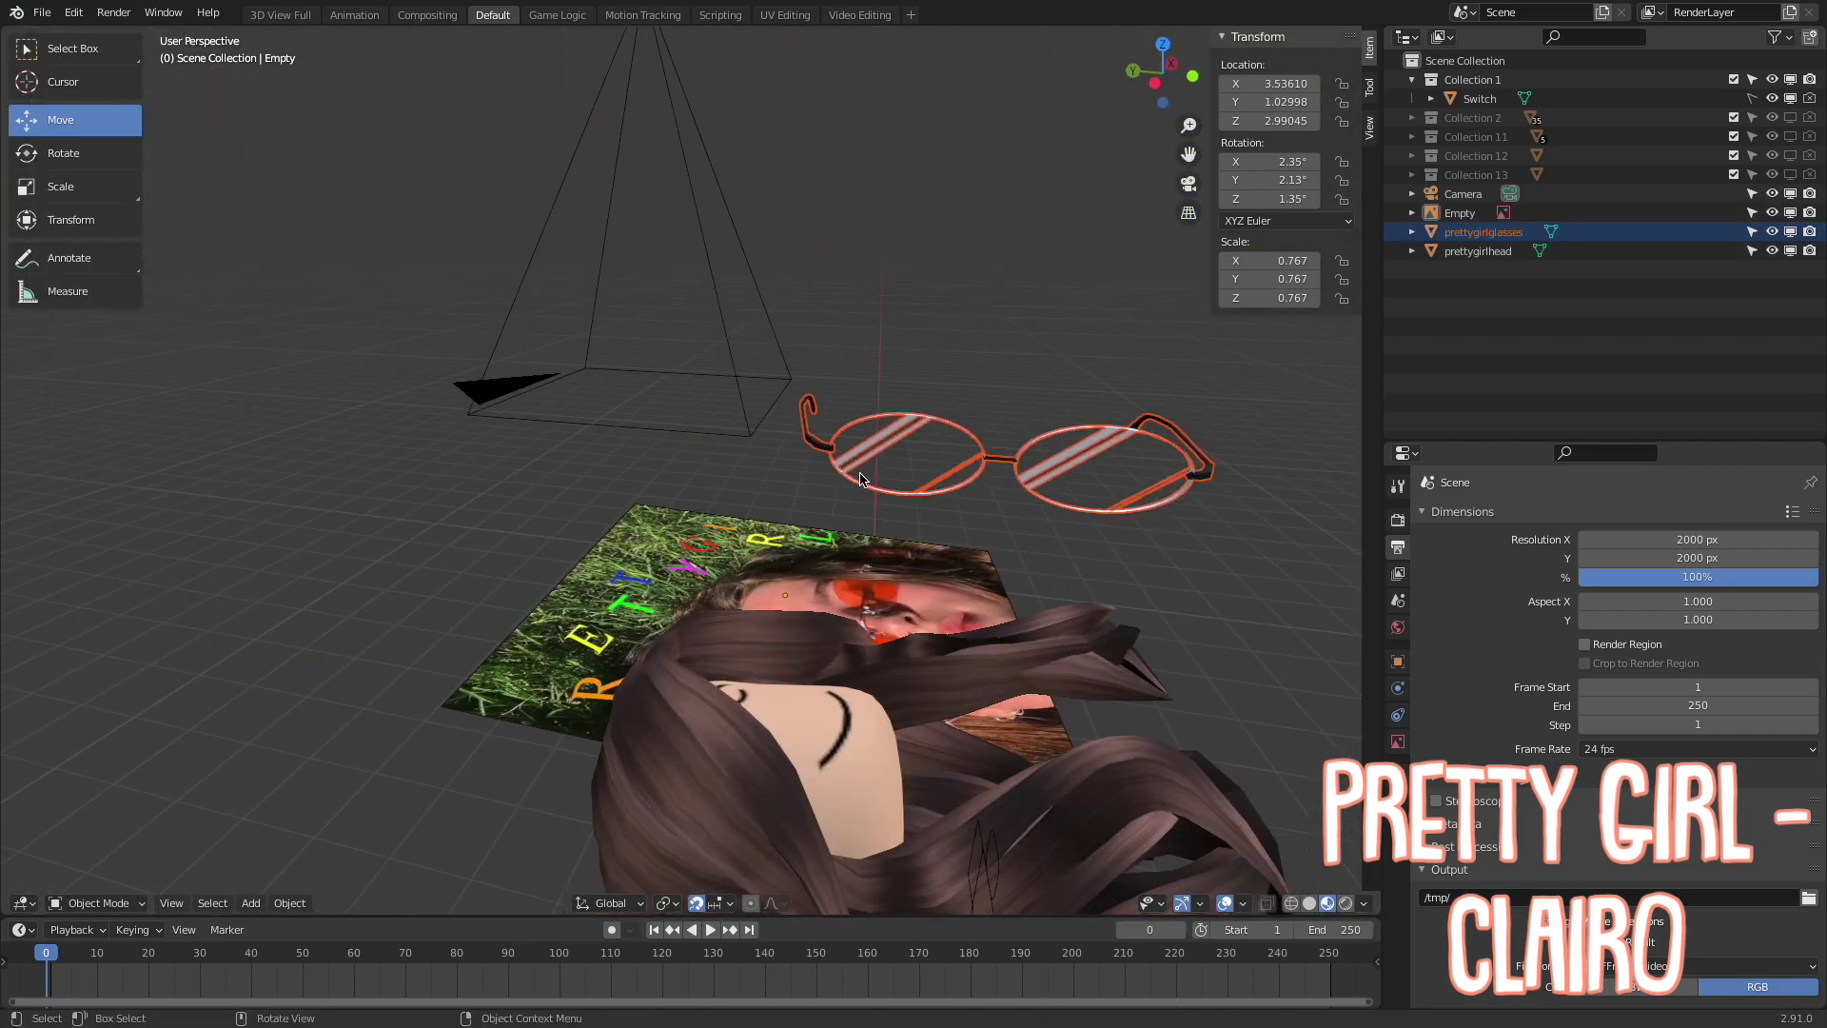
pyautogui.click(289, 902)
pyautogui.click(533, 889)
# Rotate the glasses to face the camera and lower them onto the face
pyautogui.moveTo(636, 410); pyautogui.dragTo(660, 390)
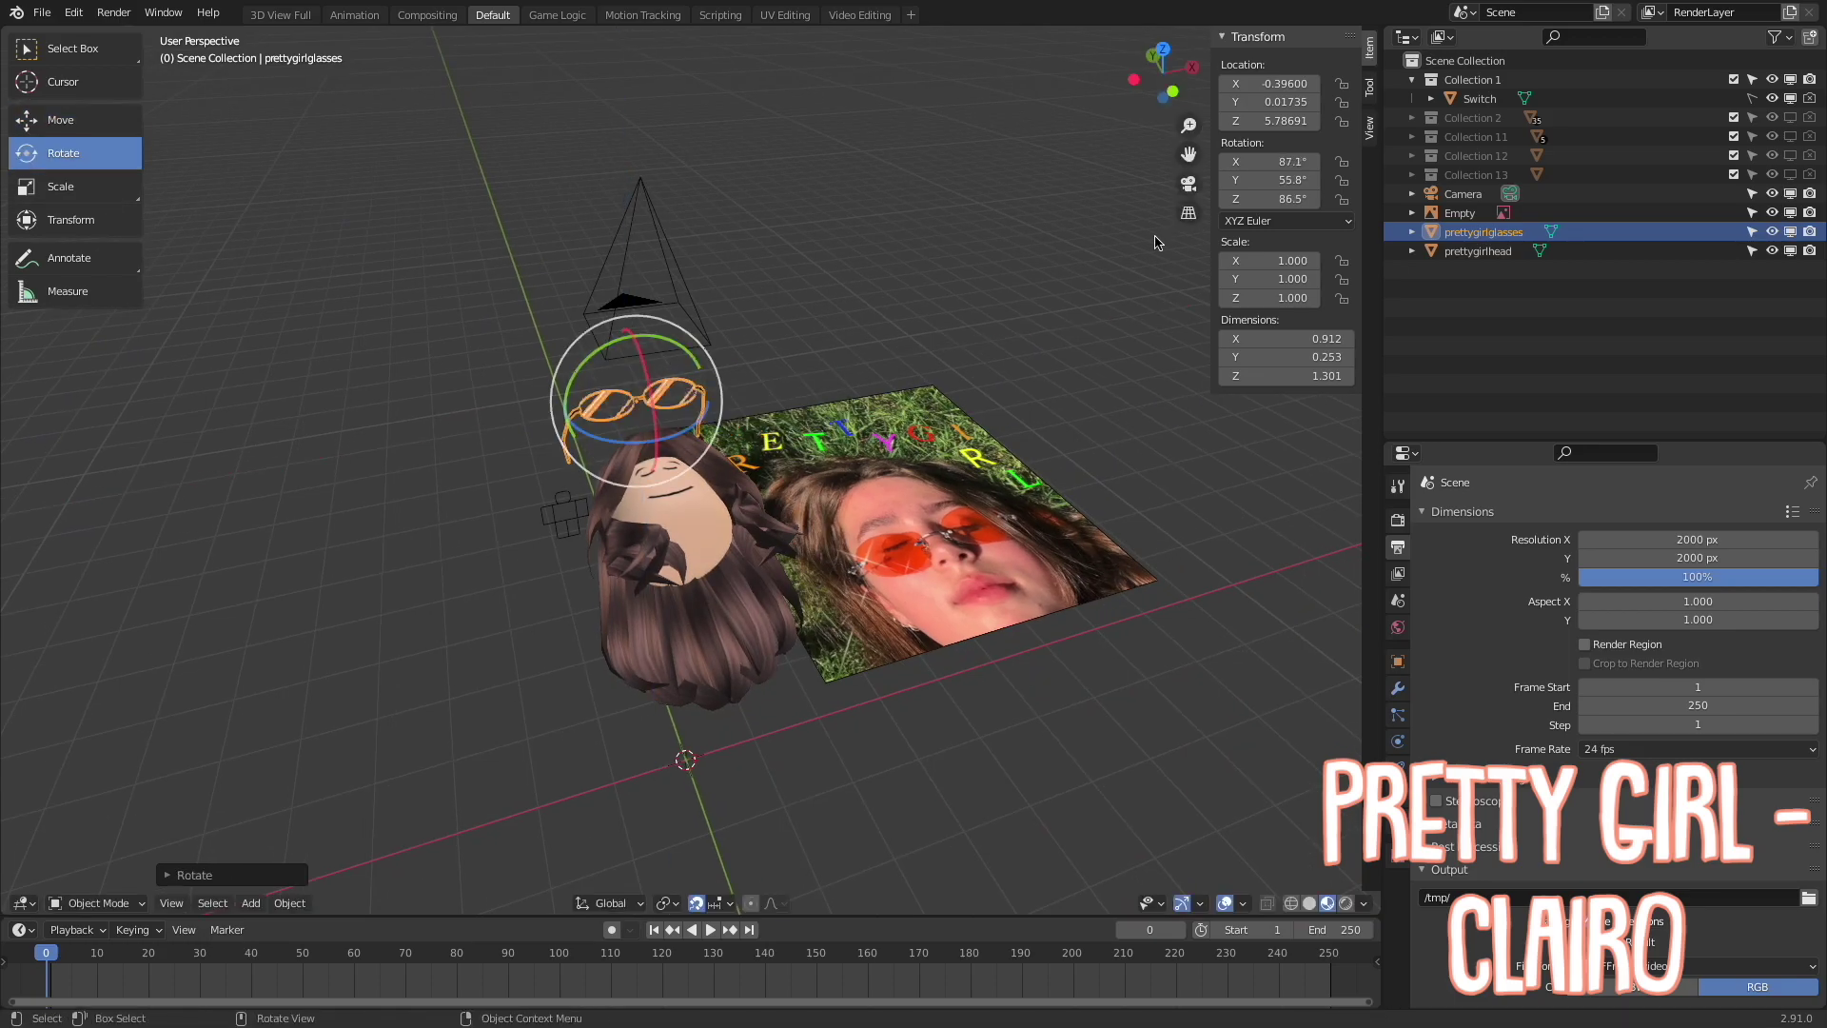
pyautogui.moveTo(1157, 243); pyautogui.dragTo(752, 476, button='middle')
pyautogui.moveTo(752, 476); pyautogui.dragTo(11, 111)
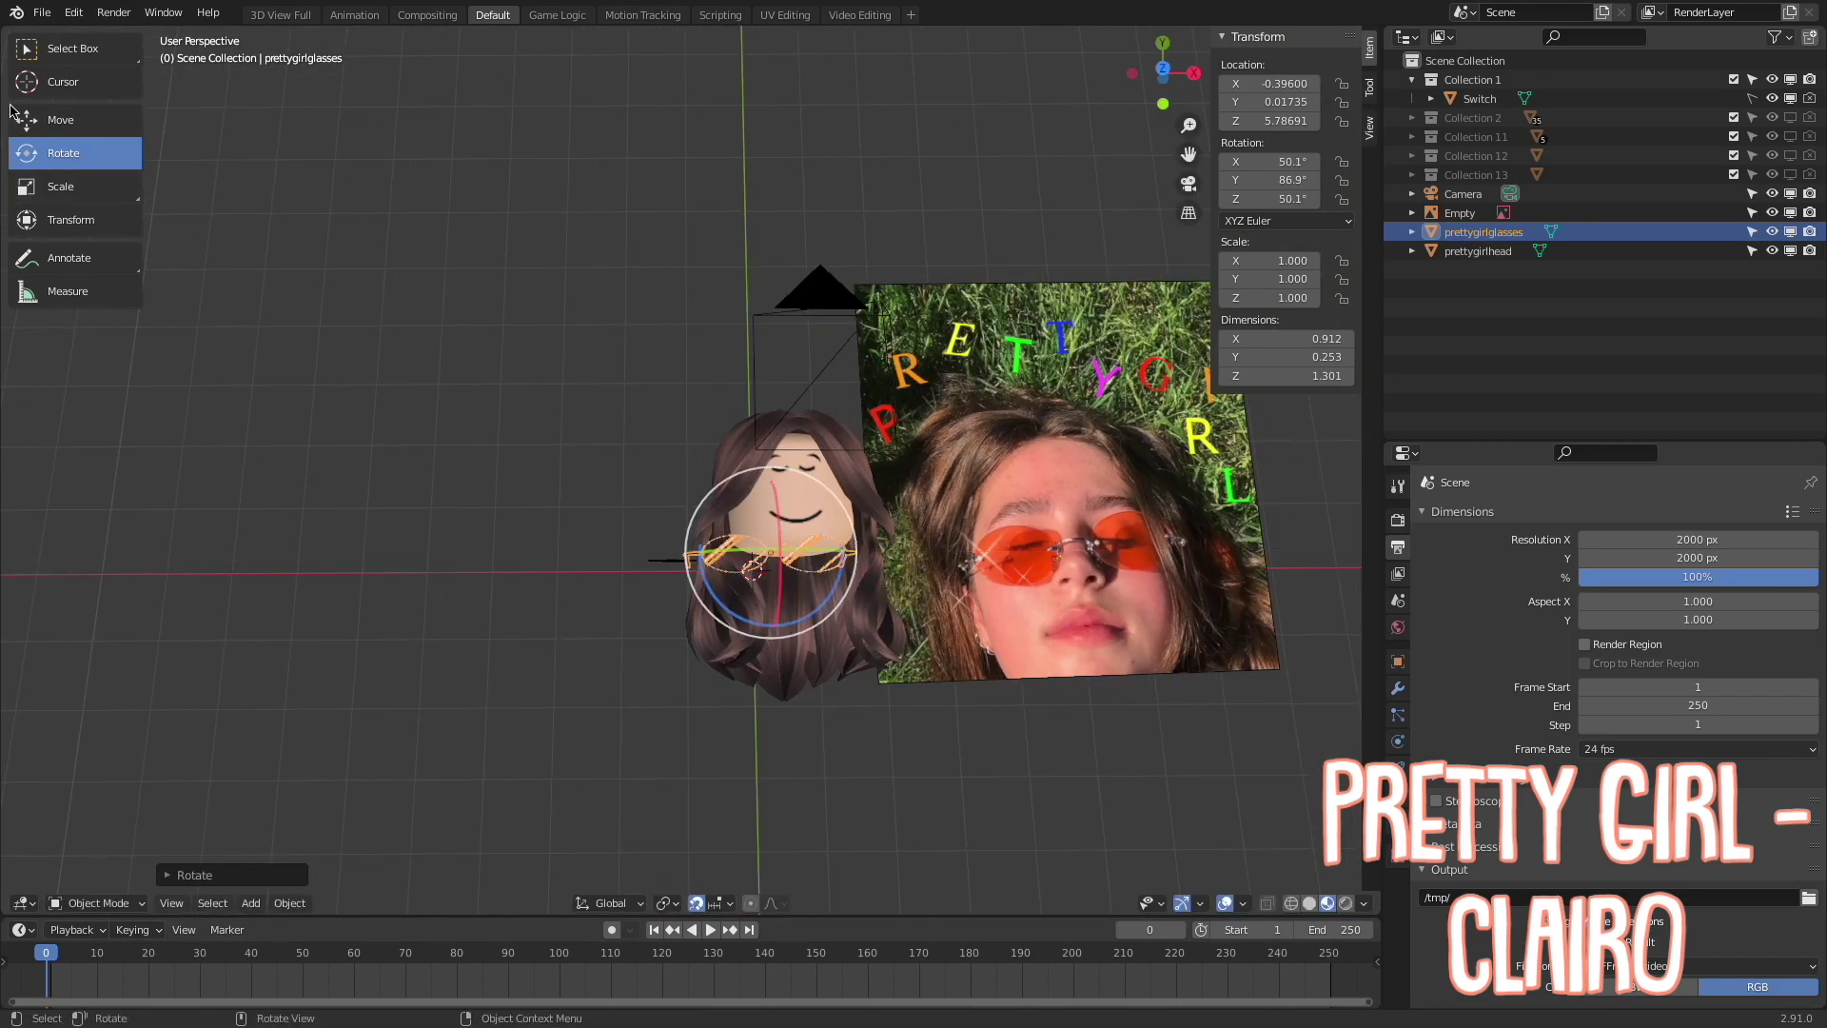
pyautogui.moveTo(771, 550); pyautogui.dragTo(476, 314, button='middle')
pyautogui.moveTo(476, 314); pyautogui.dragTo(700, 911)
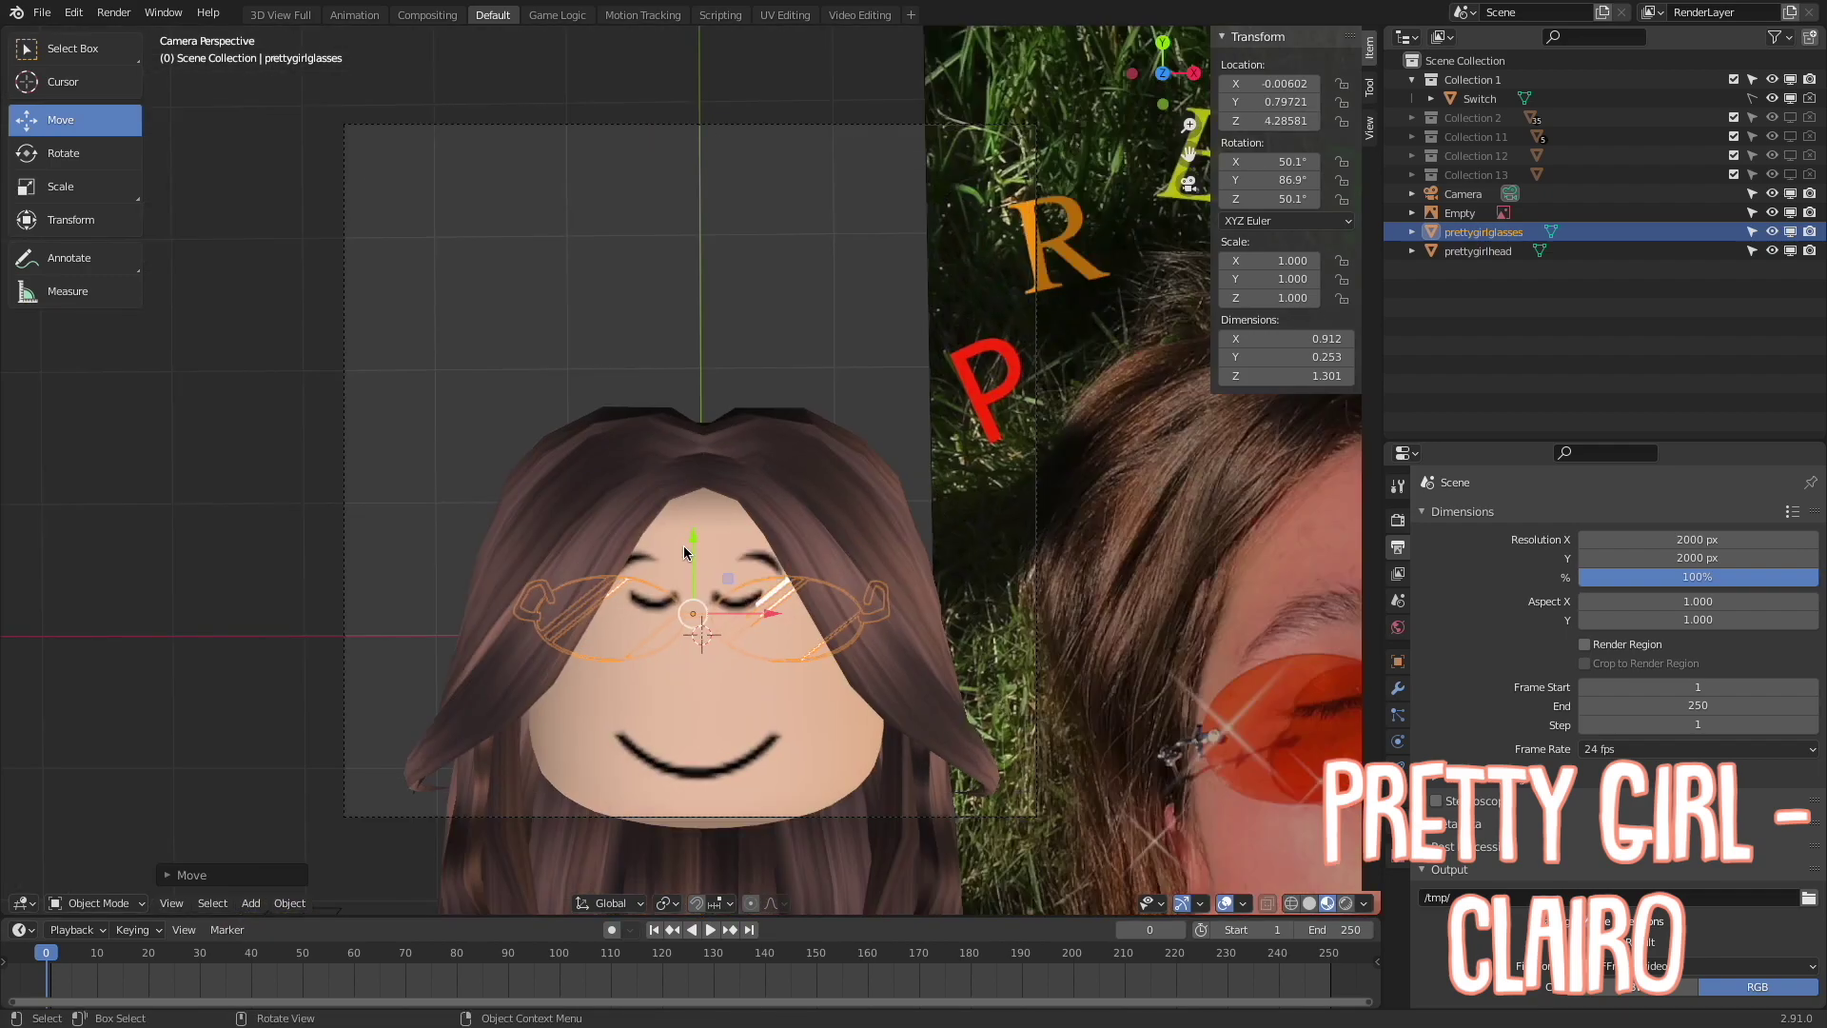
# Try an orange subsurface tint on the glasses and raise them onto the eyes
pyautogui.scroll(-4, 1668, 873)
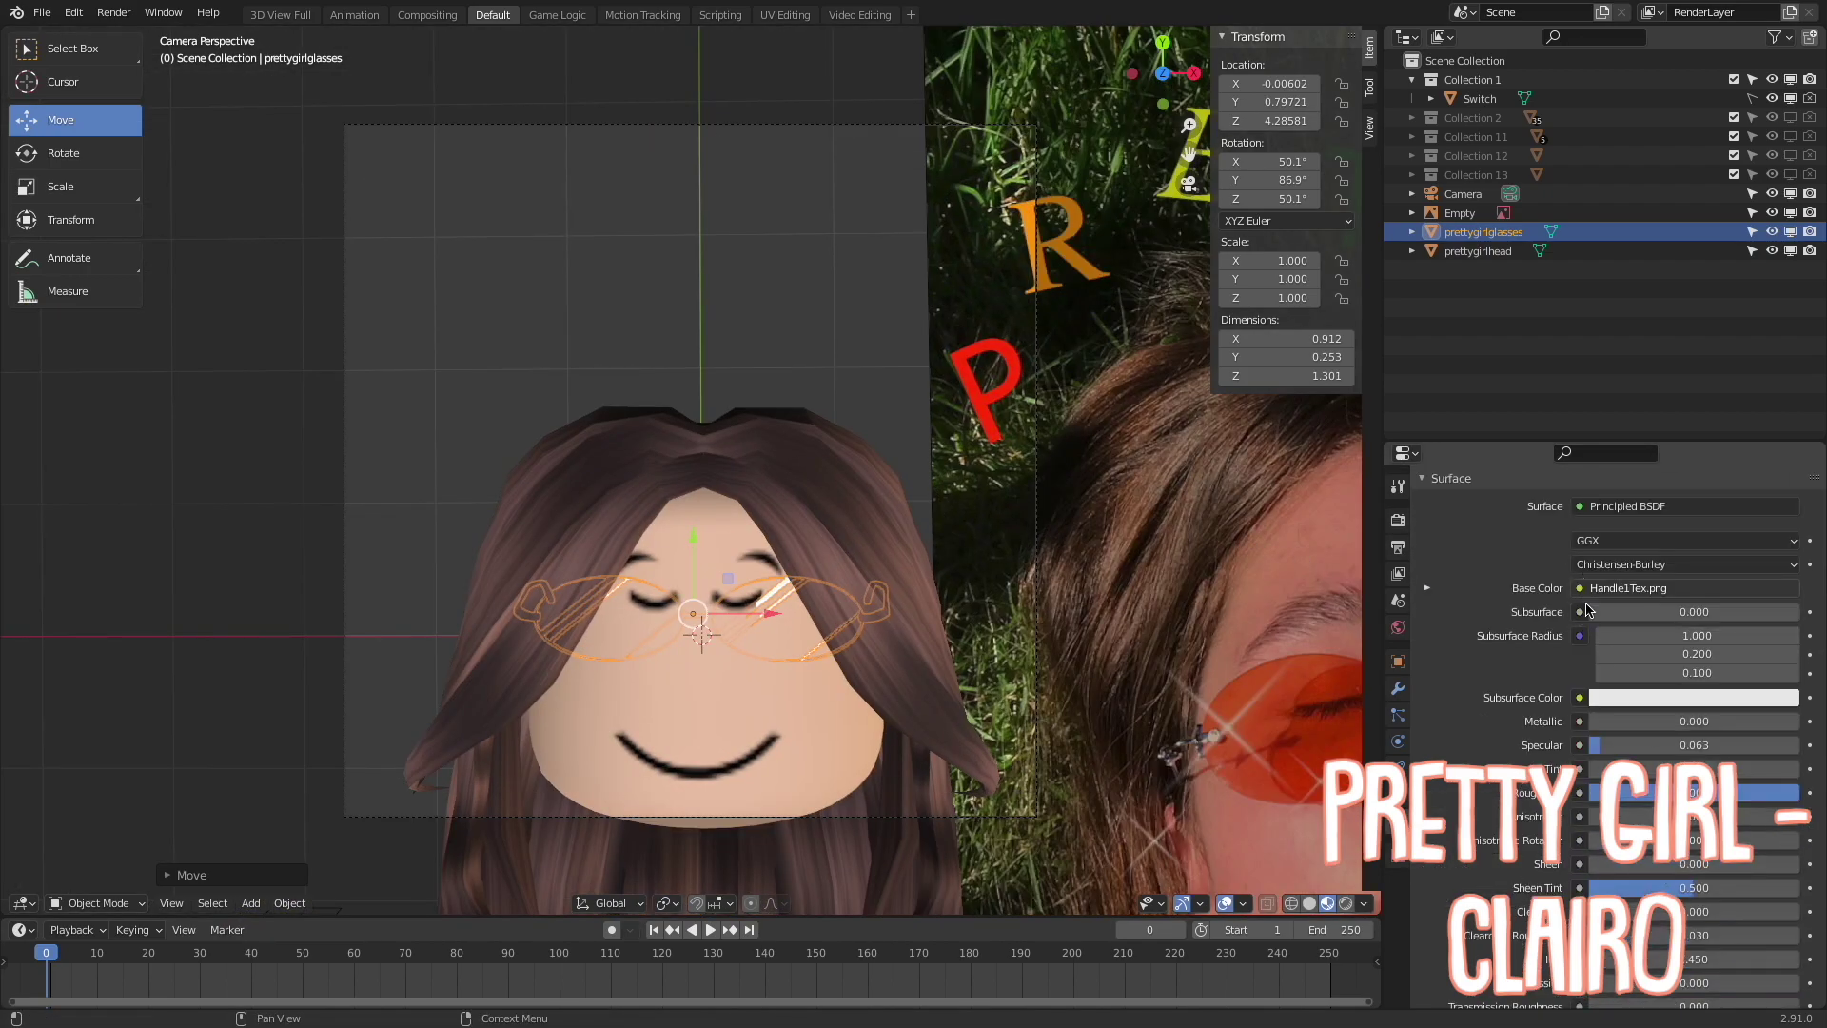
pyautogui.click(1694, 698)
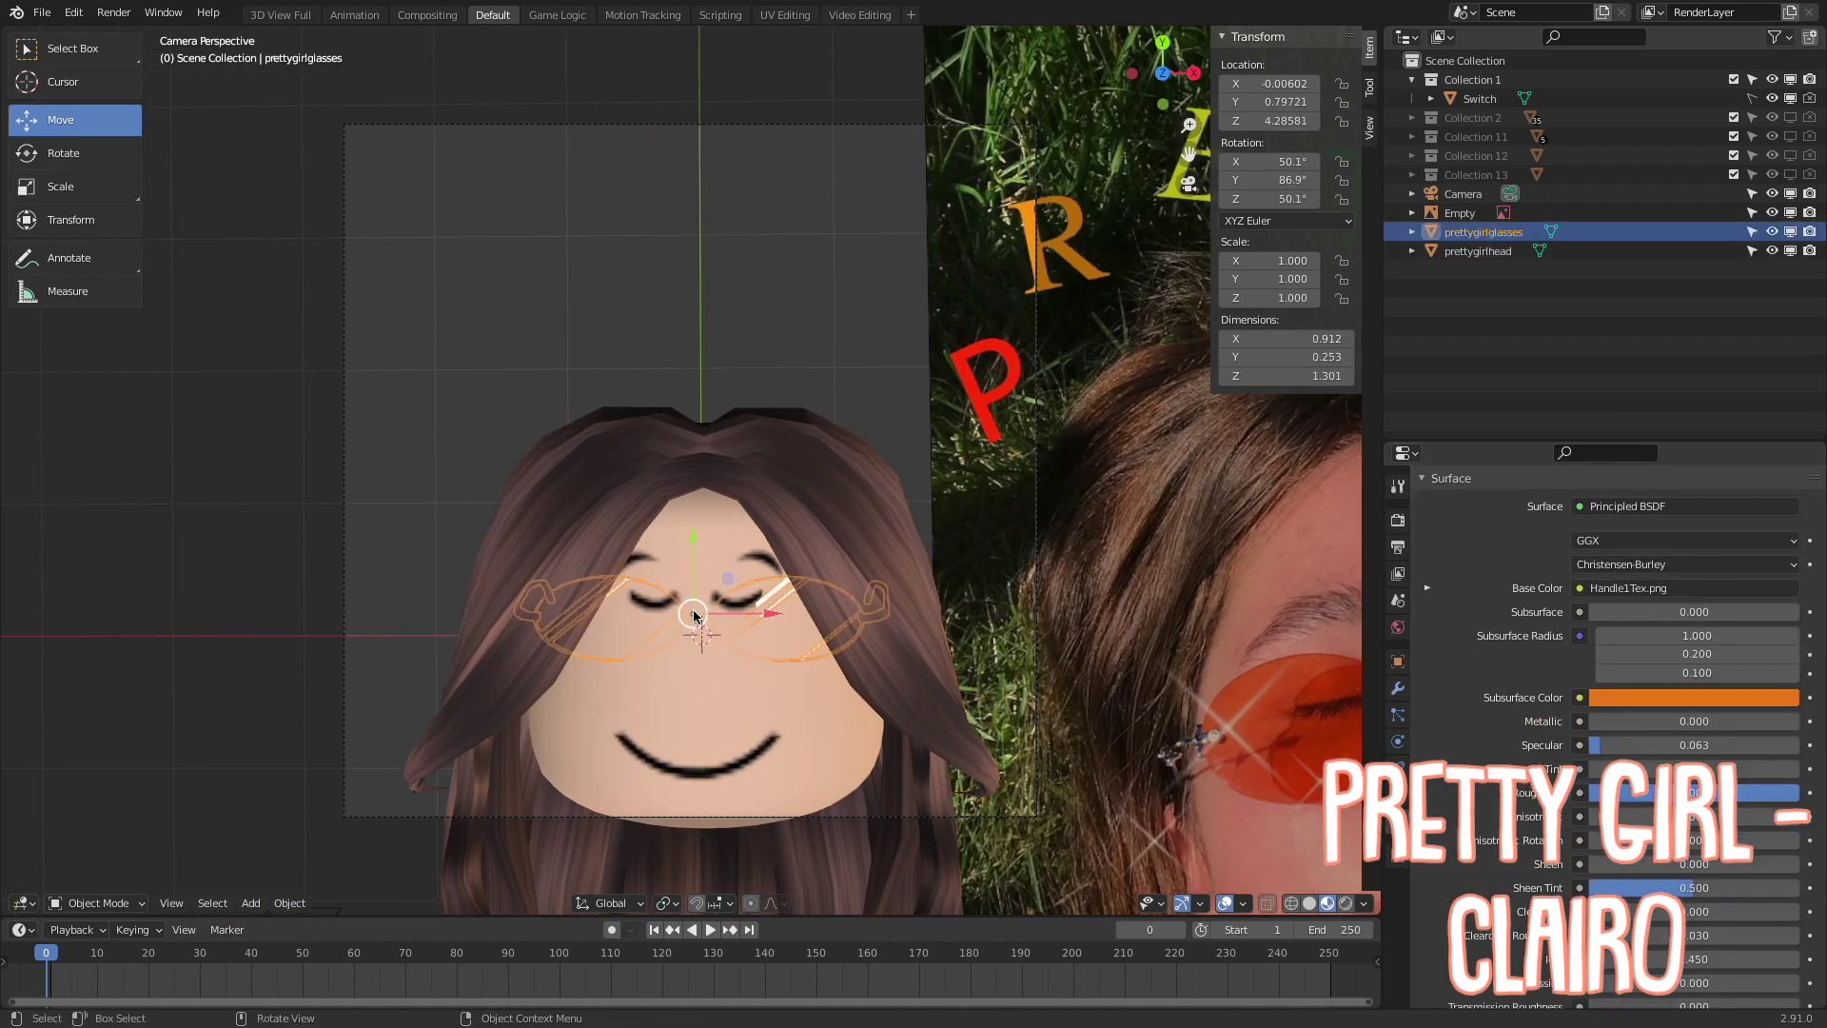
pyautogui.moveTo(698, 617); pyautogui.dragTo(540, 657, button='middle')
pyautogui.moveTo(496, 669); pyautogui.dragTo(496, 647)
pyautogui.press('KP_0')
# Replace the glasses material with a fresh default white material
pyautogui.scroll(4, 1680, 597)
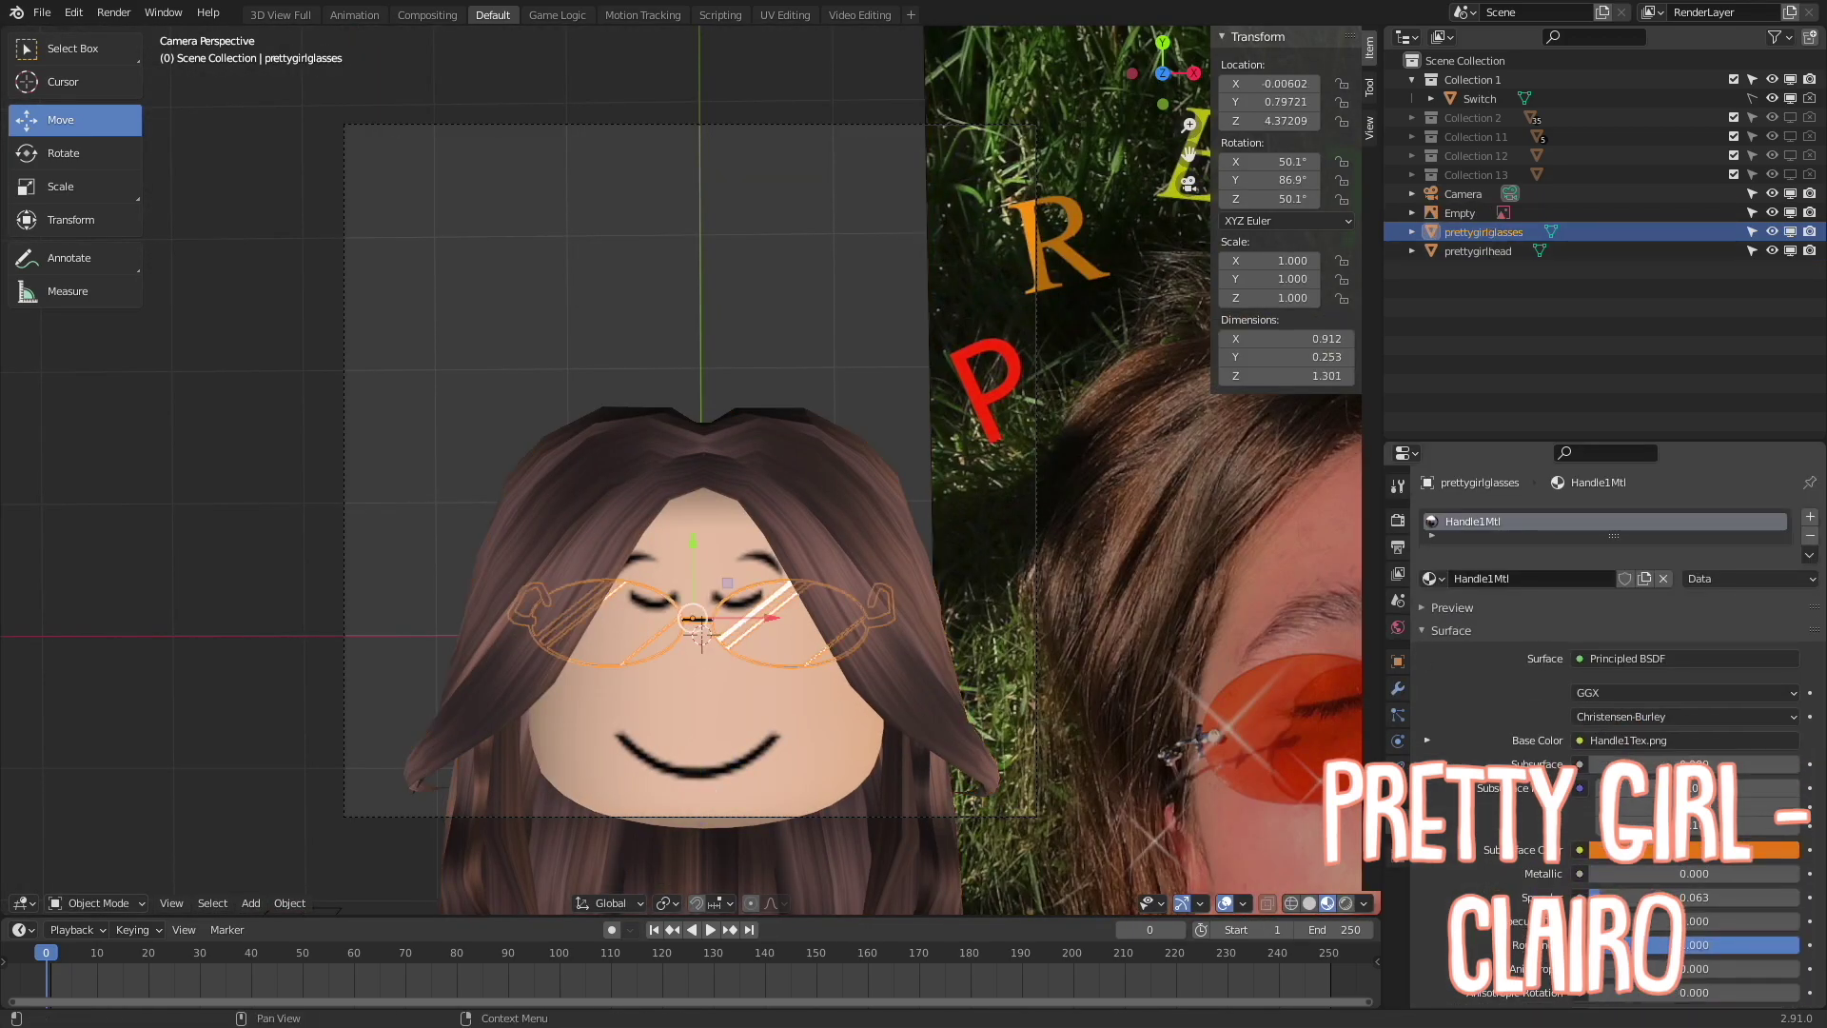
pyautogui.click(1664, 581)
pyautogui.click(1626, 583)
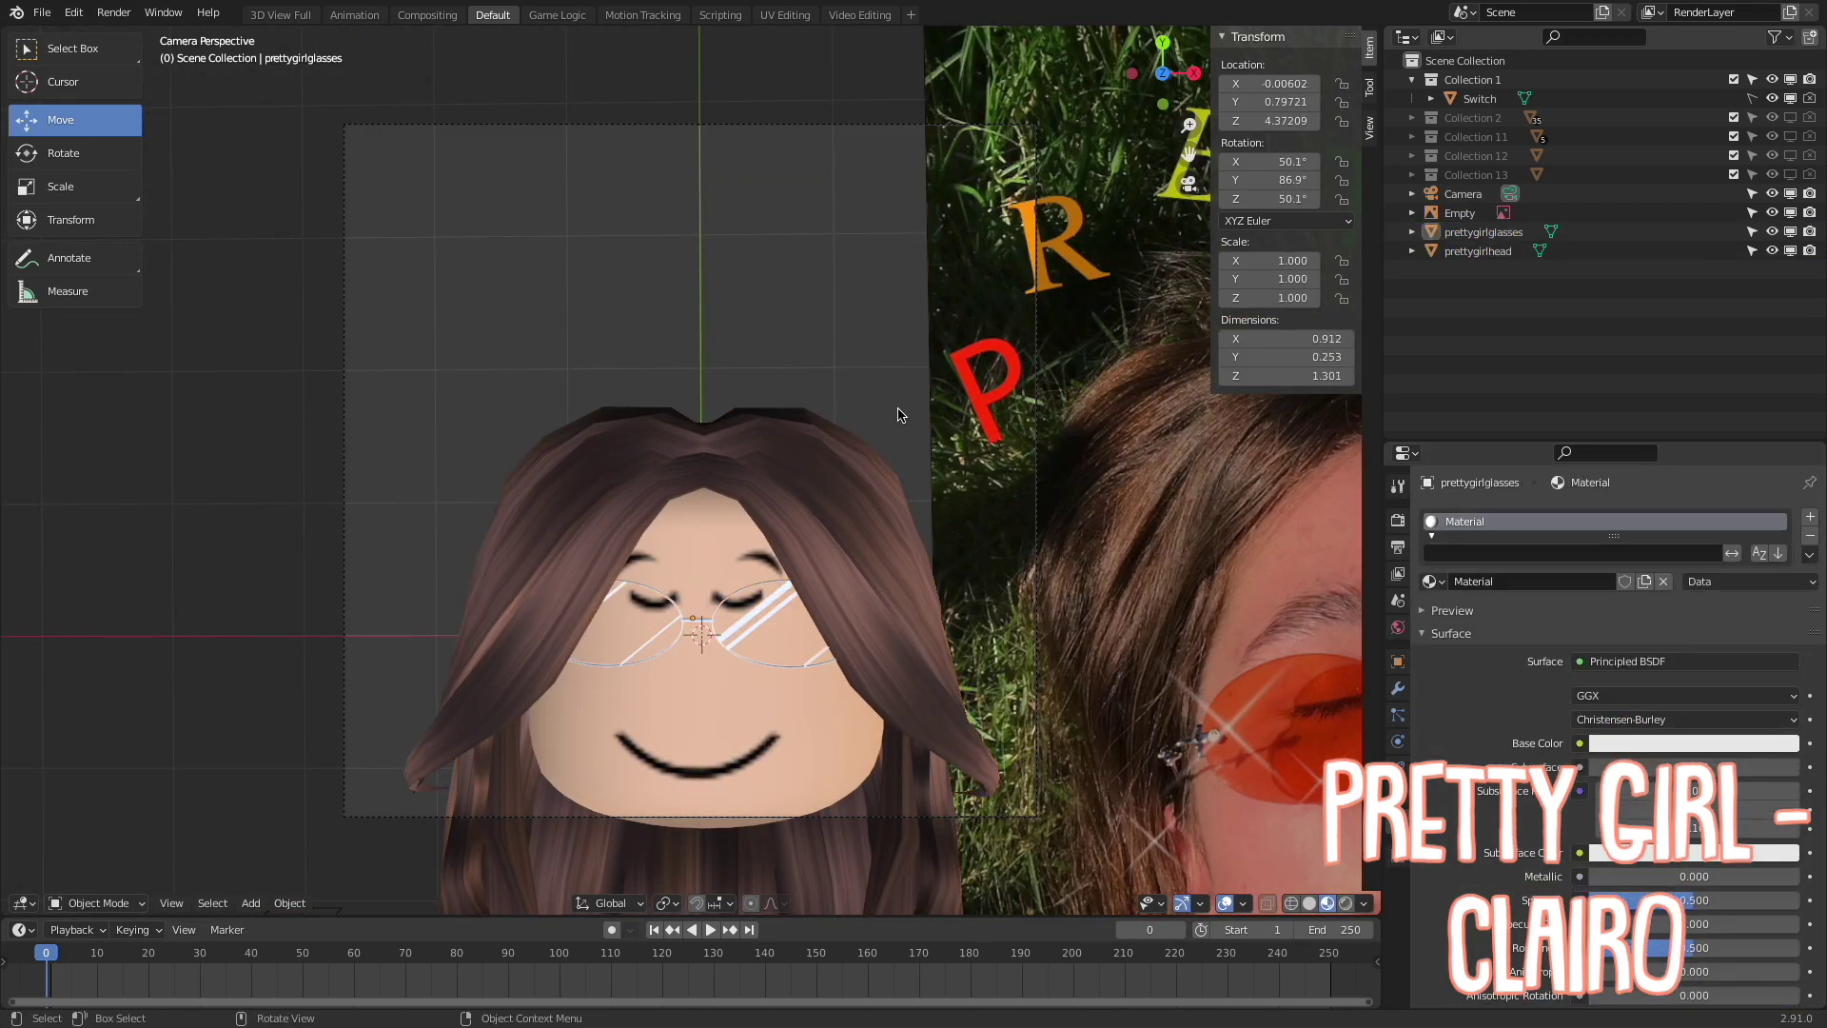
pyautogui.click(251, 902)
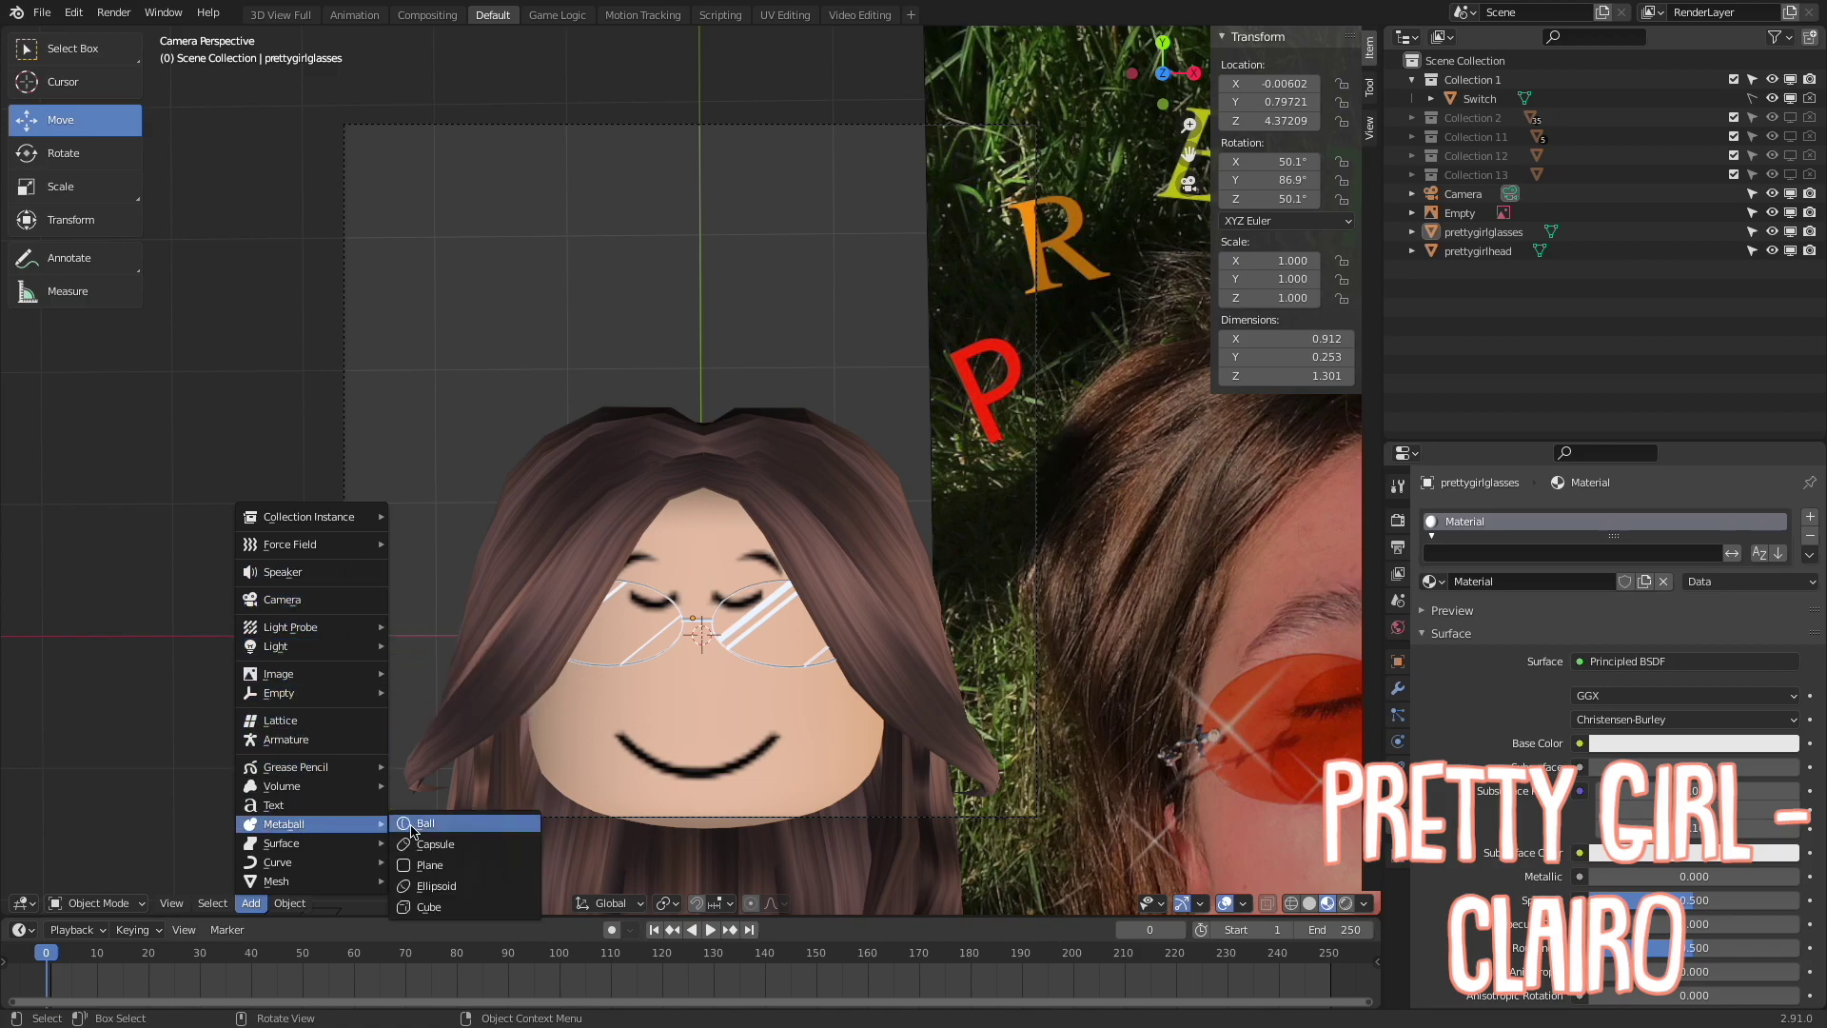
# Add a metaball ball, place it, and shrink it down
pyautogui.click(425, 823)
pyautogui.hotkey('shift', '`')
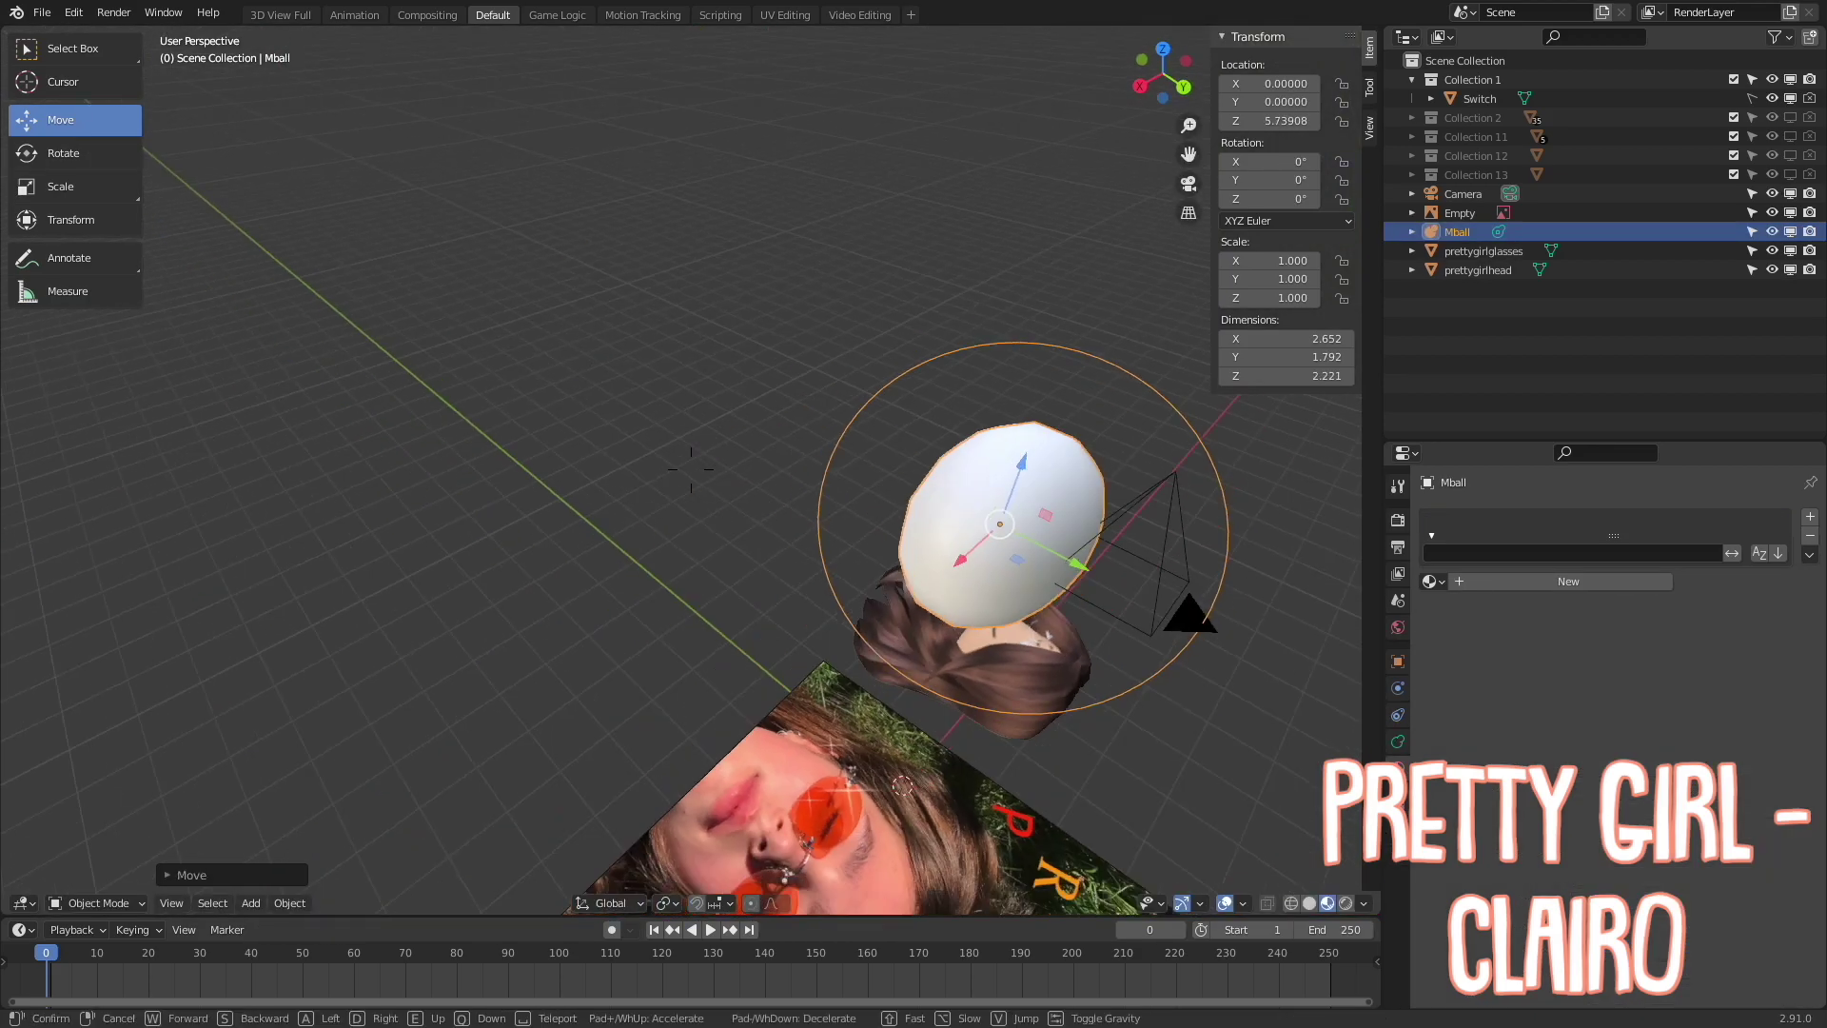
pyautogui.click(691, 468)
pyautogui.press('s')
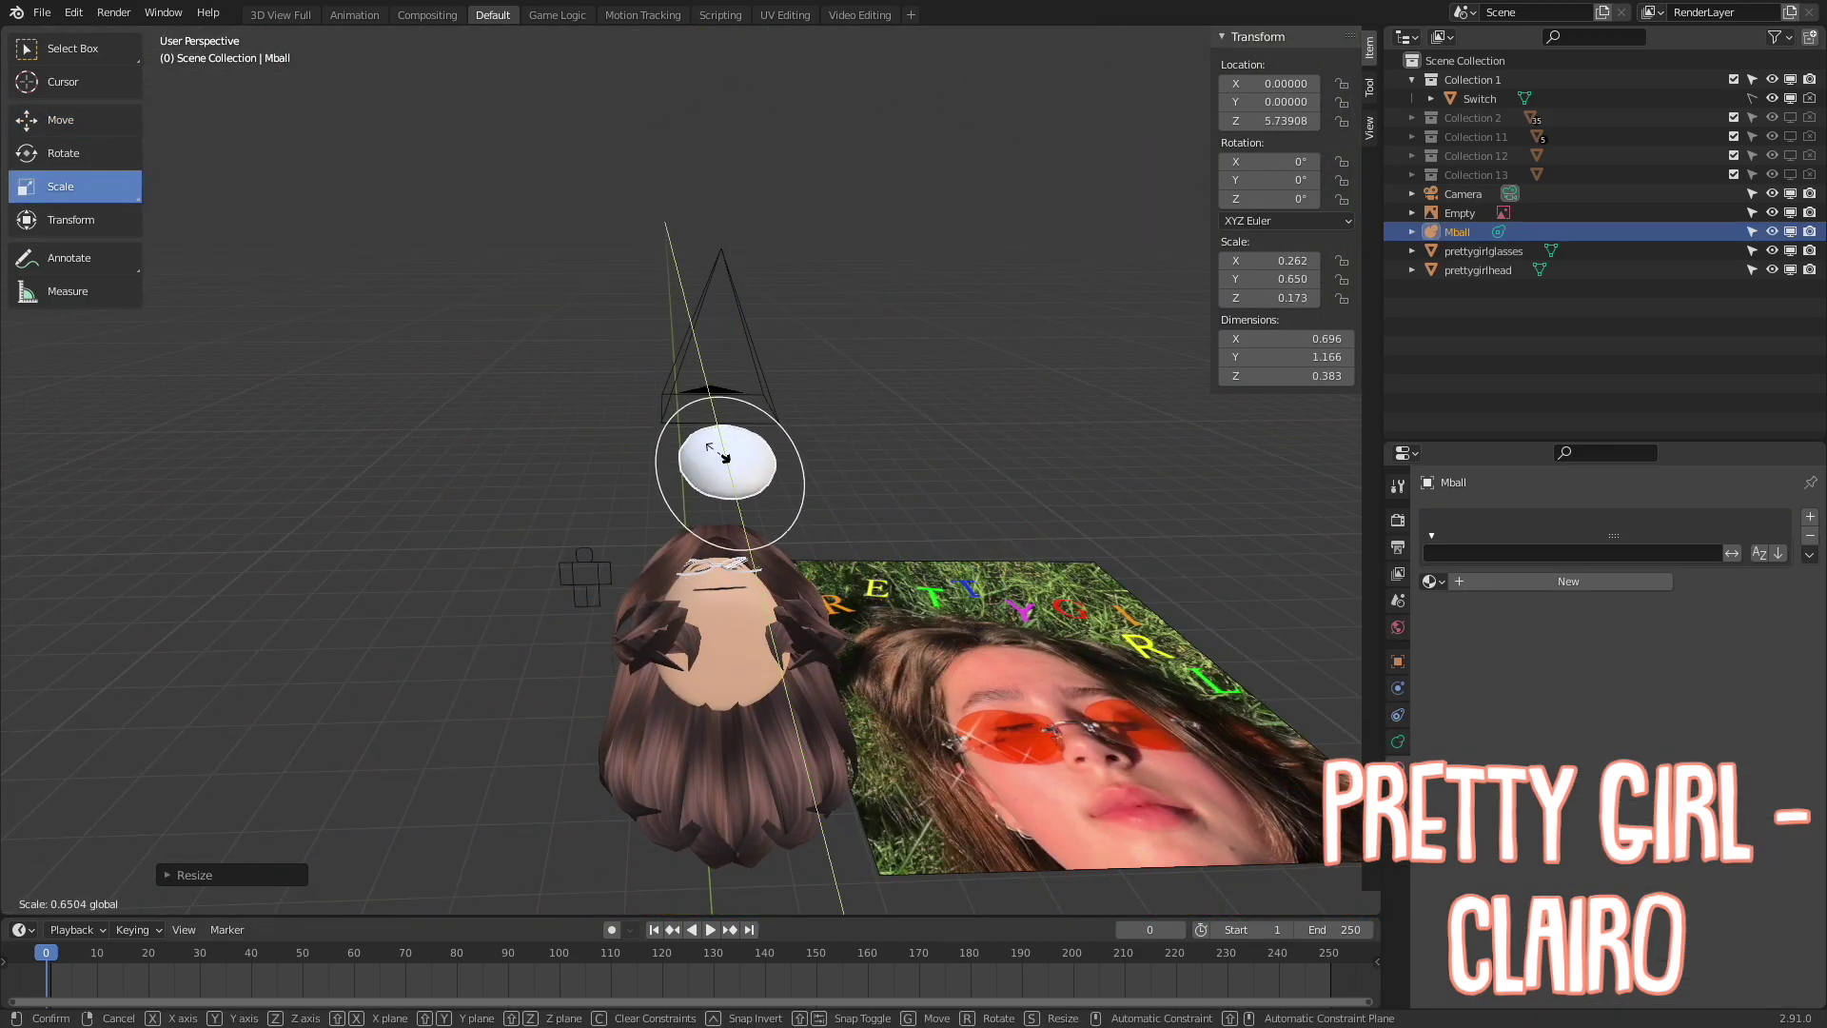
pyautogui.click(726, 459)
# Rotate the metaball to stand upright facing the head
pyautogui.click(87, 143)
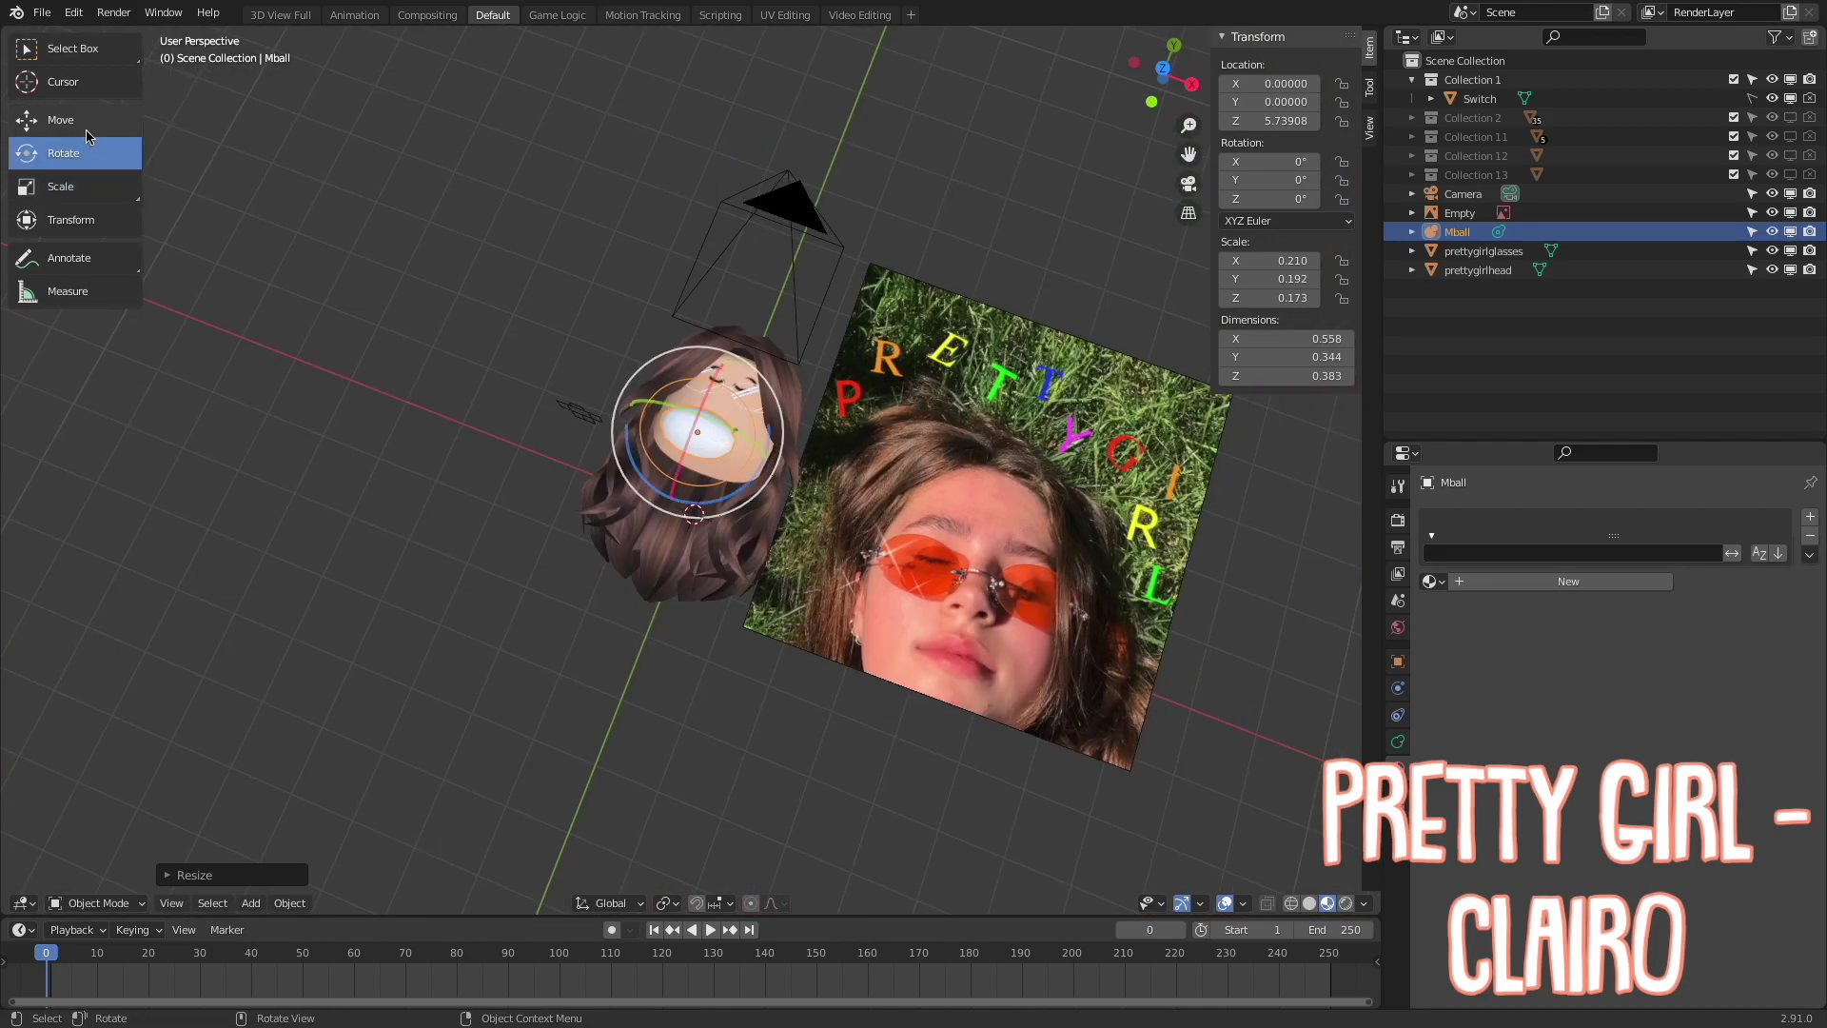
pyautogui.hotkey('shift', '`')
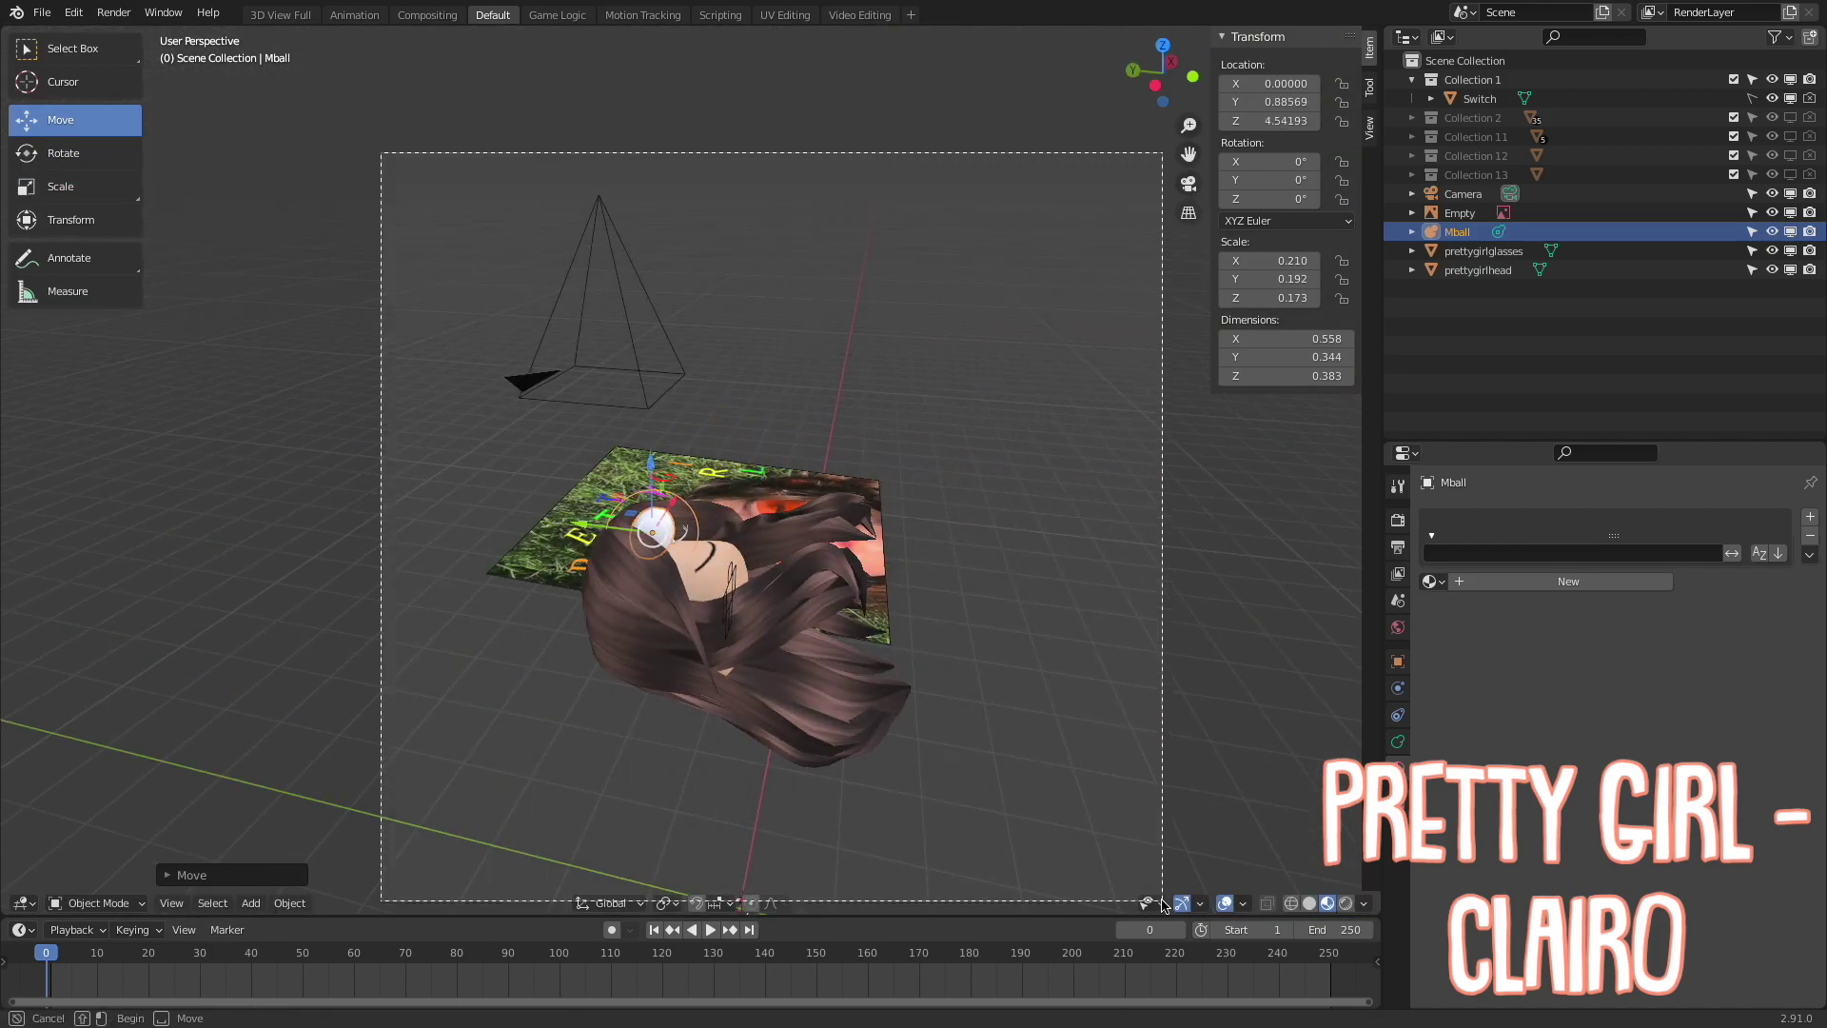
pyautogui.press('Escape')
pyautogui.keyDown('ctrl'); pyautogui.click(1462, 193); pyautogui.keyUp('ctrl')
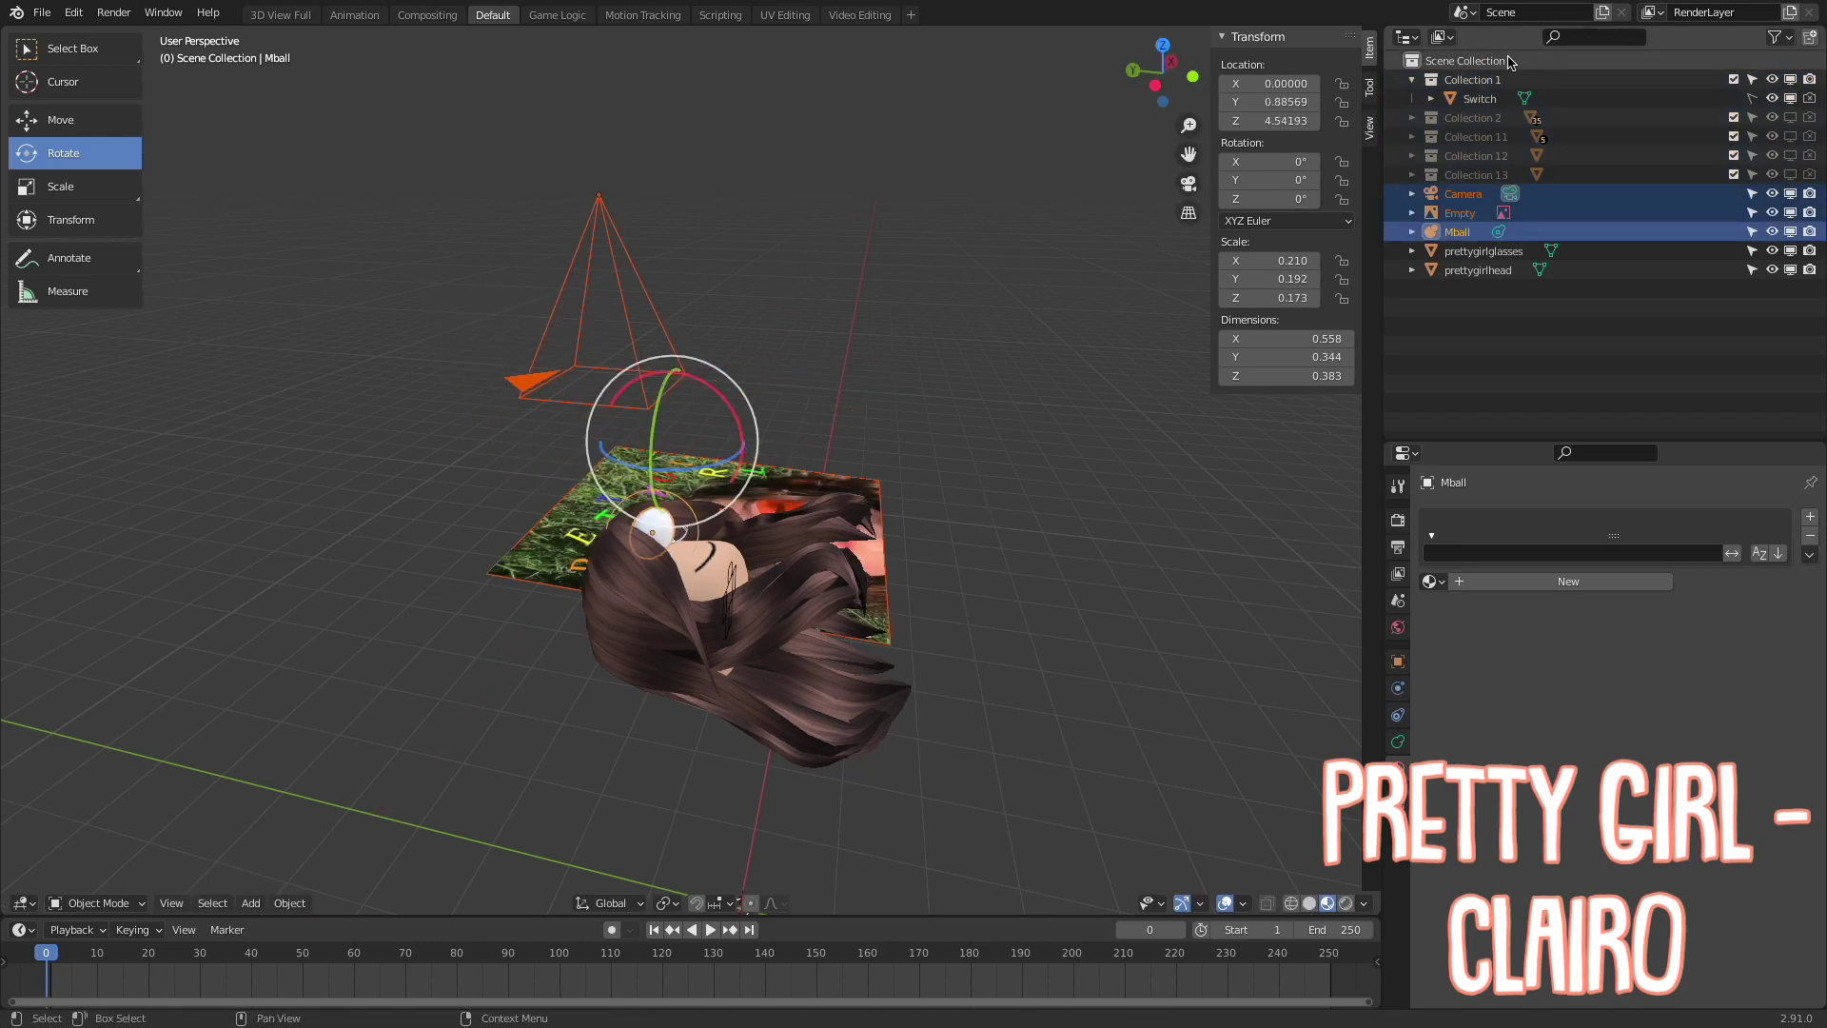
pyautogui.moveTo(723, 399); pyautogui.dragTo(666, 476)
pyautogui.moveTo(666, 476); pyautogui.dragTo(685, 447, button='middle')
pyautogui.scroll(3, 687, 448)
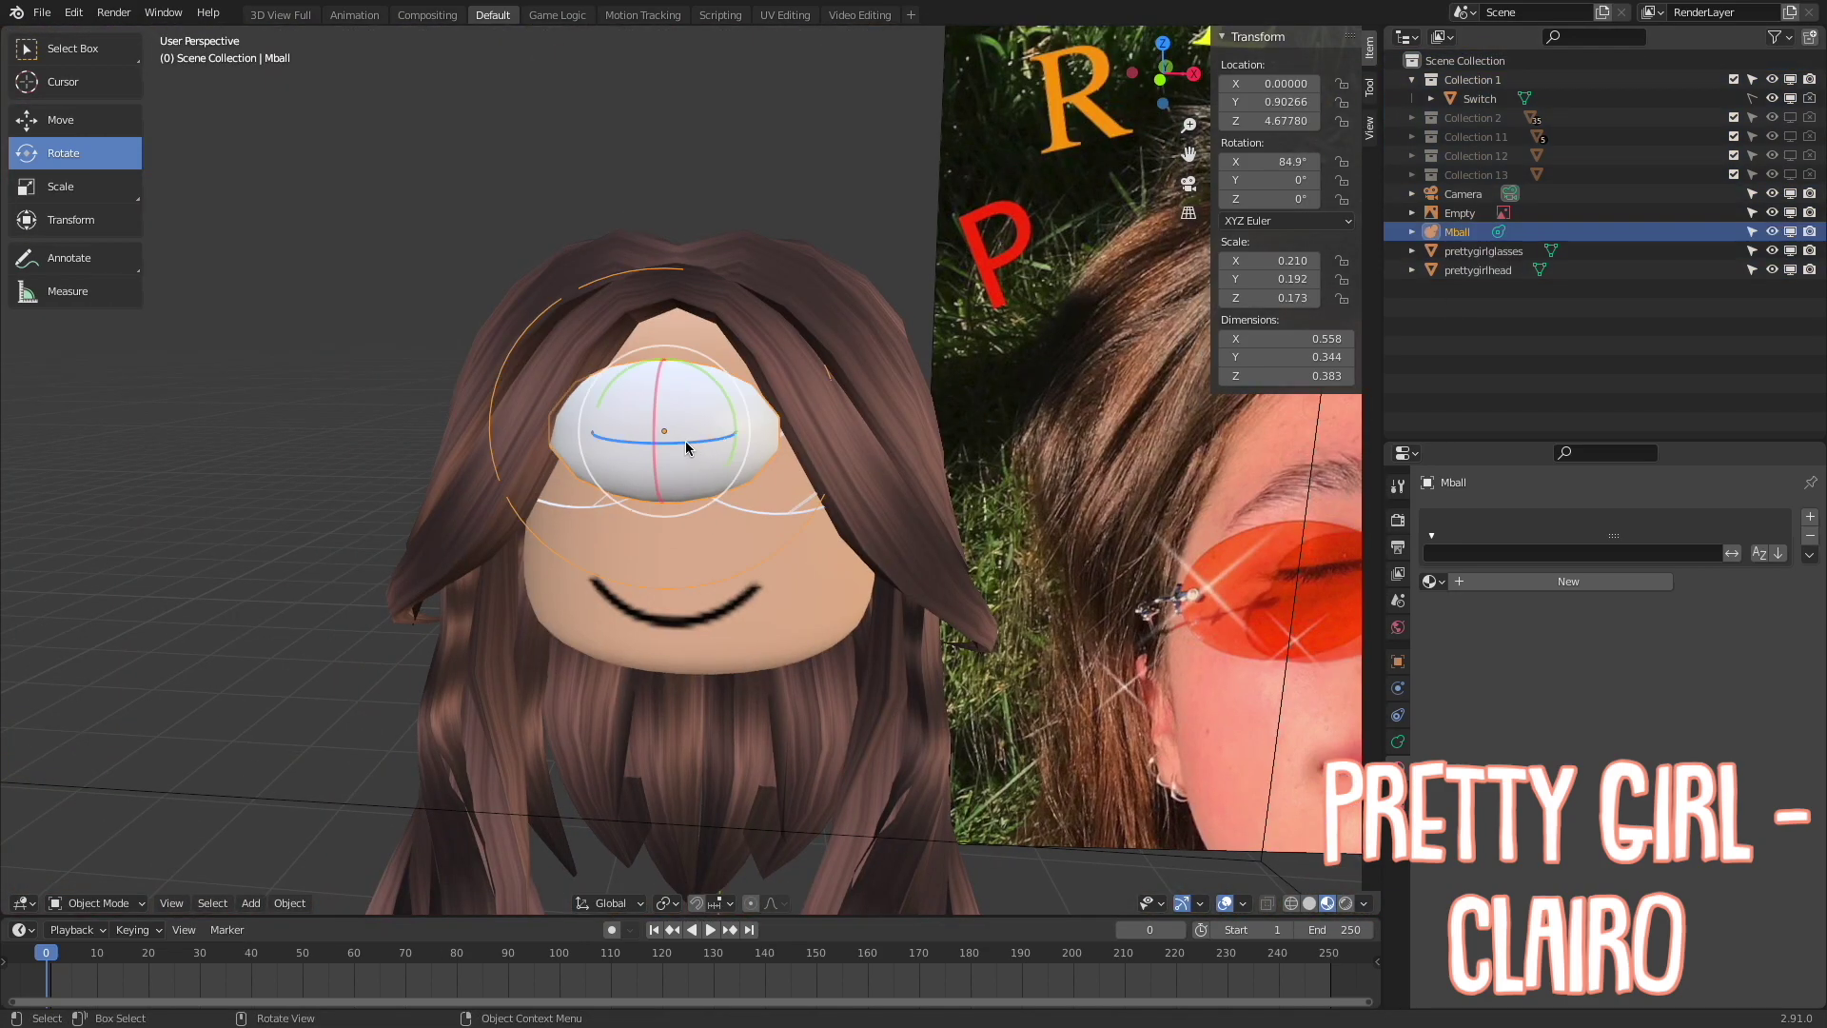
# Move the metaball over the eye and flatten it along Z
pyautogui.press('g')
pyautogui.click(547, 457)
pyautogui.press('s')
pyautogui.press('z')
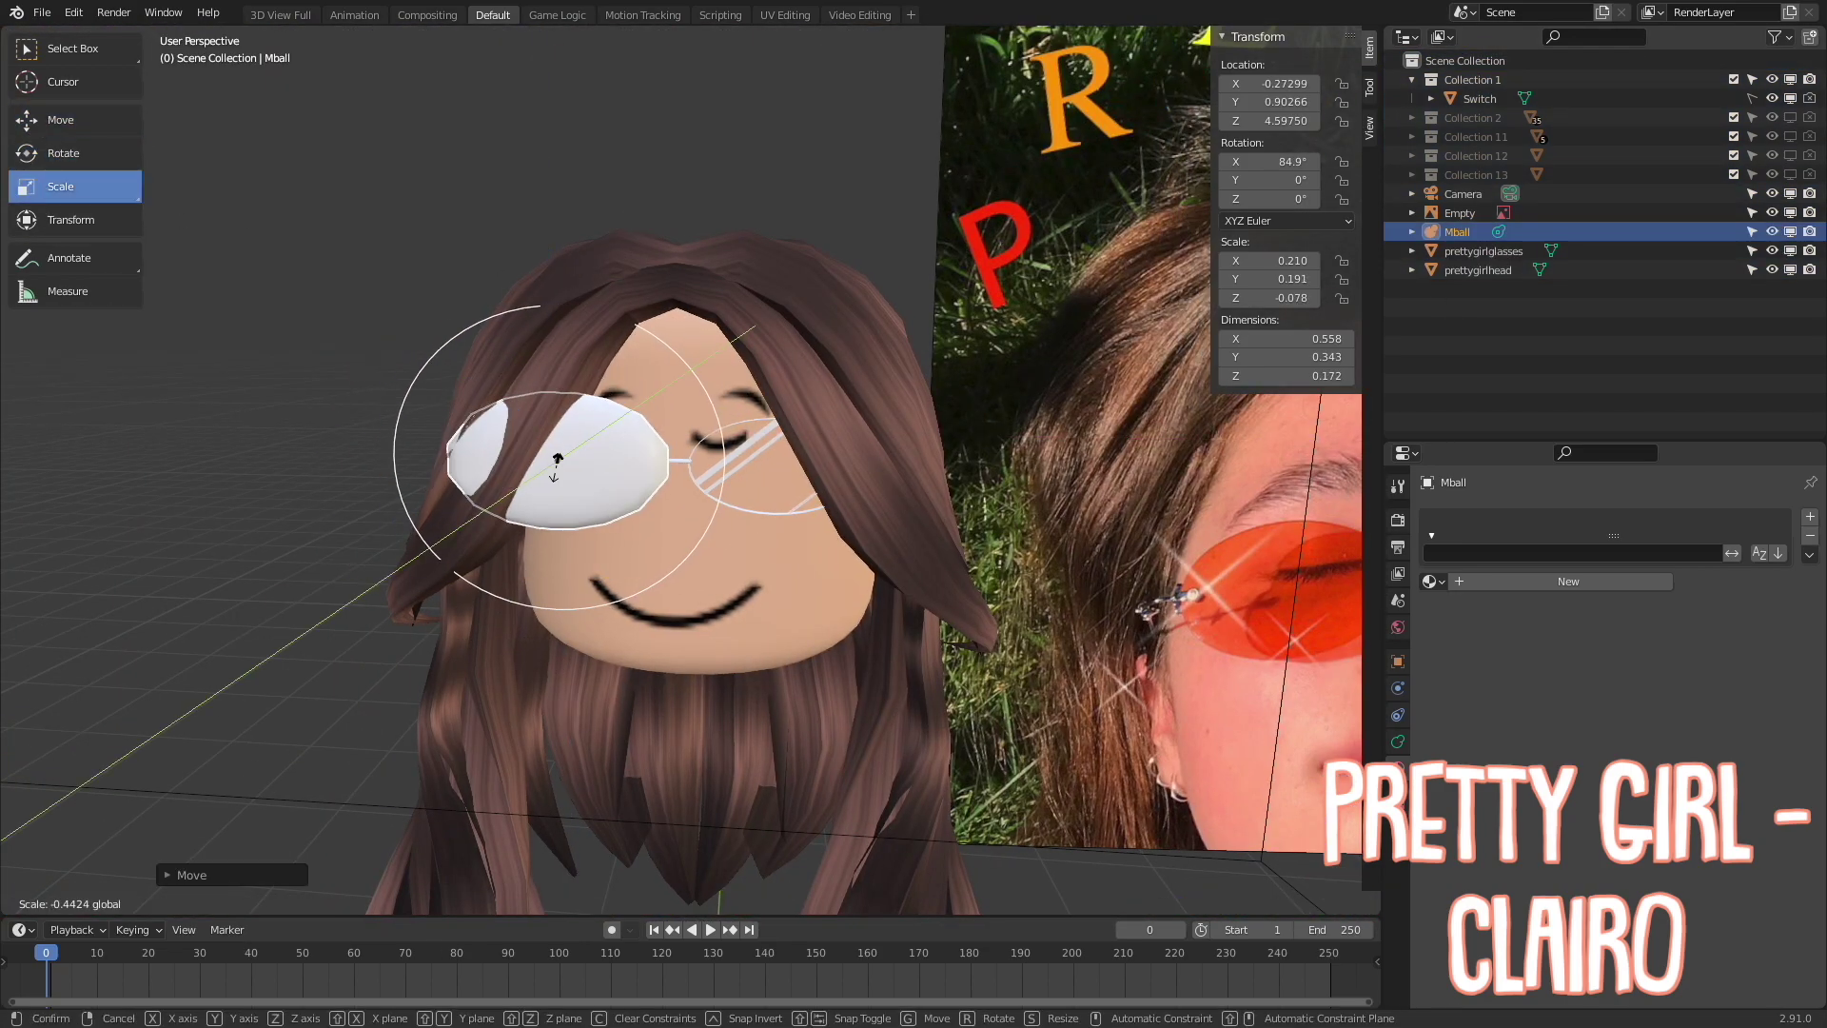
pyautogui.click(555, 460)
pyautogui.moveTo(555, 461)
pyautogui.mouseDown(button='middle')
pyautogui.moveTo(622, 589)
pyautogui.moveTo(603, 562)
pyautogui.mouseUp(button='middle')
pyautogui.scroll(3, 621, 590)
pyautogui.scroll(3, 621, 589)
# Scale the lens along Y, place it in front of the face, and narrow it along X
pyautogui.press('s')
pyautogui.press('y')
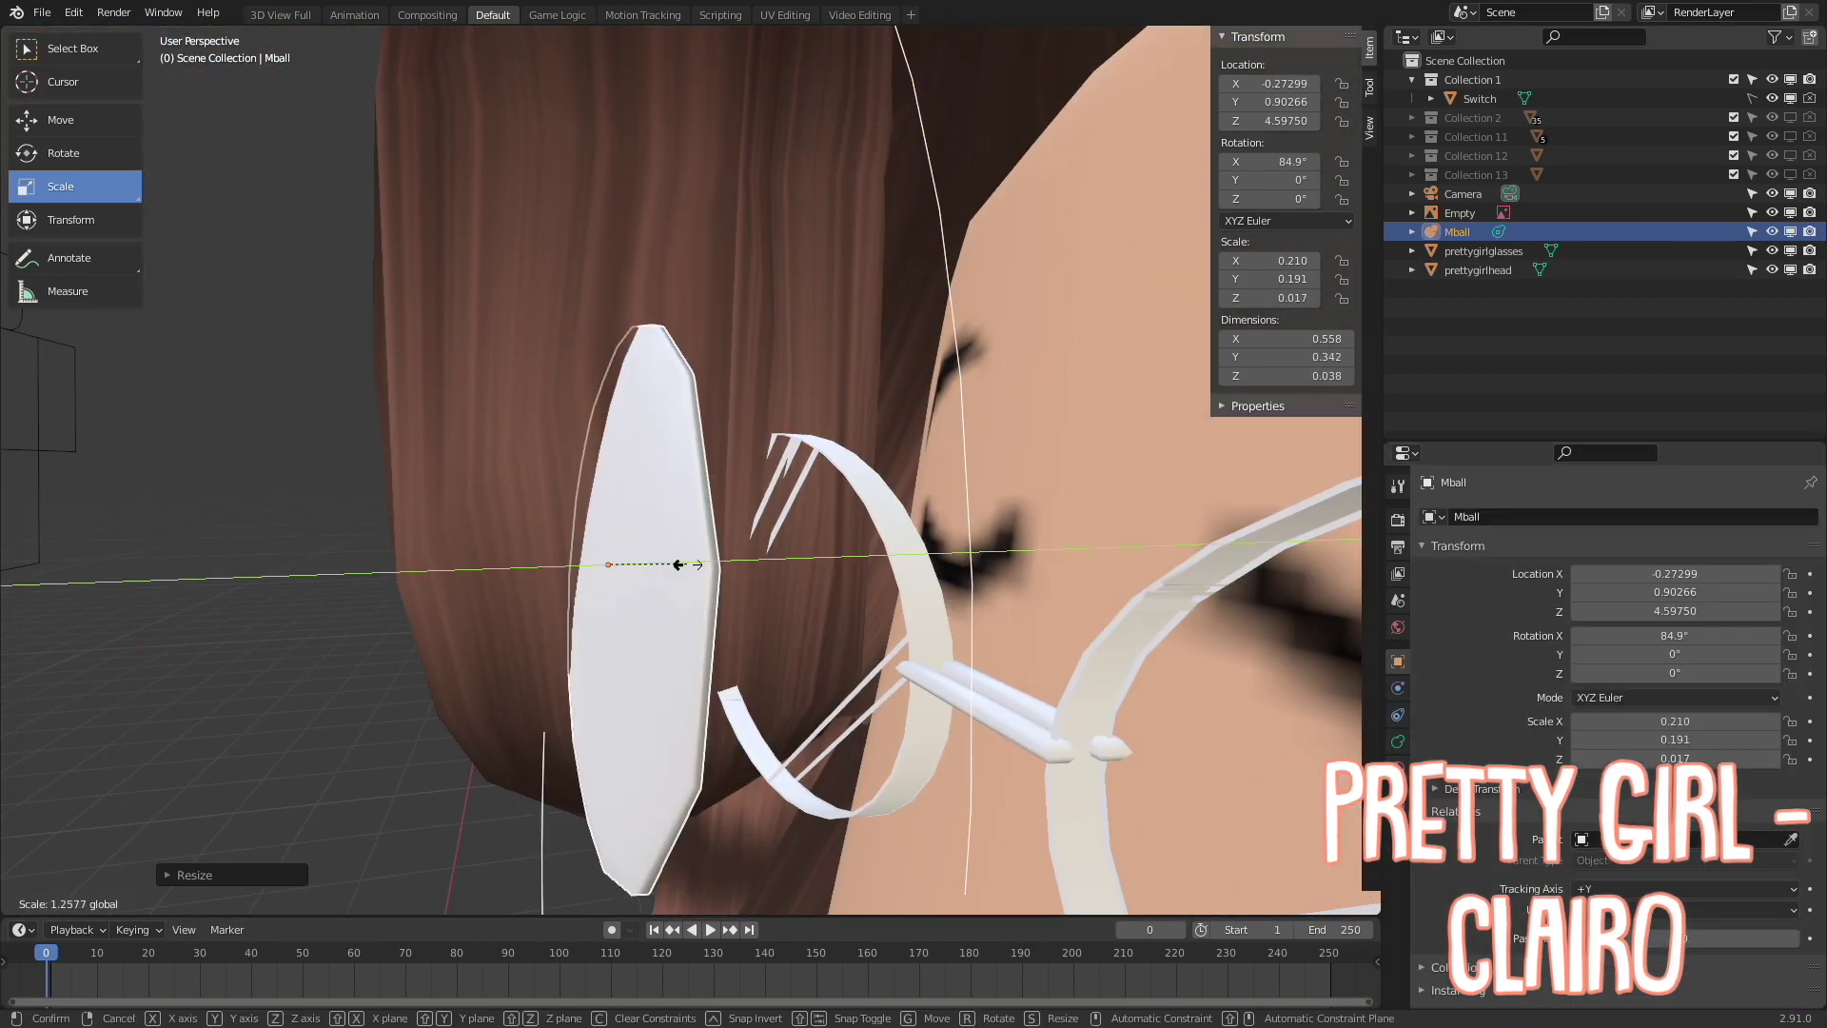
pyautogui.click(580, 569)
pyautogui.press('r')
pyautogui.press('g')
pyautogui.click(771, 564)
pyautogui.press('s')
pyautogui.press('x')
pyautogui.click(749, 563)
# Return to a front view of the face and give the lens a new material
pyautogui.moveTo(749, 563); pyautogui.dragTo(488, 430, button='middle')
pyautogui.scroll(-5, 488, 430)
pyautogui.scroll(3, 489, 431)
pyautogui.scroll(3, 488, 430)
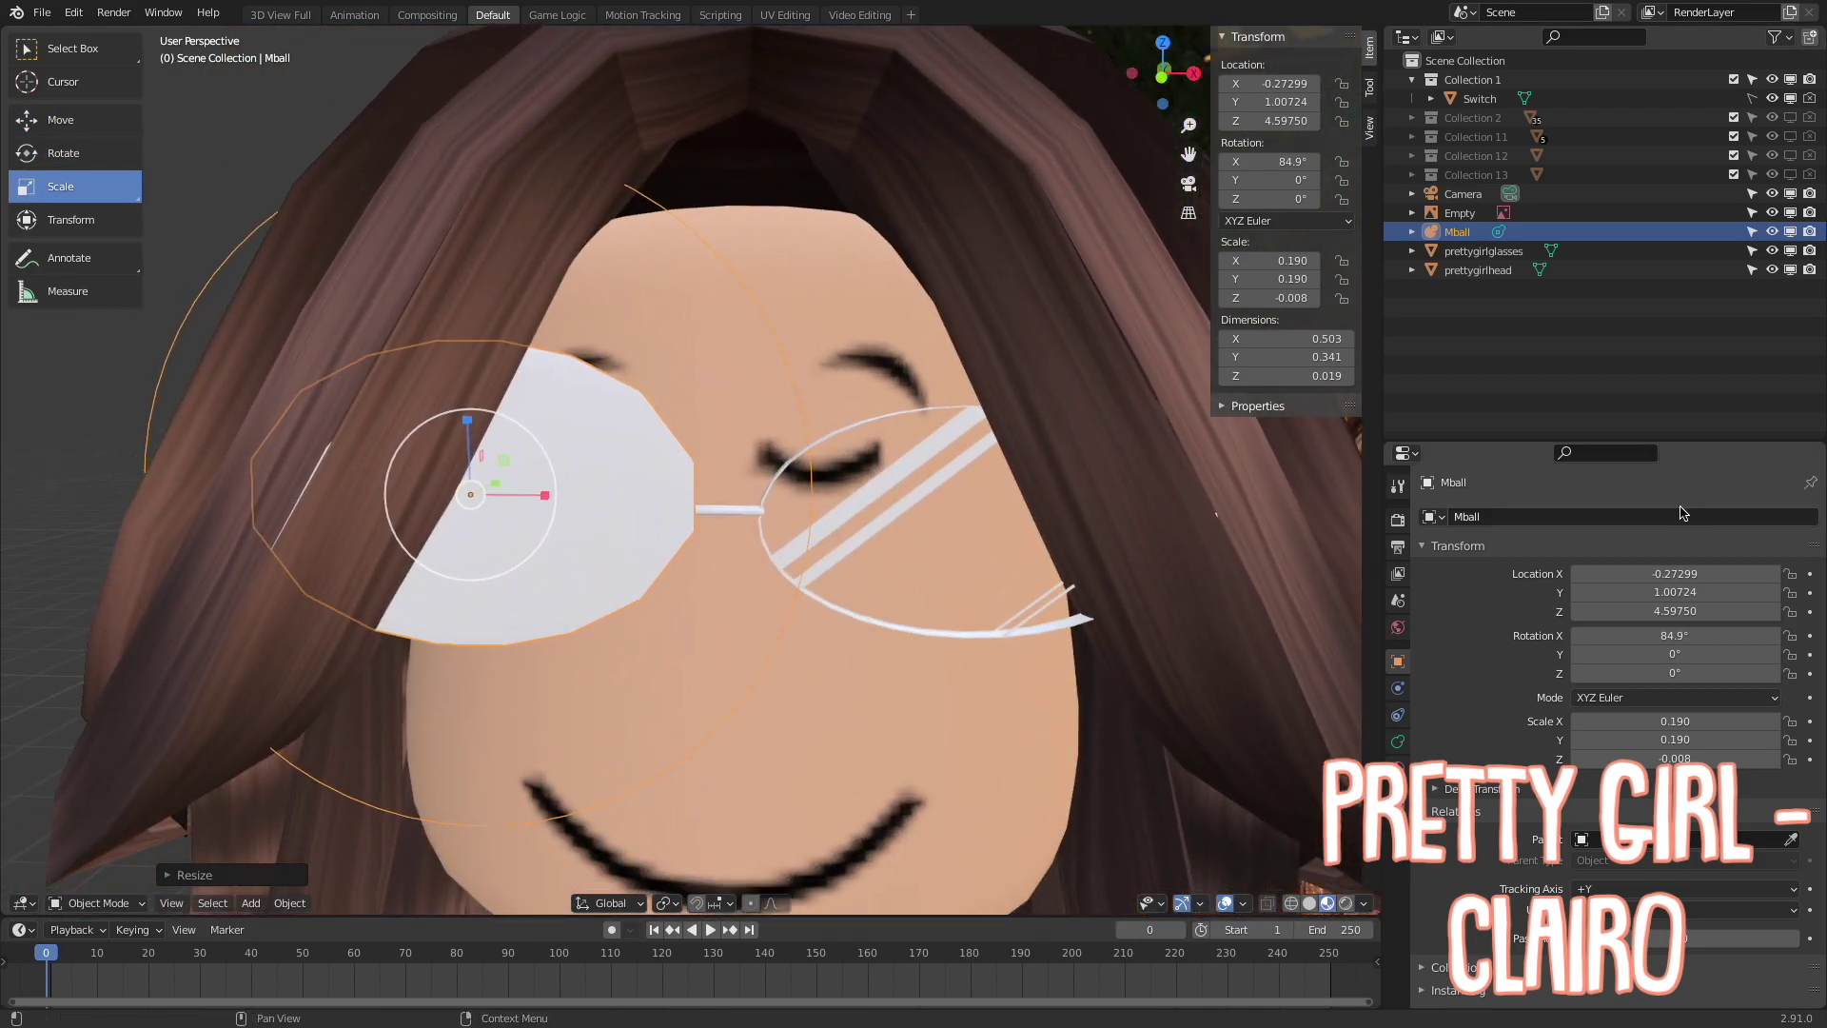
pyautogui.click(1569, 580)
# Switch the lens surface to Glass BSDF and begin choosing its tint
pyautogui.click(1579, 705)
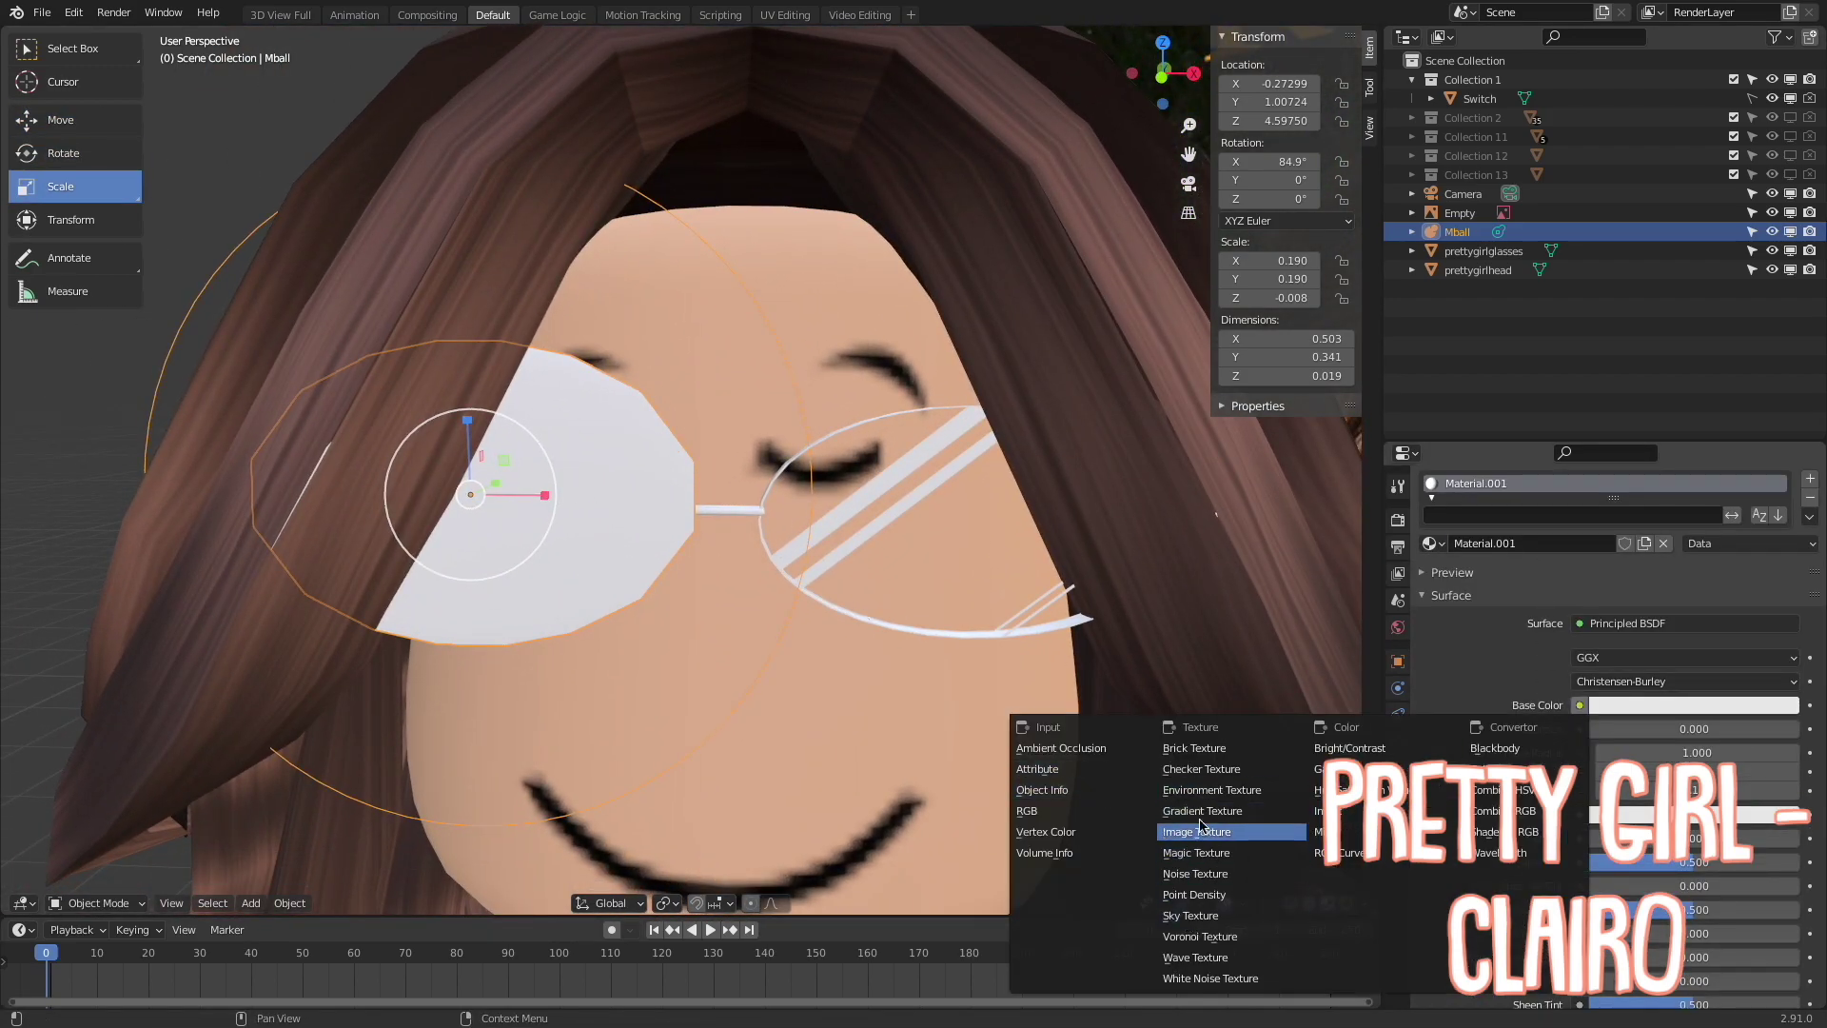
pyautogui.click(1627, 623)
pyautogui.click(1609, 268)
pyautogui.click(1694, 719)
pyautogui.click(1696, 537)
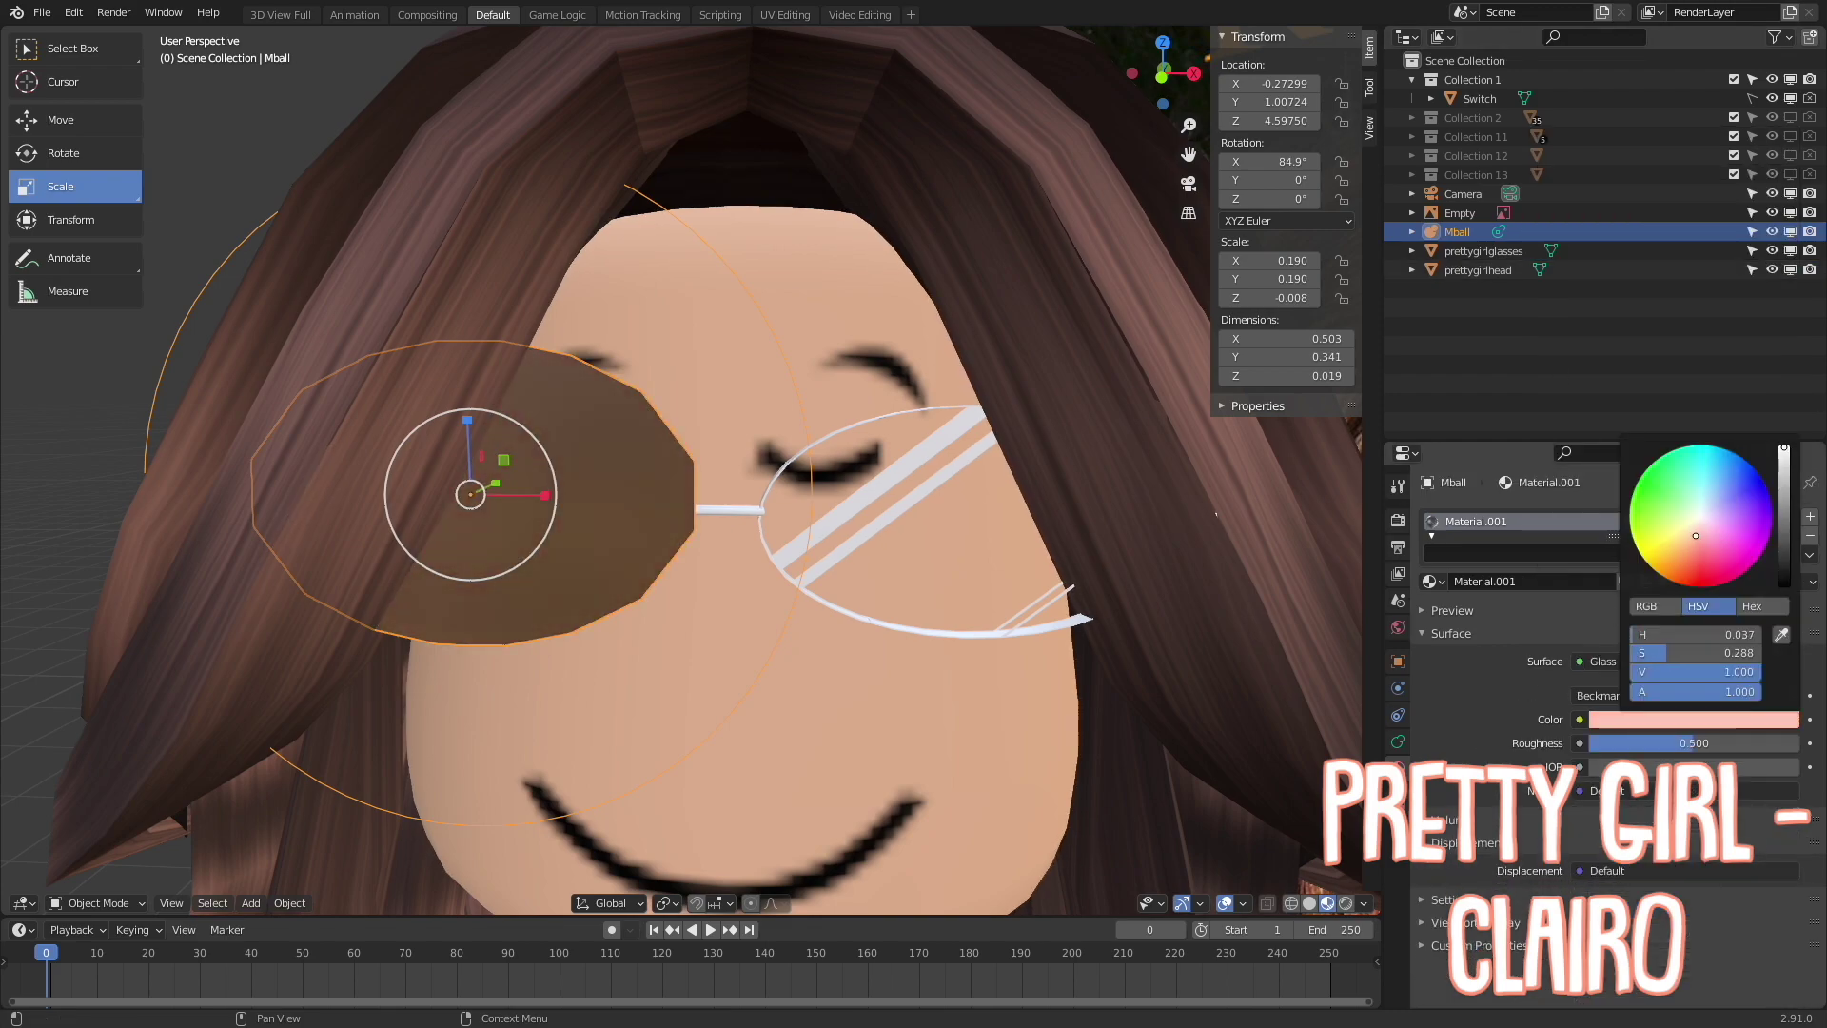
pyautogui.click(1782, 635)
# Sample the orange-red lens colour from the photo and preview it in rendered shading
pyautogui.click(571, 495)
pyautogui.scroll(-5, 571, 494)
pyautogui.click(1694, 719)
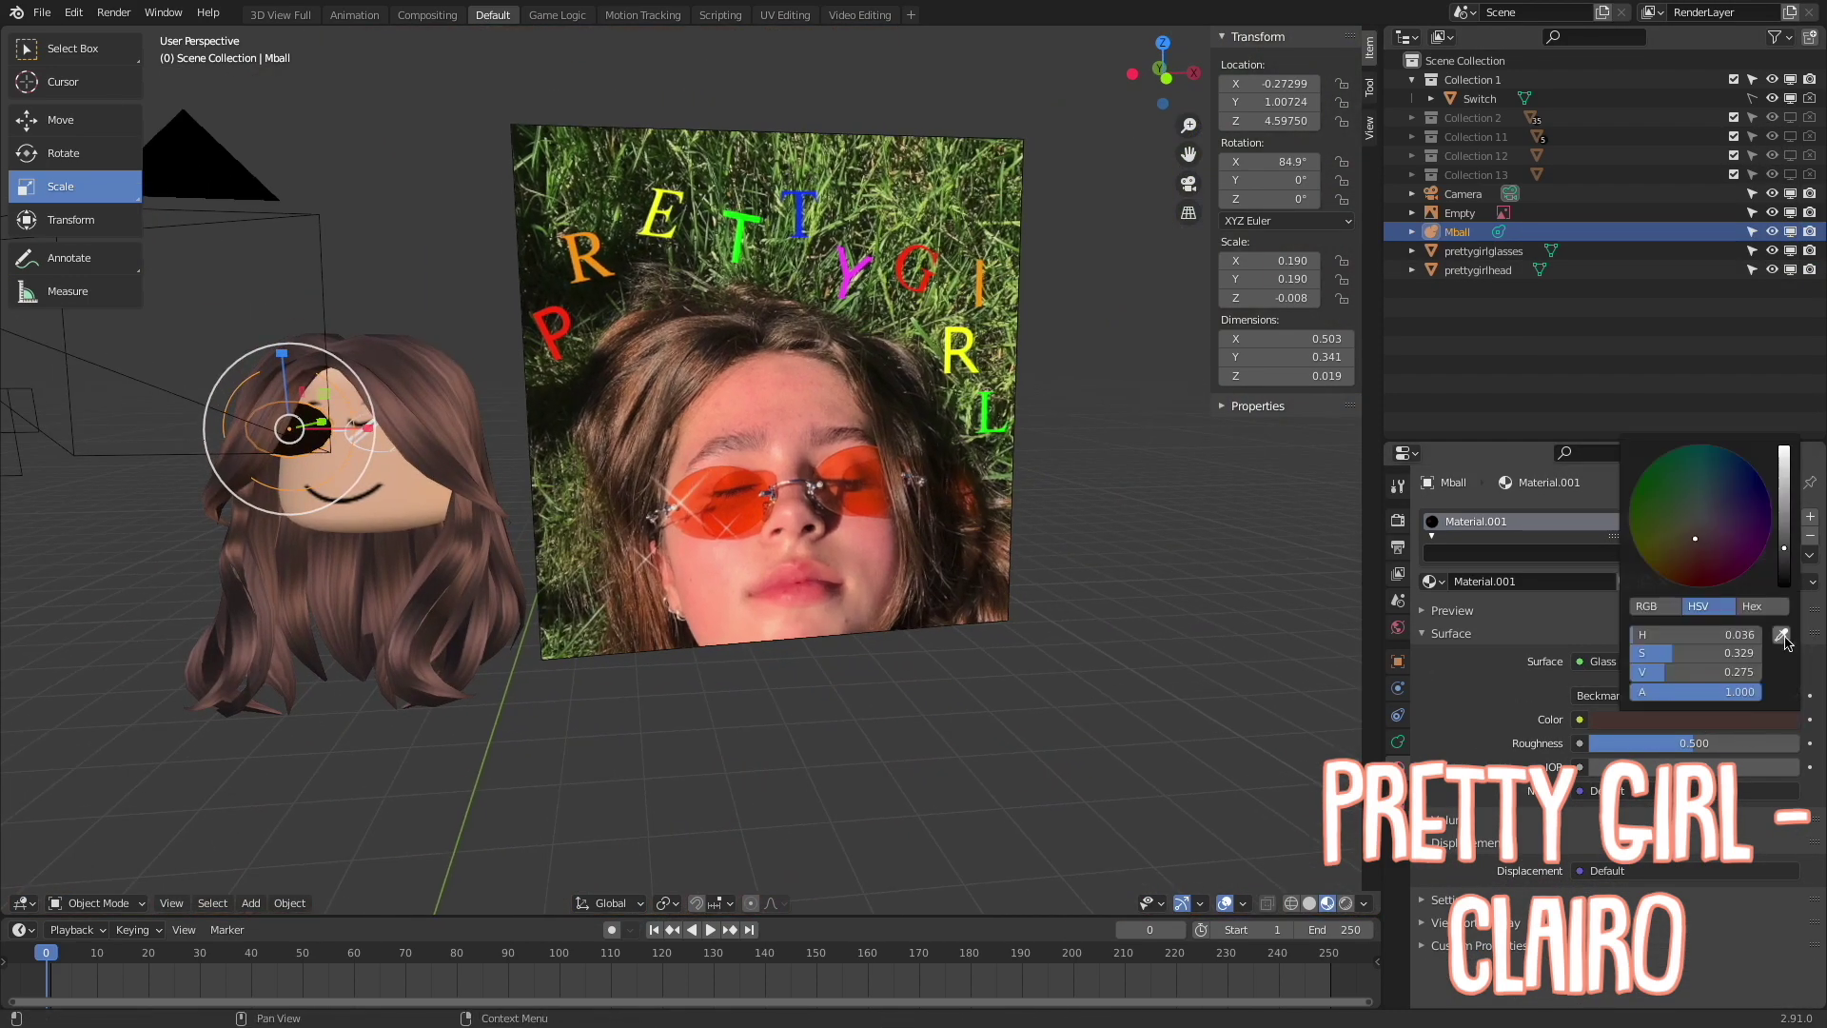
pyautogui.click(1781, 635)
pyautogui.click(857, 500)
pyautogui.click(1346, 903)
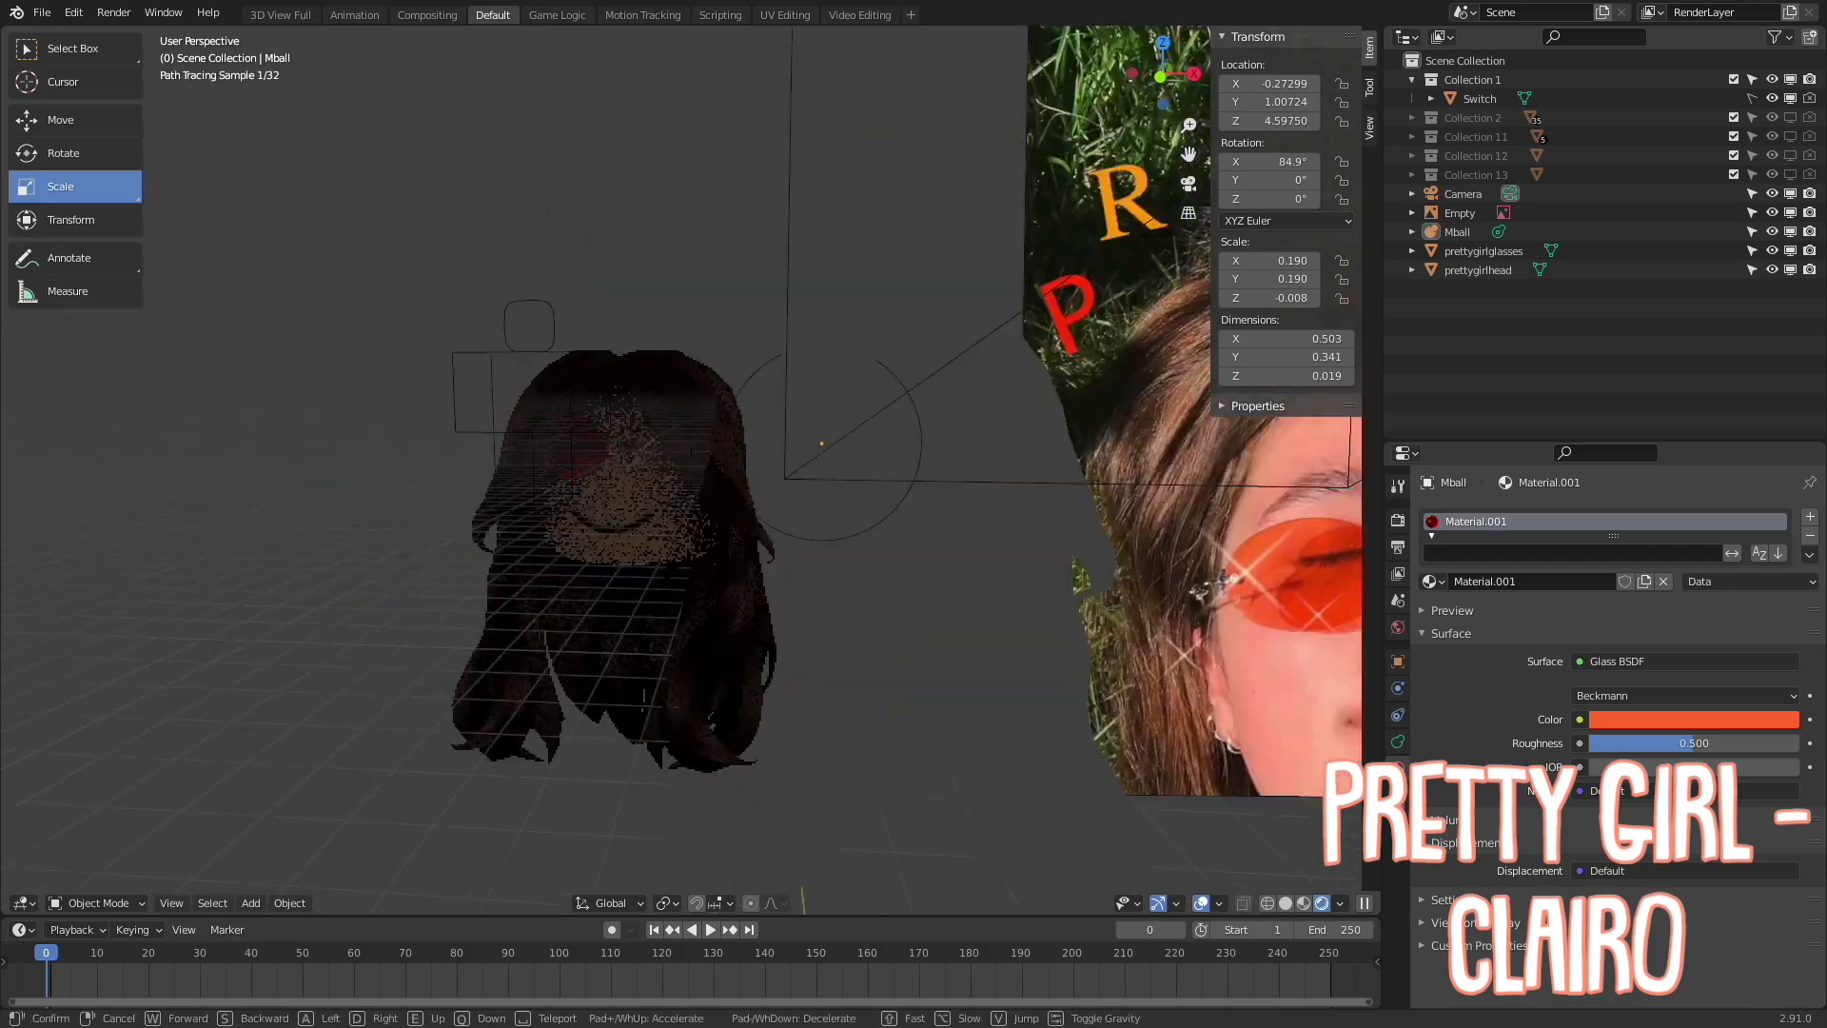
# Lighten the lens glass colour to a salmon-pink tint
pyautogui.scroll(5, 838, 704)
pyautogui.click(1397, 628)
pyautogui.click(1457, 231)
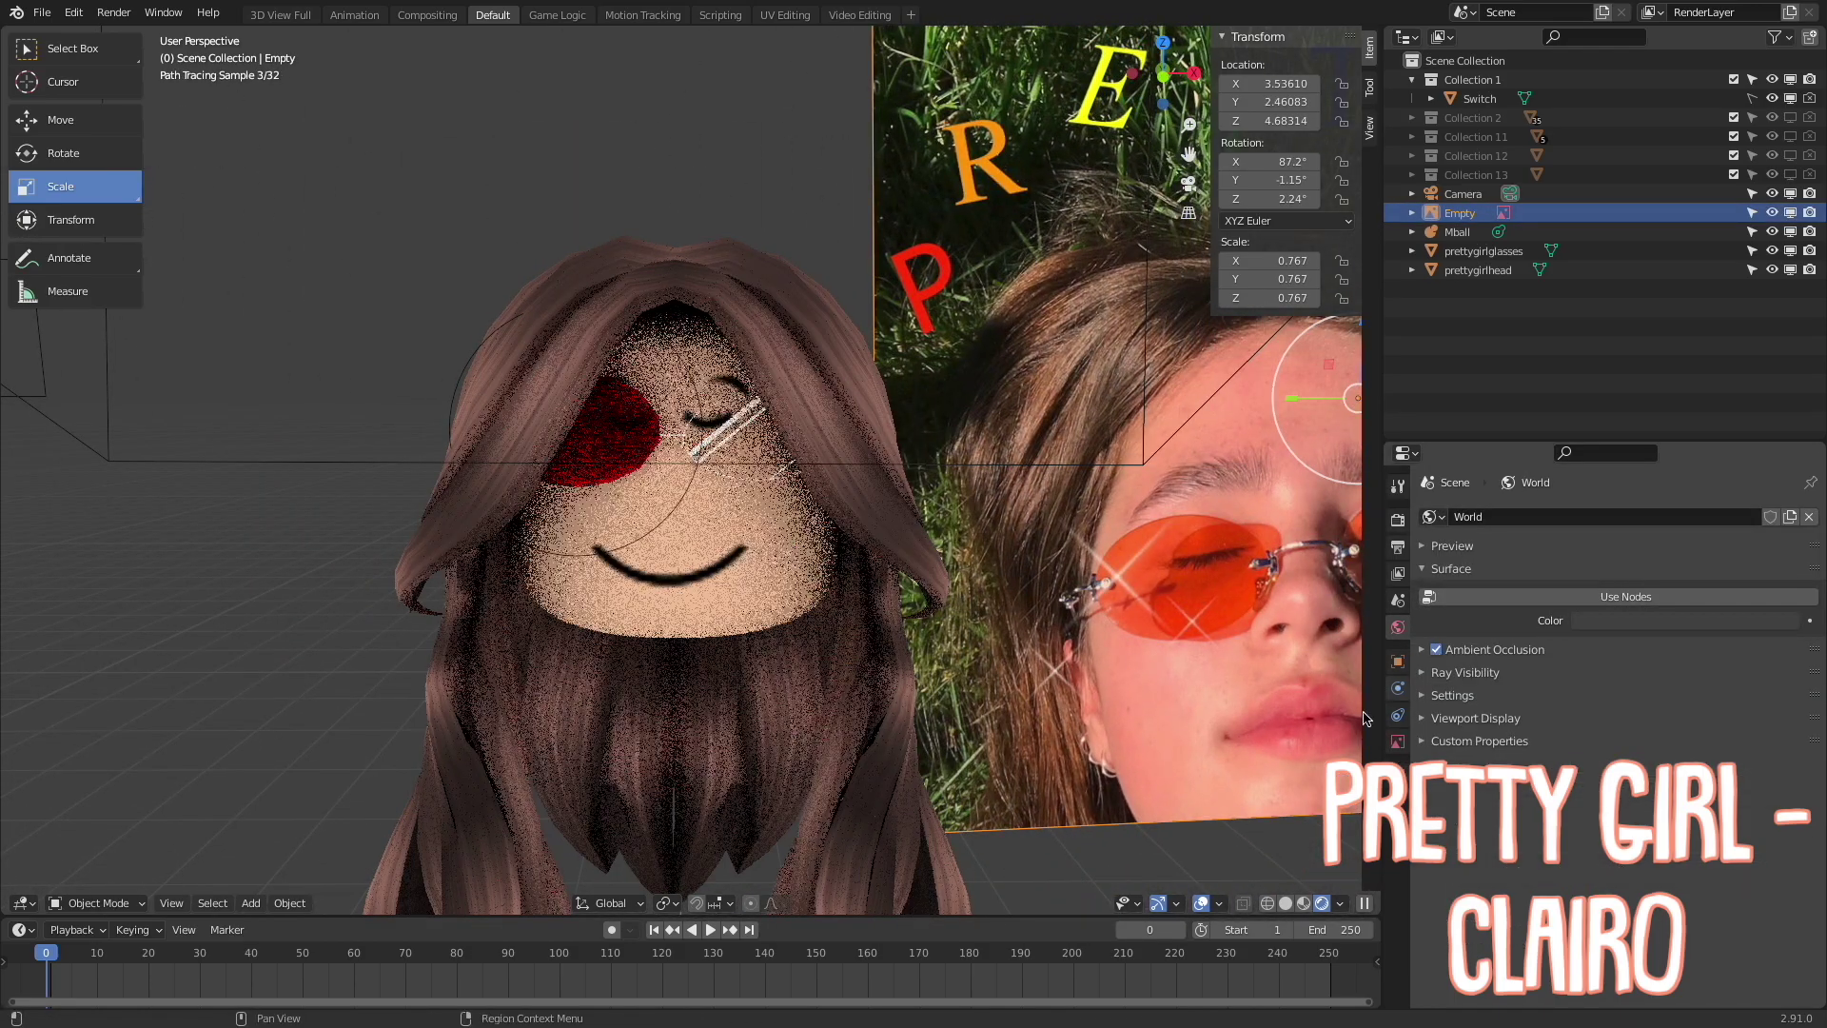
pyautogui.click(1397, 768)
pyautogui.click(1694, 719)
pyautogui.moveTo(1682, 566); pyautogui.dragTo(1689, 547)
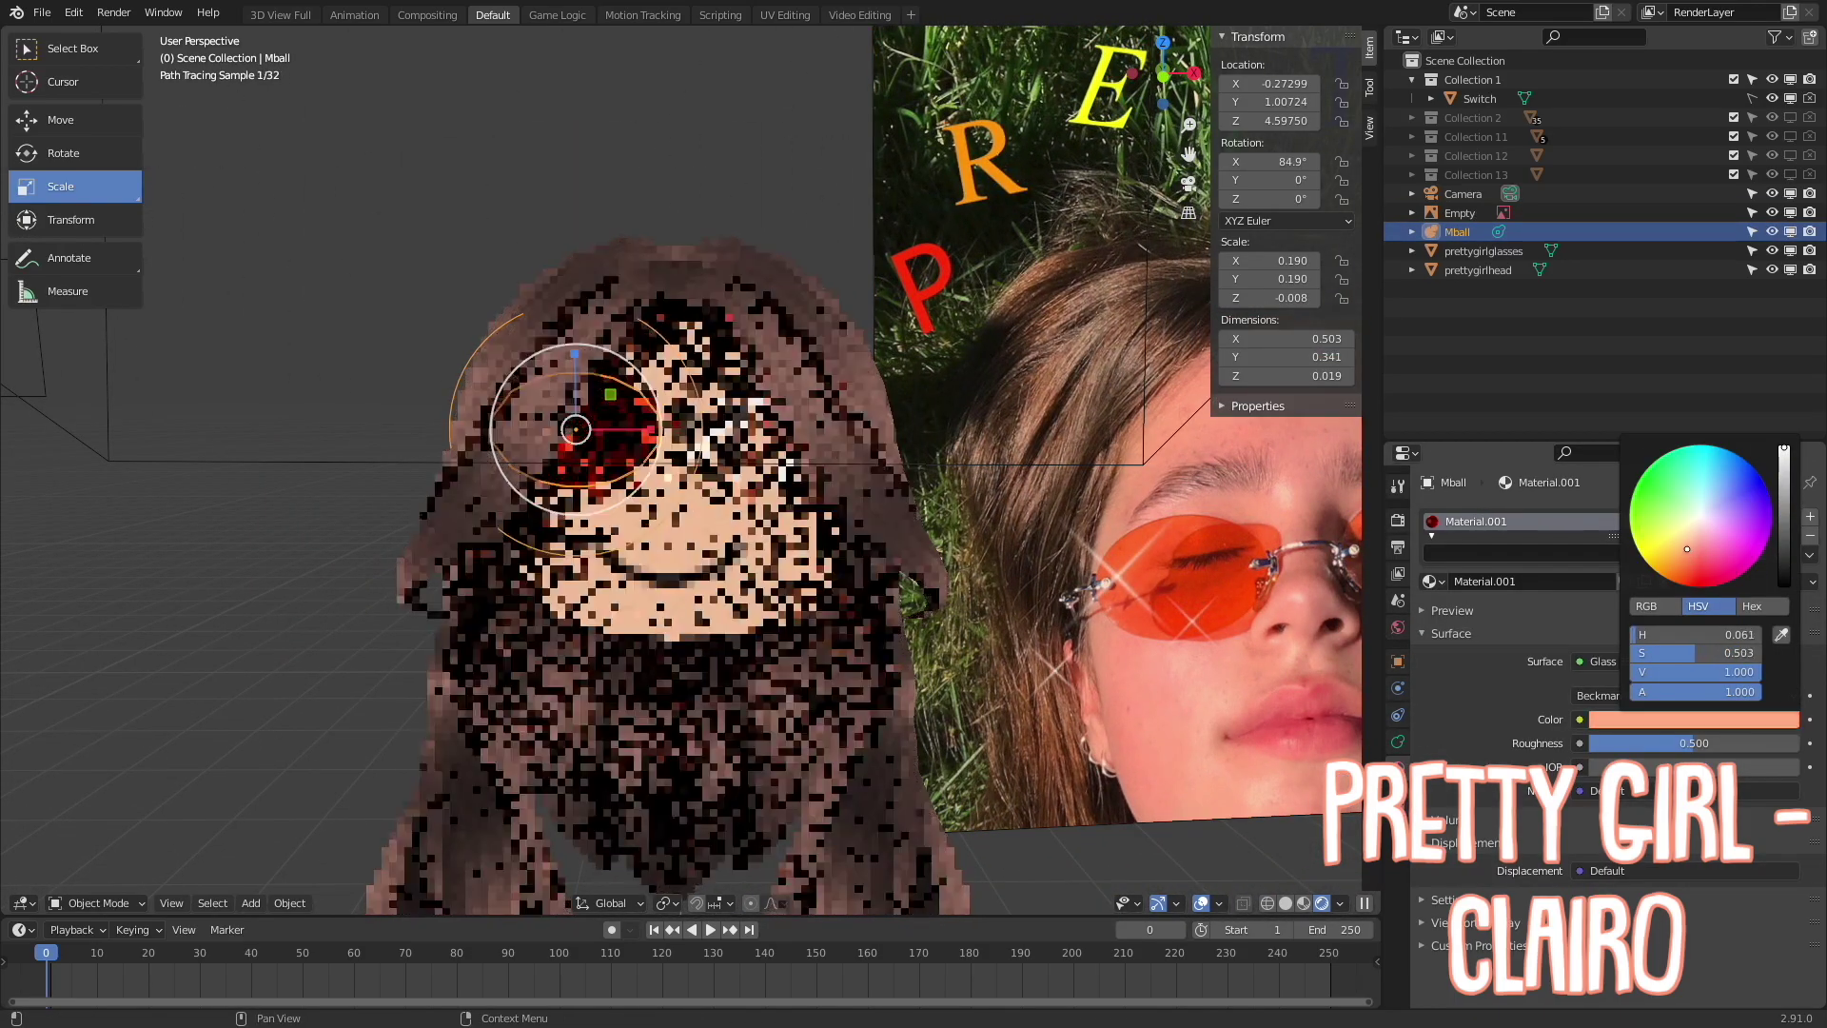
pyautogui.click(1142, 497)
pyautogui.click(1694, 720)
pyautogui.click(1690, 548)
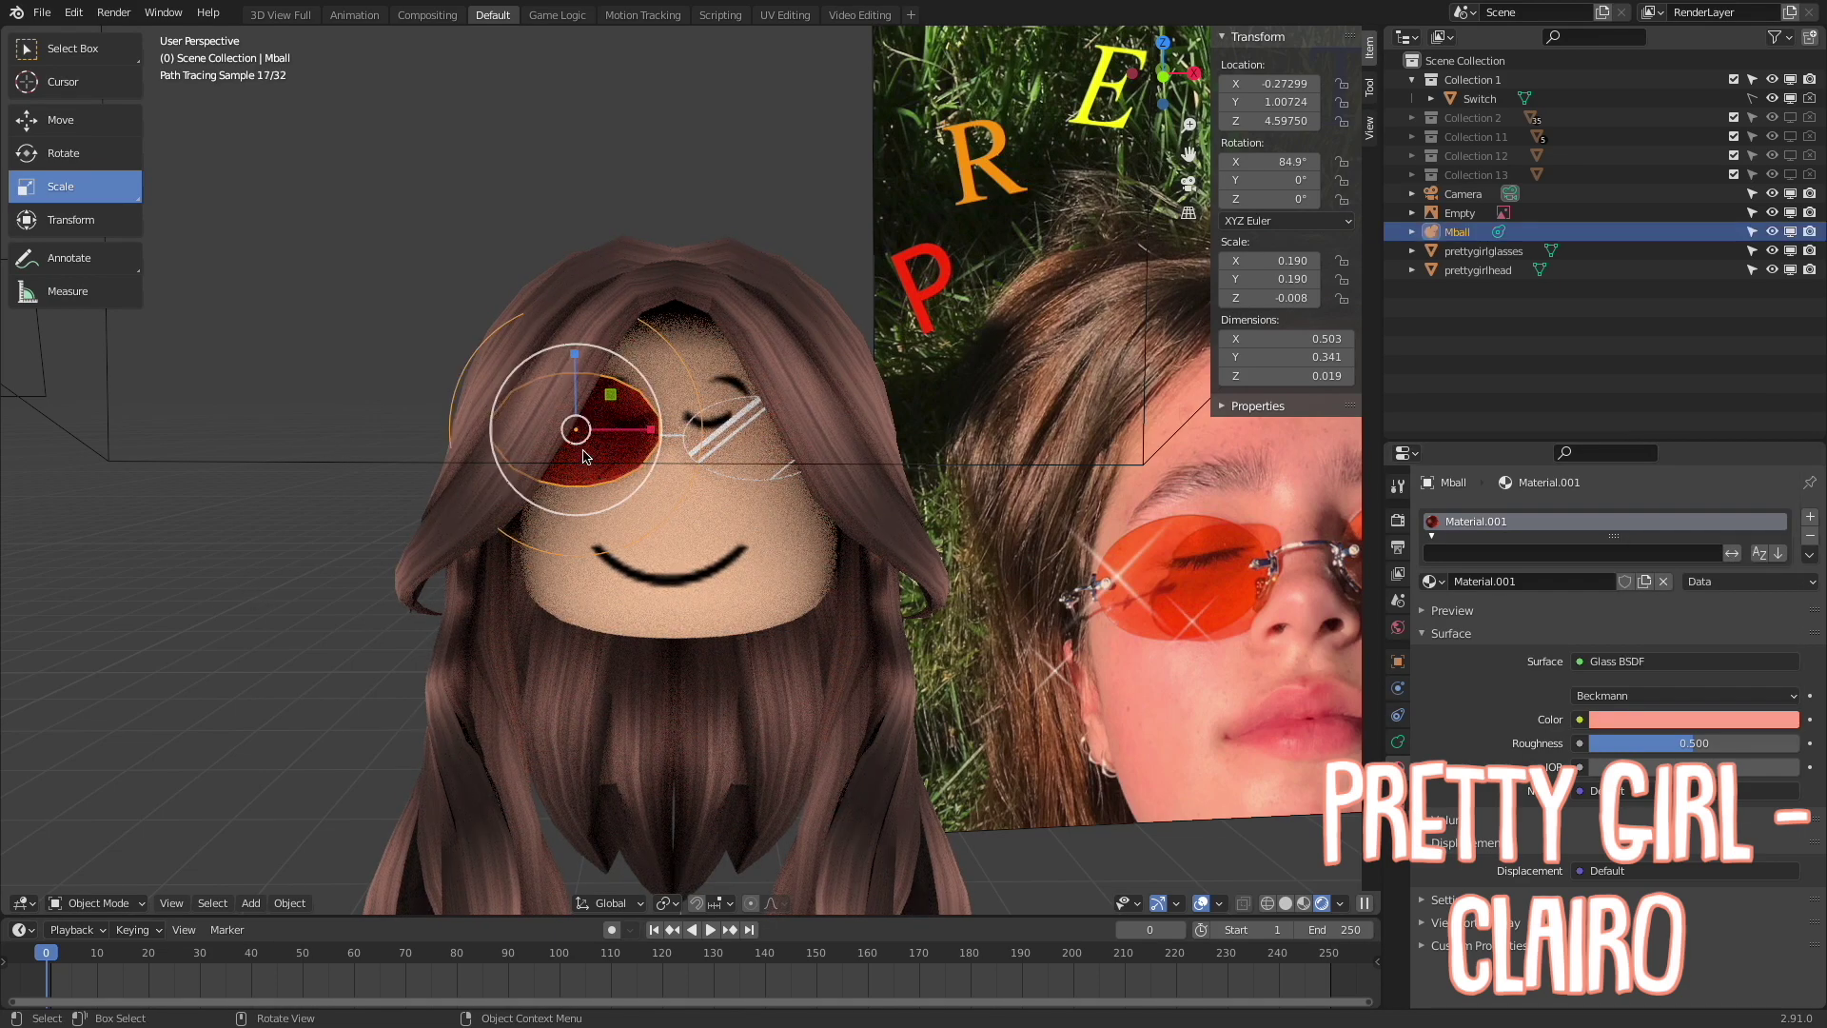
pyautogui.rightClick(1457, 231)
# Paste a copy of the lens metaball, Mball.001, near the eyes
pyautogui.click(1418, 288)
pyautogui.hotkey('ctrl', 'v')
pyautogui.press('g')
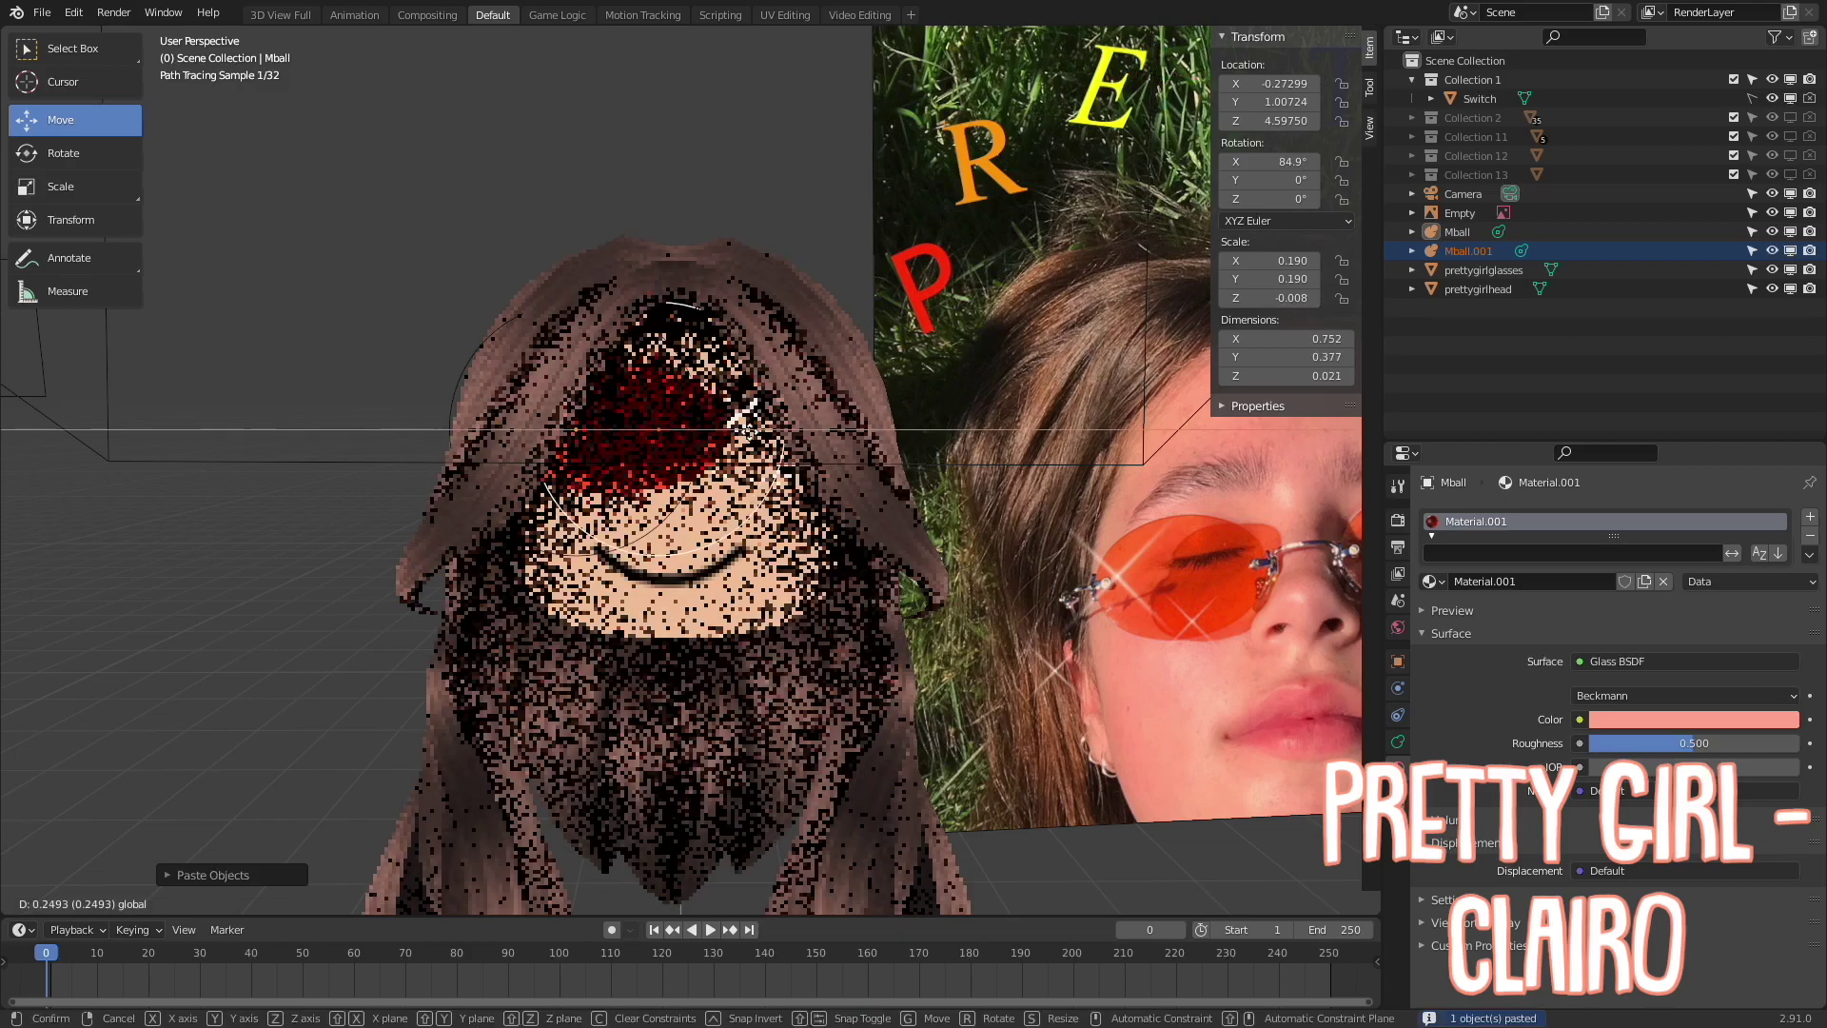
pyautogui.click(861, 443)
pyautogui.press('g')
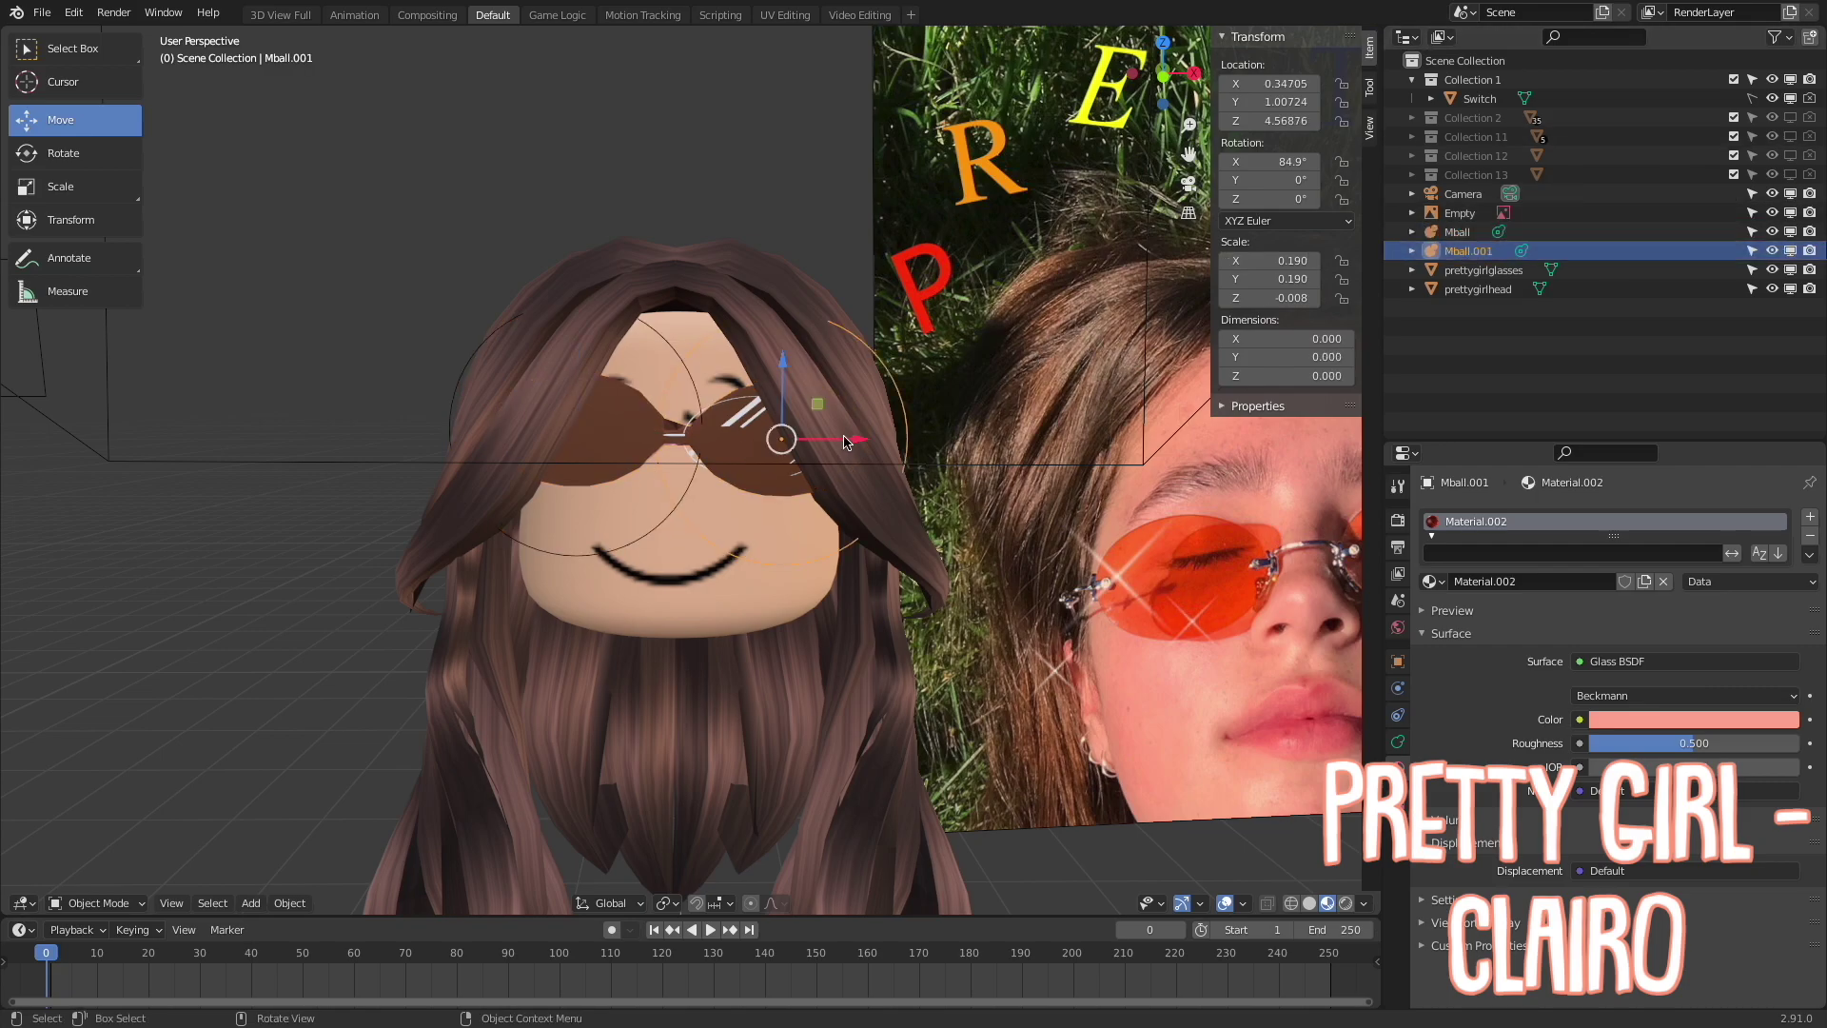
pyautogui.click(850, 436)
# Move the lens copy along X over the other eye and tilt it slightly
pyautogui.click(679, 466)
pyautogui.press('g')
pyautogui.press('x')
pyautogui.click(836, 437)
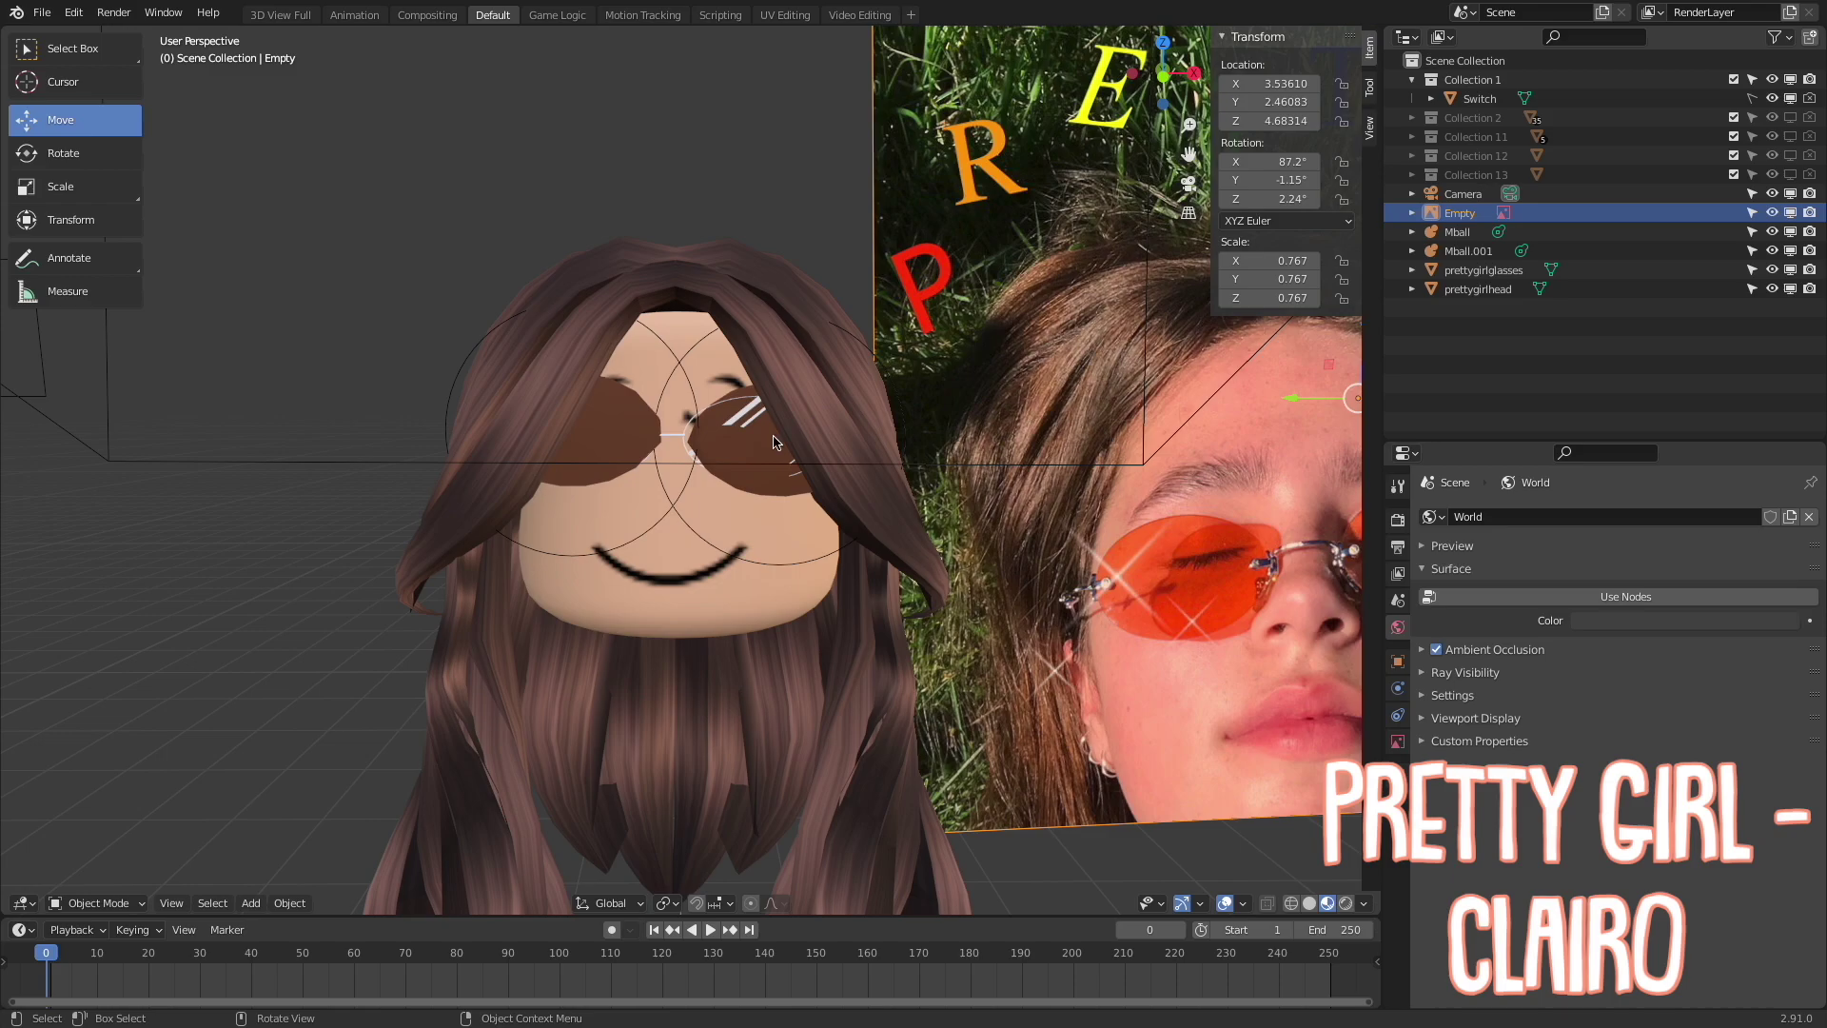
pyautogui.click(63, 152)
pyautogui.moveTo(778, 433)
pyautogui.mouseDown()
pyautogui.moveTo(785, 412)
pyautogui.moveTo(794, 436)
pyautogui.mouseUp()
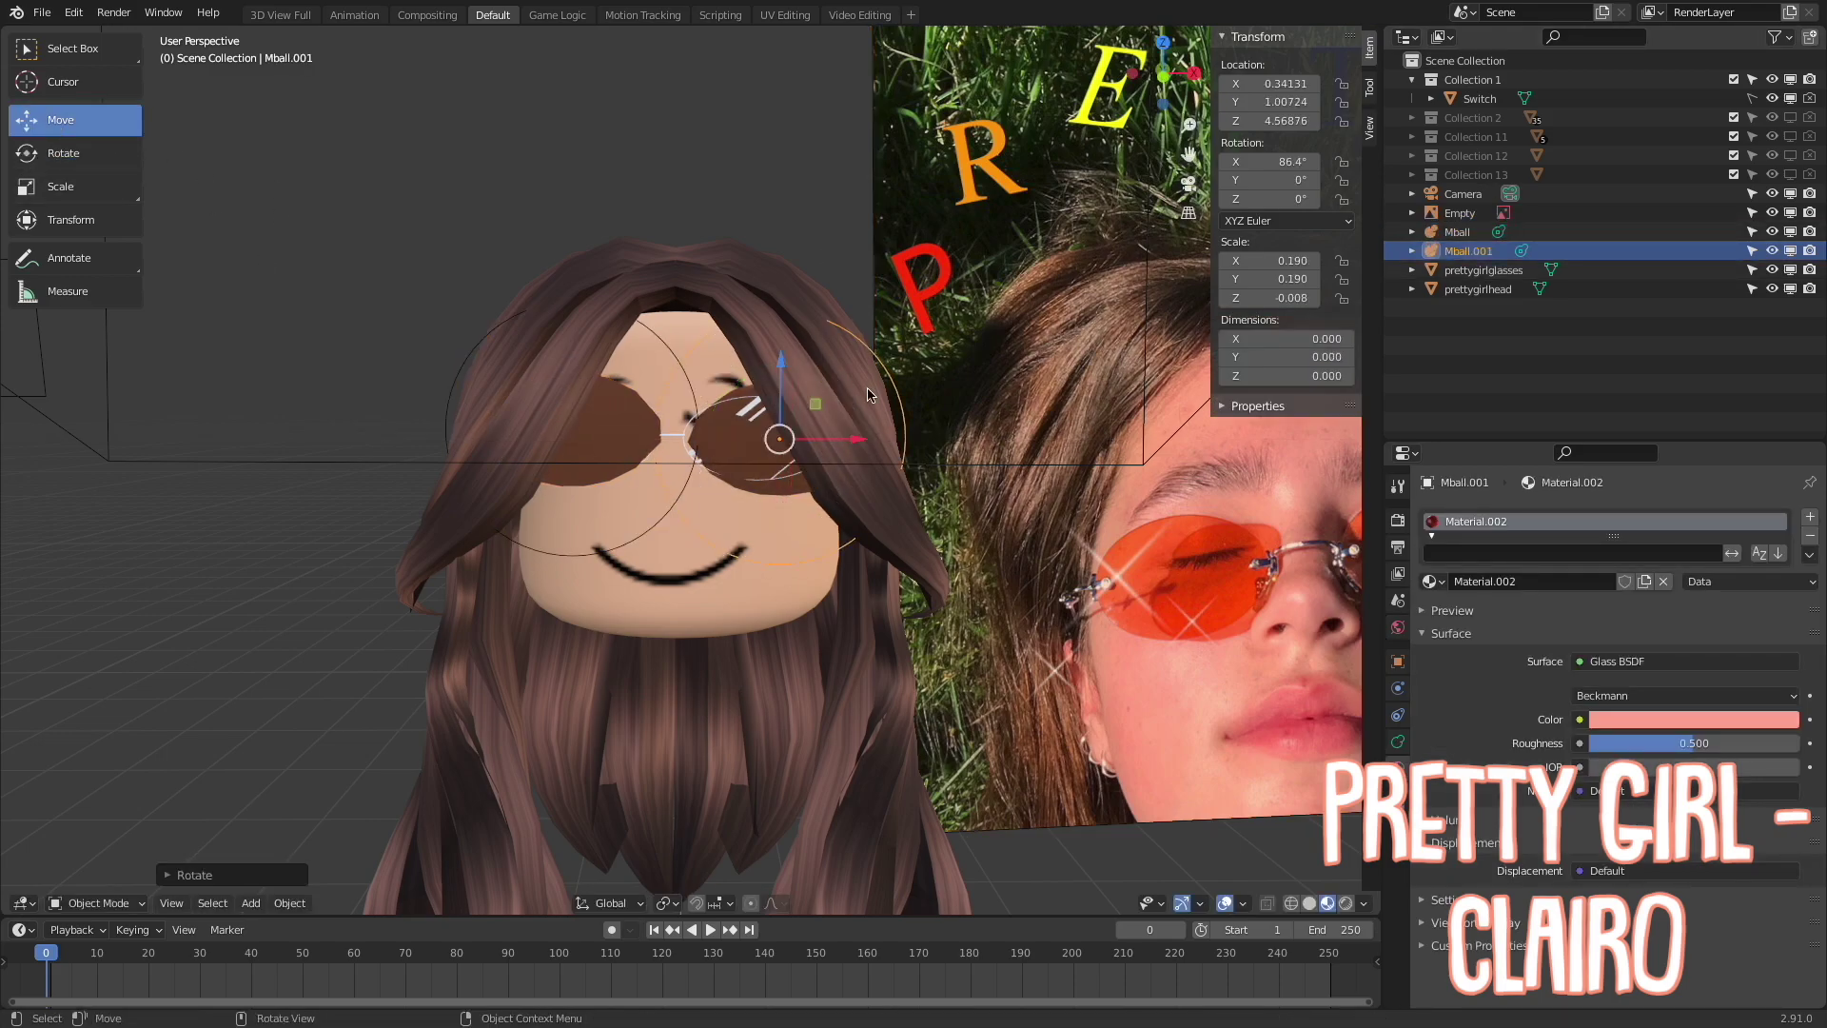
# Preview both lenses from the camera view in rendered shading
pyautogui.hotkey('shift', '`')
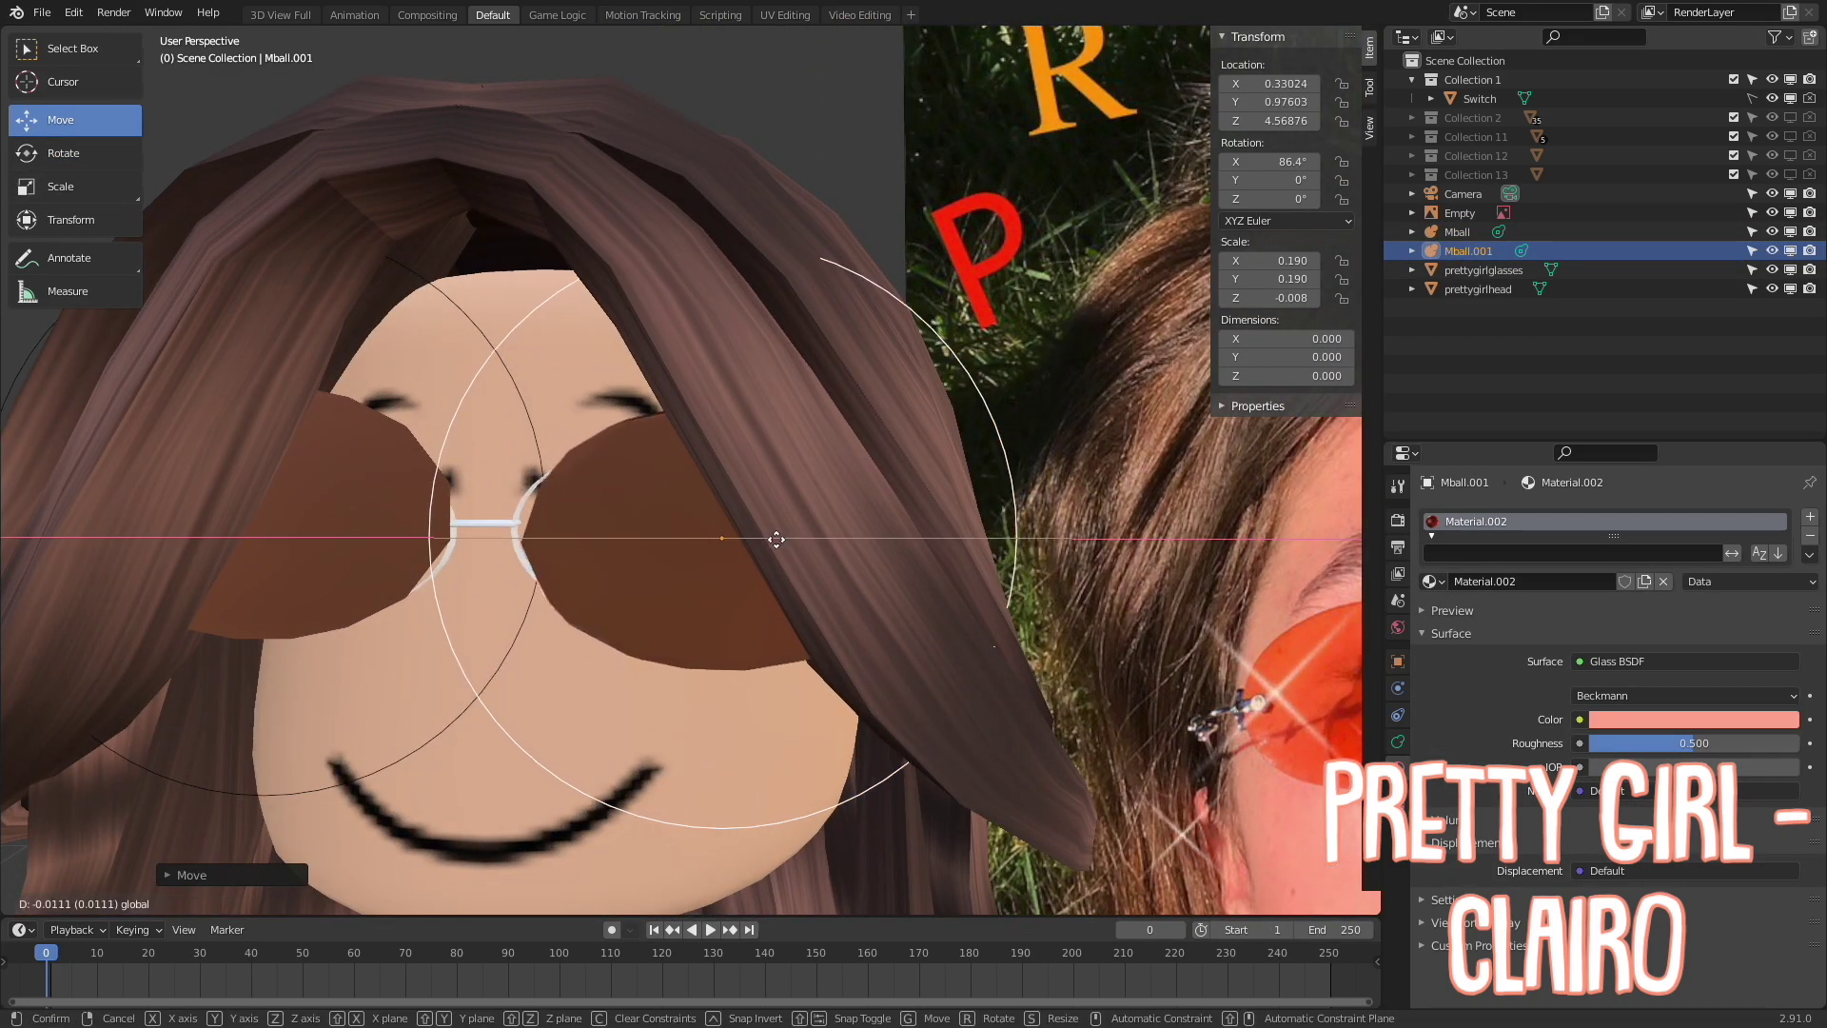
pyautogui.click(776, 224)
pyautogui.press('KP_0')
pyautogui.press('z')
pyautogui.click(776, 223)
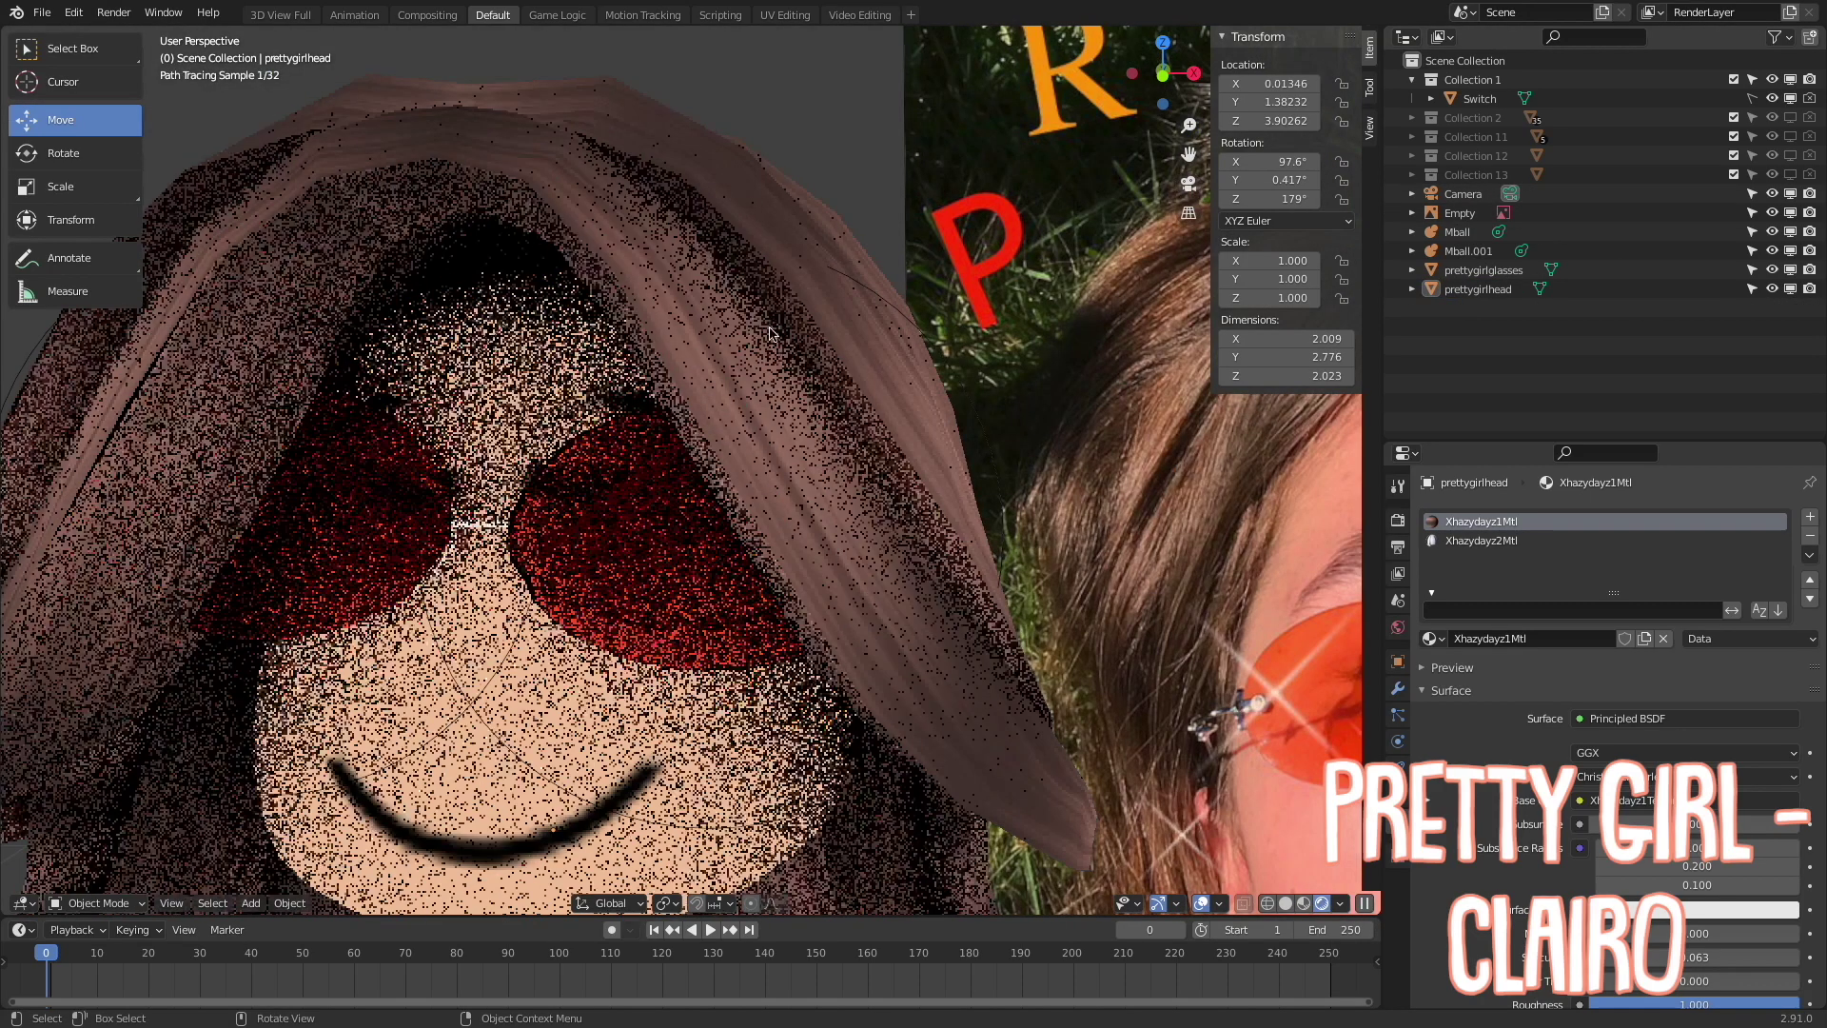
# Render a test image from the camera view and close the render window
pyautogui.moveTo(723, 495); pyautogui.dragTo(804, 531, button='middle')
pyautogui.click(804, 532)
pyautogui.click(1188, 184)
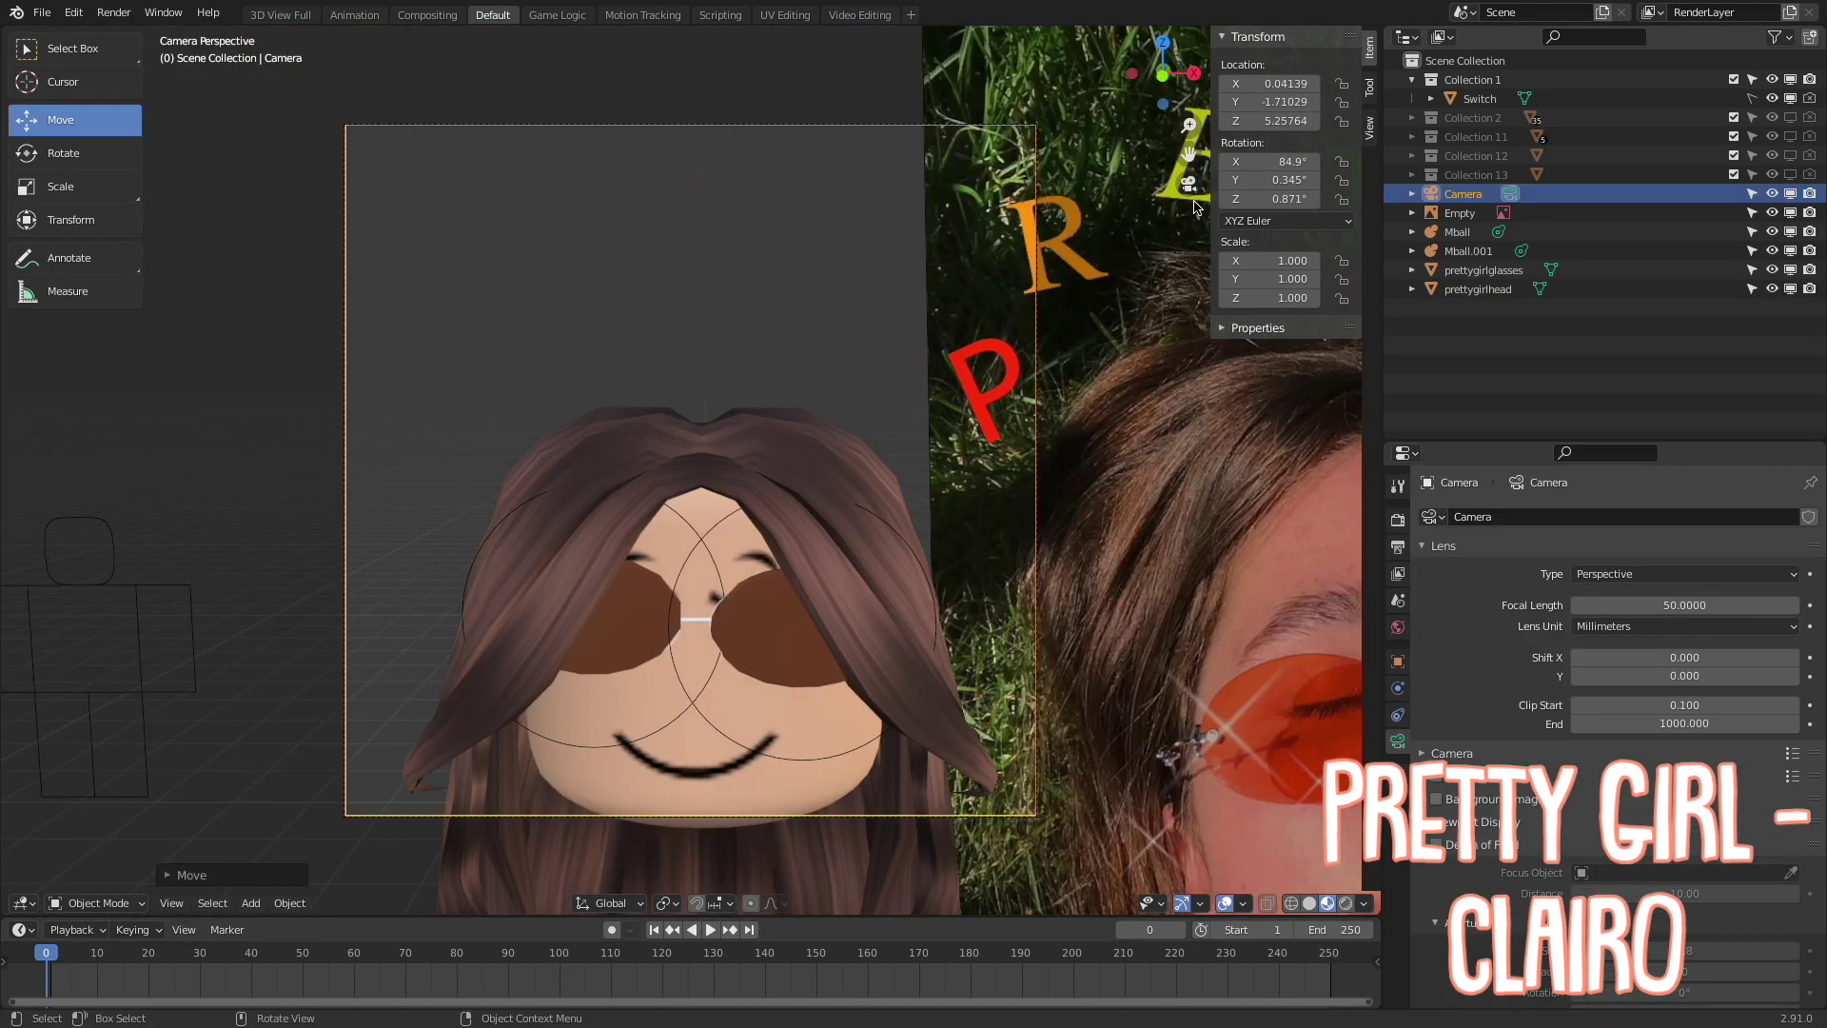
pyautogui.click(125, 30)
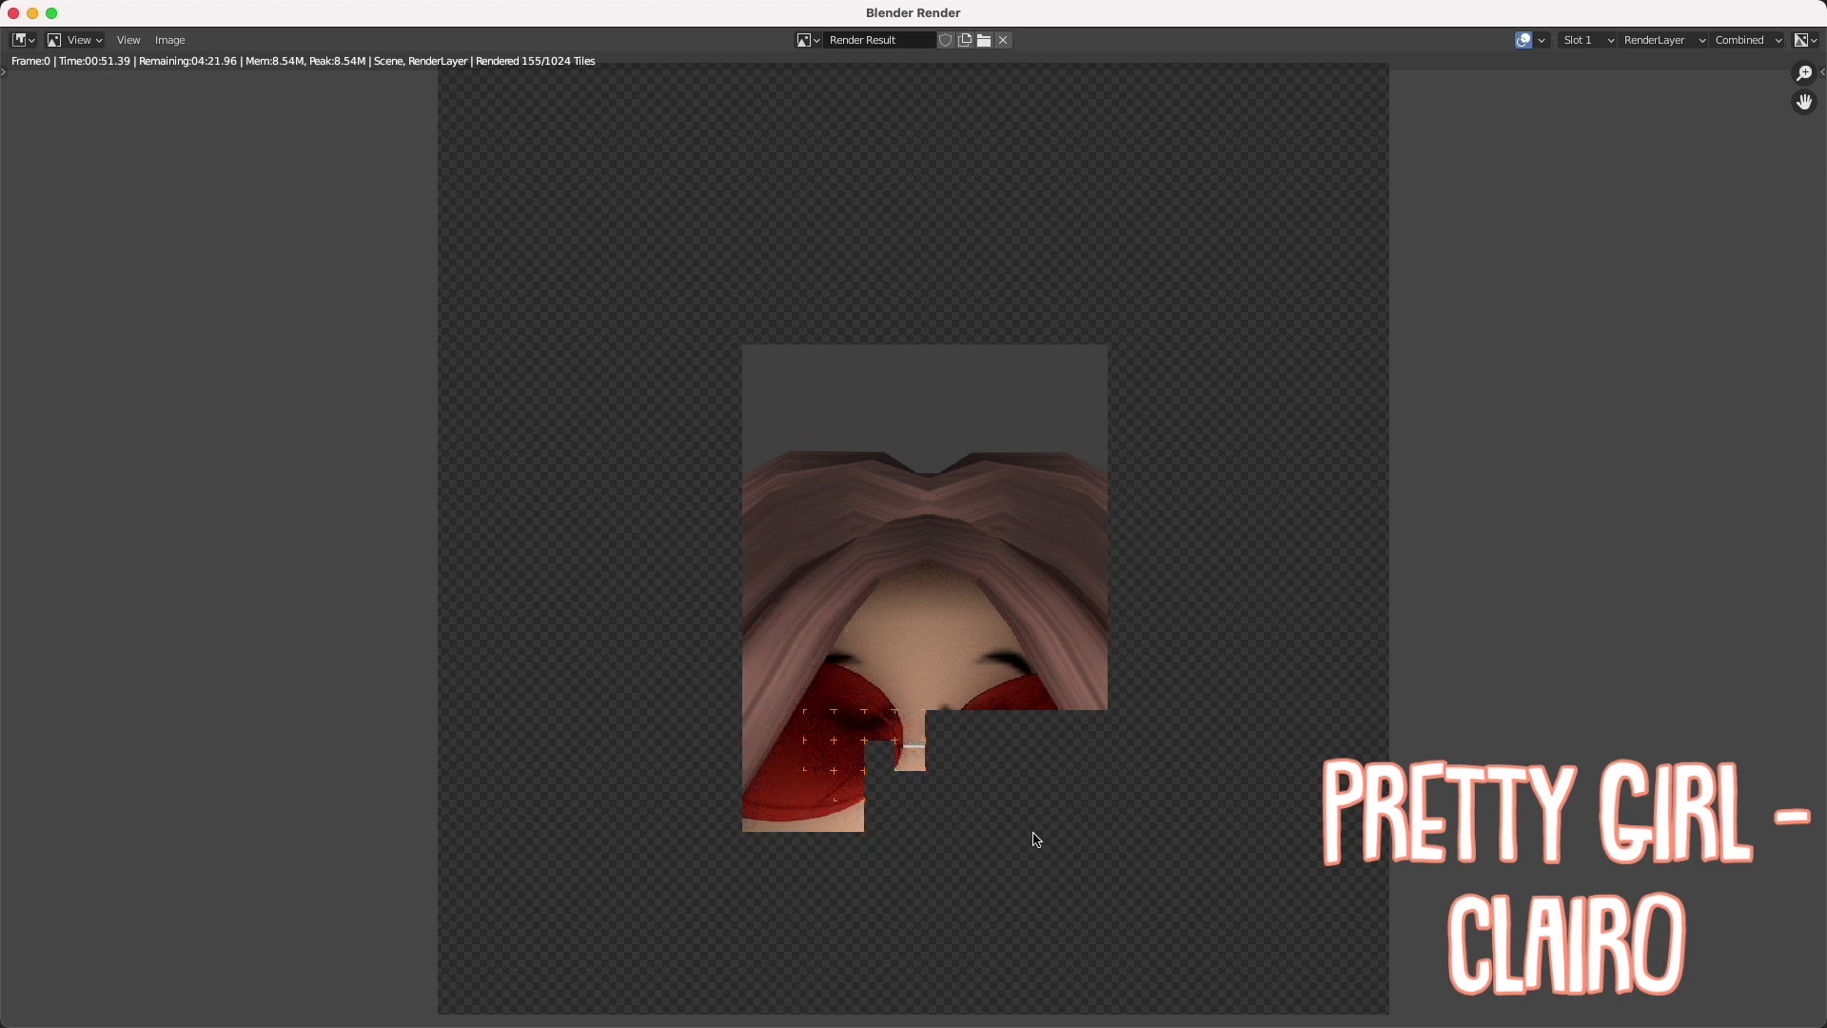
pyautogui.click(13, 12)
# Select the prettygirlglasses wire frame and enter Edit Mode
pyautogui.click(1514, 271)
pyautogui.click(95, 904)
pyautogui.click(95, 861)
pyautogui.rightClick(645, 686)
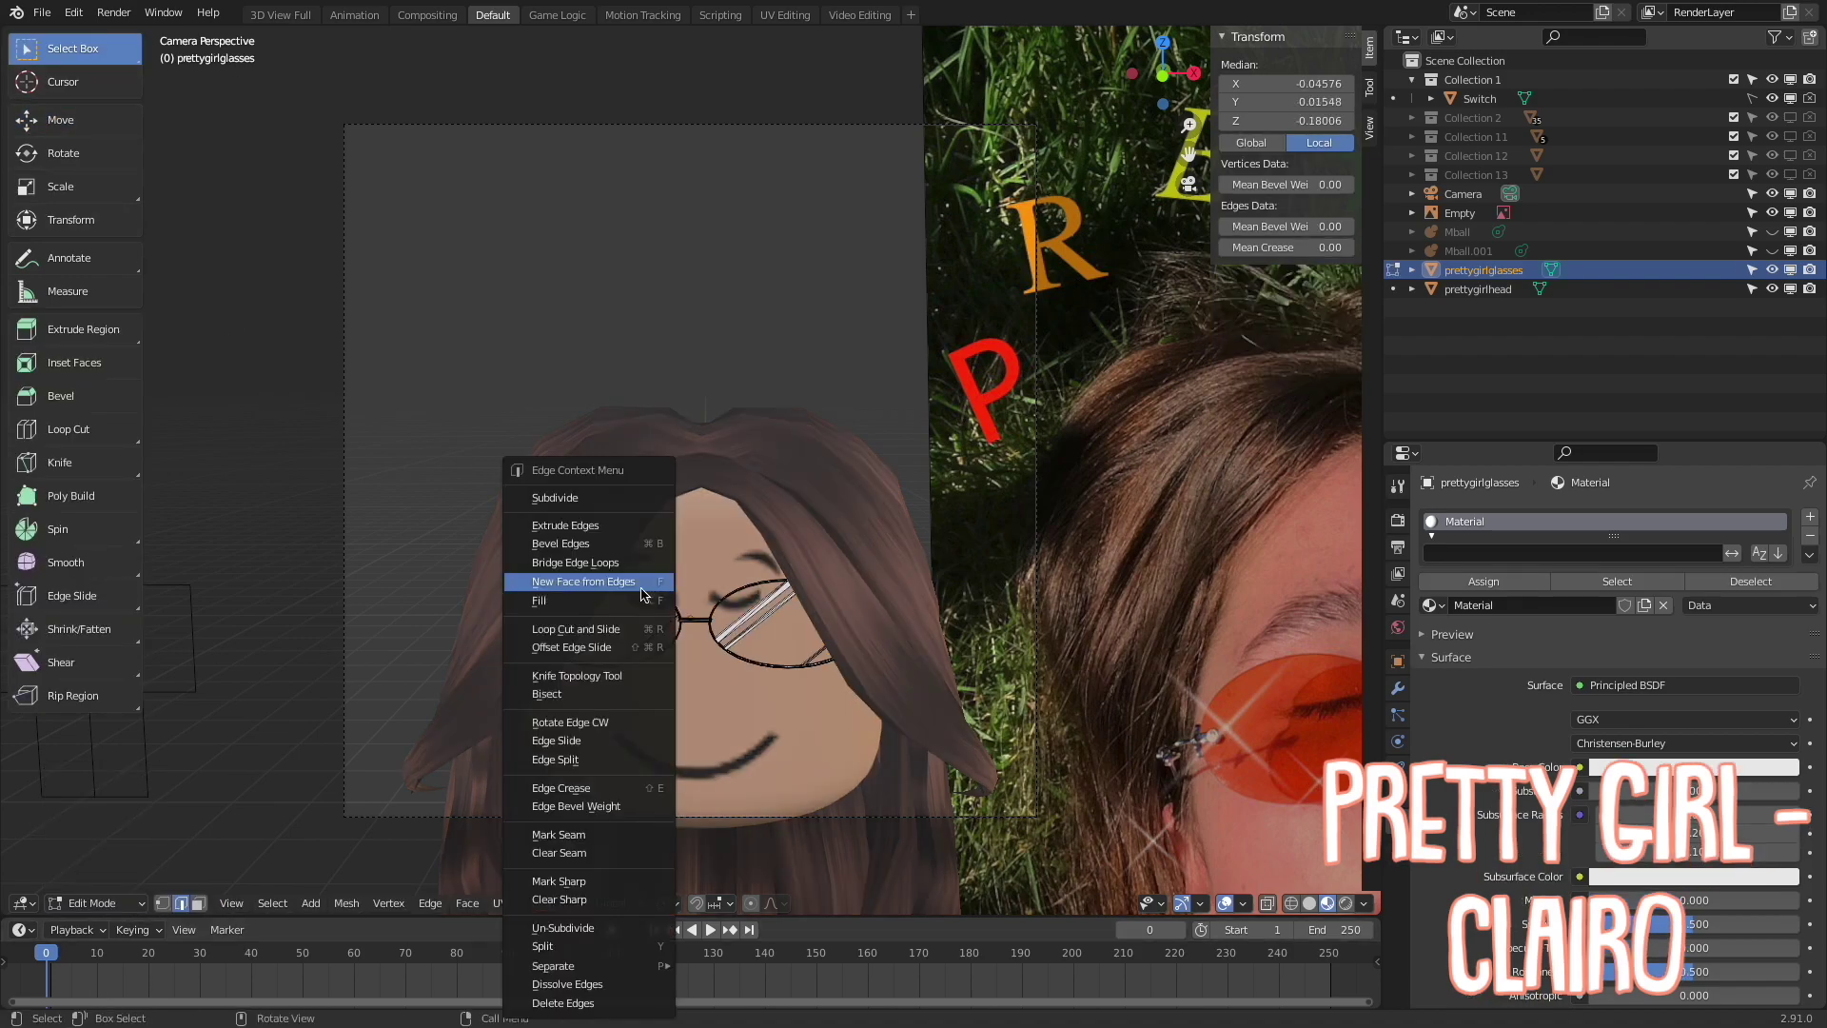
# Box-select the left lens frame and try repositioning it
pyautogui.moveTo(533, 528); pyautogui.dragTo(582, 628)
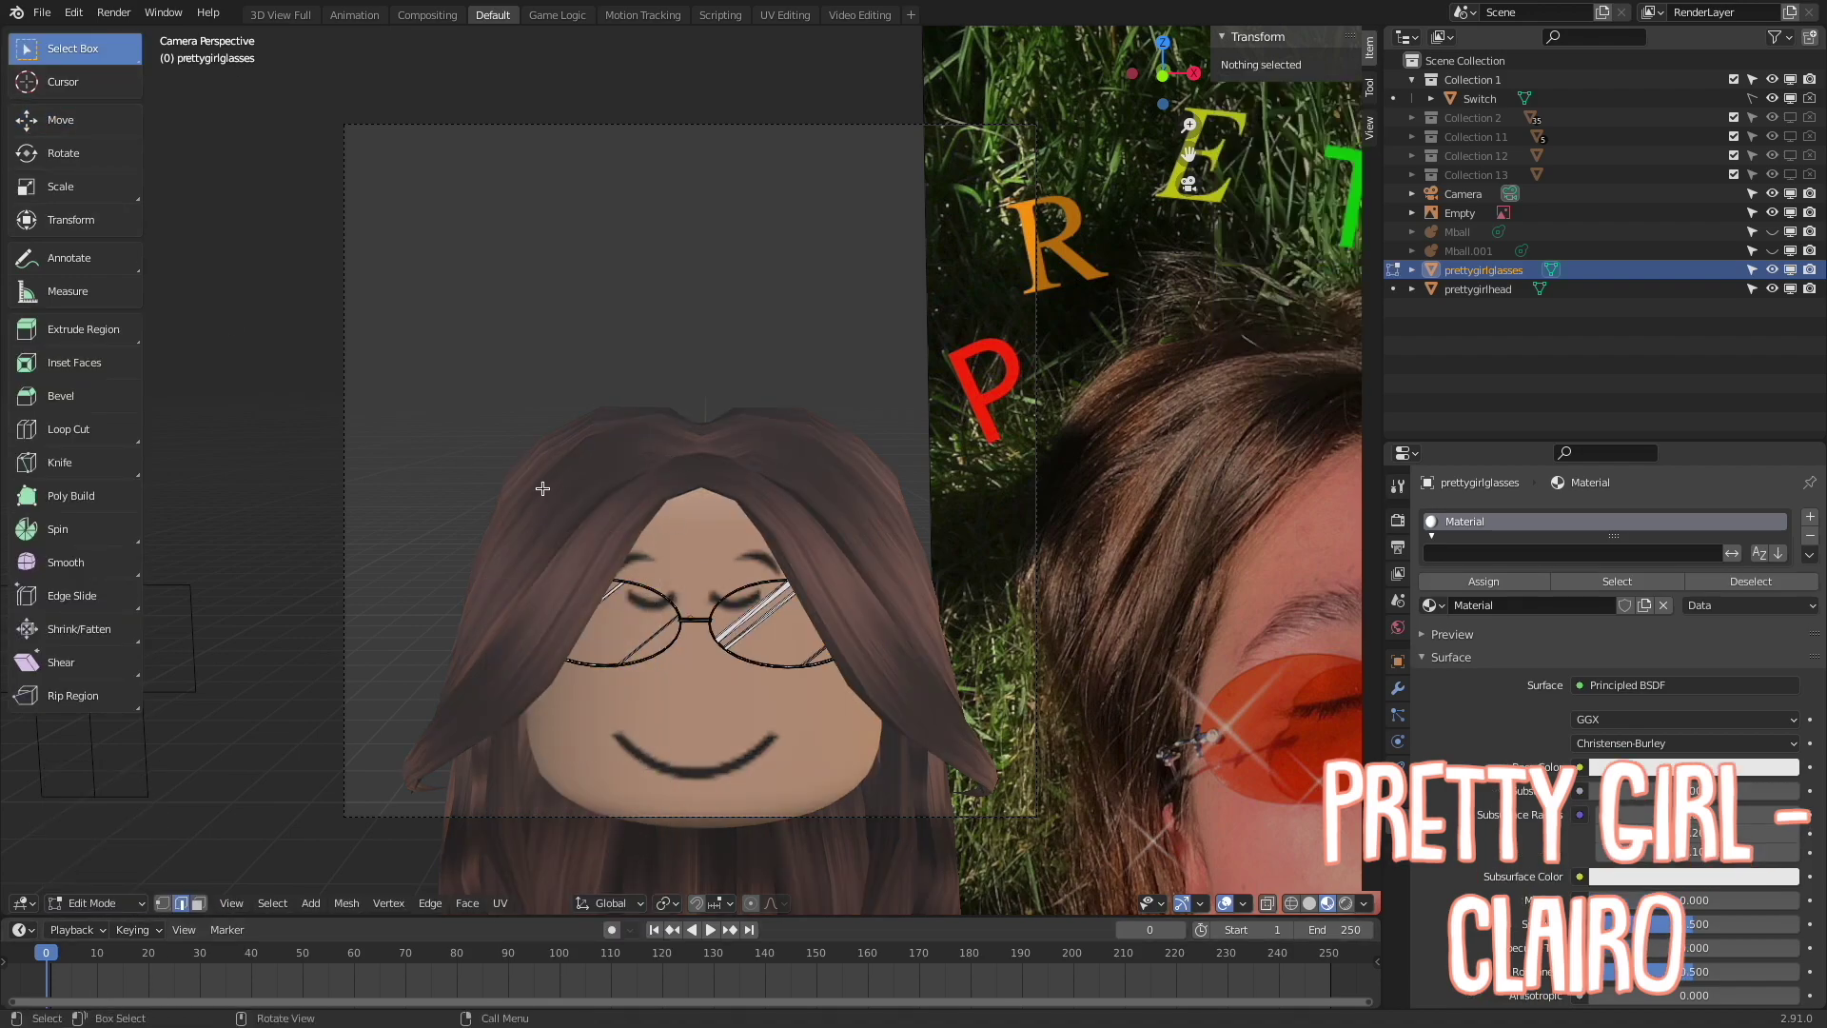
pyautogui.moveTo(542, 488); pyautogui.dragTo(676, 778)
pyautogui.hotkey('shift', 'space')
pyautogui.press('g')
pyautogui.moveTo(666, 614); pyautogui.dragTo(669, 610)
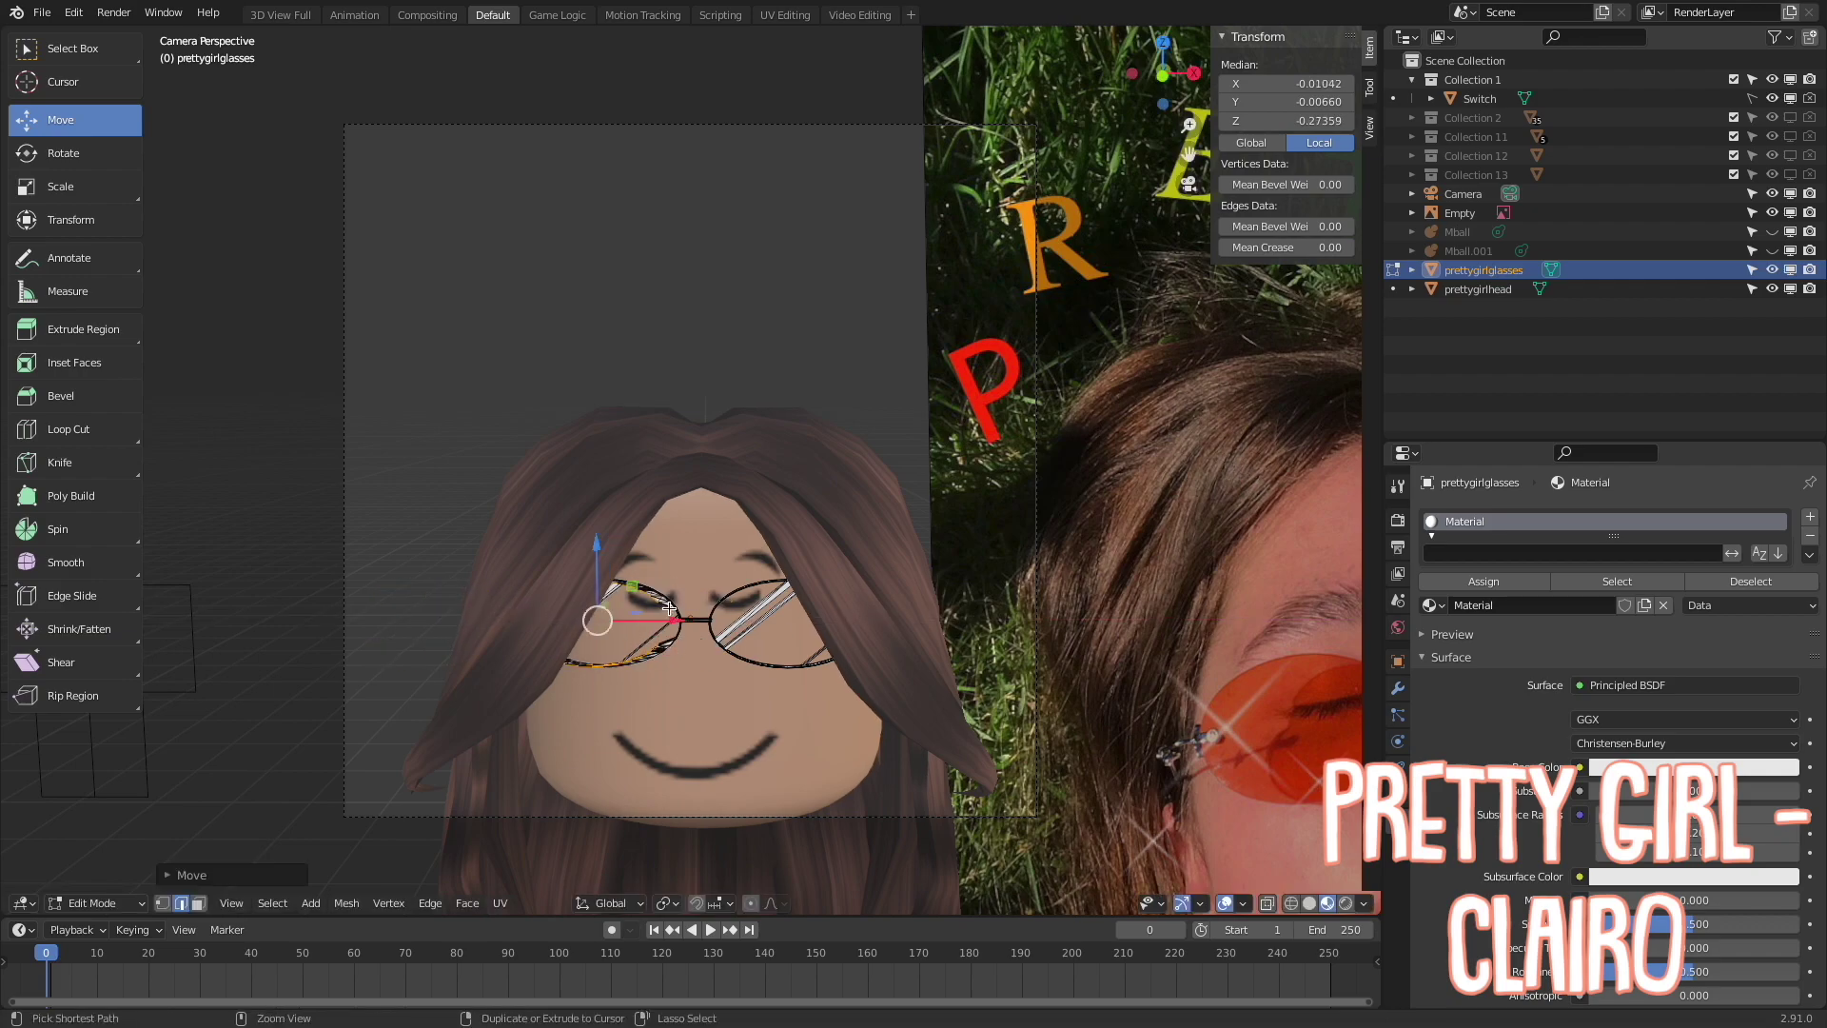
pyautogui.click(603, 562)
pyautogui.hotkey('alt', 'a')
# Select the whole glasses mesh, try a loop cut, then return to Object Mode
pyautogui.moveTo(171, 280); pyautogui.dragTo(1099, 799)
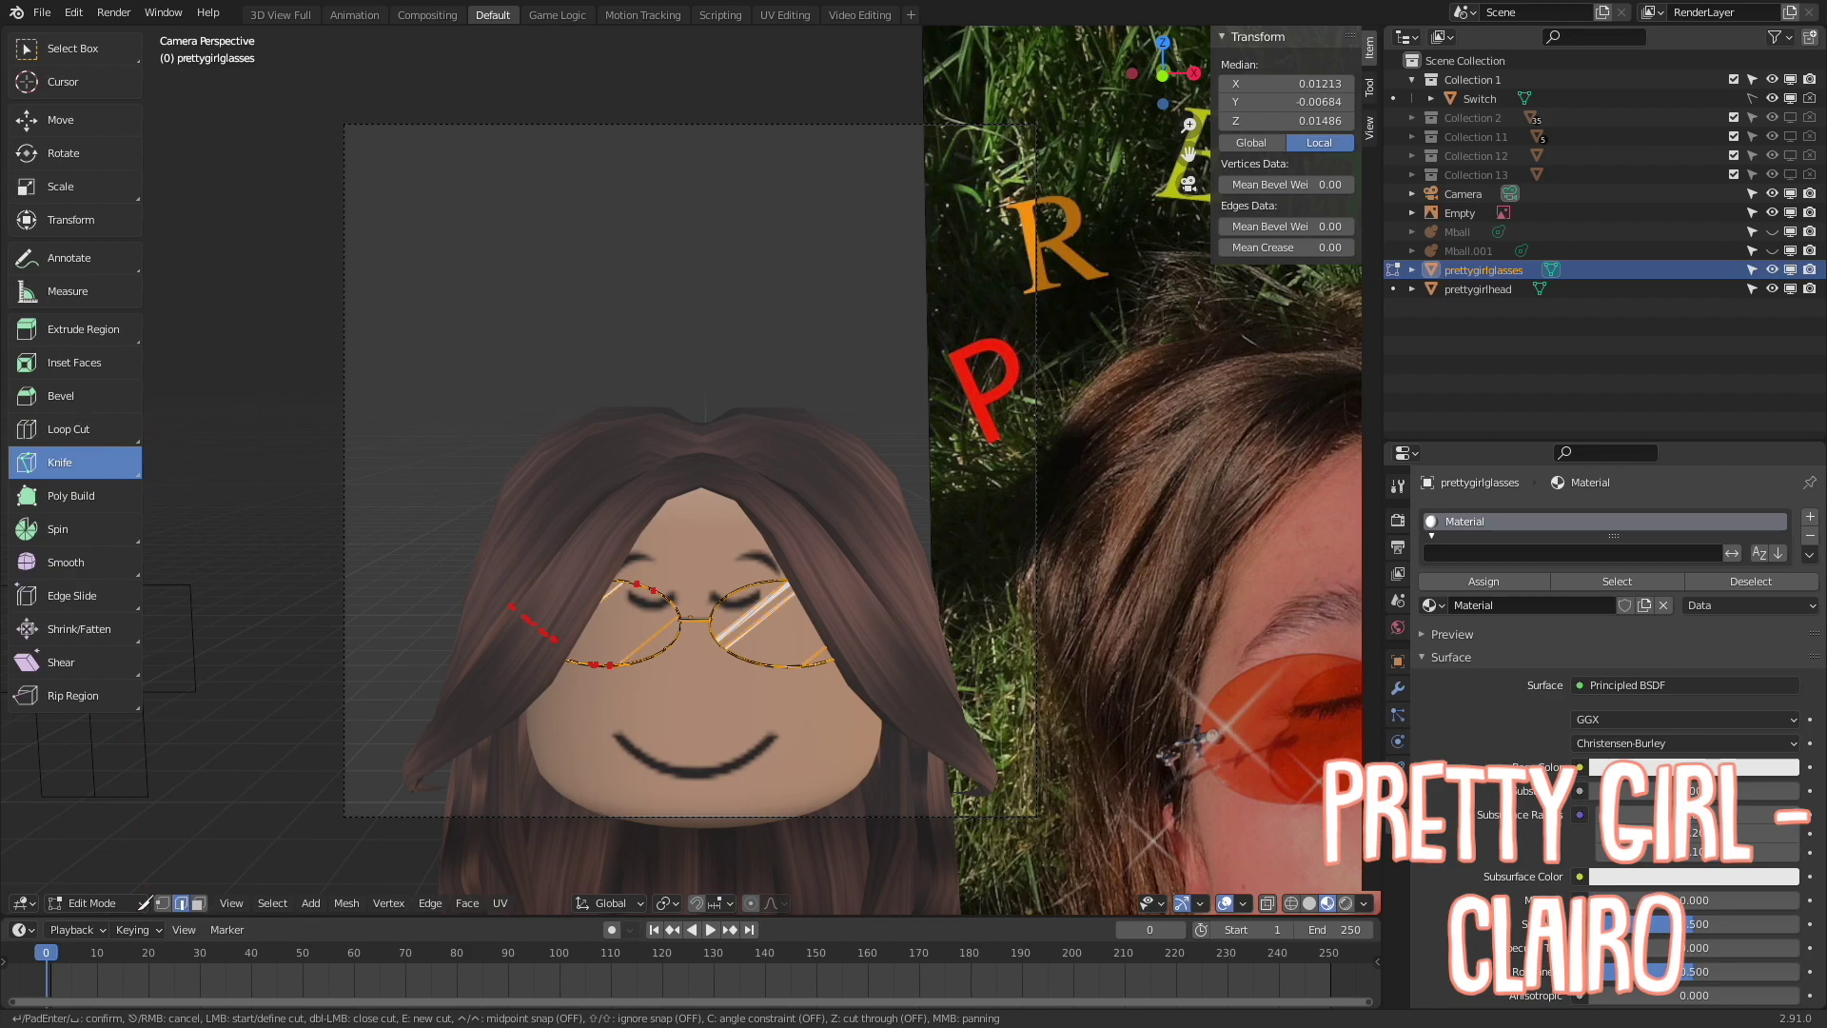
pyautogui.click(646, 590)
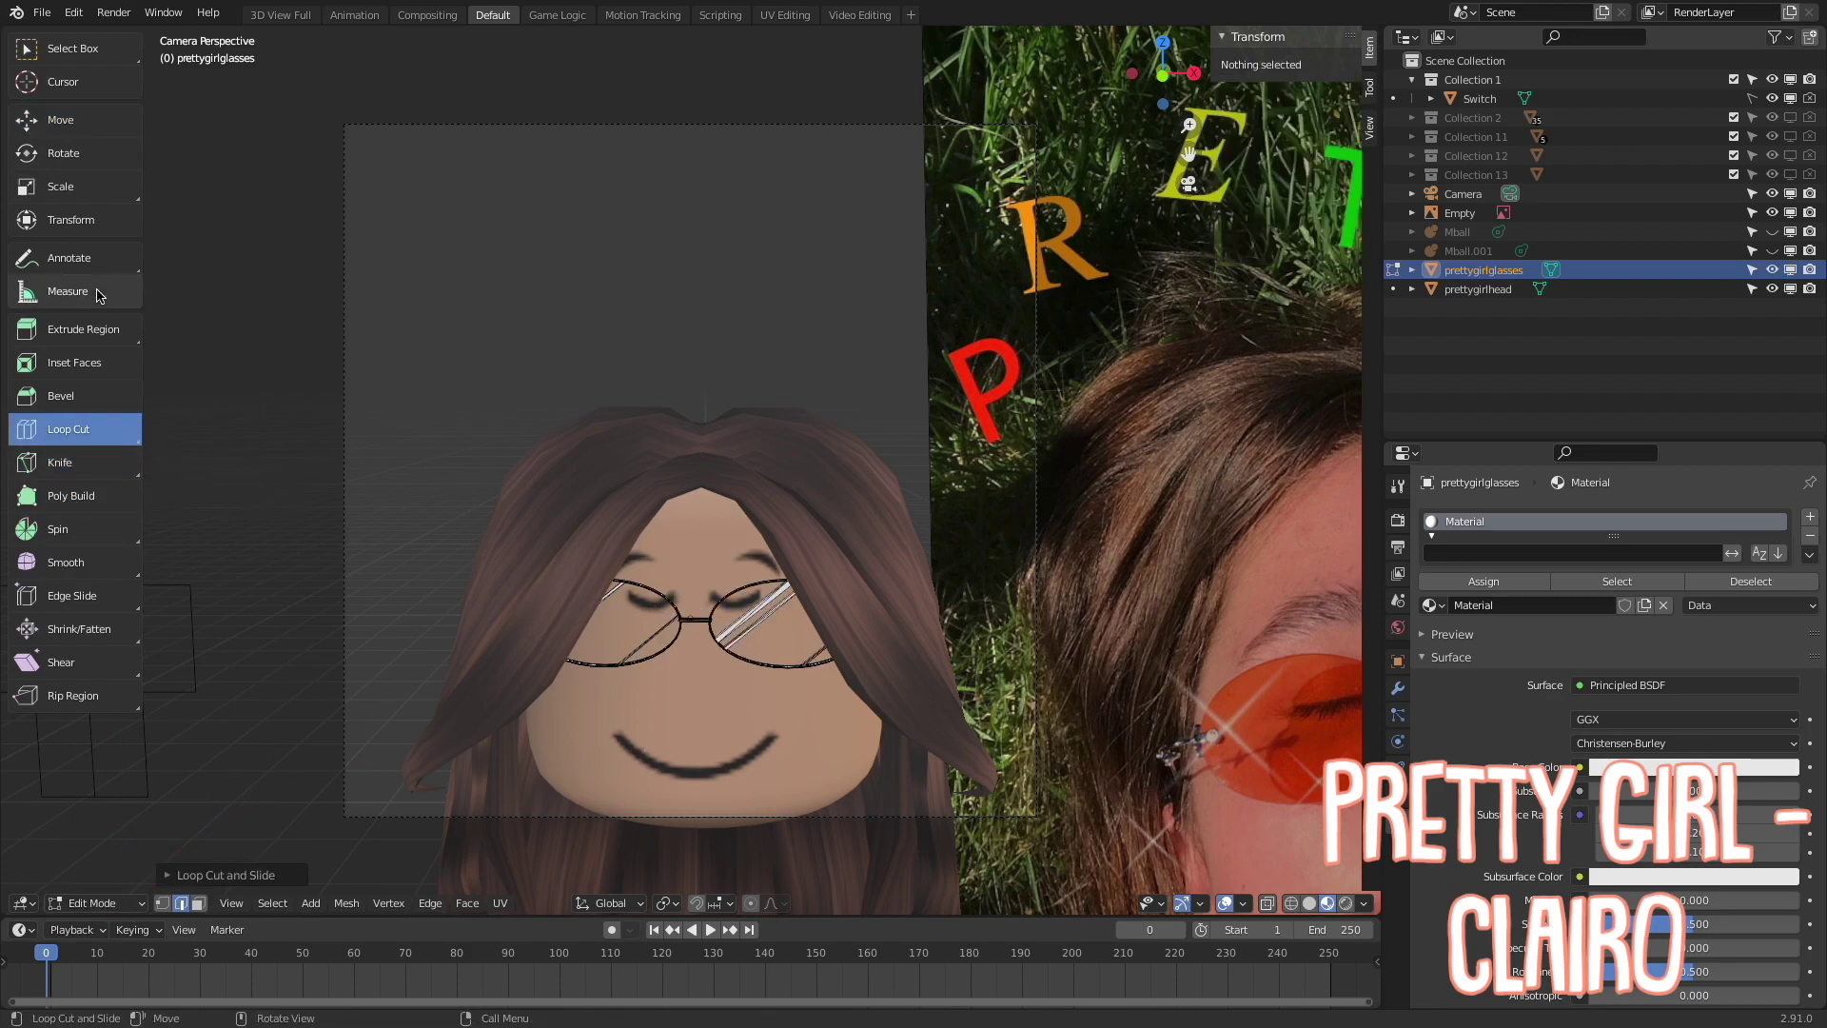
pyautogui.click(61, 119)
pyautogui.click(665, 610)
pyautogui.rightClick(1466, 278)
pyautogui.click(1466, 276)
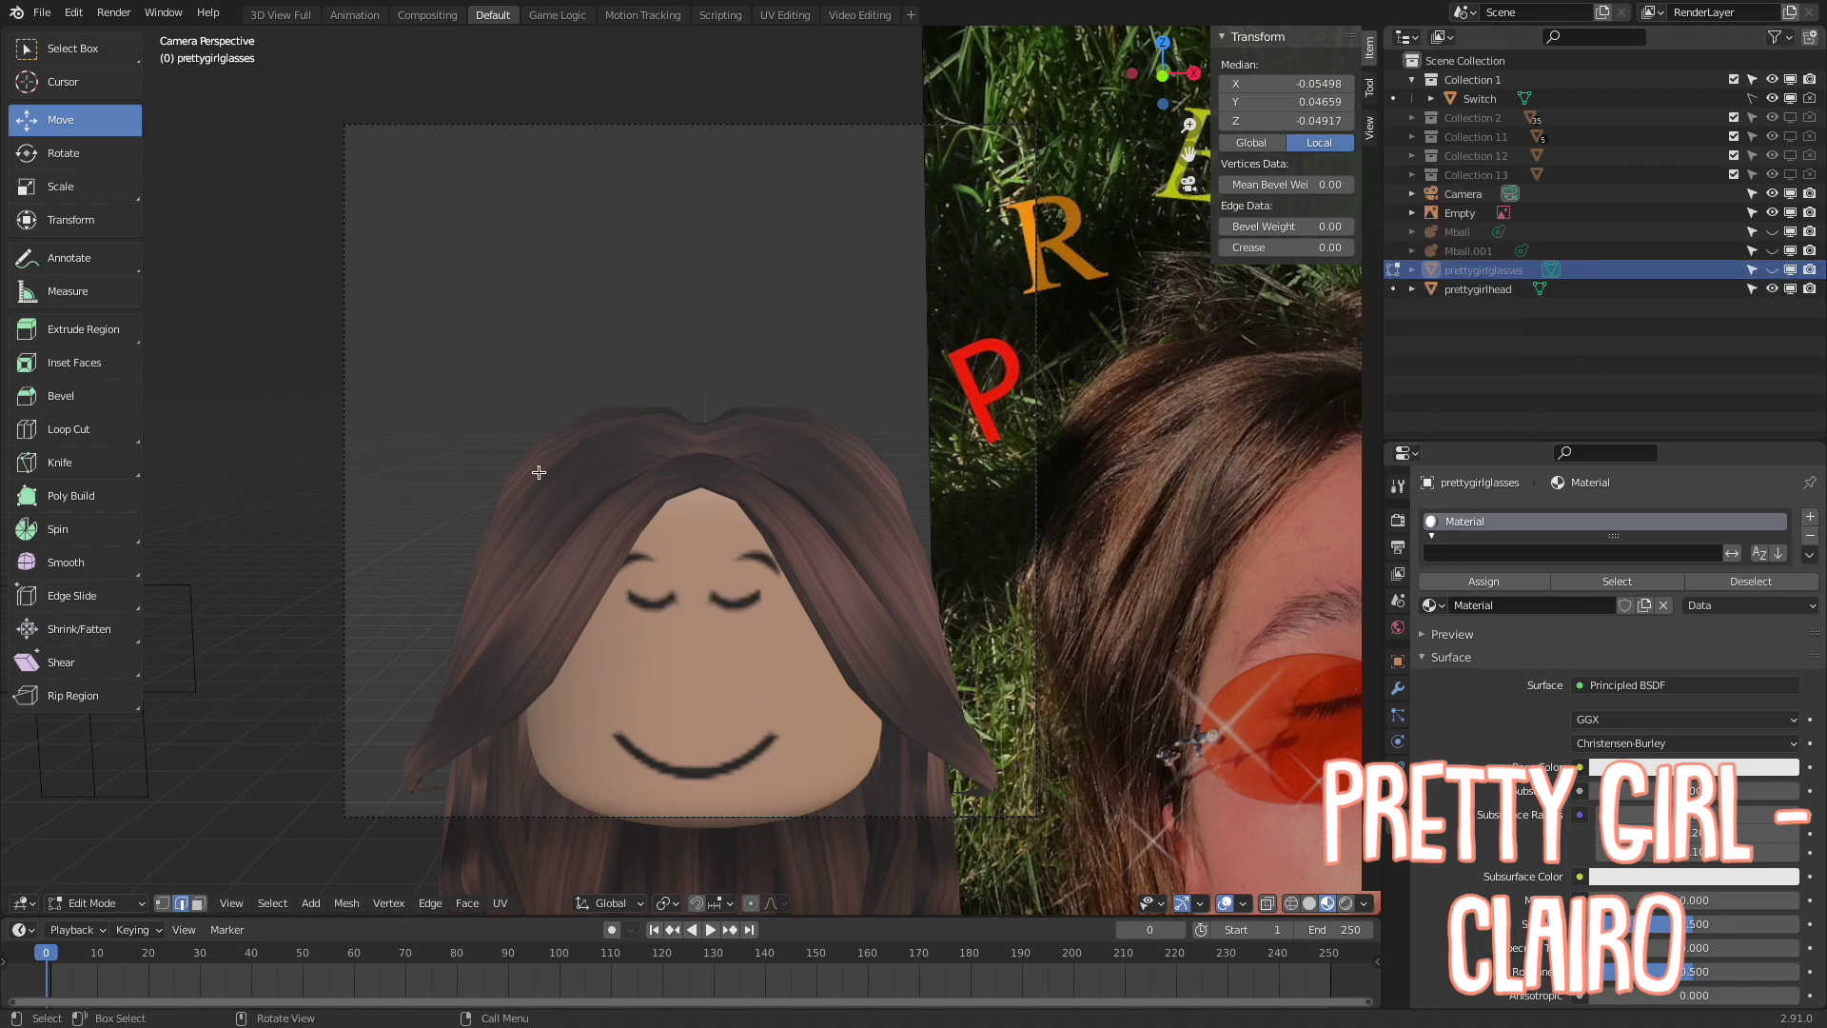
pyautogui.click(103, 881)
pyautogui.click(1772, 270)
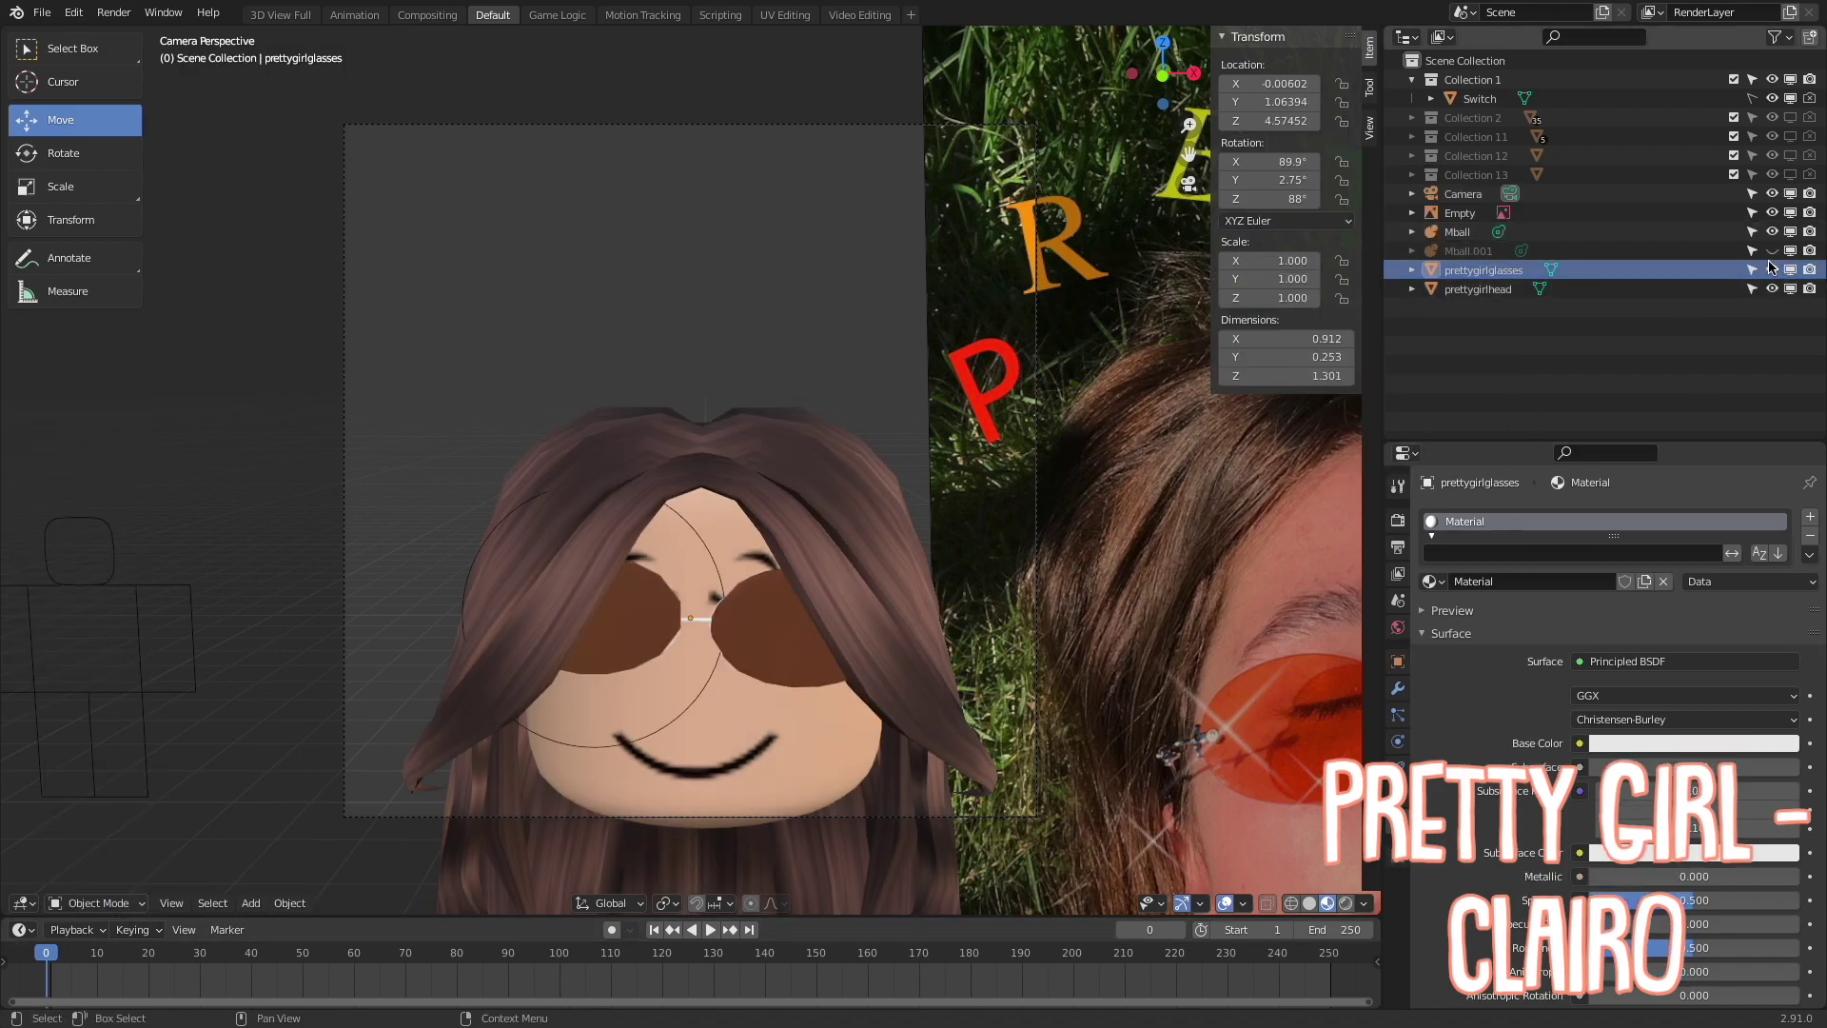
# Add a NURBS surface circle and move it toward the head
pyautogui.click(250, 903)
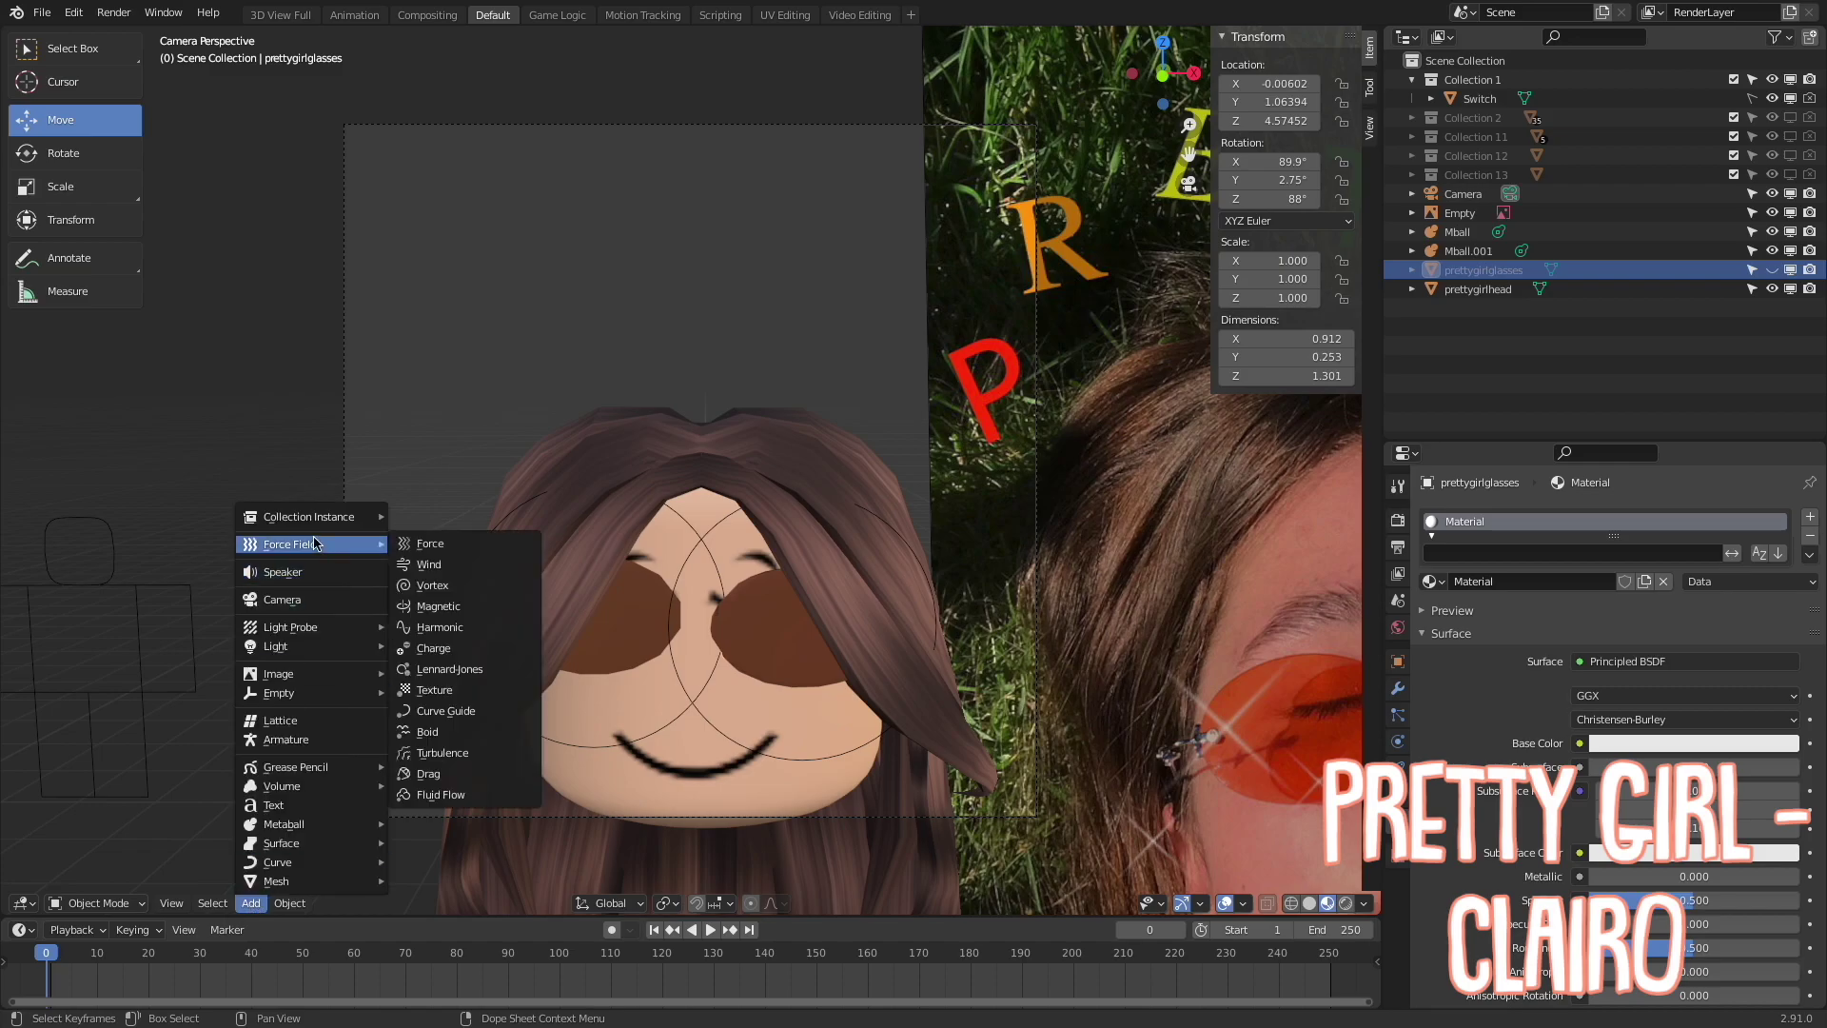
pyautogui.click(434, 843)
pyautogui.scroll(-3, 666, 476)
pyautogui.moveTo(666, 476); pyautogui.dragTo(496, 460, button='middle')
pyautogui.press('g')
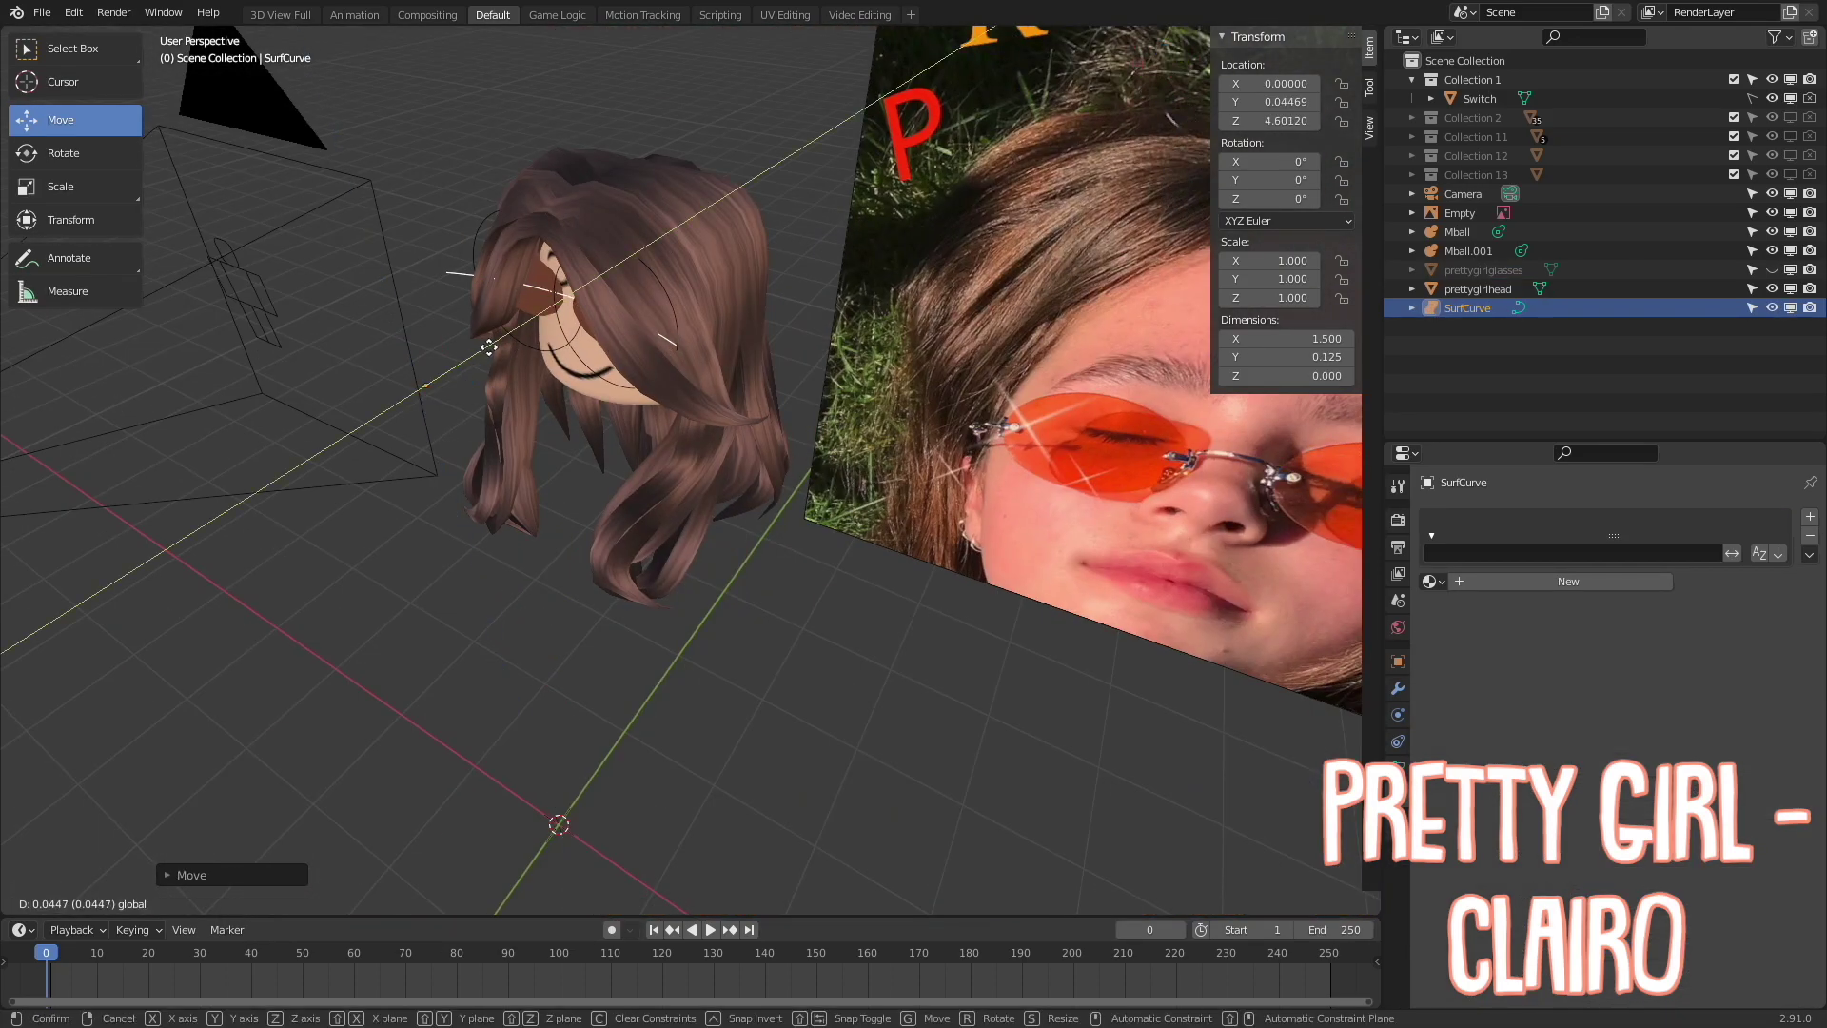
pyautogui.moveTo(519, 345); pyautogui.dragTo(692, 476, button='middle')
pyautogui.scroll(5, 692, 476)
# Tilt the surface curve and narrow it to fit between the lenses
pyautogui.press('s')
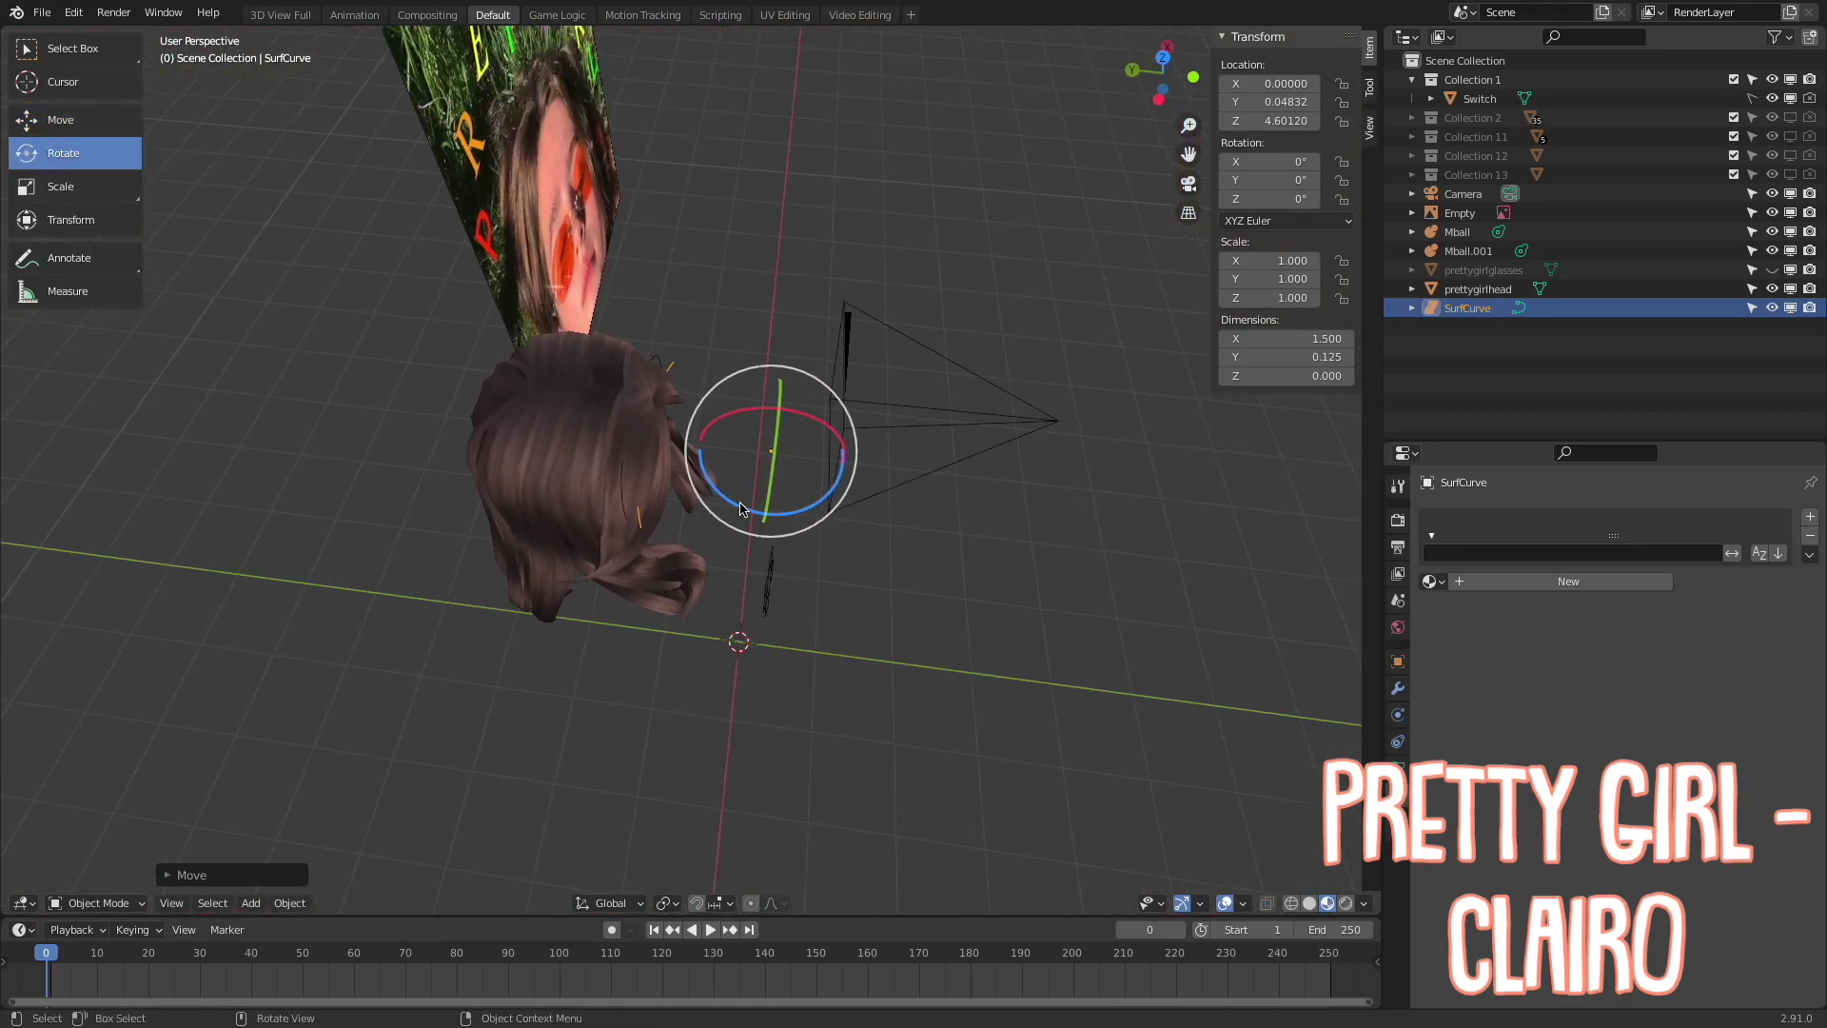
pyautogui.press('w')
pyautogui.click(29, 107)
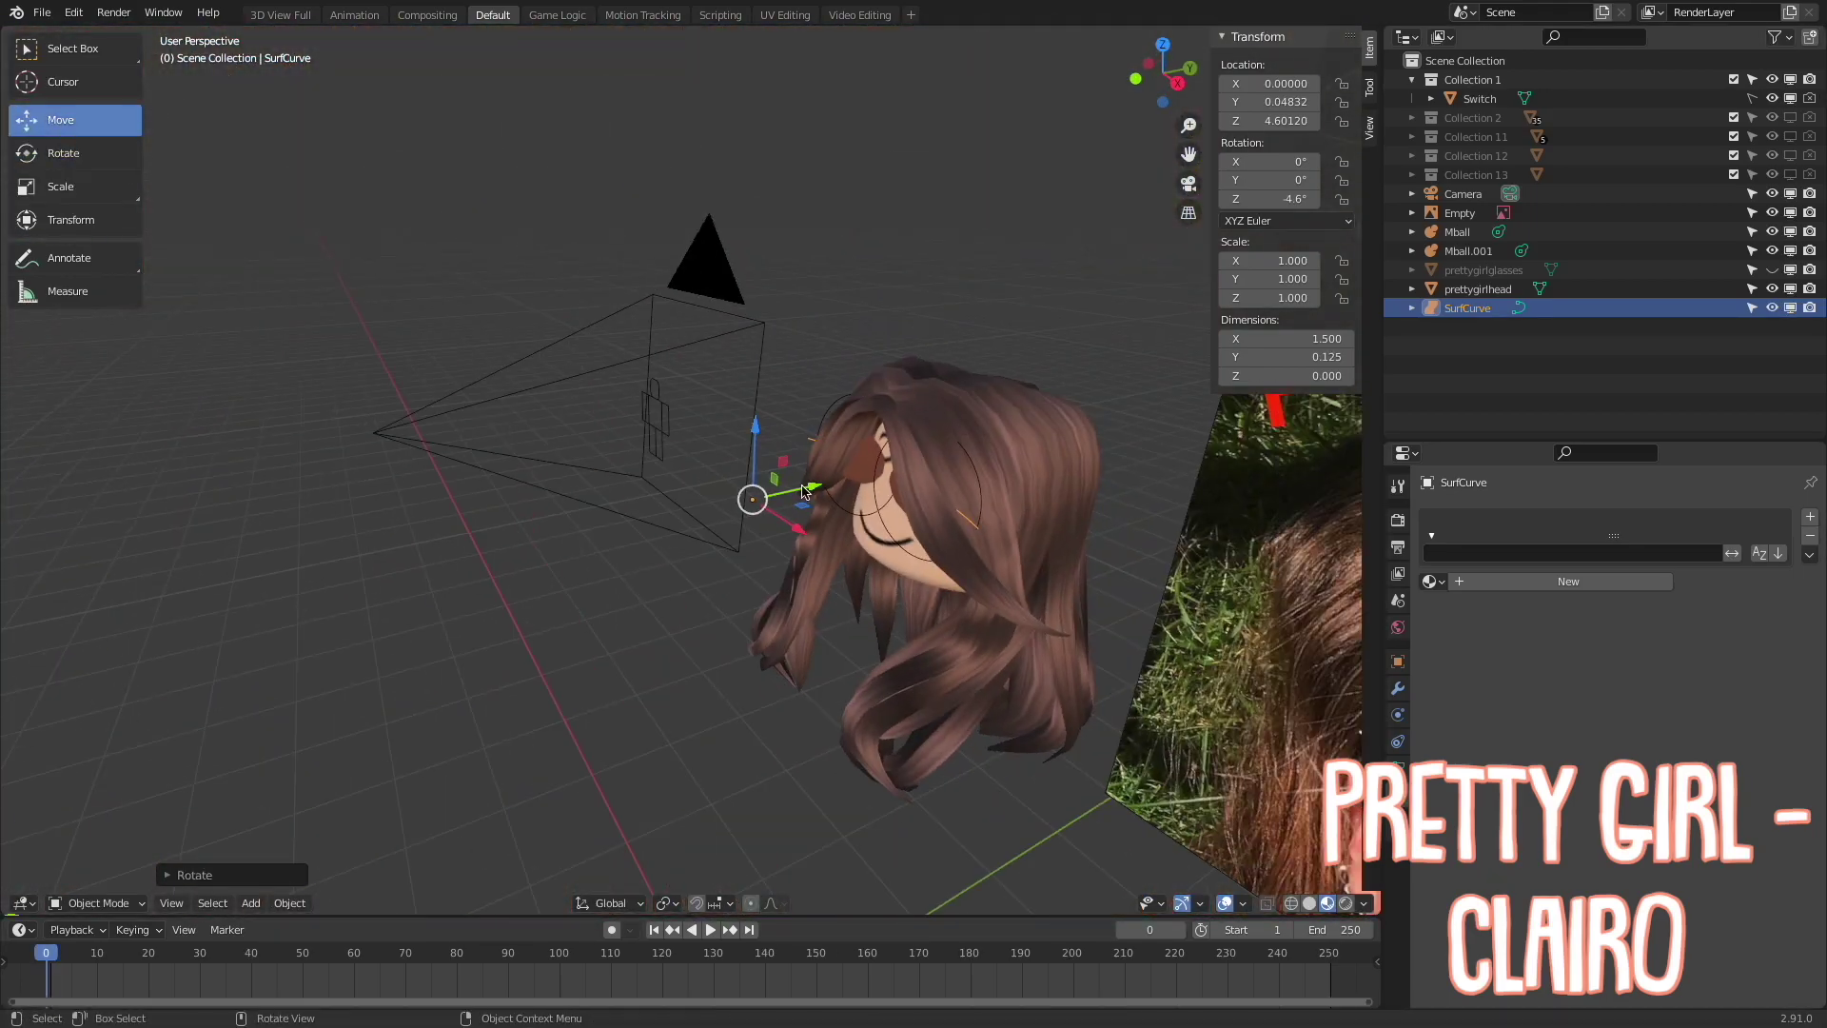
pyautogui.moveTo(740, 533); pyautogui.dragTo(756, 538)
pyautogui.click(30, 185)
pyautogui.moveTo(747, 457)
pyautogui.mouseDown()
pyautogui.moveTo(724, 448)
pyautogui.moveTo(667, 533)
pyautogui.mouseUp()
pyautogui.click(30, 153)
# Flip the curve, stretch it over the nose, then delete it
pyautogui.hotkey('shift', 'space')
pyautogui.press('g')
pyautogui.hotkey('shift', '`')
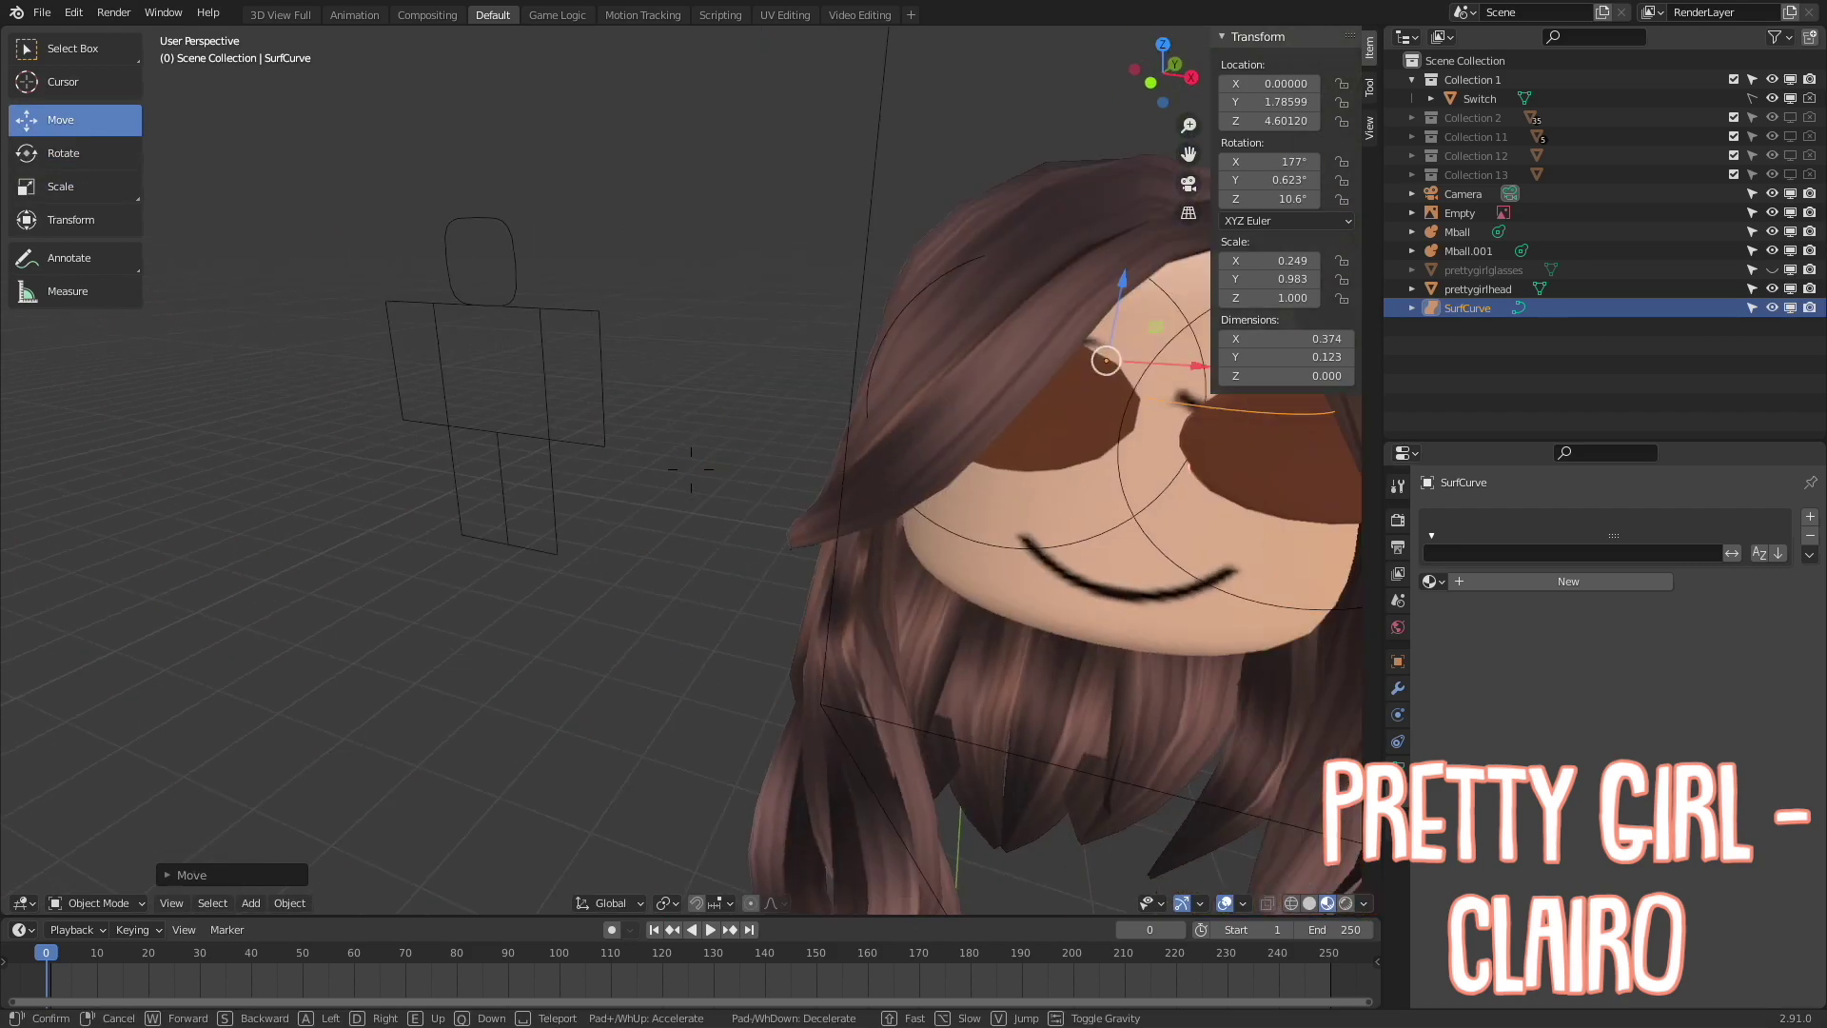
pyautogui.click(691, 469)
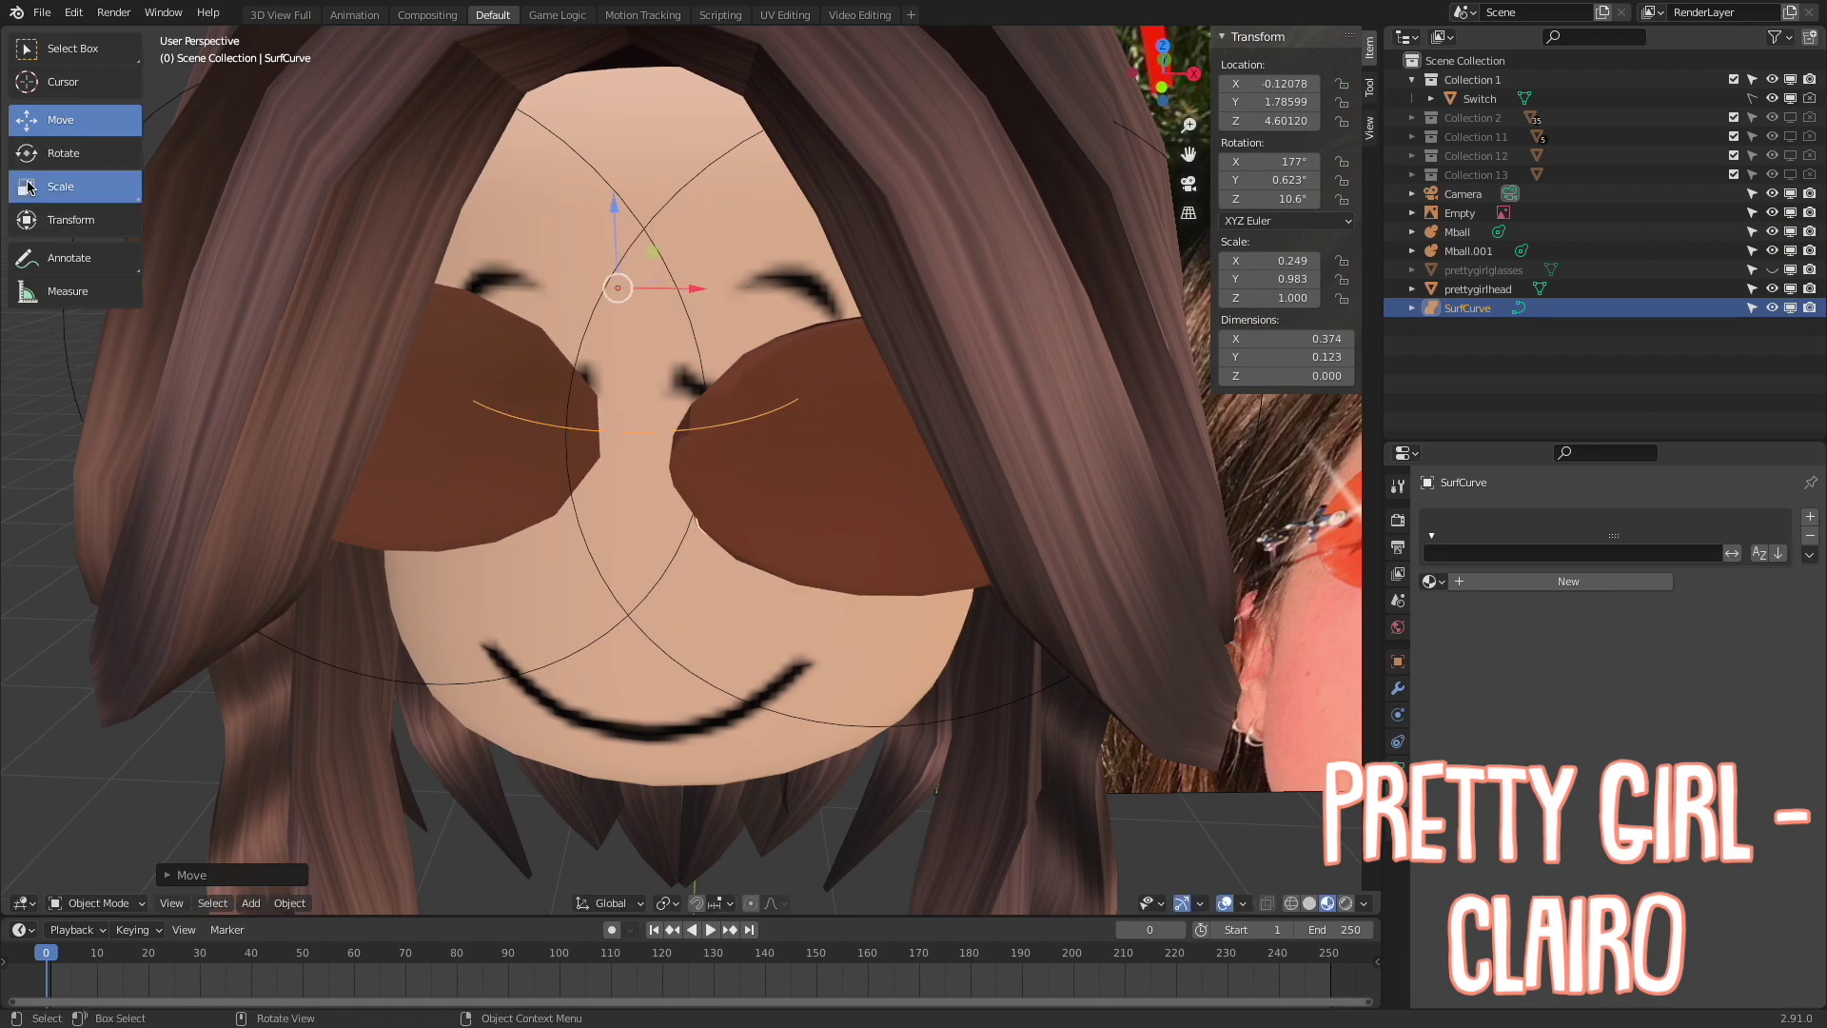
pyautogui.click(623, 290)
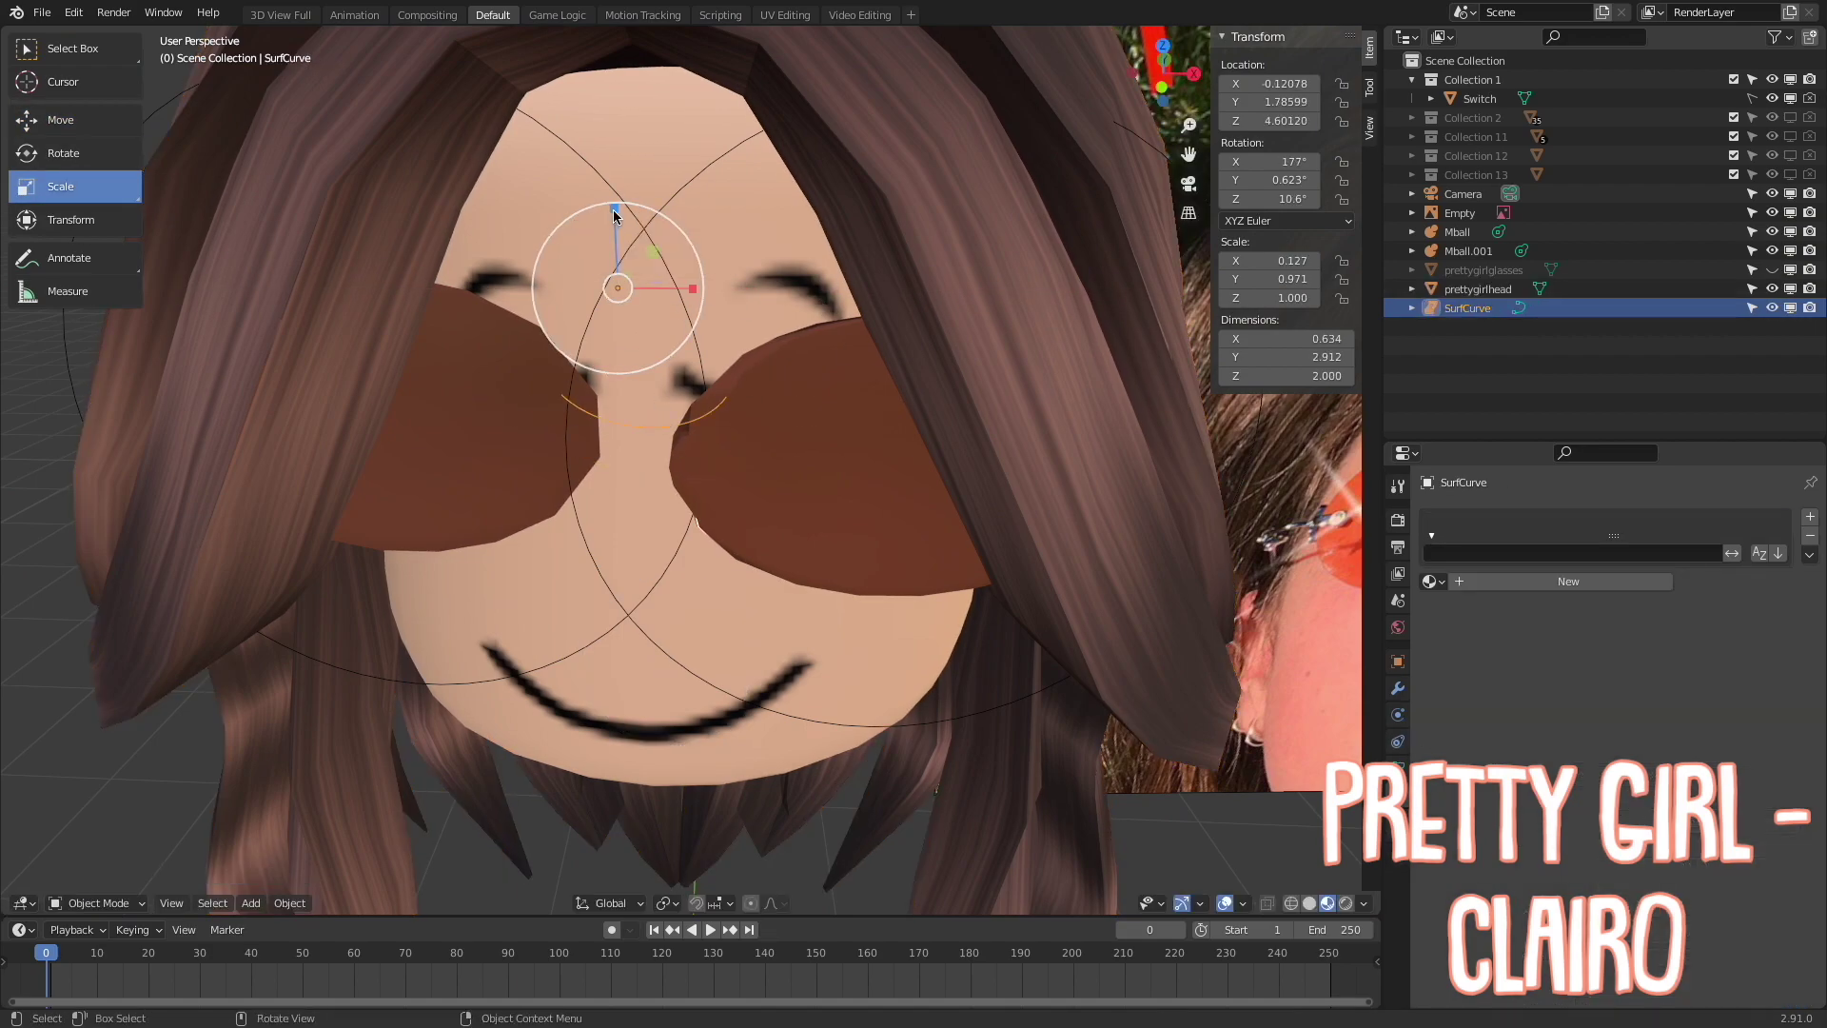
pyautogui.moveTo(612, 232); pyautogui.dragTo(1044, 309)
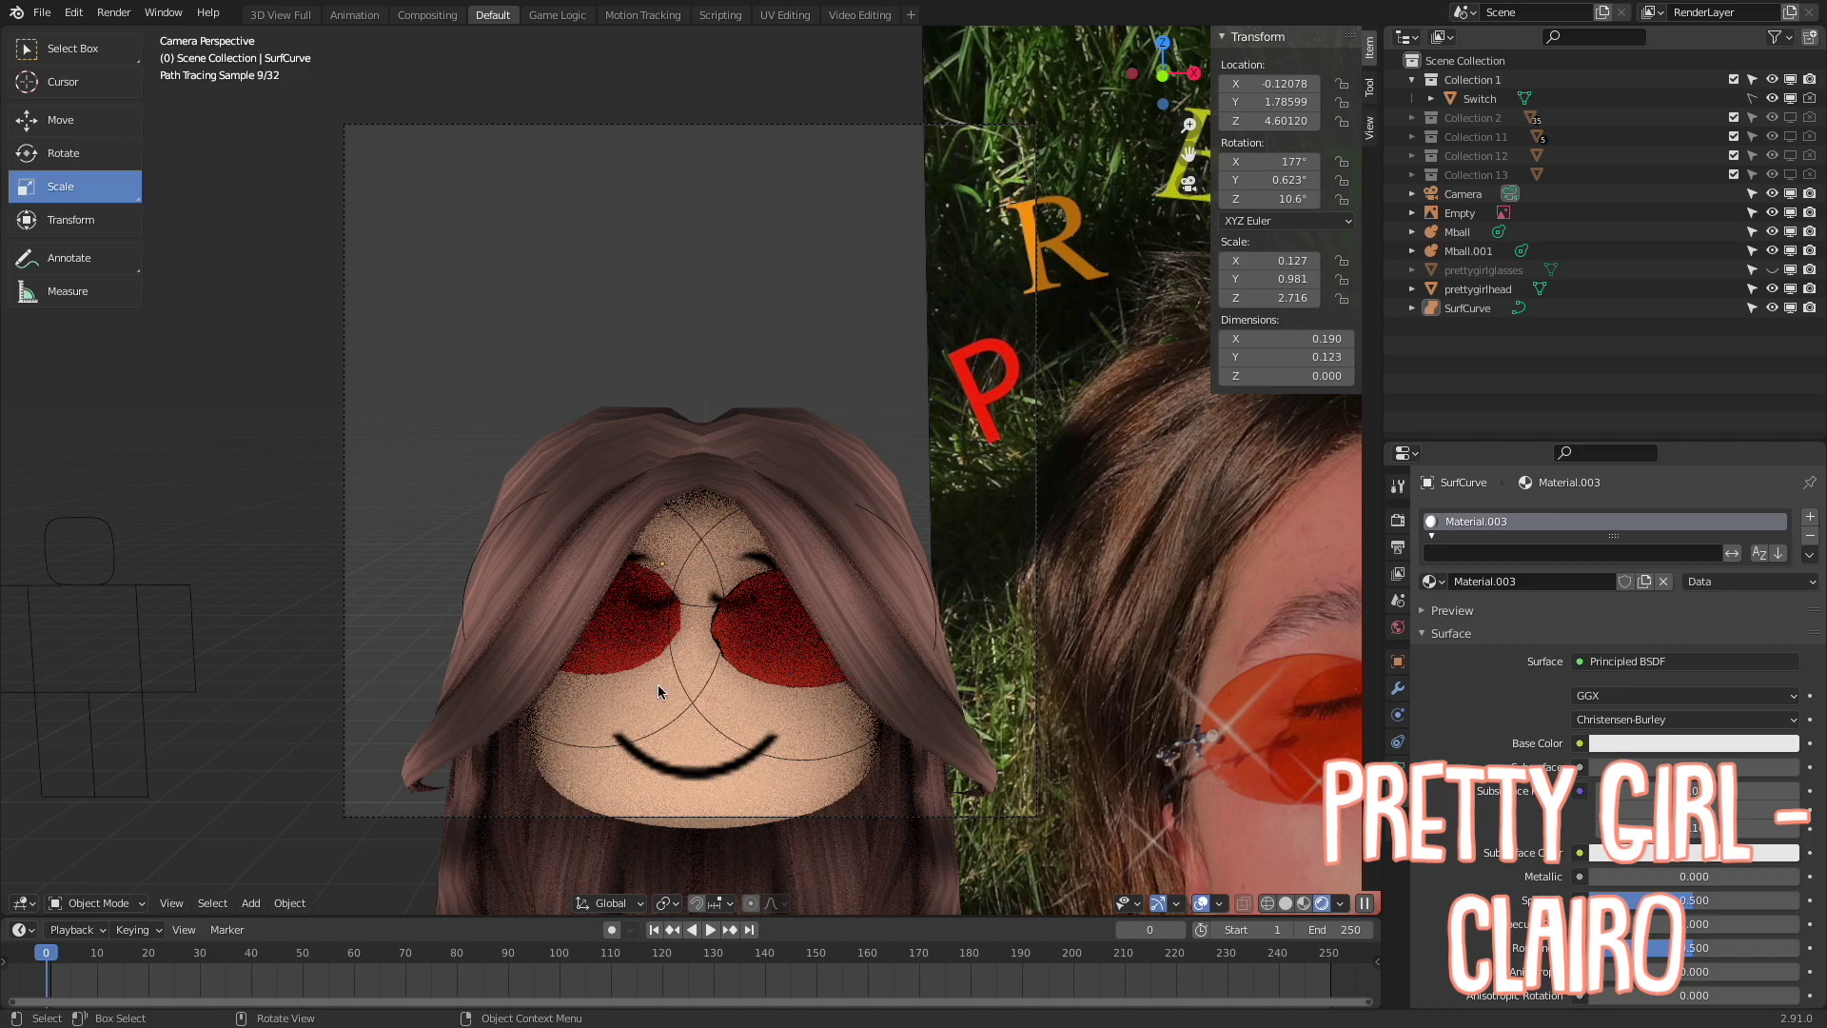
pyautogui.click(691, 617)
# Add a Bezier curve, view it in material preview, then delete it
pyautogui.click(250, 903)
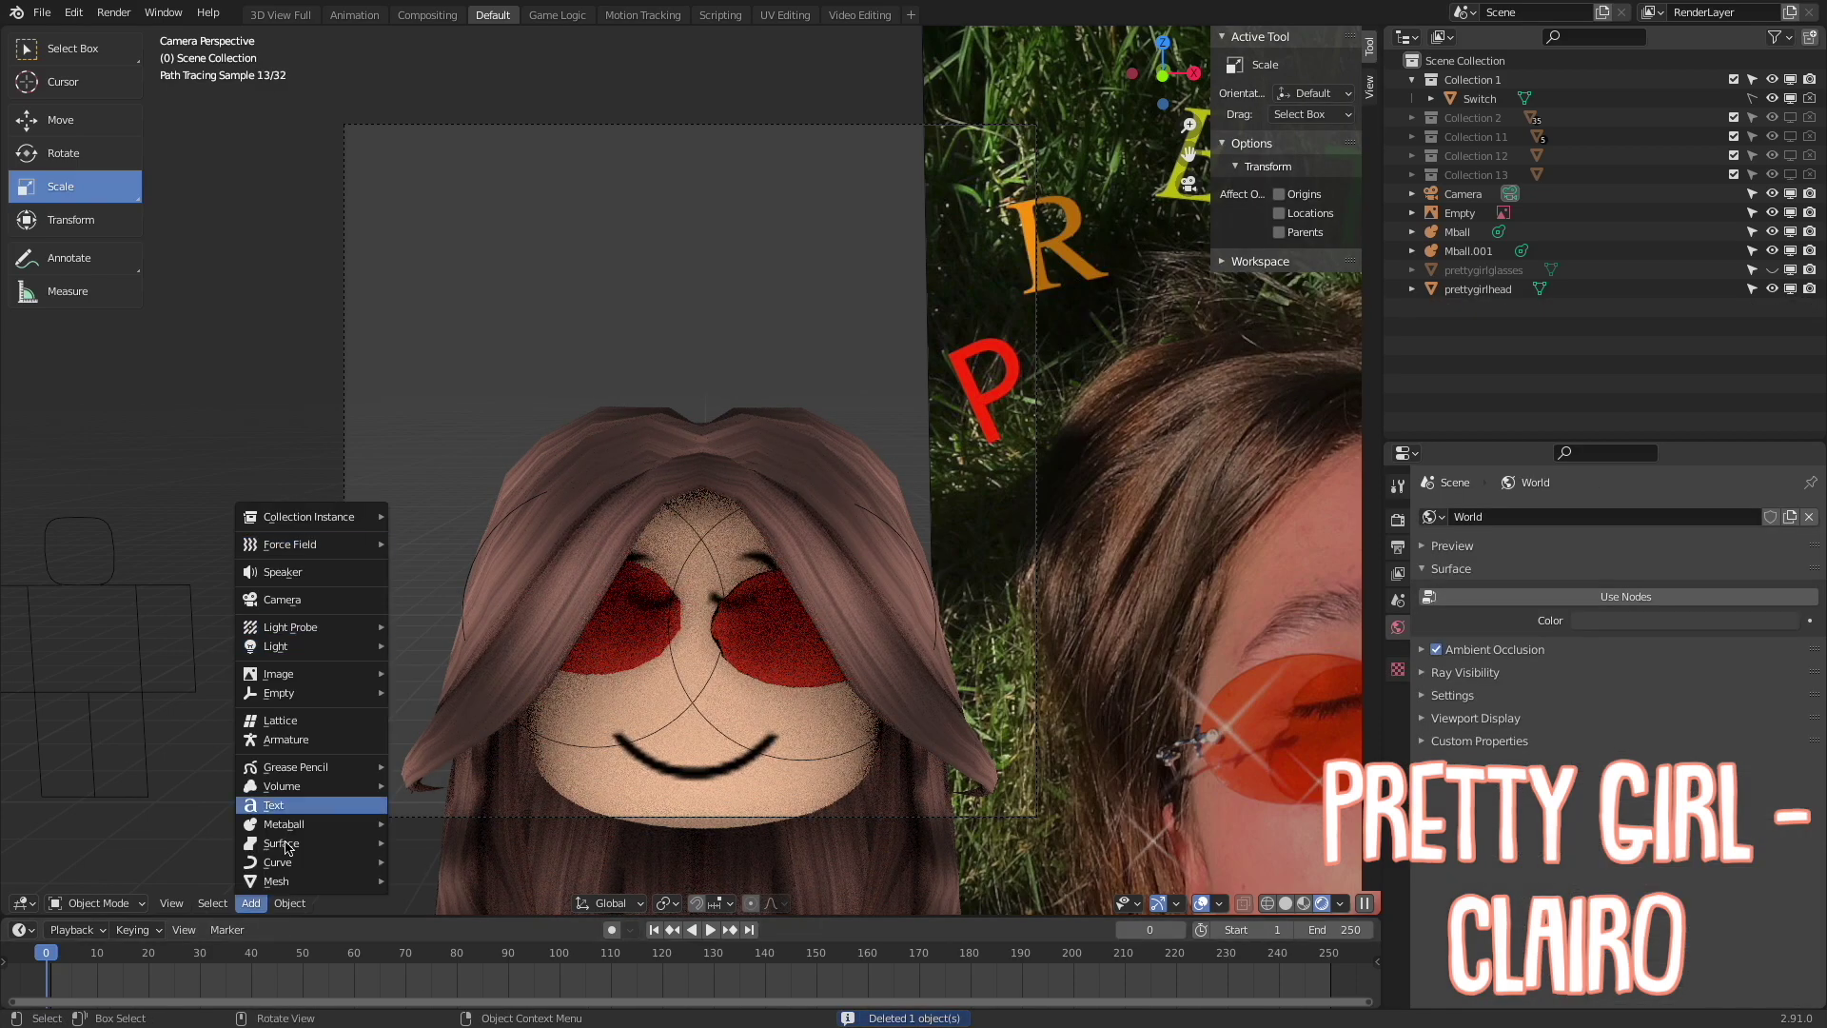
pyautogui.click(438, 872)
pyautogui.moveTo(447, 857); pyautogui.dragTo(1302, 914, button='middle')
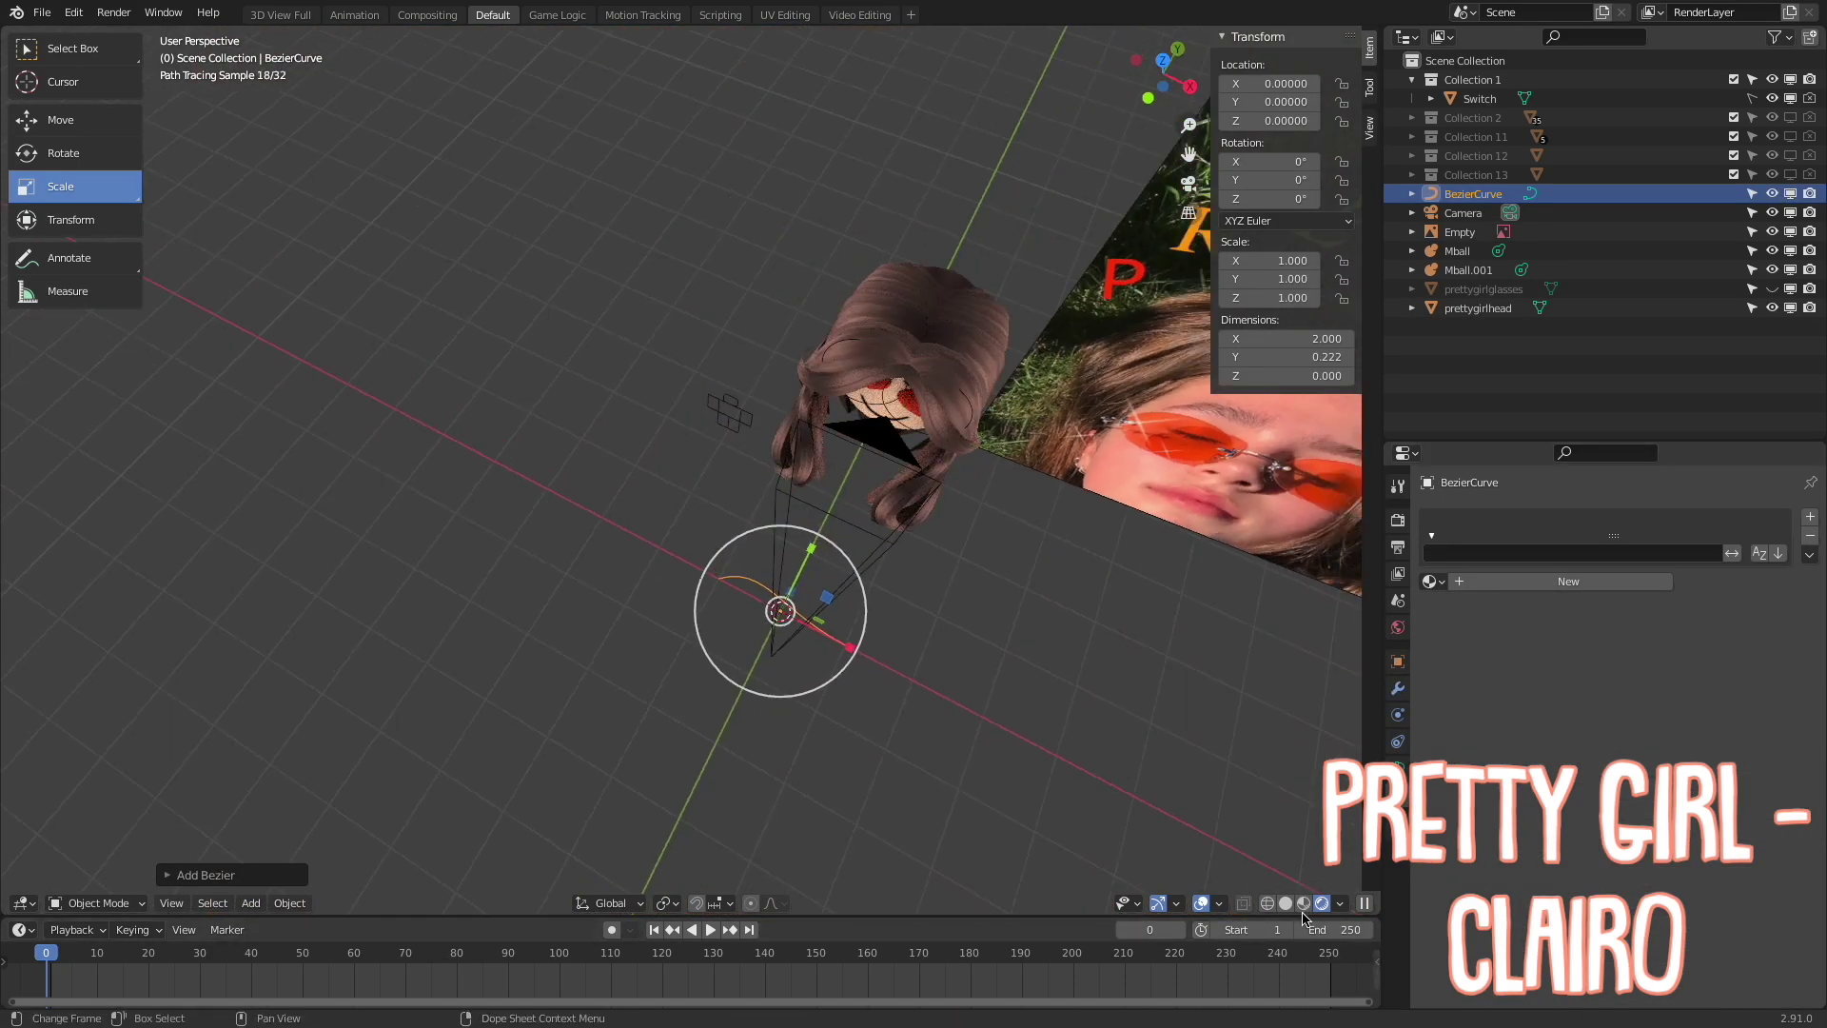
pyautogui.click(1304, 904)
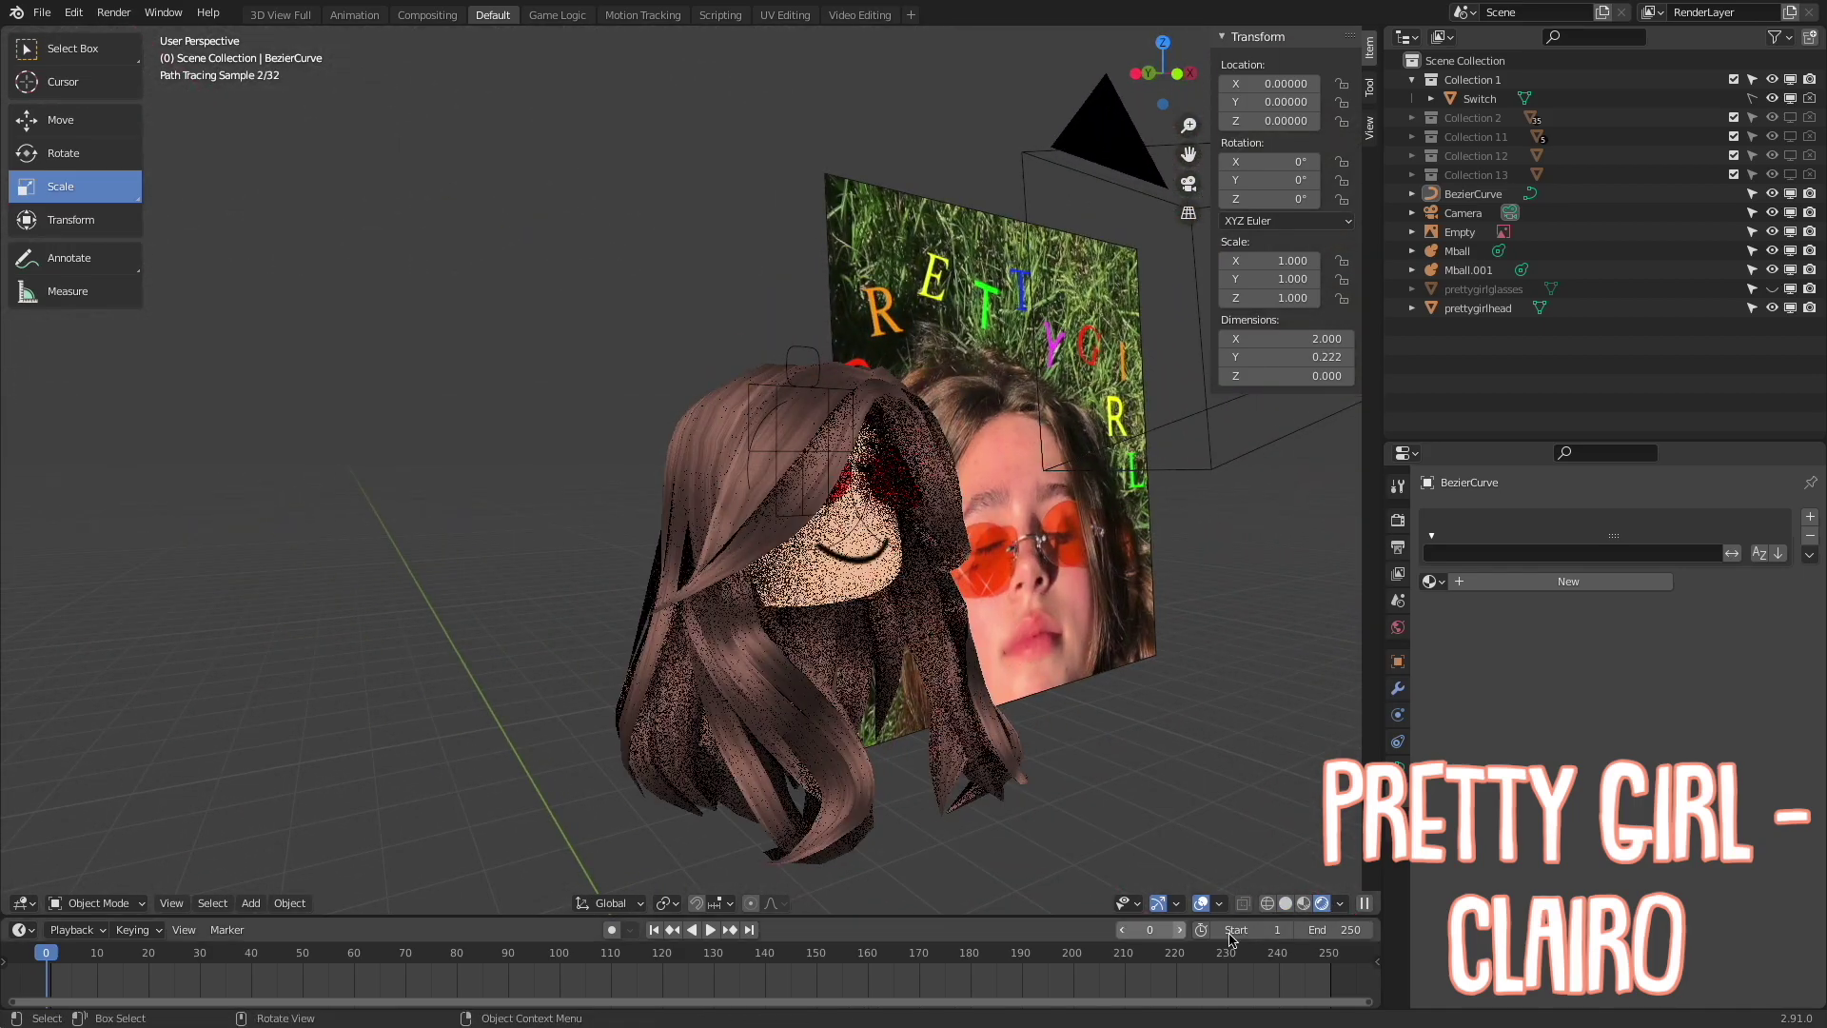
pyautogui.moveTo(999, 619); pyautogui.dragTo(859, 692, button='middle')
pyautogui.press('Delete')
pyautogui.click(250, 903)
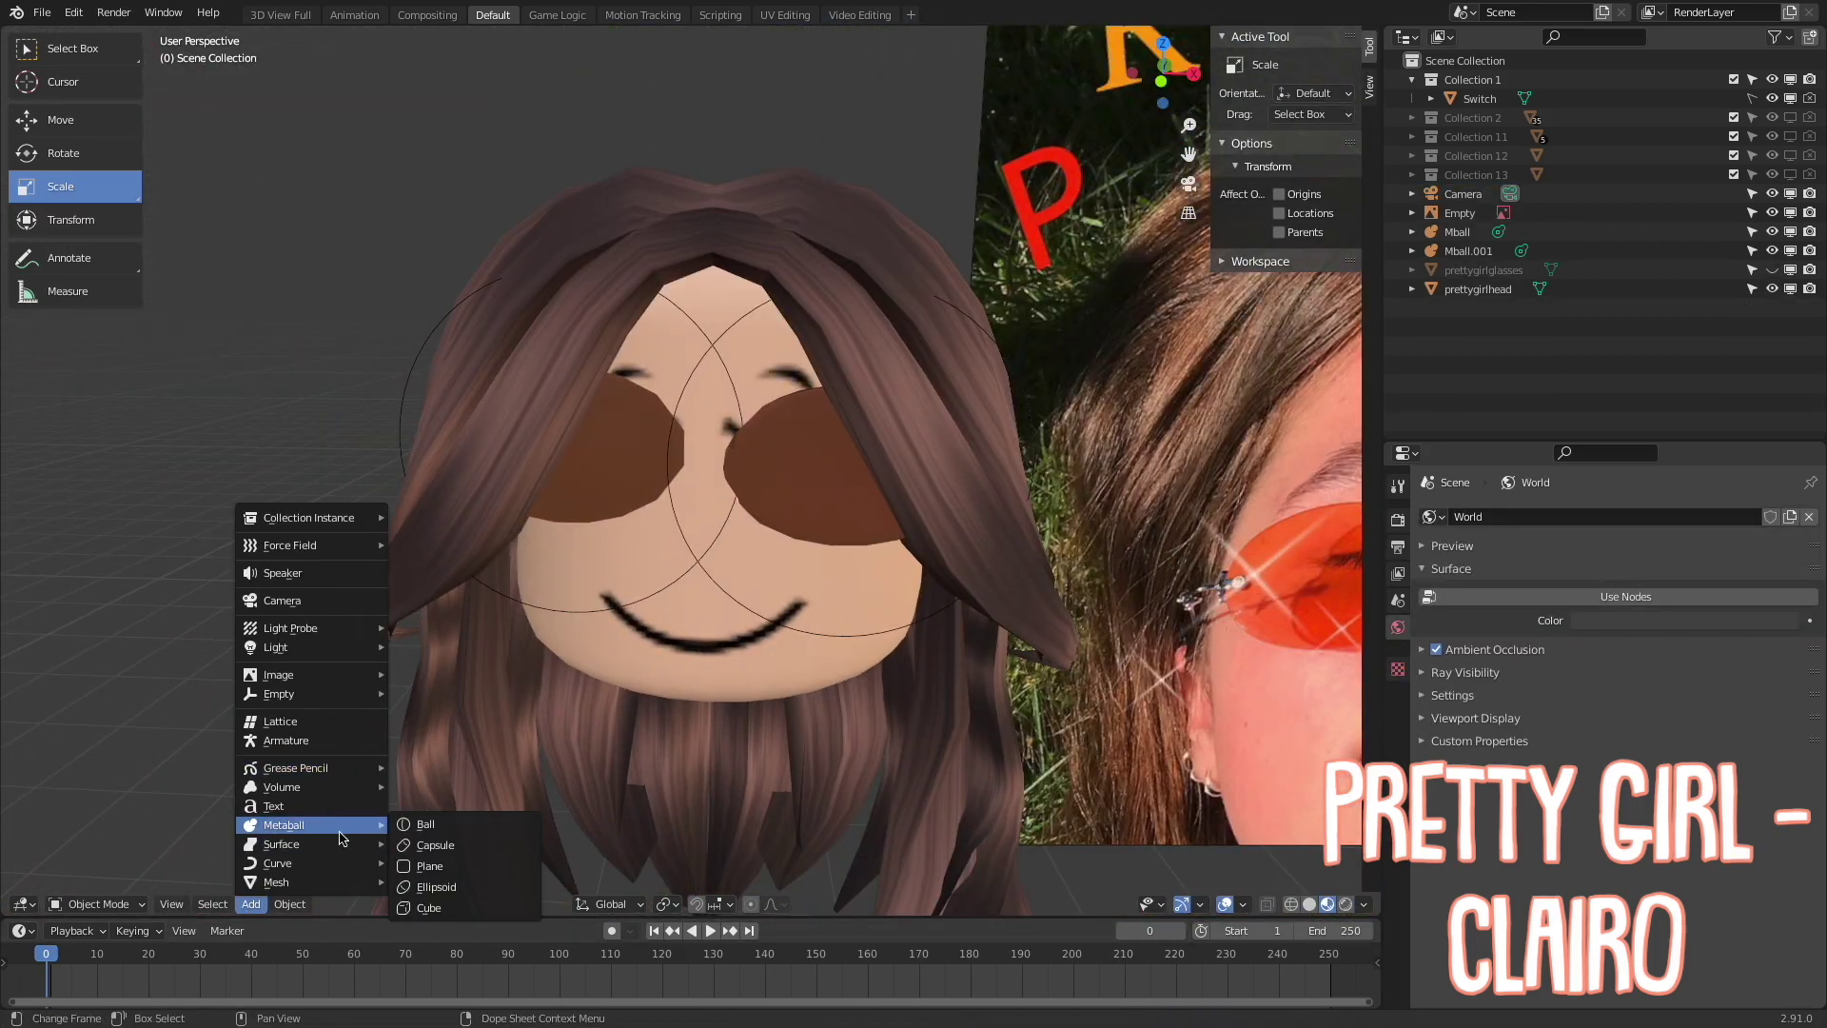
# Add a Capsule metaball and scale it into a flat lens shape
pyautogui.click(438, 849)
pyautogui.hotkey('shift', '`')
pyautogui.click(691, 470)
pyautogui.press('s')
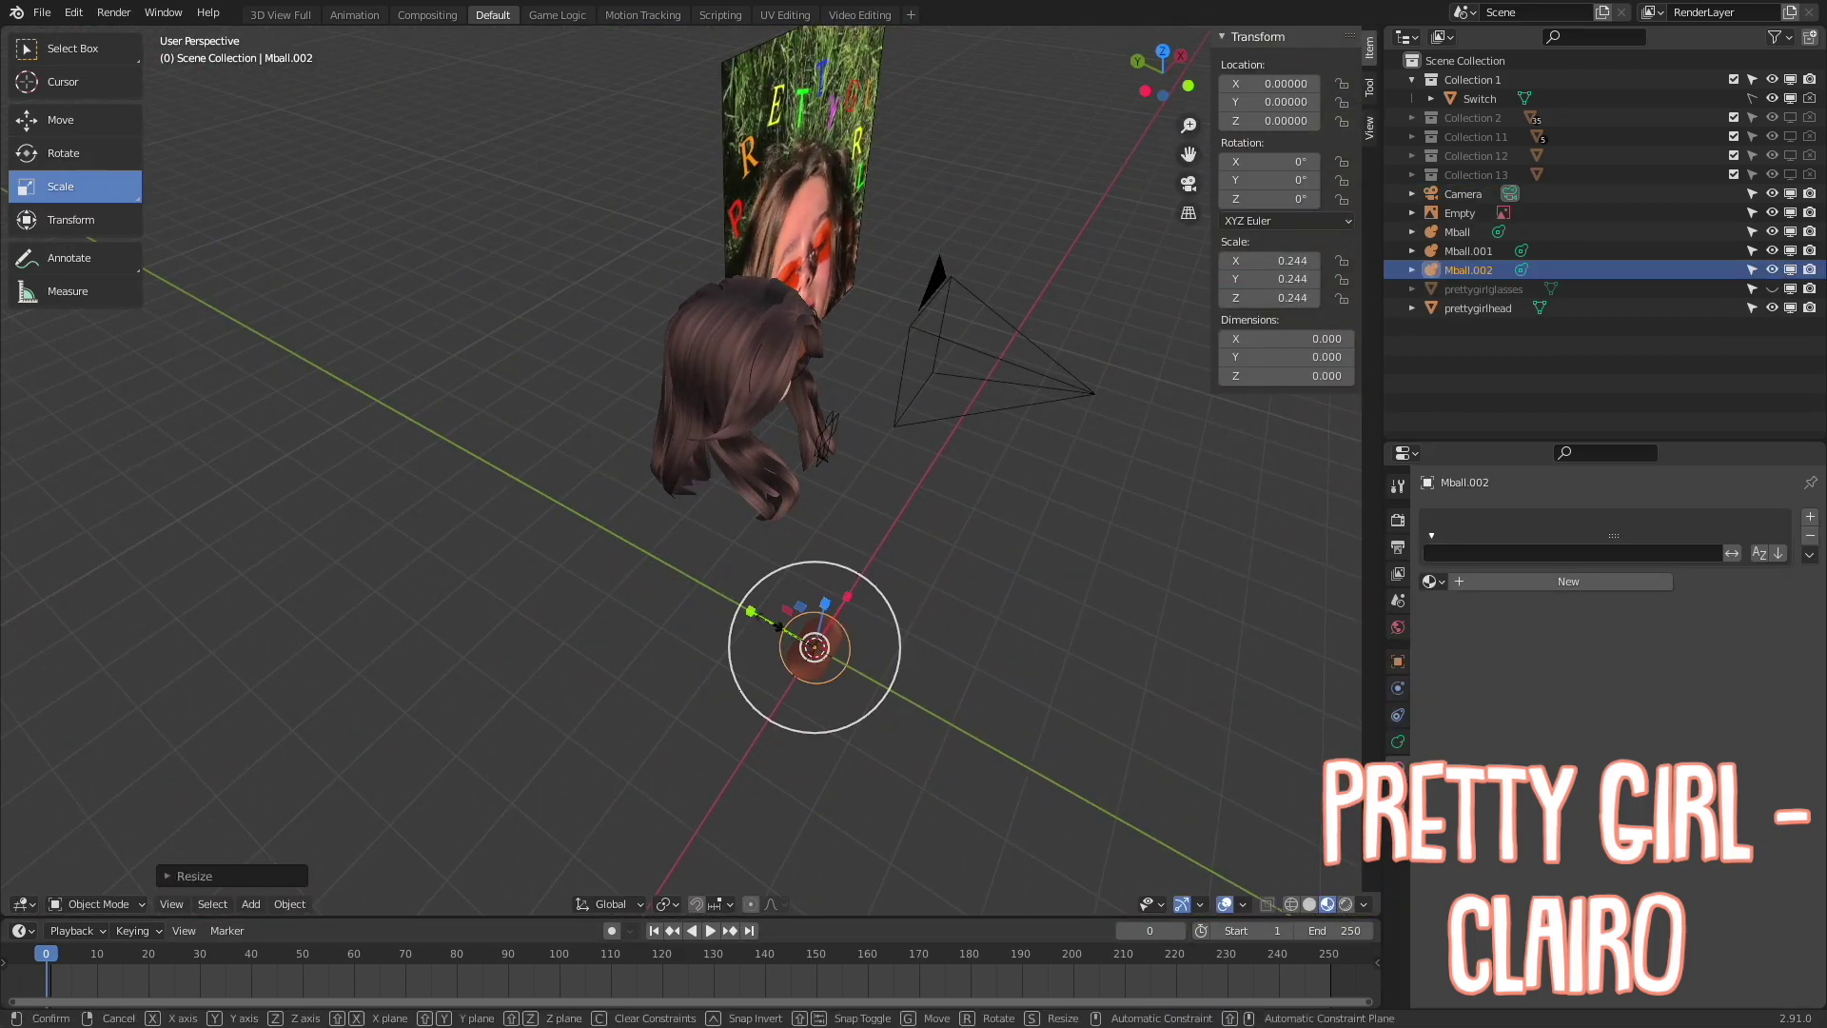
pyautogui.click(816, 636)
pyautogui.moveTo(817, 636); pyautogui.dragTo(666, 476, button='middle')
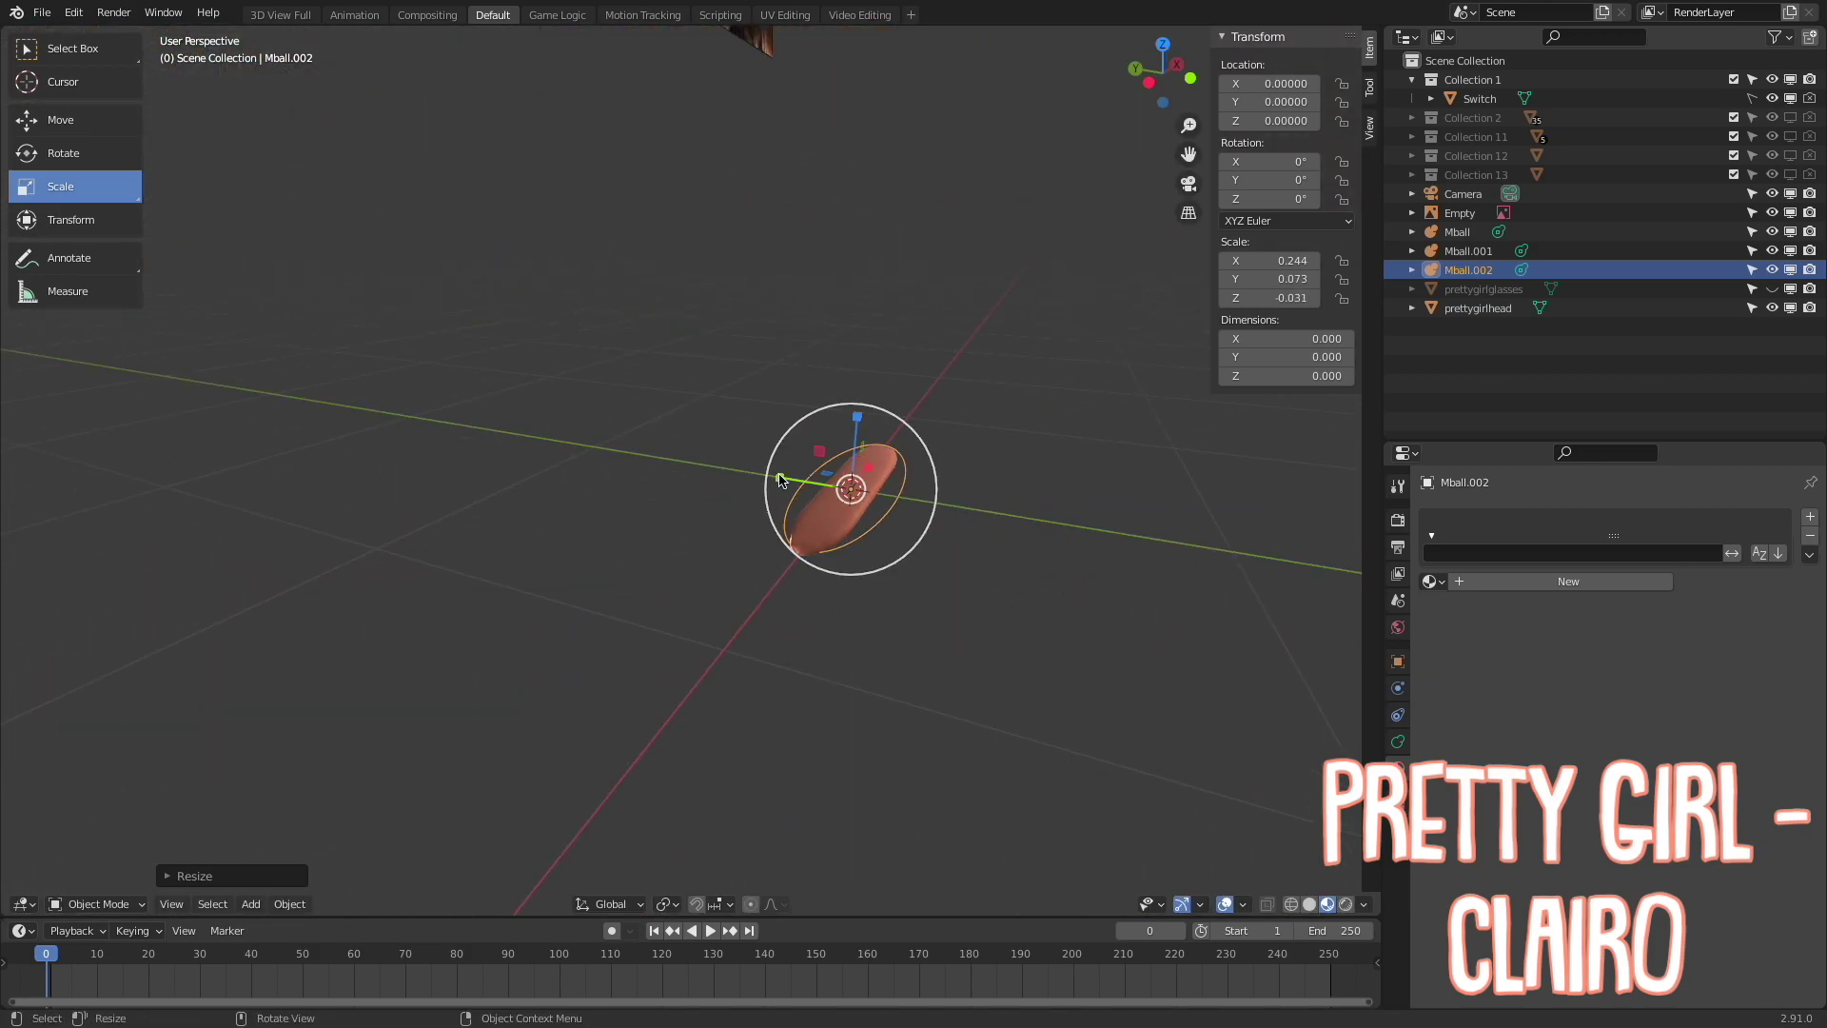
# Try a Glossy shader material on the metaball, then remove it
pyautogui.click(1505, 580)
pyautogui.click(1665, 747)
pyautogui.click(1637, 660)
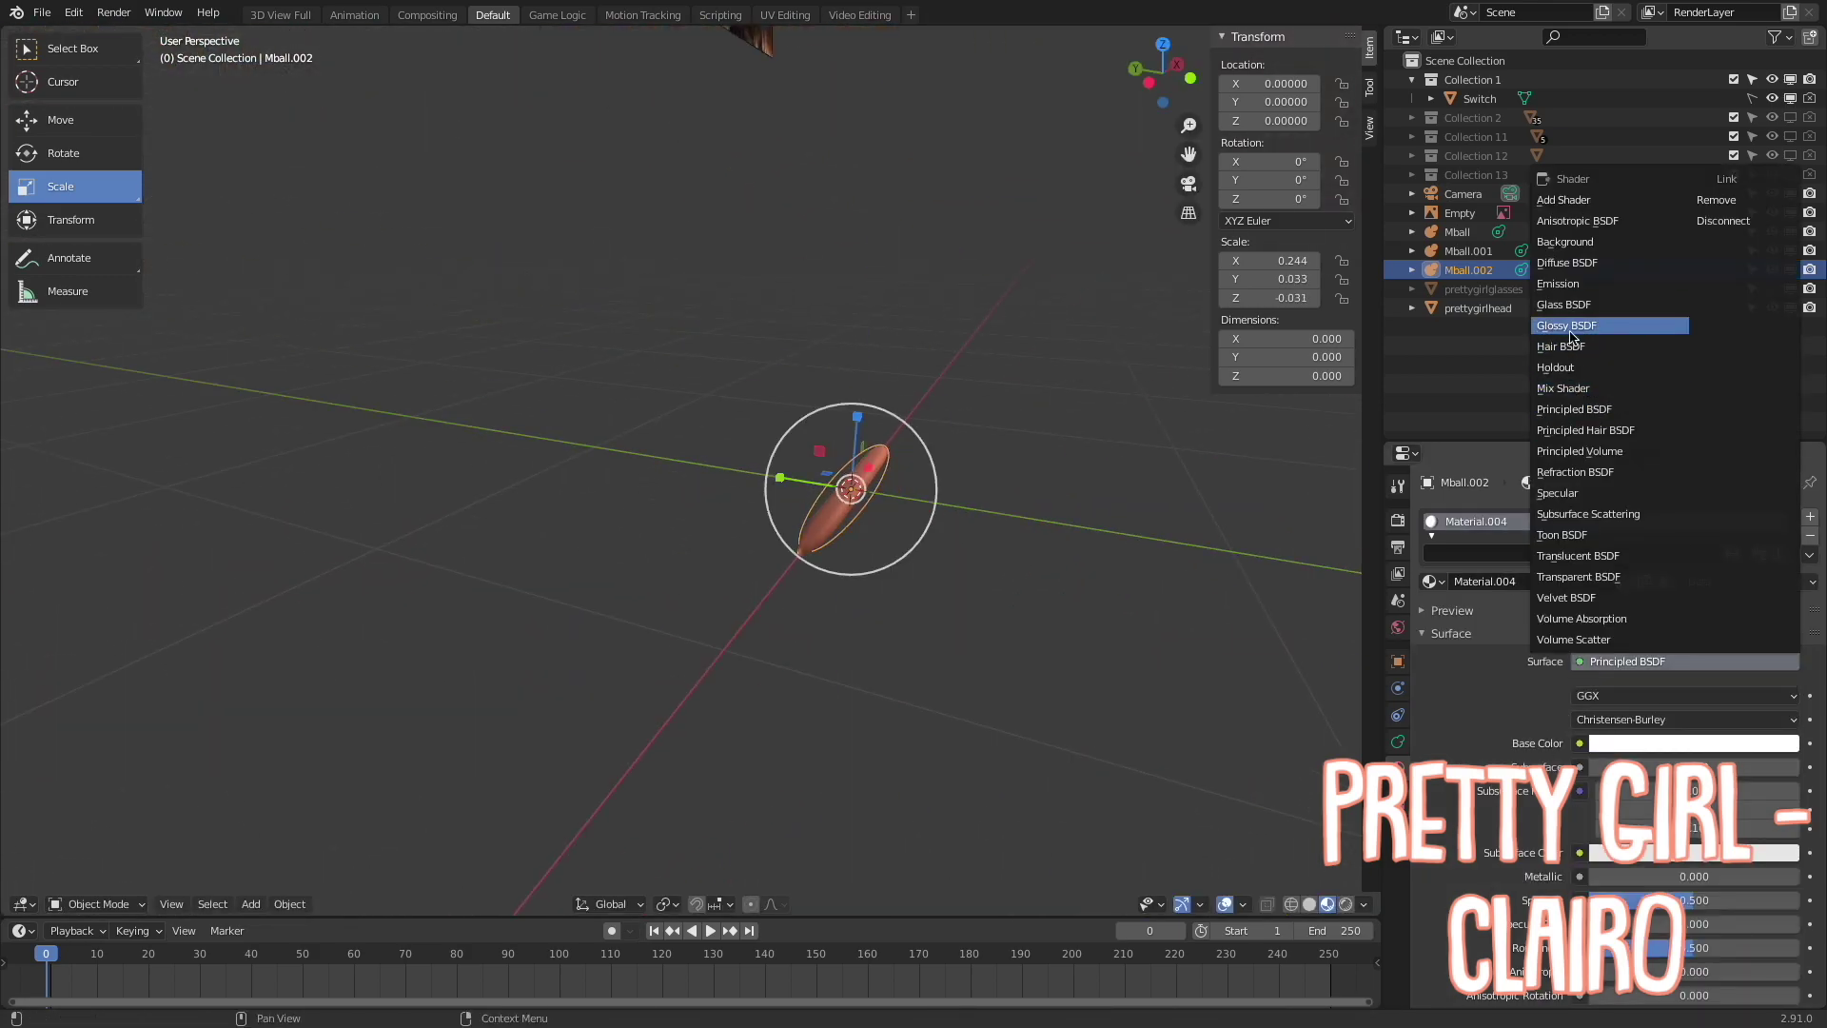
pyautogui.click(1608, 331)
pyautogui.click(1664, 582)
# Try a Glass shader material on the metaball, then unlink it
pyautogui.click(1523, 580)
pyautogui.click(1694, 743)
pyautogui.click(1685, 660)
pyautogui.click(1609, 310)
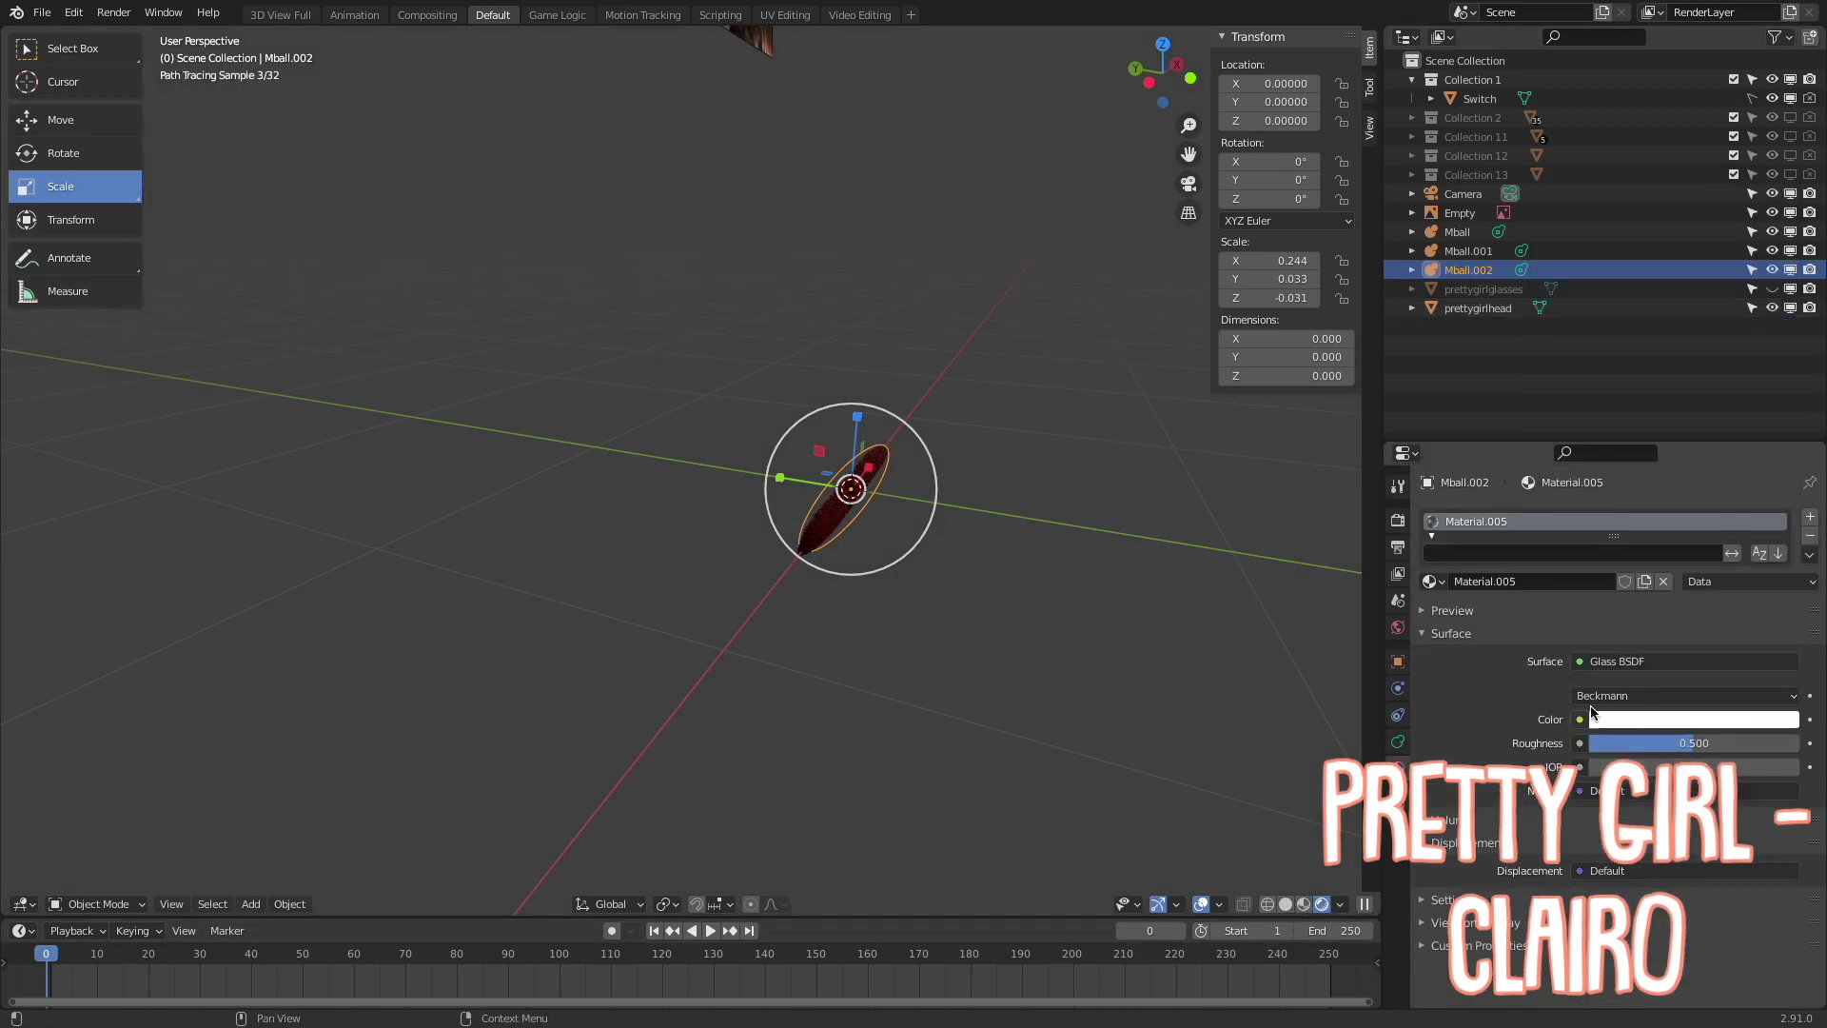
pyautogui.click(1591, 720)
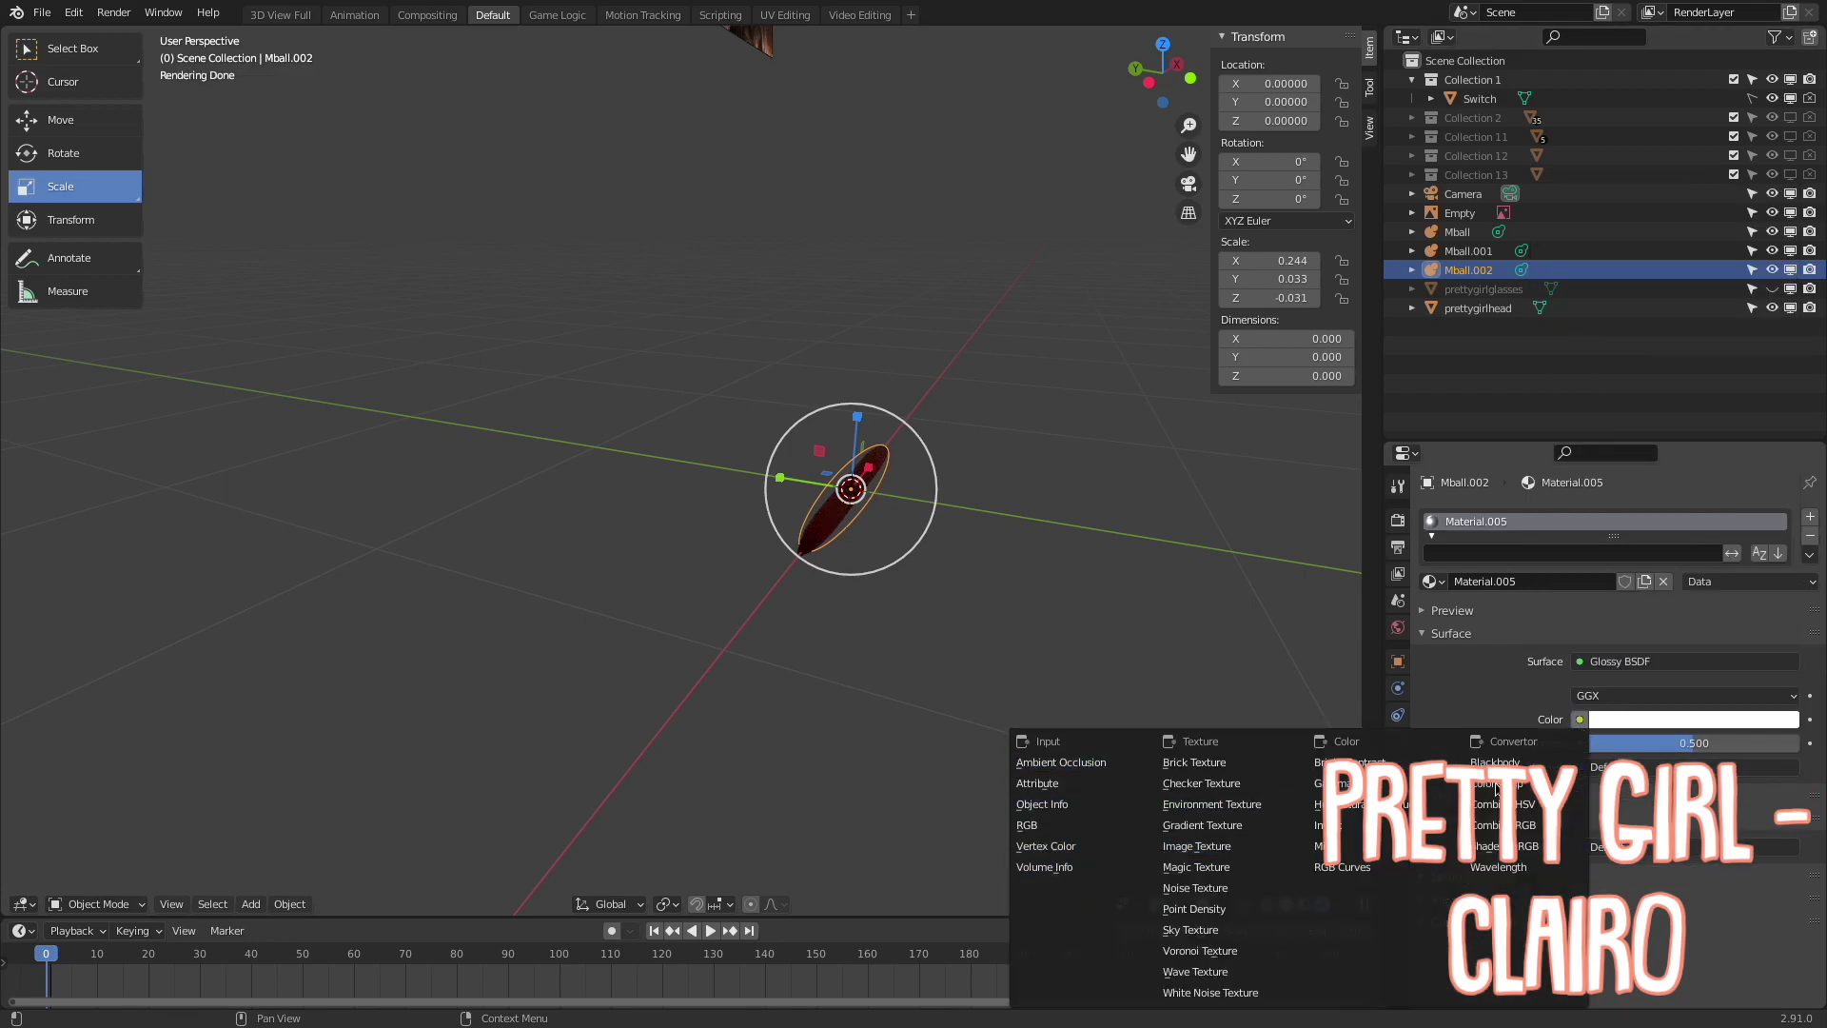
pyautogui.click(1664, 580)
# Turn on automatic texture space in the metaball's data settings
pyautogui.click(1398, 741)
pyautogui.click(1469, 671)
pyautogui.hotkey('shift', '`')
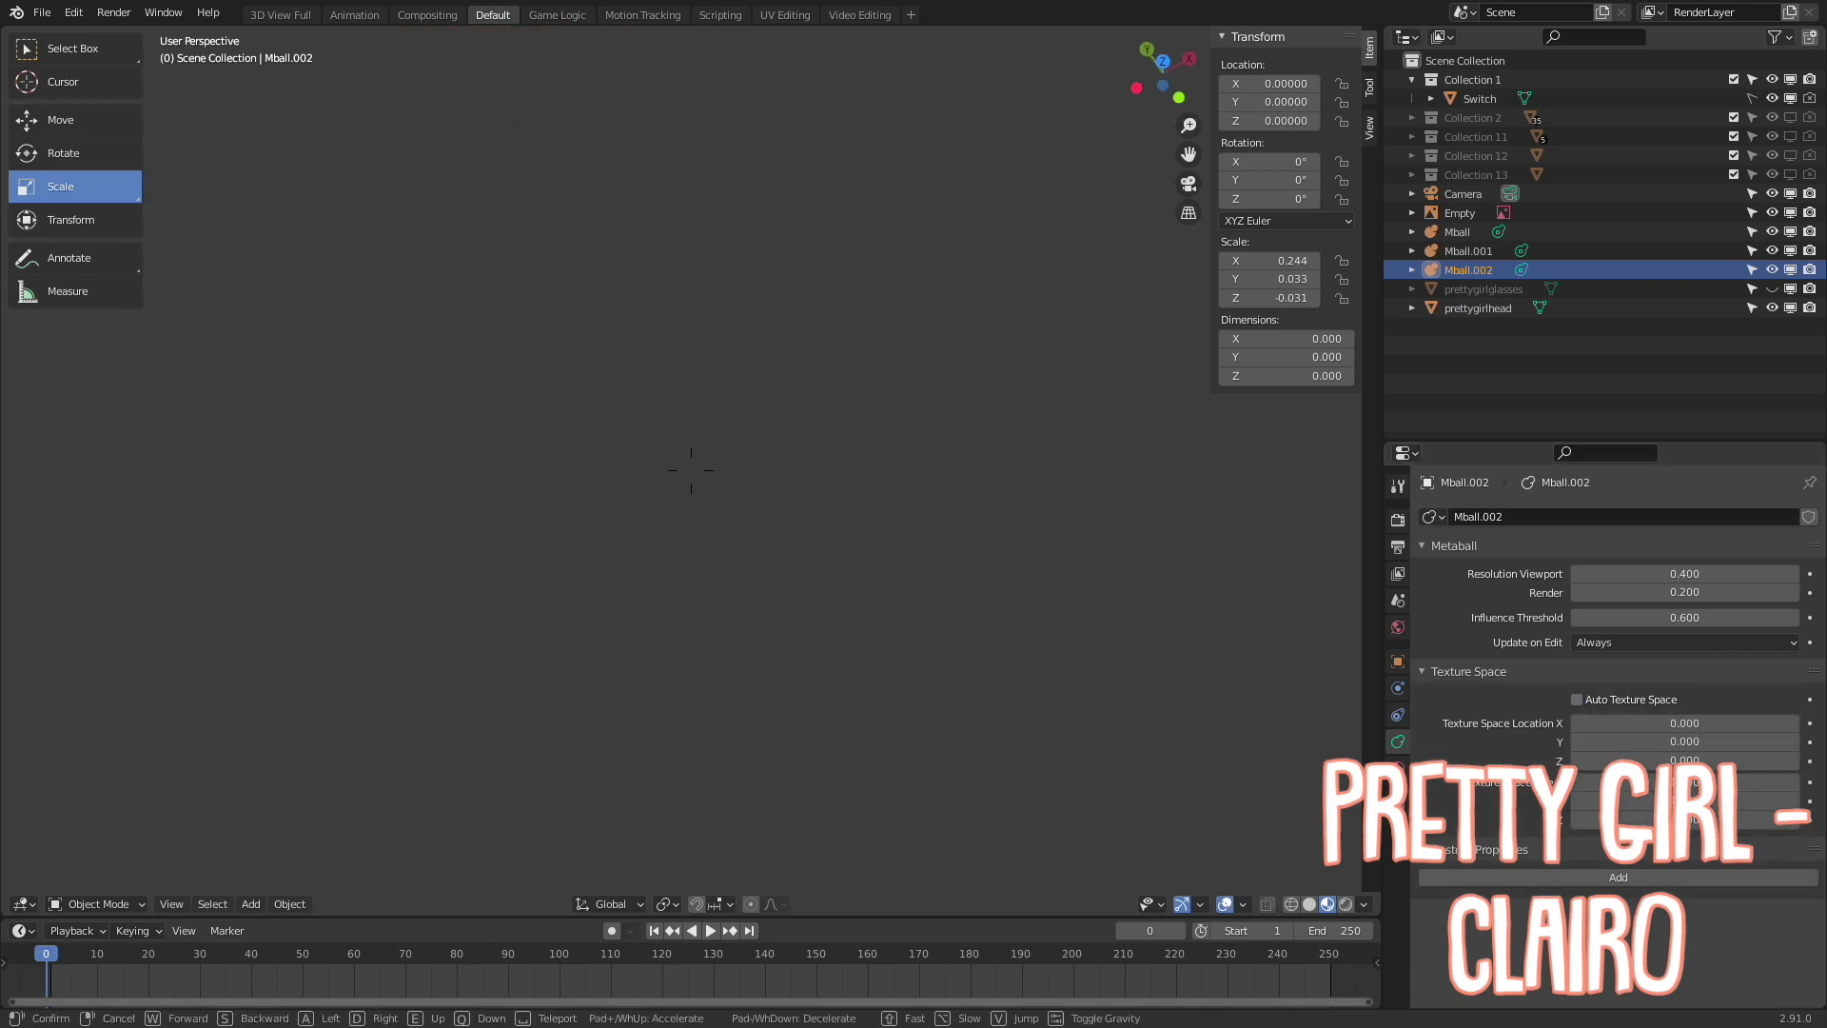
pyautogui.press('Escape')
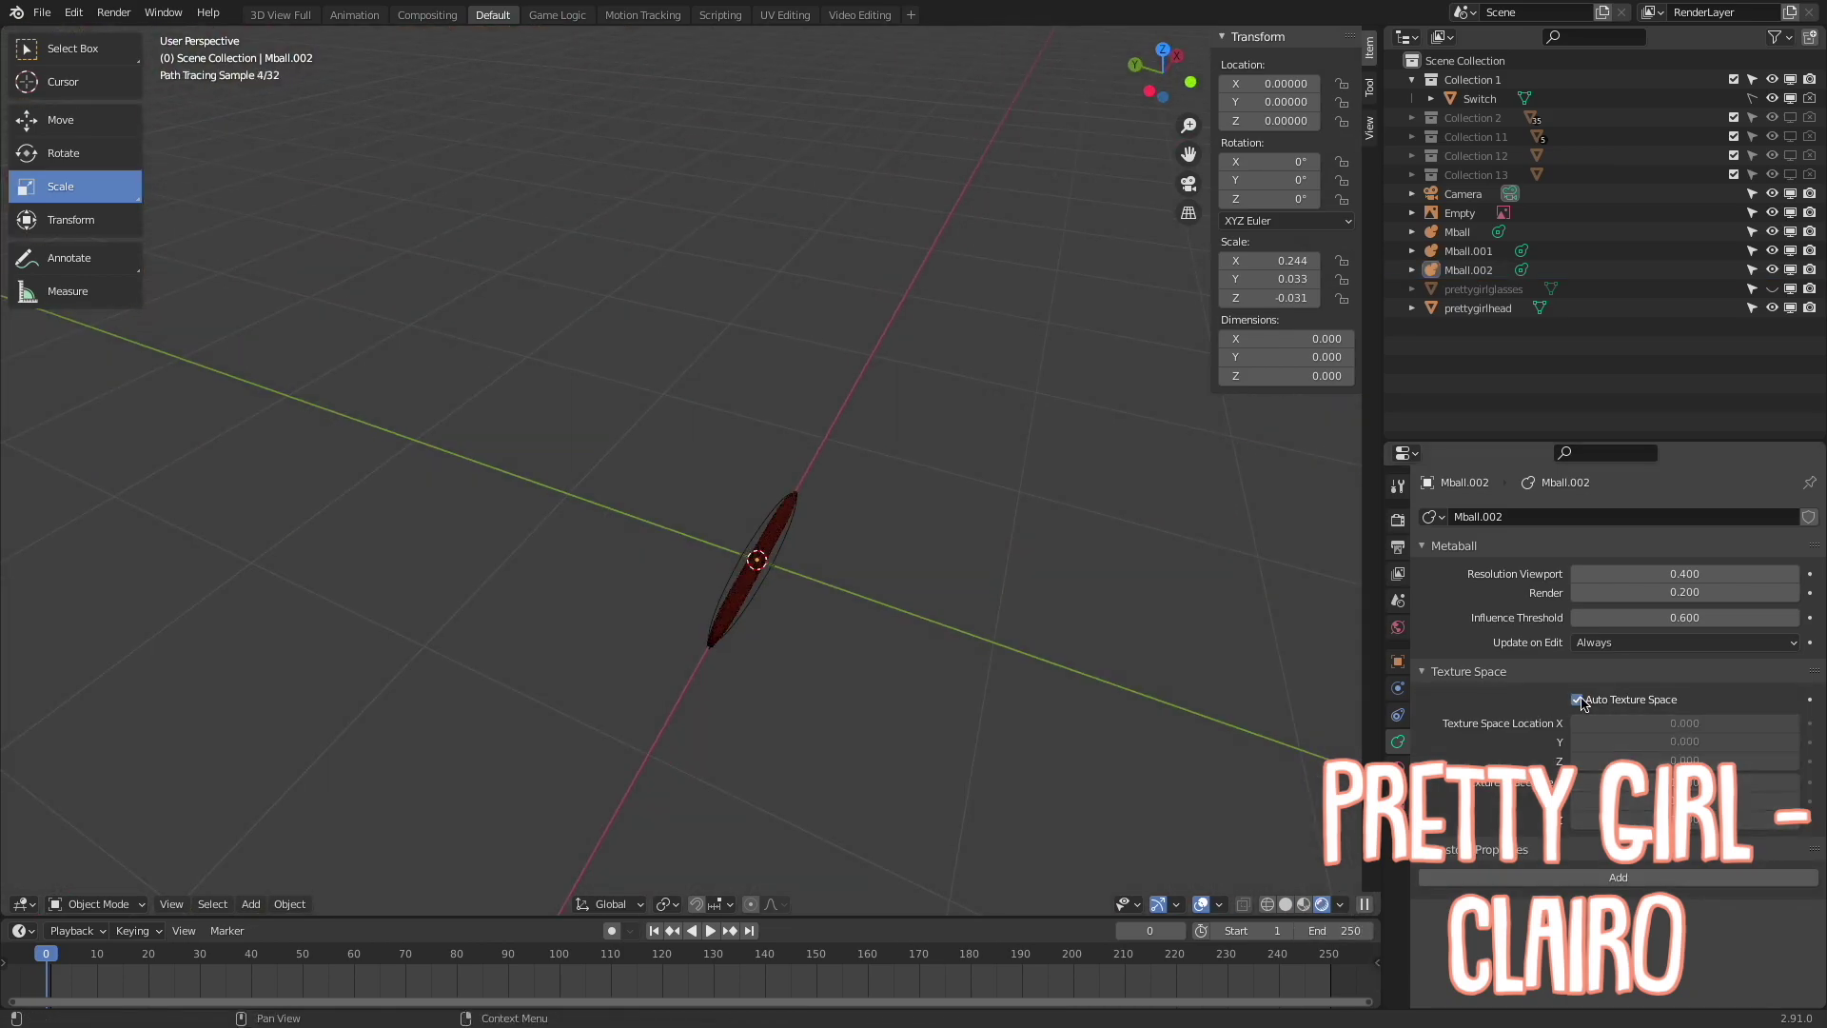
pyautogui.click(1398, 518)
pyautogui.moveTo(762, 571); pyautogui.dragTo(704, 628, button='middle')
pyautogui.click(1304, 904)
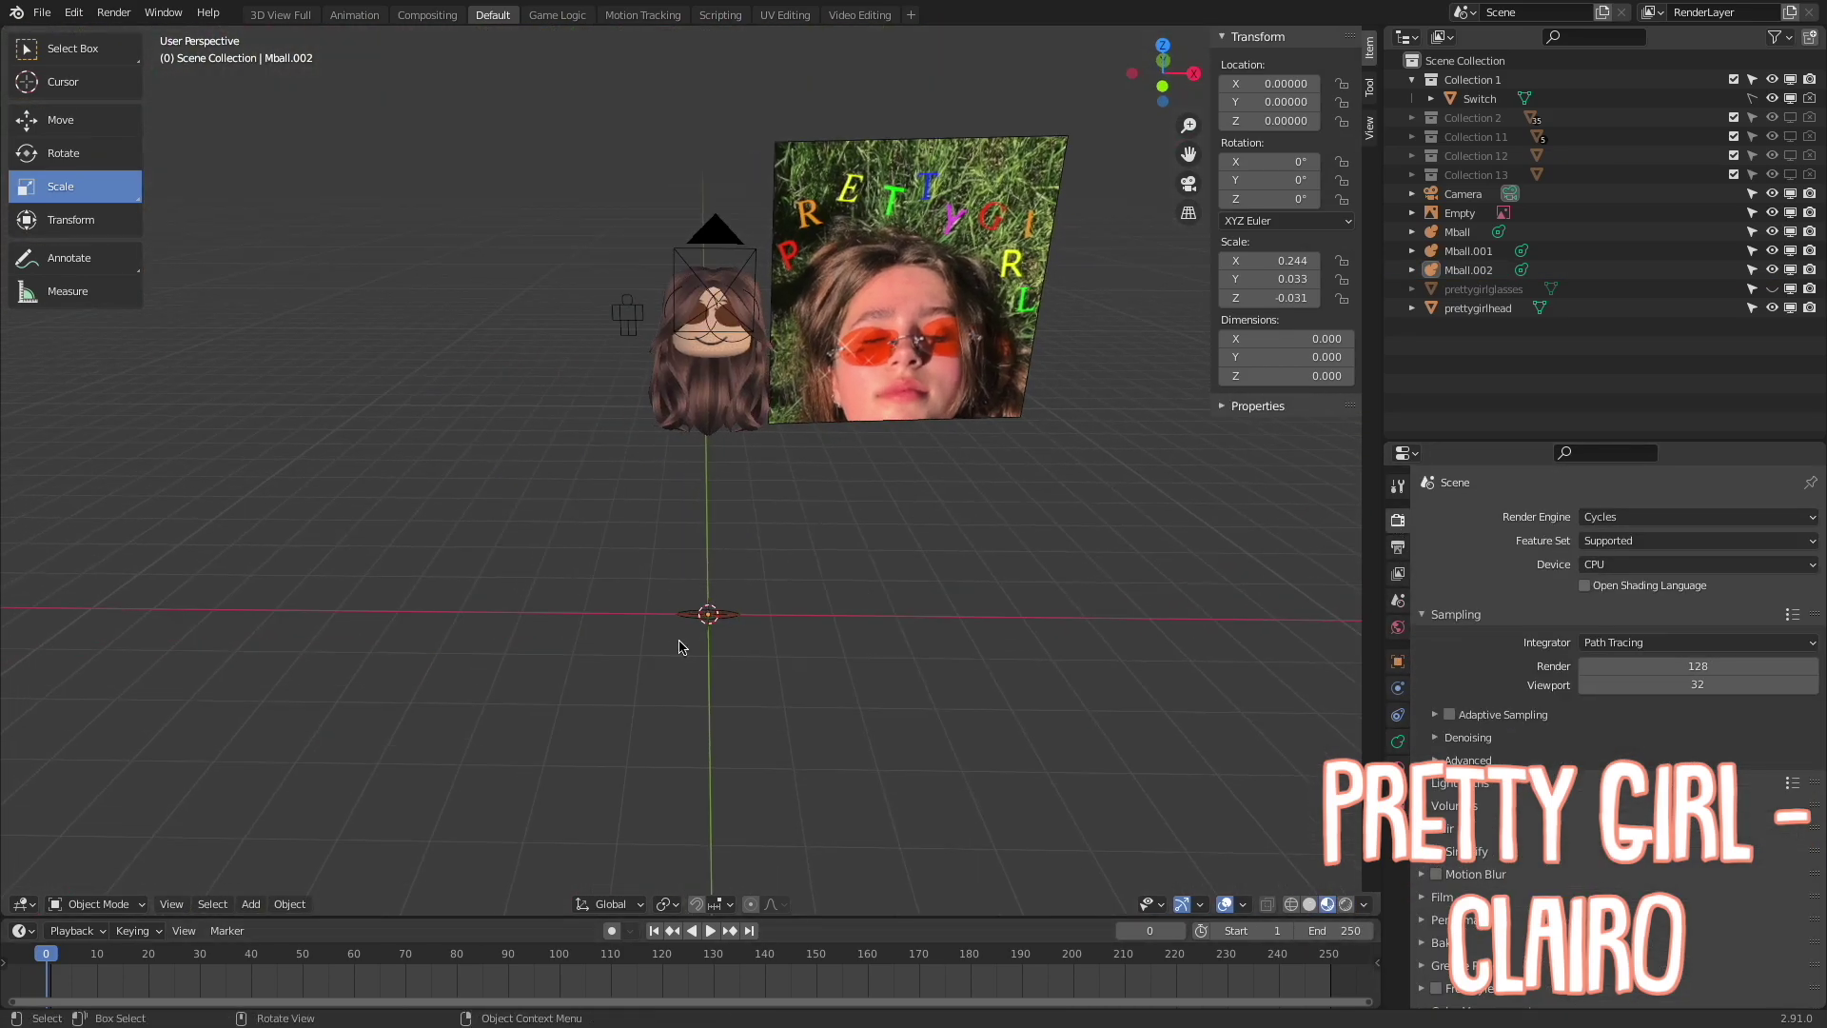
# Delete the flattened metaball and add a cylinder mesh
pyautogui.press('Delete')
pyautogui.click(251, 904)
pyautogui.click(436, 796)
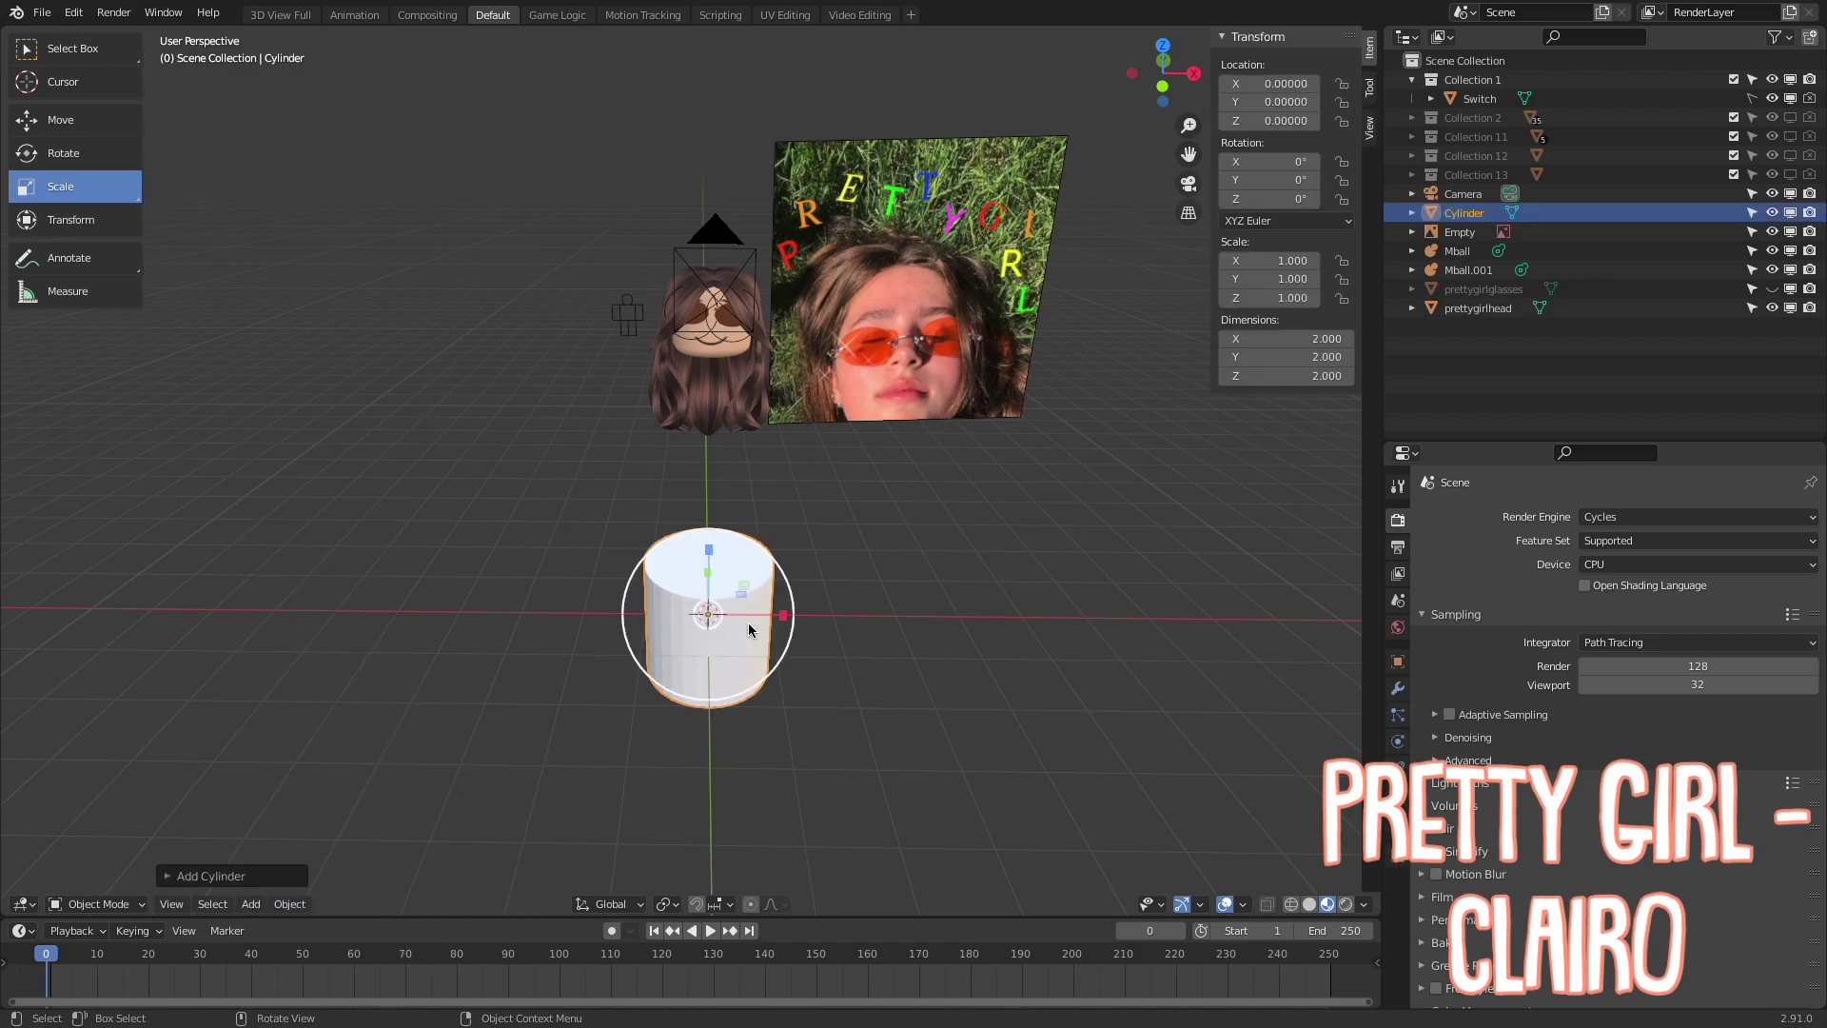
# Replace the cylinder with a fresh one and scale it down into a thin rod
pyautogui.press('Delete')
pyautogui.click(250, 904)
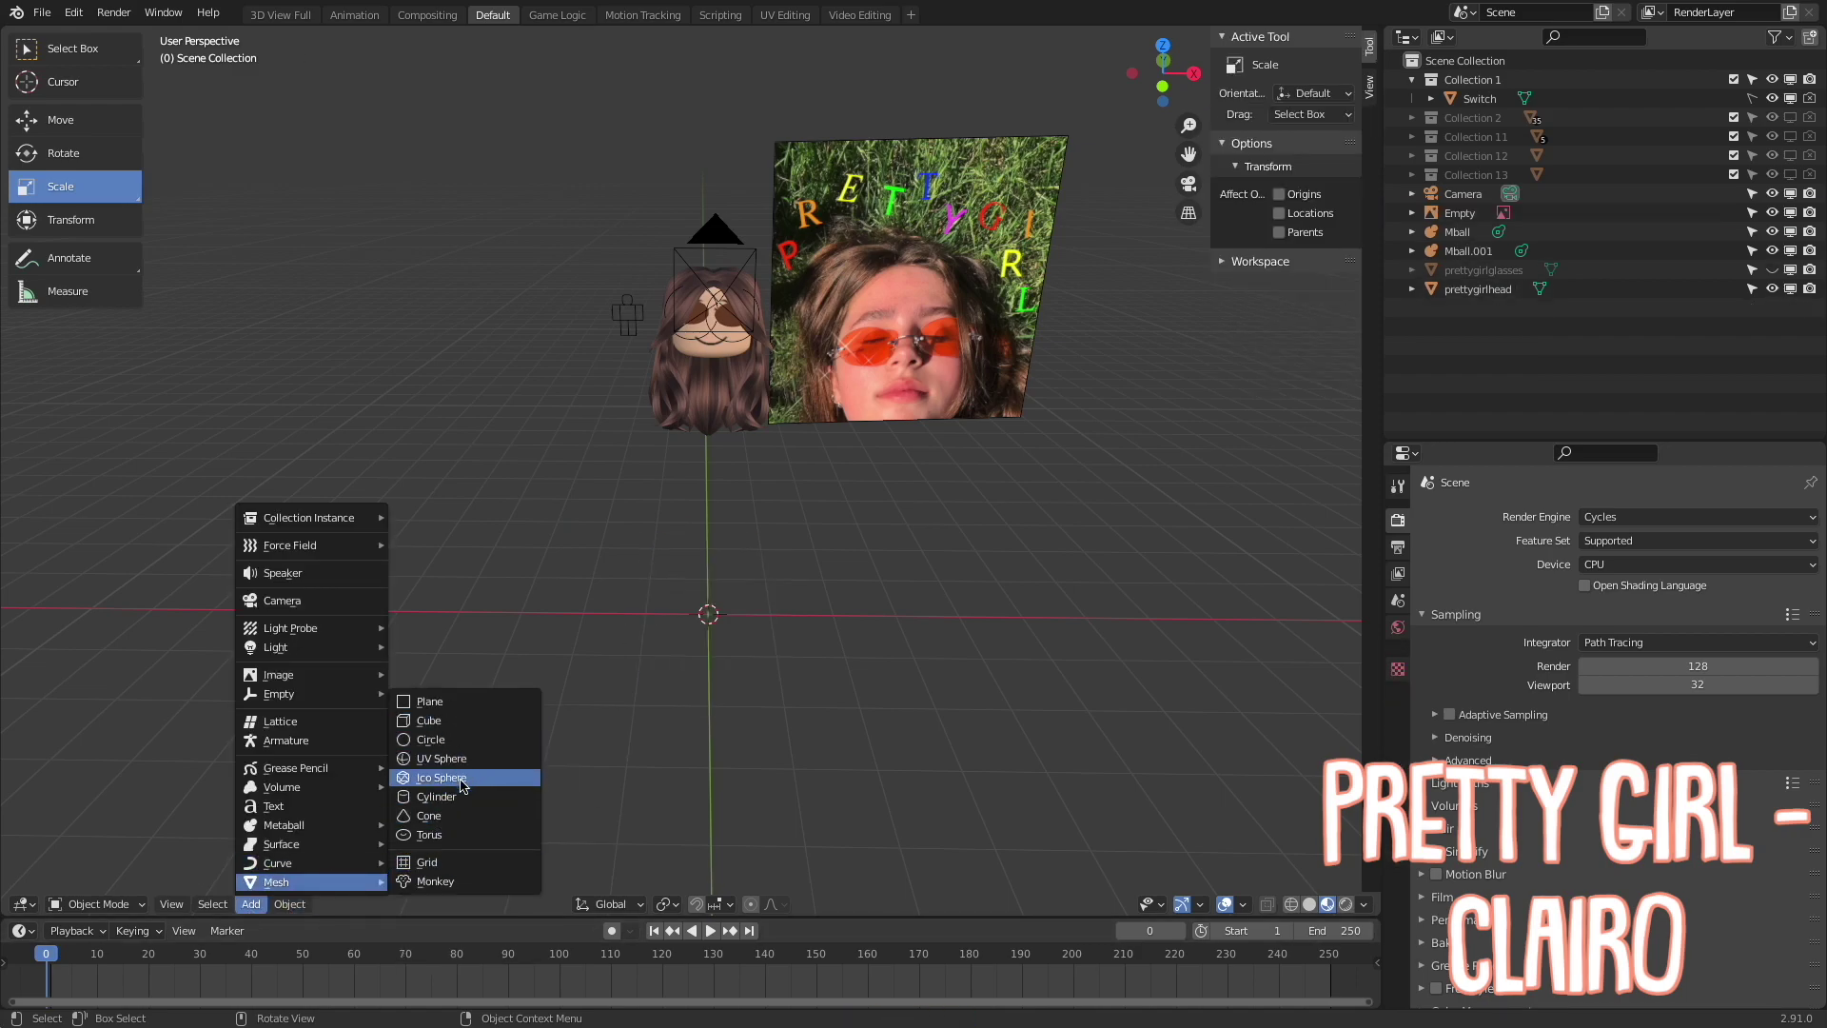
pyautogui.click(436, 796)
pyautogui.press('s')
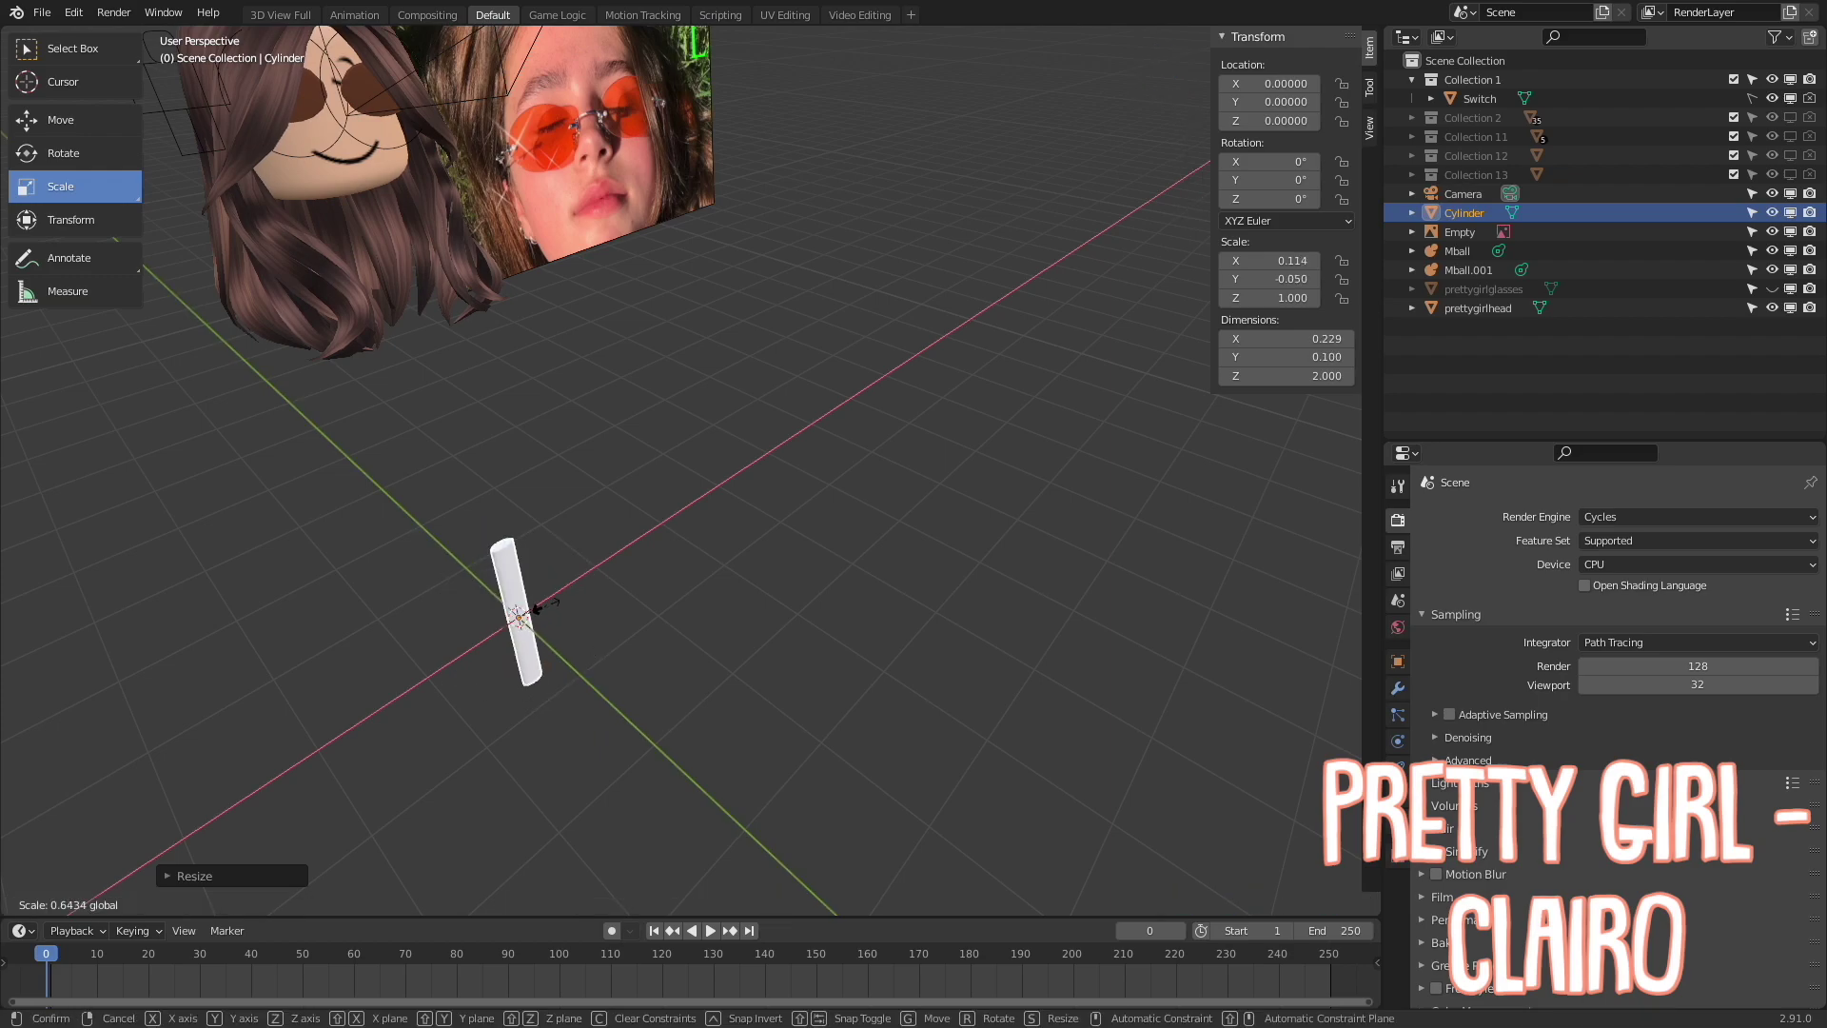
pyautogui.click(535, 606)
pyautogui.press('s')
pyautogui.click(533, 602)
pyautogui.press('s')
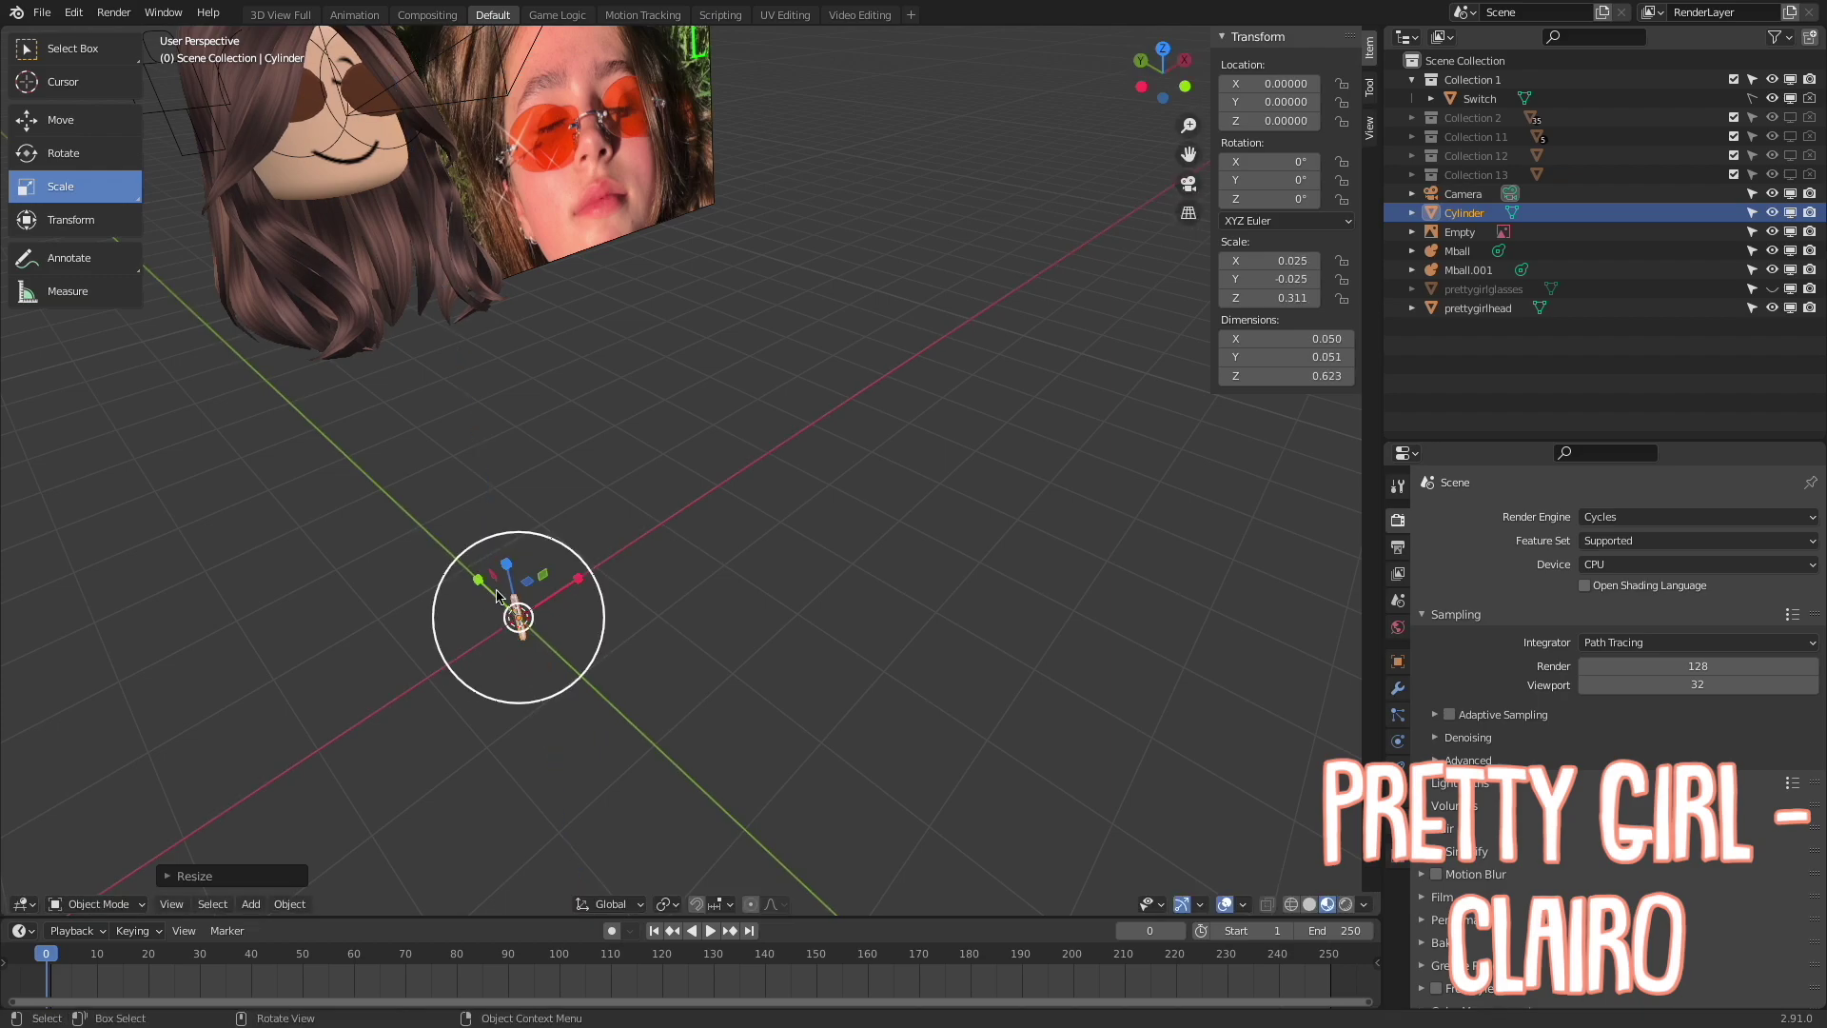
# Rotate the rod about 88° on Y and move it between the red lenses
pyautogui.moveTo(516, 582)
pyautogui.mouseDown()
pyautogui.moveTo(571, 533)
pyautogui.moveTo(350, 78)
pyautogui.moveTo(399, 295)
pyautogui.mouseUp()
pyautogui.hotkey('shift', 'space')
pyautogui.press('g')
pyautogui.moveTo(671, 353); pyautogui.dragTo(677, 366)
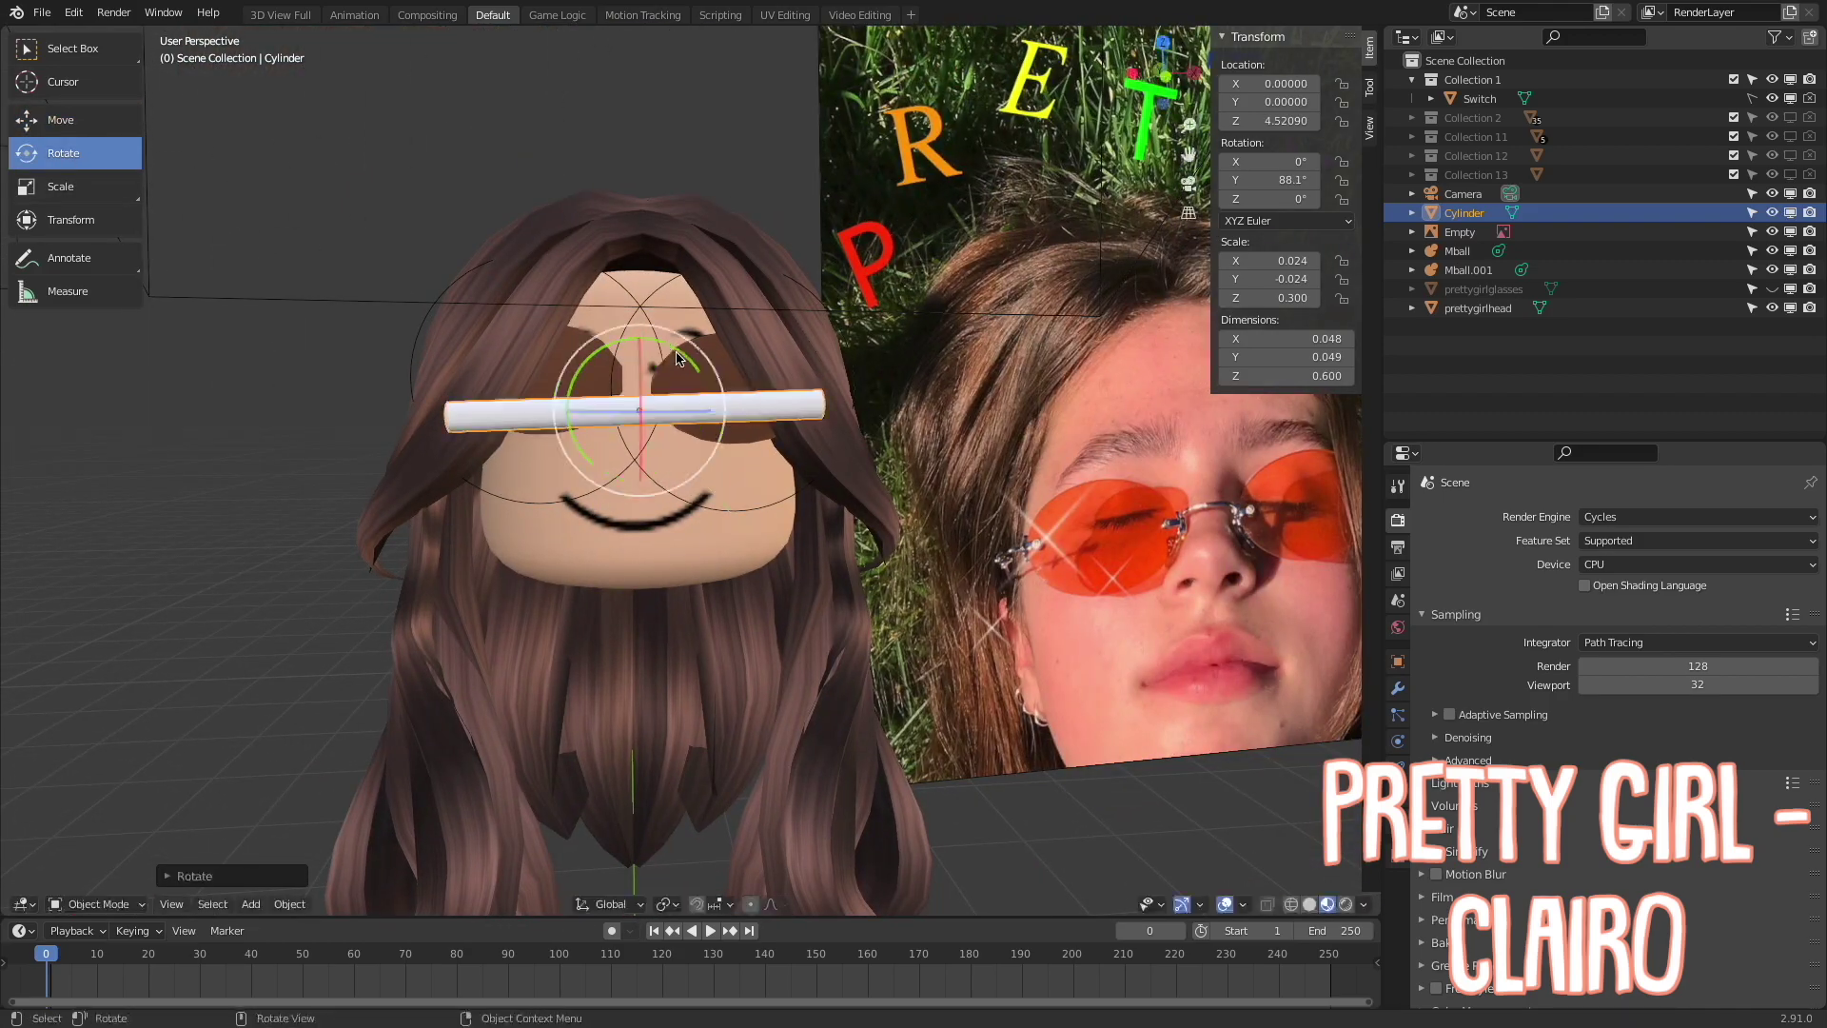
pyautogui.moveTo(677, 367); pyautogui.dragTo(797, 373, button='middle')
pyautogui.hotkey('shift', 'space')
pyautogui.press('g')
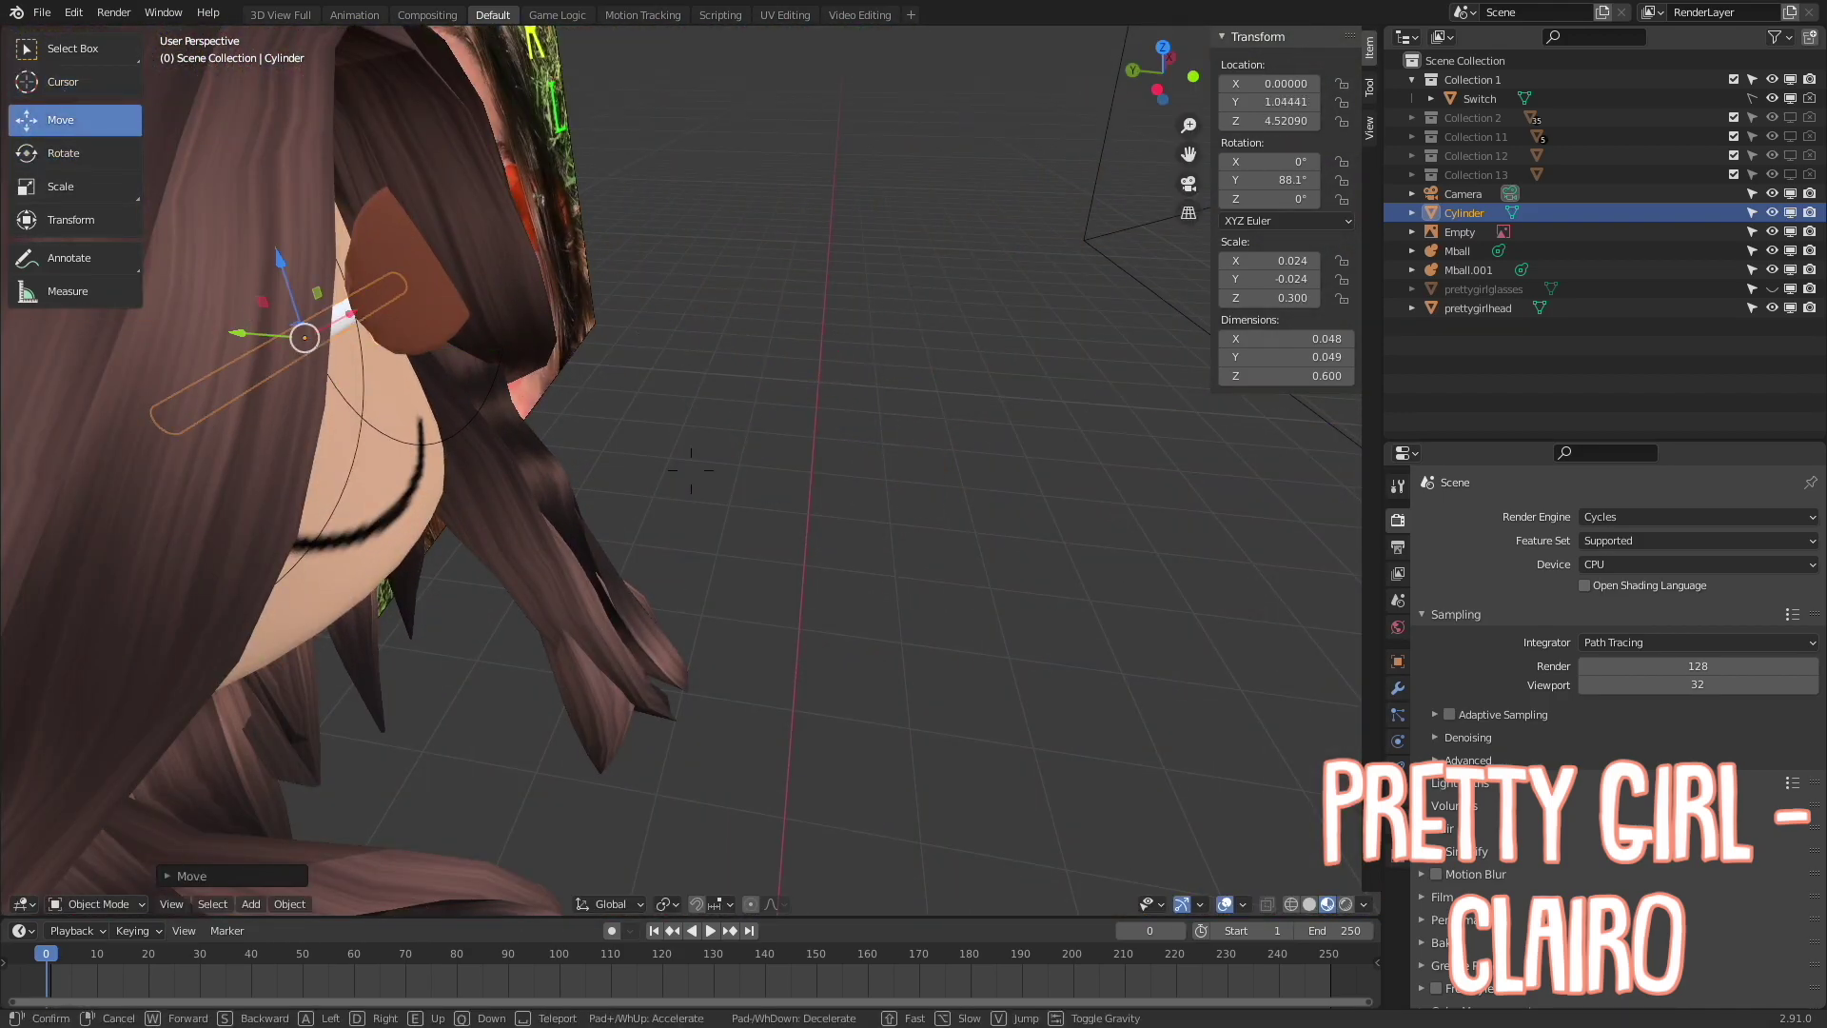
pyautogui.press('KP_0')
# Shorten the rod to fit the lens gap and switch to rendered shading
pyautogui.click(705, 568)
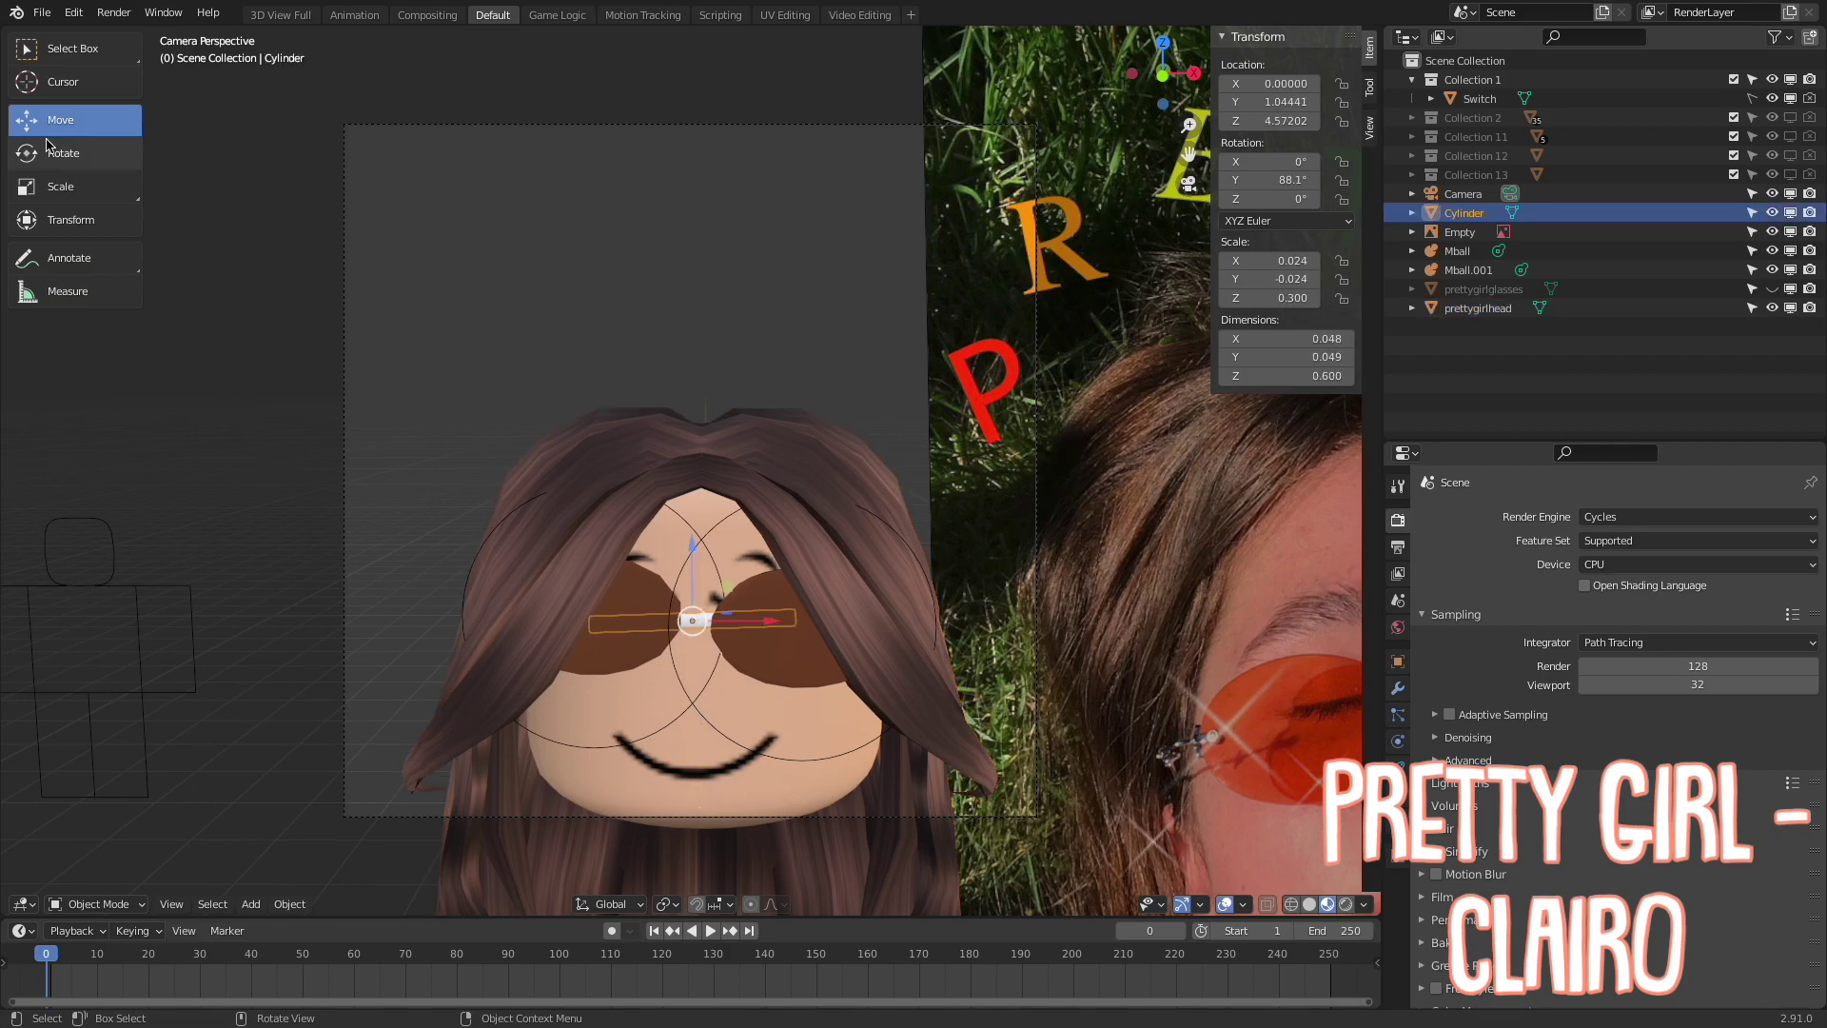
pyautogui.click(683, 609)
pyautogui.click(709, 625)
pyautogui.click(709, 625)
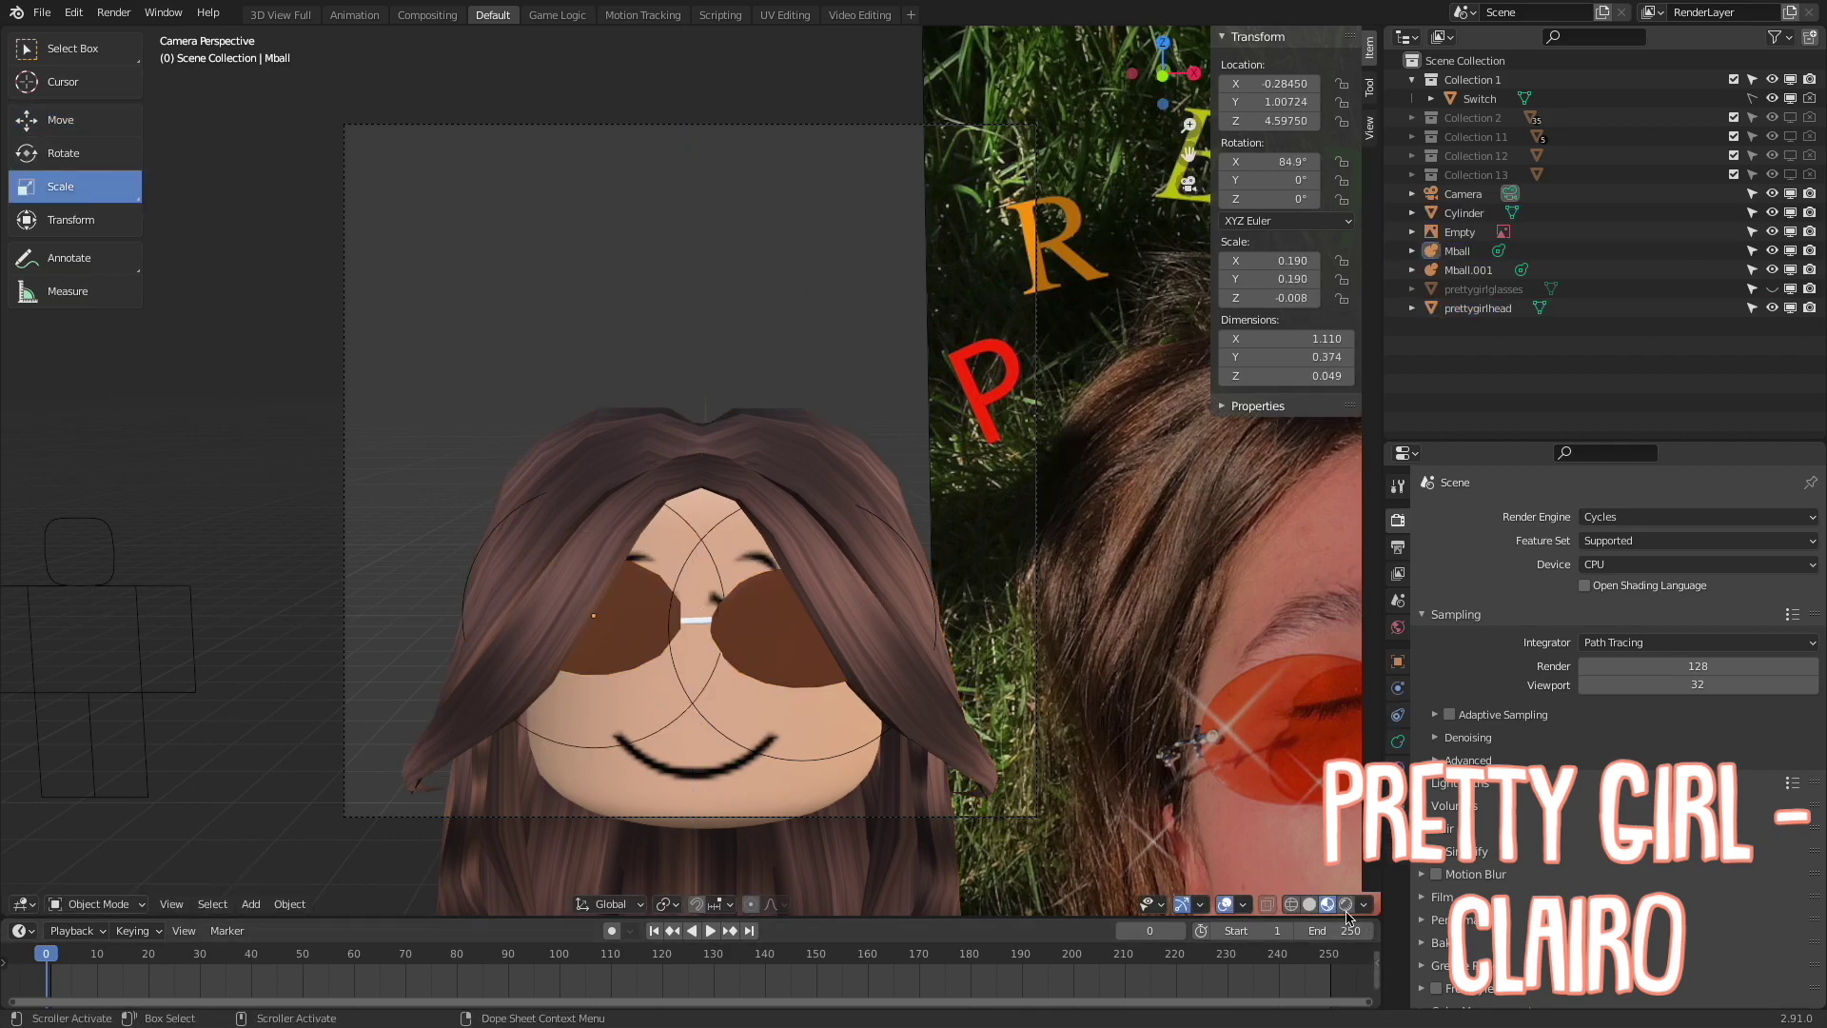
pyautogui.press('z')
# Give the rod a light grey base colour in its Material.006
pyautogui.click(1398, 820)
pyautogui.click(1694, 743)
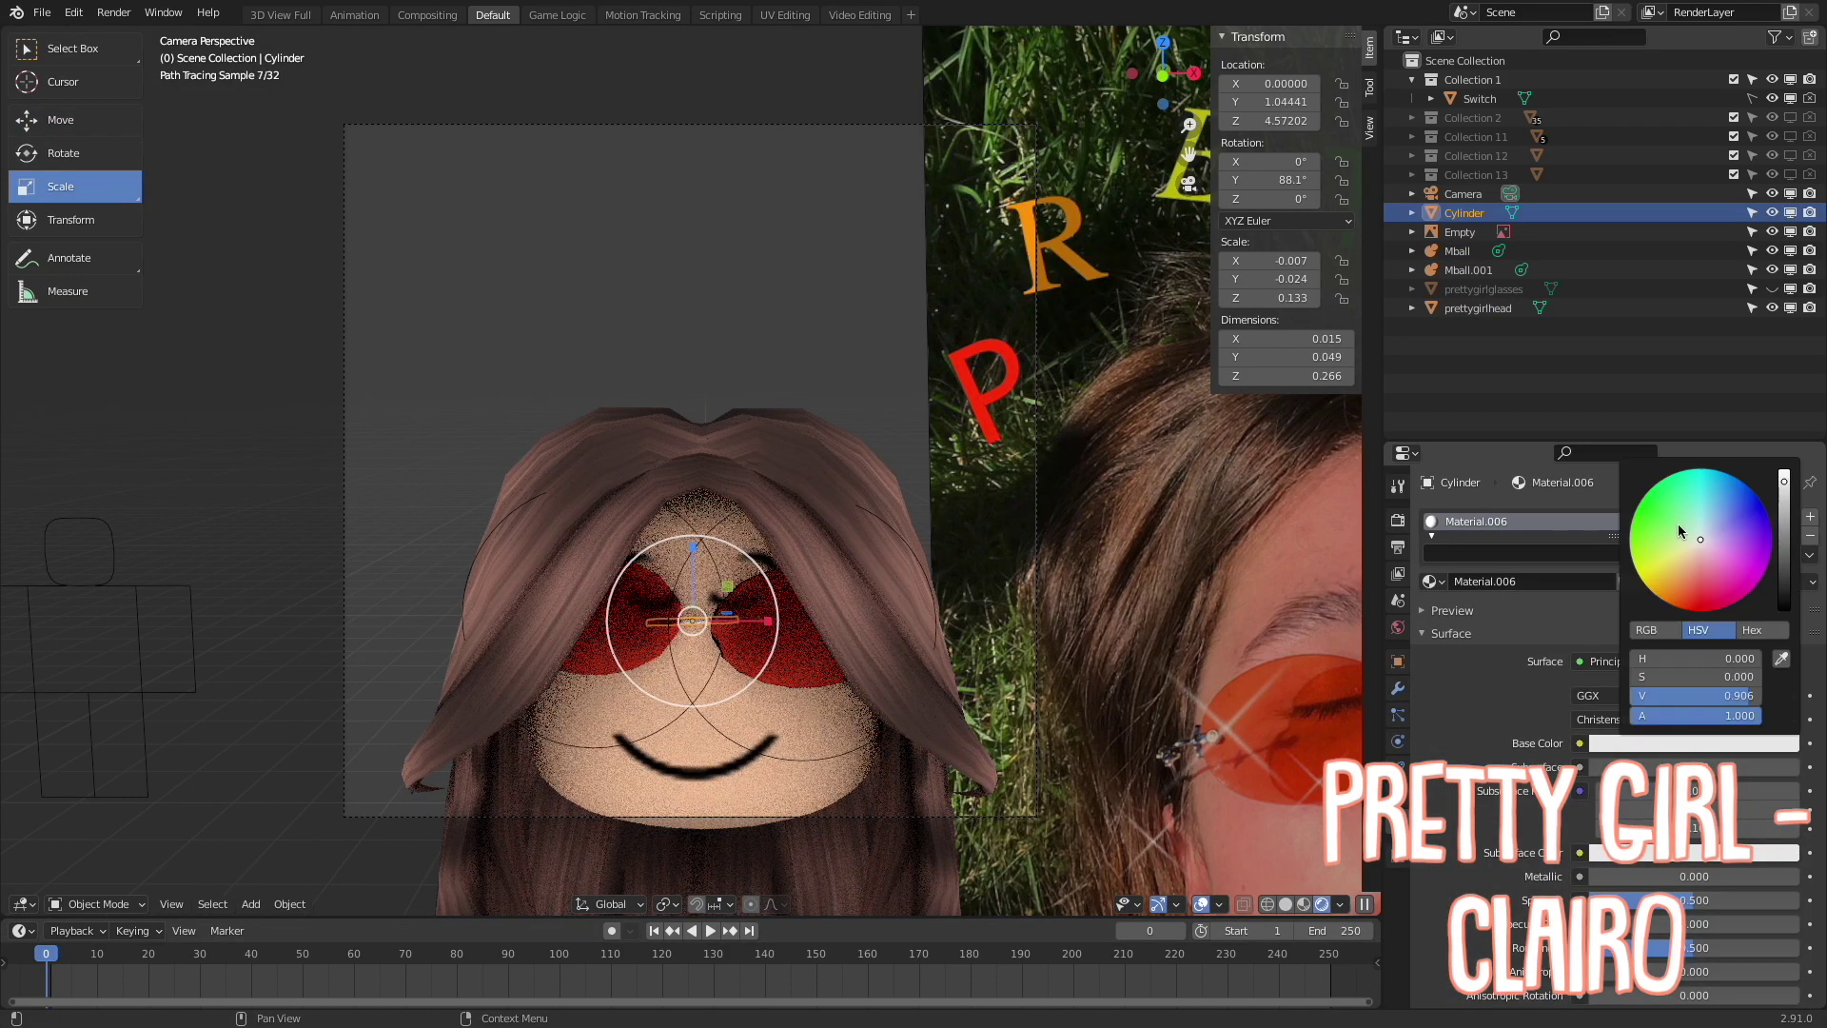
pyautogui.click(552, 454)
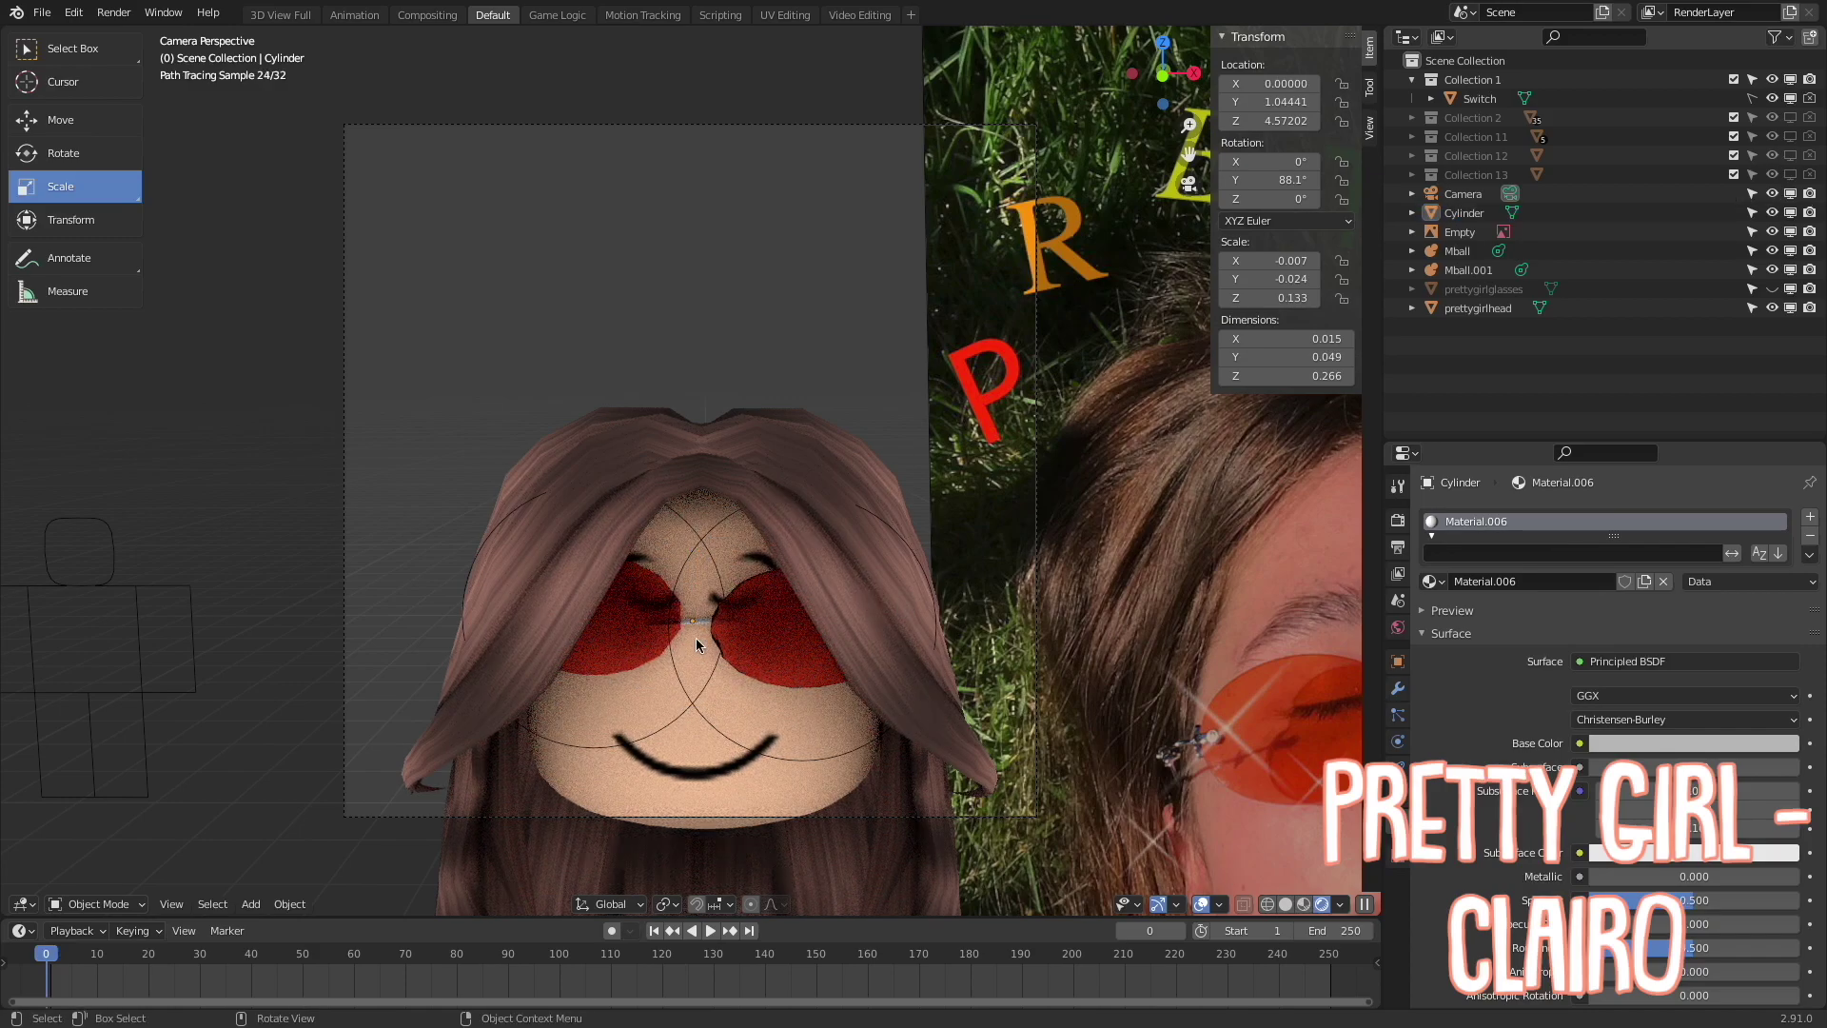
pyautogui.hotkey('ctrl', 'z')
pyautogui.click(74, 13)
pyautogui.click(74, 129)
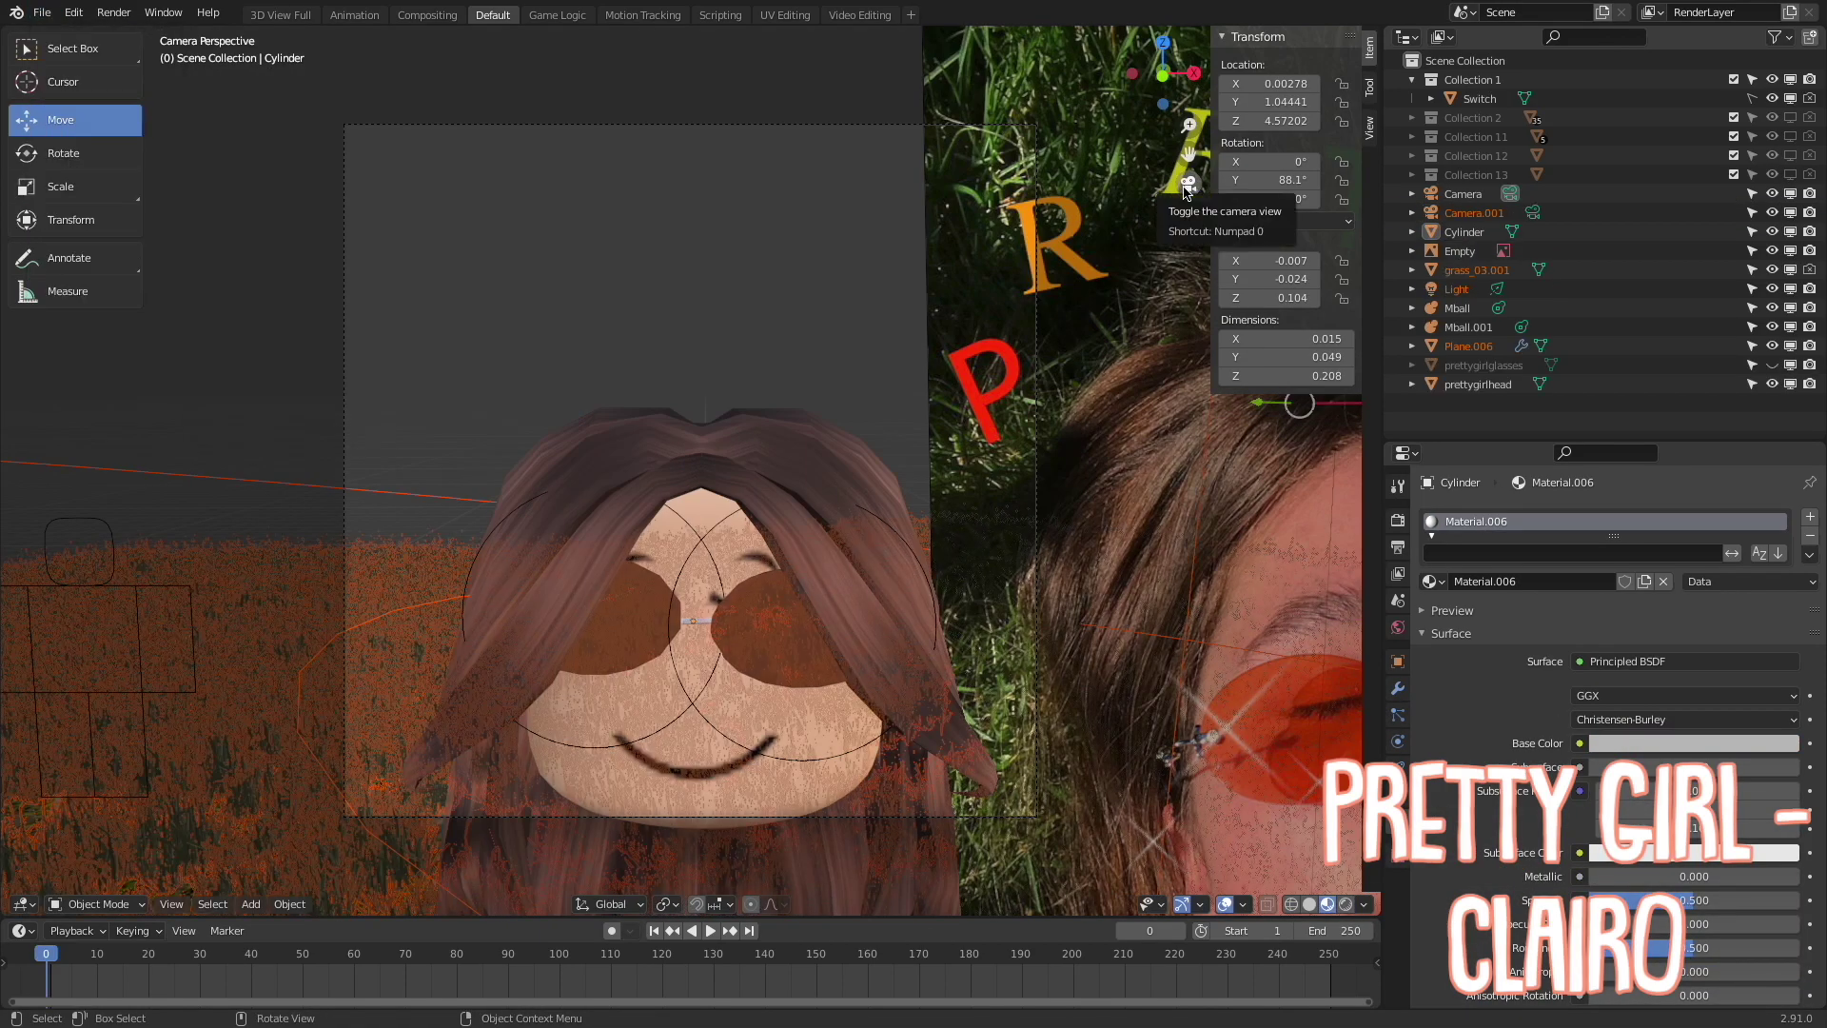
# Tilt the grass plane to 76.1° on X and move it behind the head
pyautogui.hotkey('shift', '`')
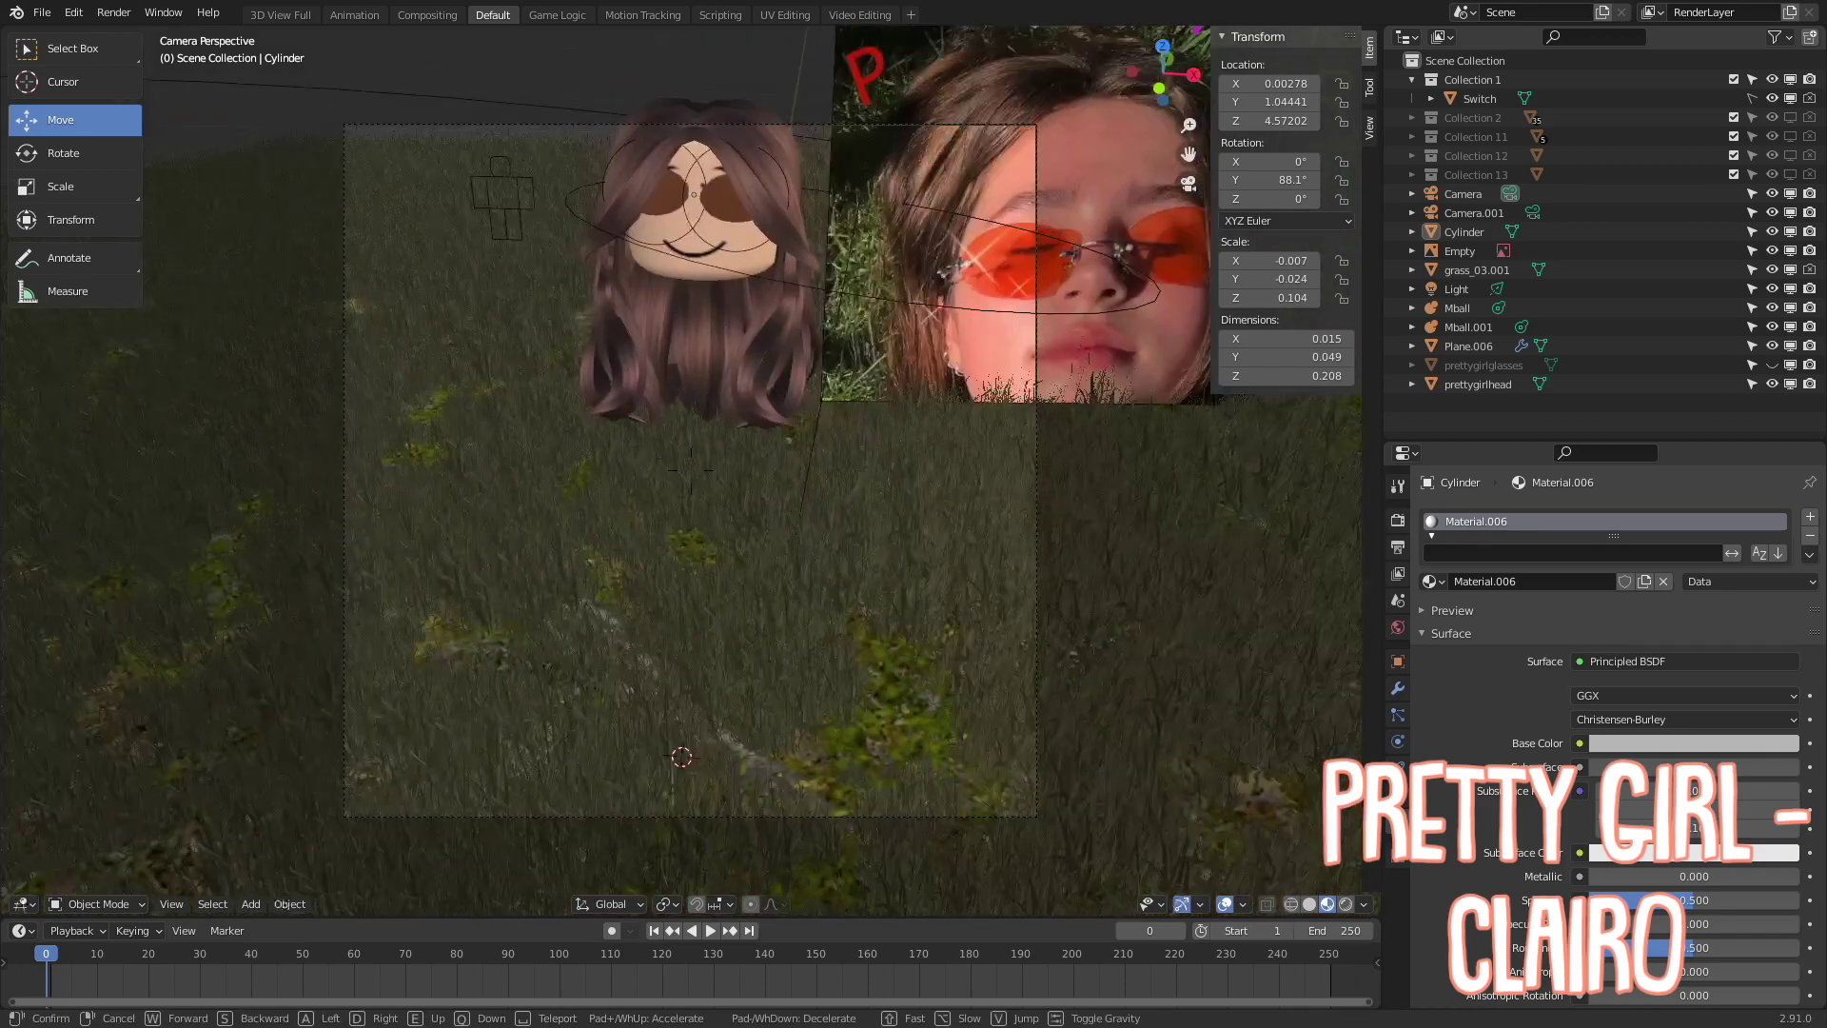
pyautogui.hotkey('shift', '`')
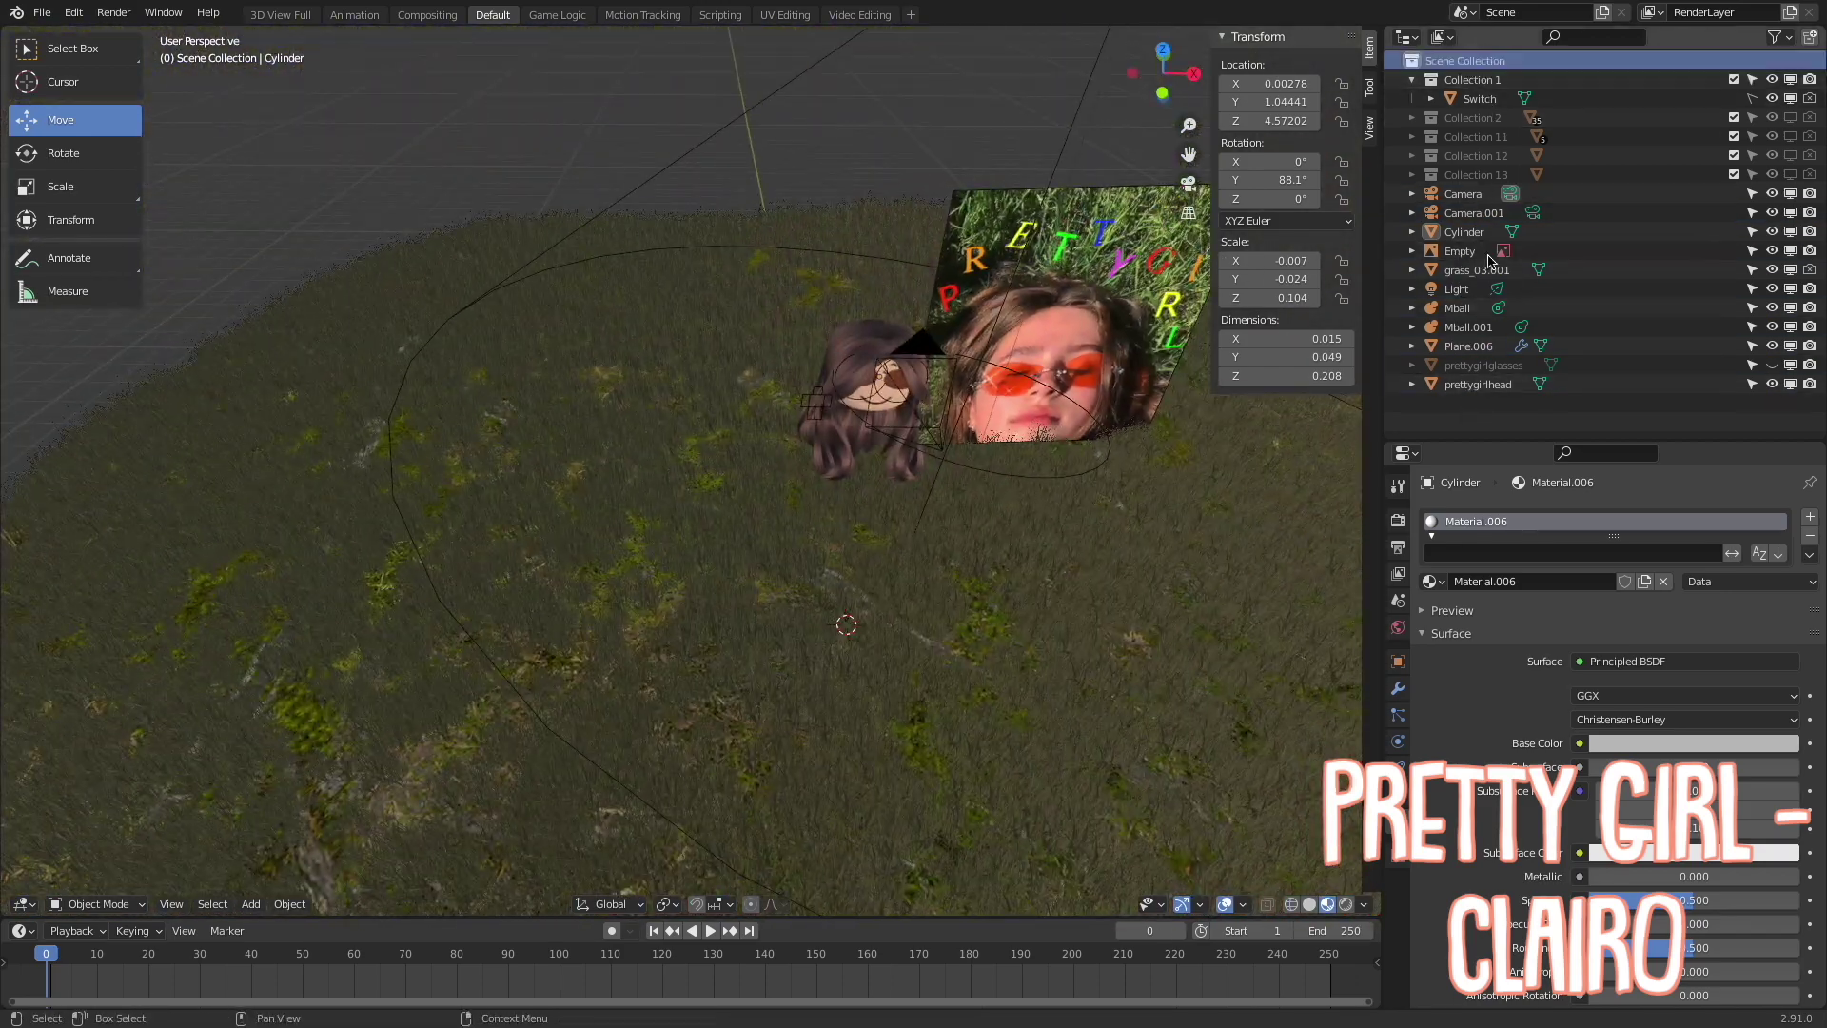
pyautogui.click(1467, 345)
pyautogui.click(73, 12)
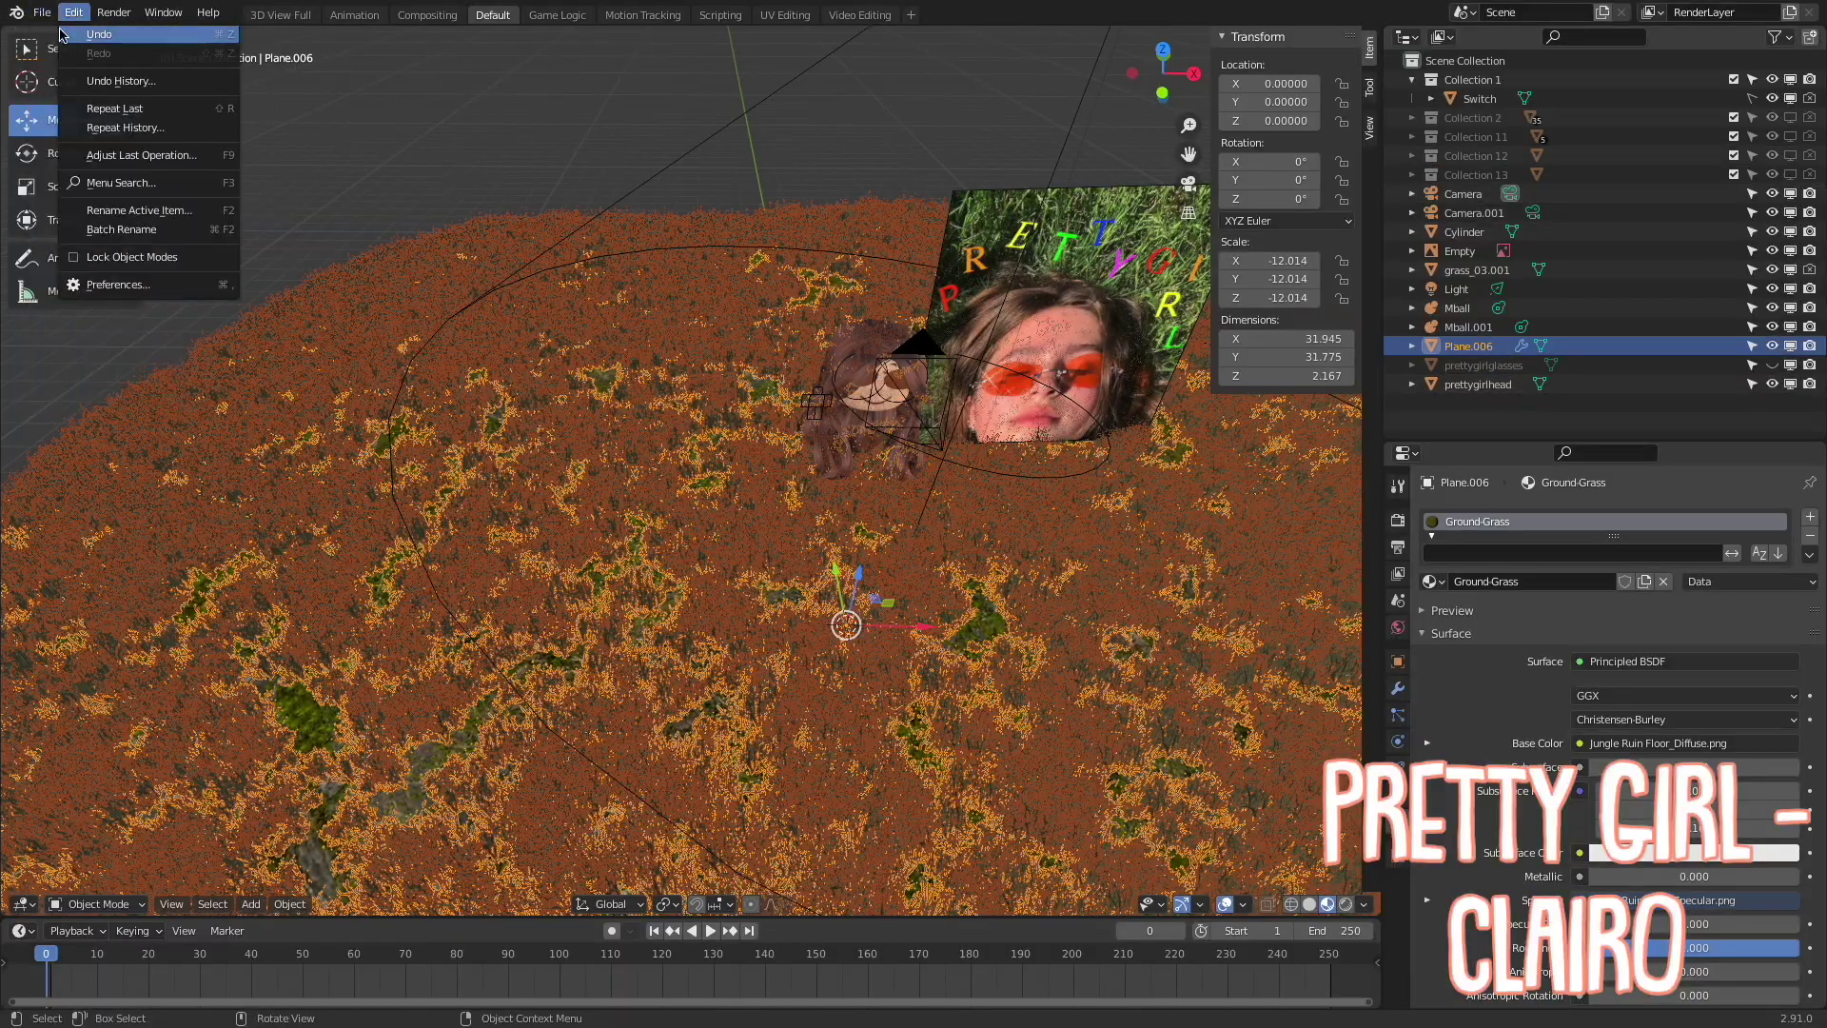
pyautogui.click(63, 153)
pyautogui.moveTo(852, 552); pyautogui.dragTo(572, 615)
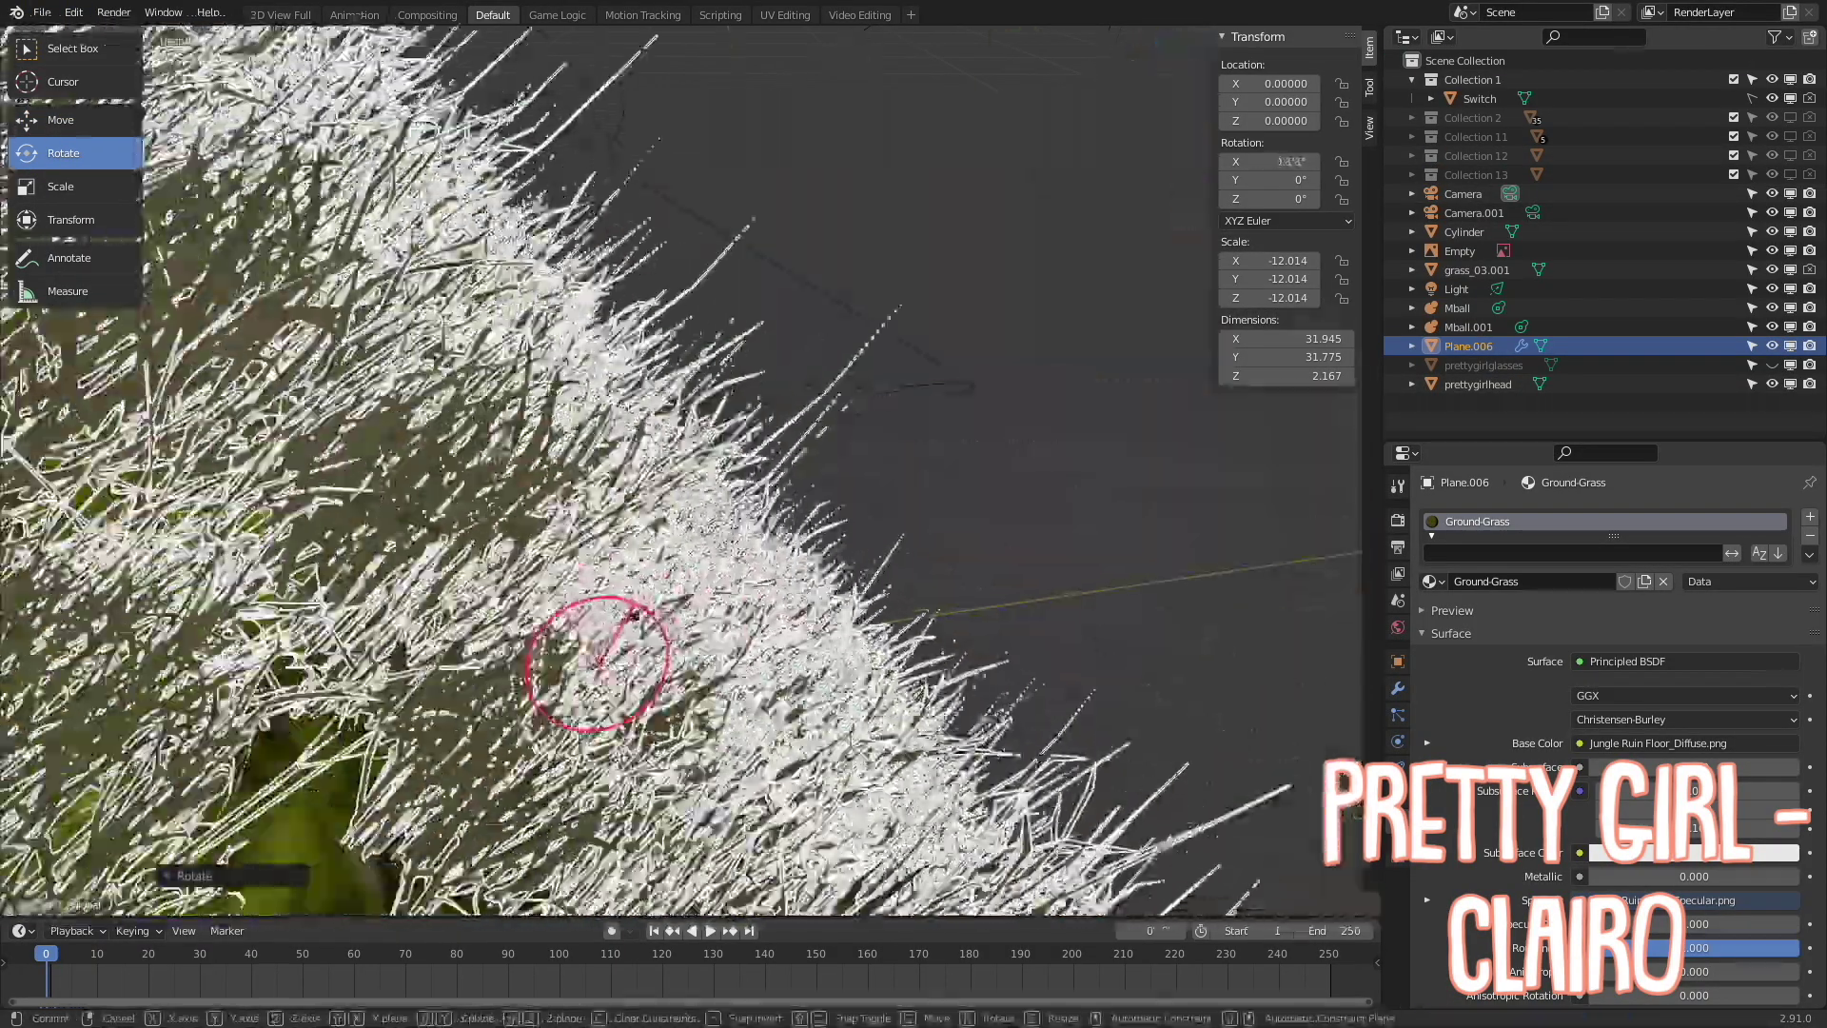
pyautogui.moveTo(572, 615); pyautogui.dragTo(233, 239)
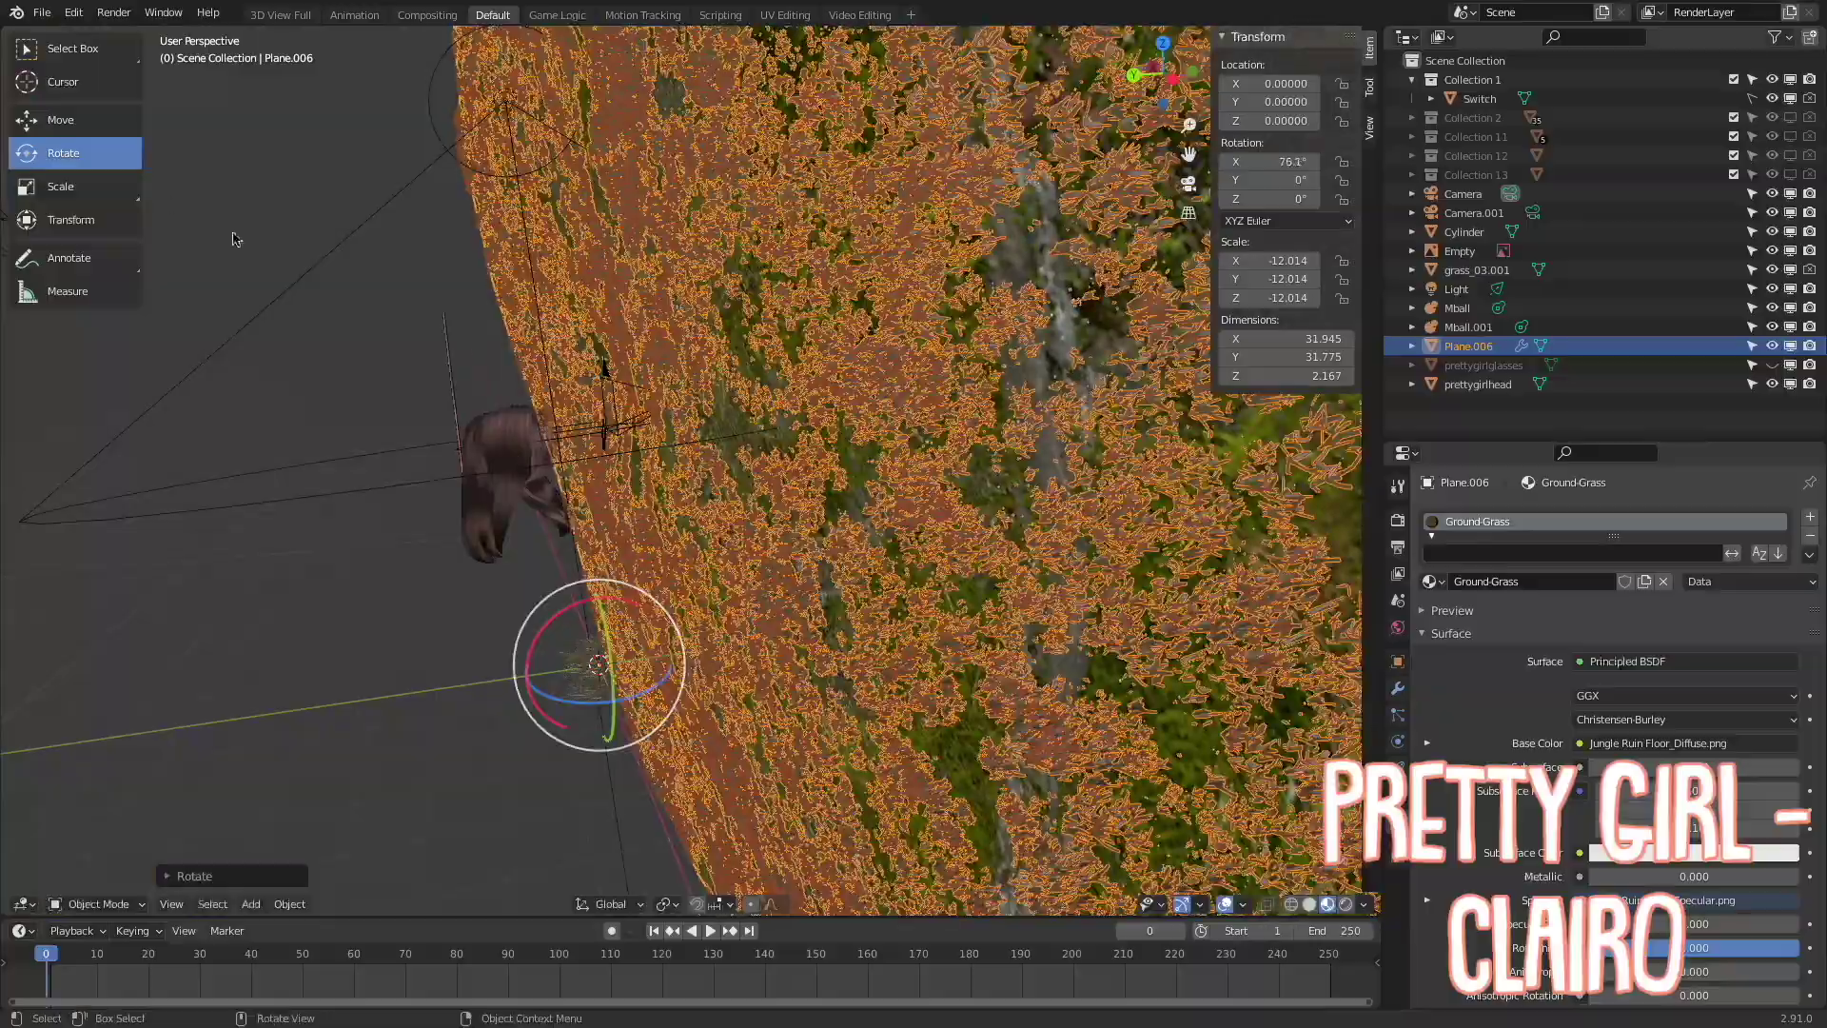
pyautogui.moveTo(525, 669); pyautogui.dragTo(846, 255)
# Check the camera view, then delete the album-cover reference image object
pyautogui.press('KP_0')
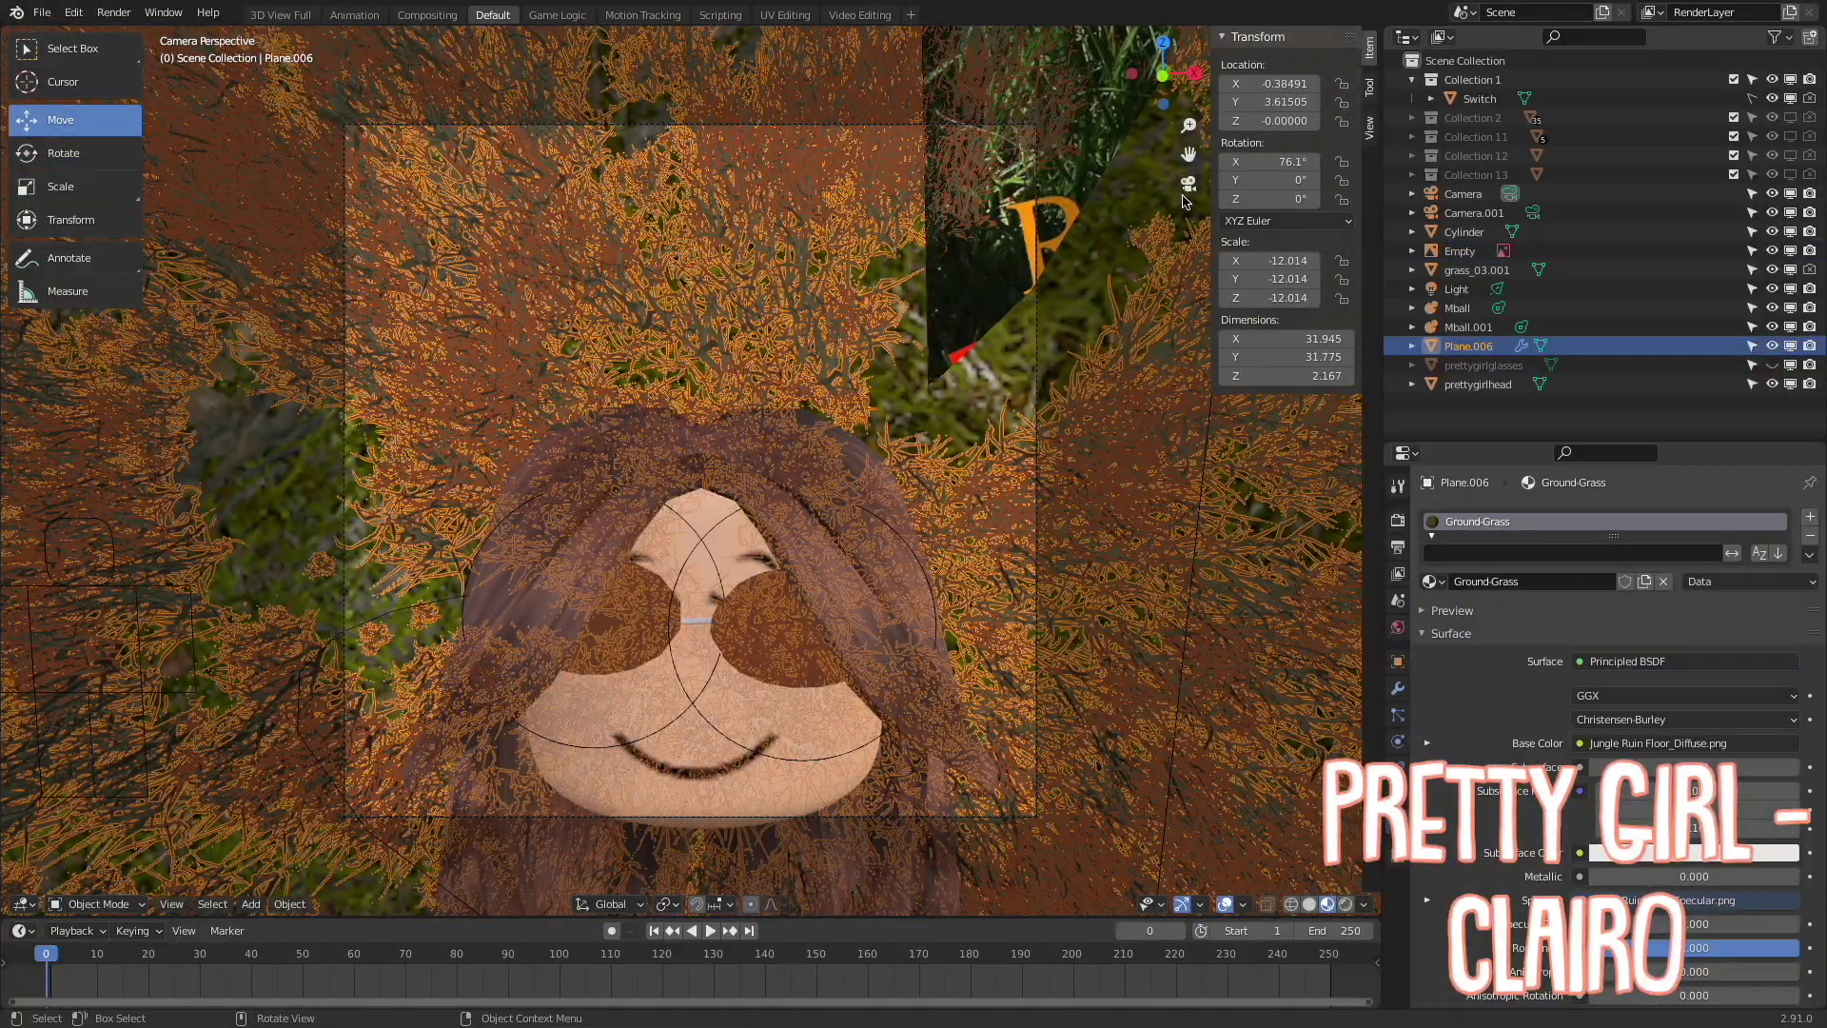
pyautogui.click(1189, 184)
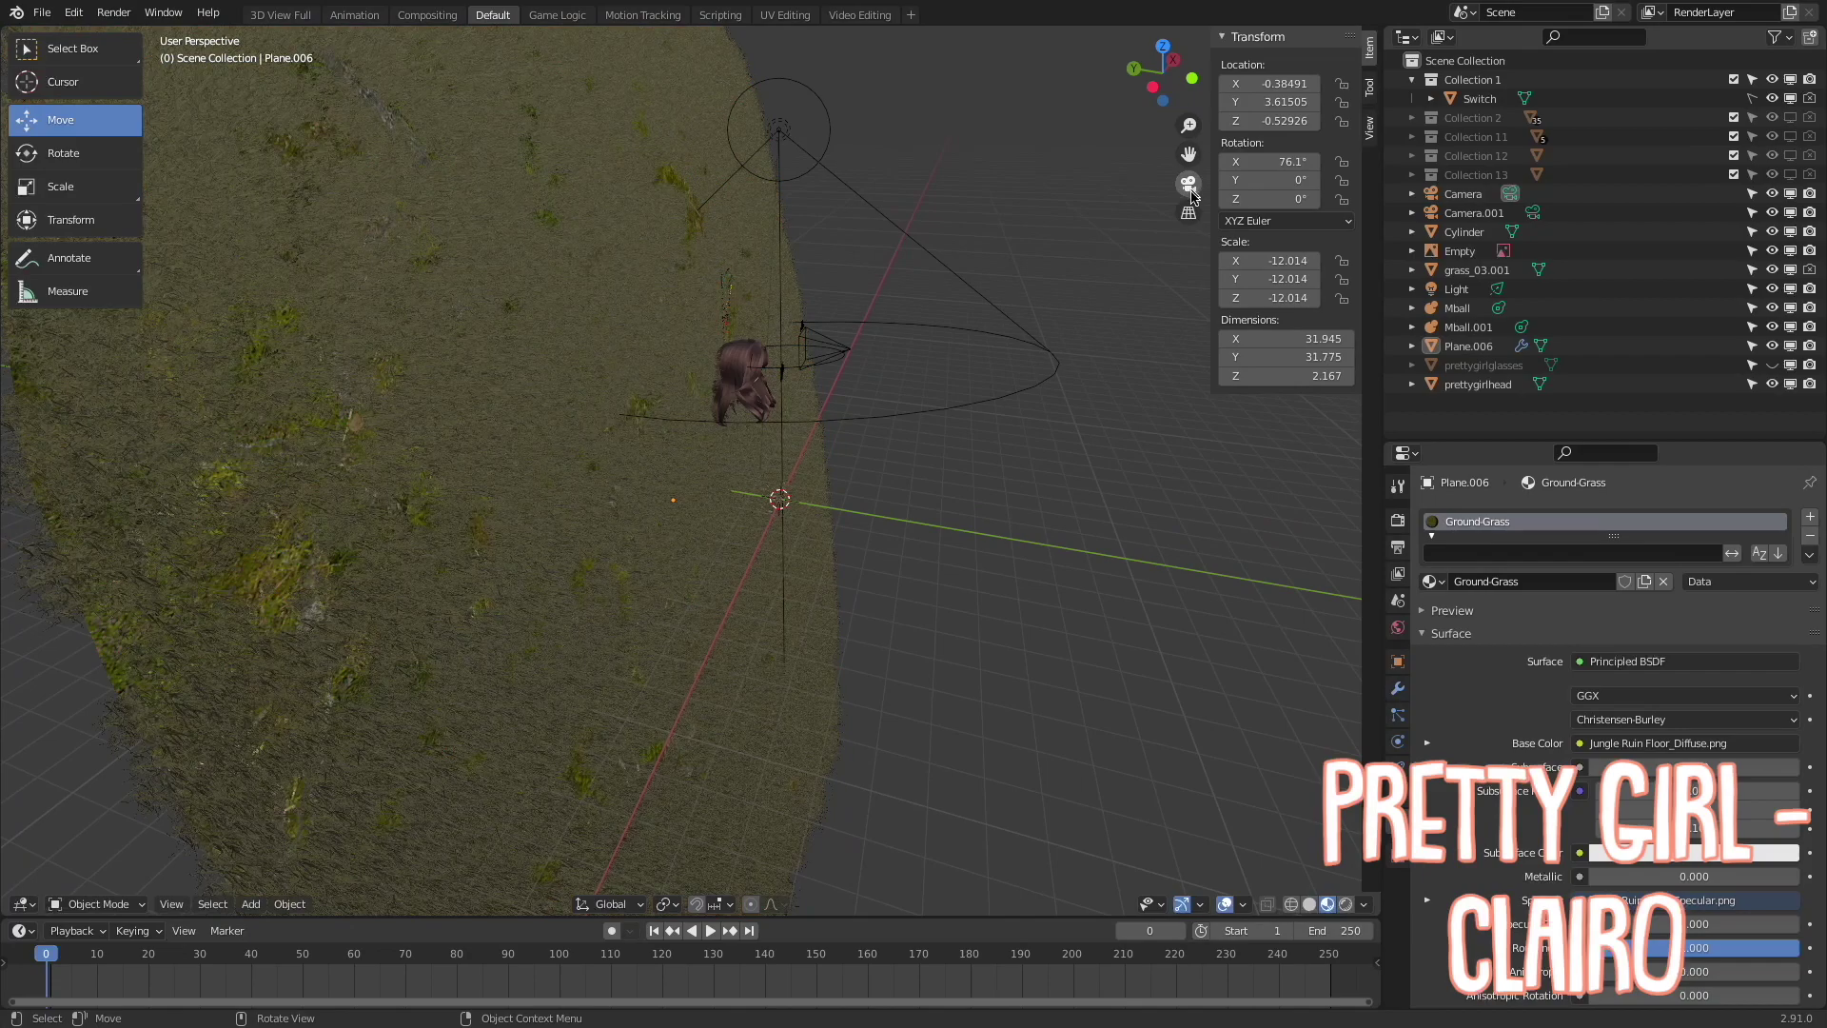
pyautogui.click(1189, 184)
pyautogui.press('Delete')
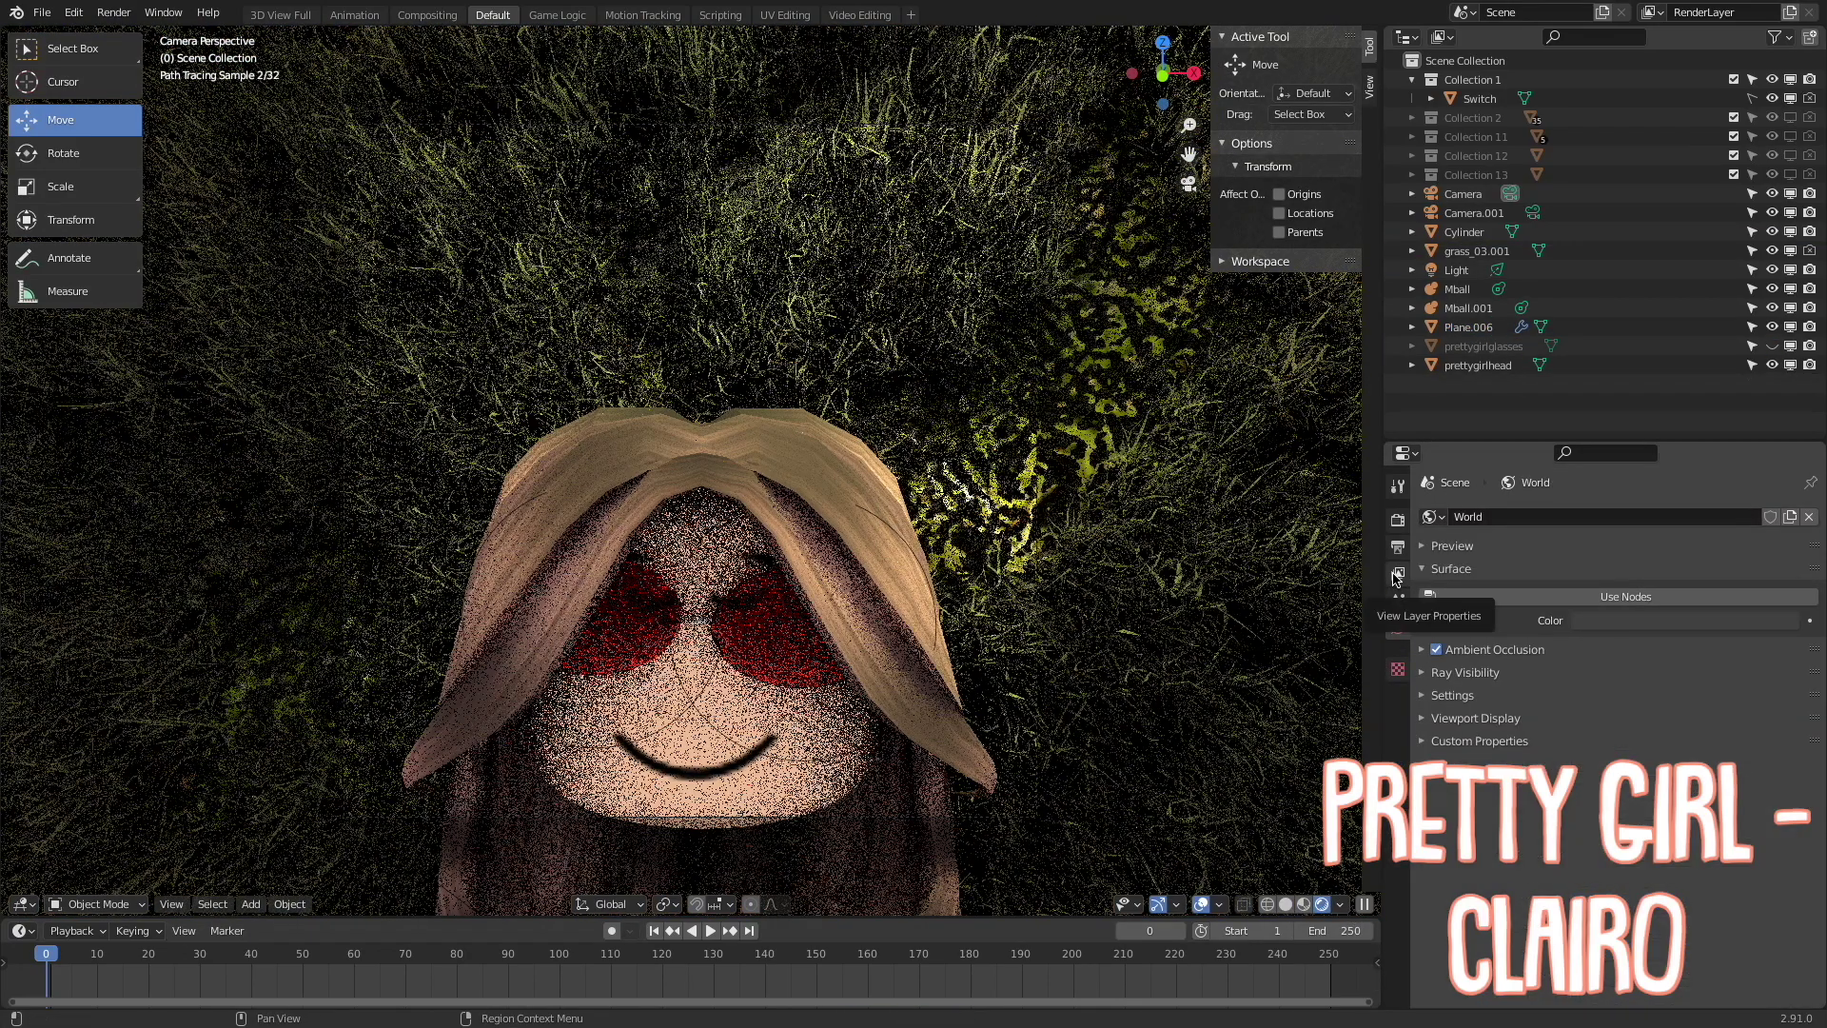
# Add an image reference object back into the scene
pyautogui.click(1521, 307)
pyautogui.click(1497, 270)
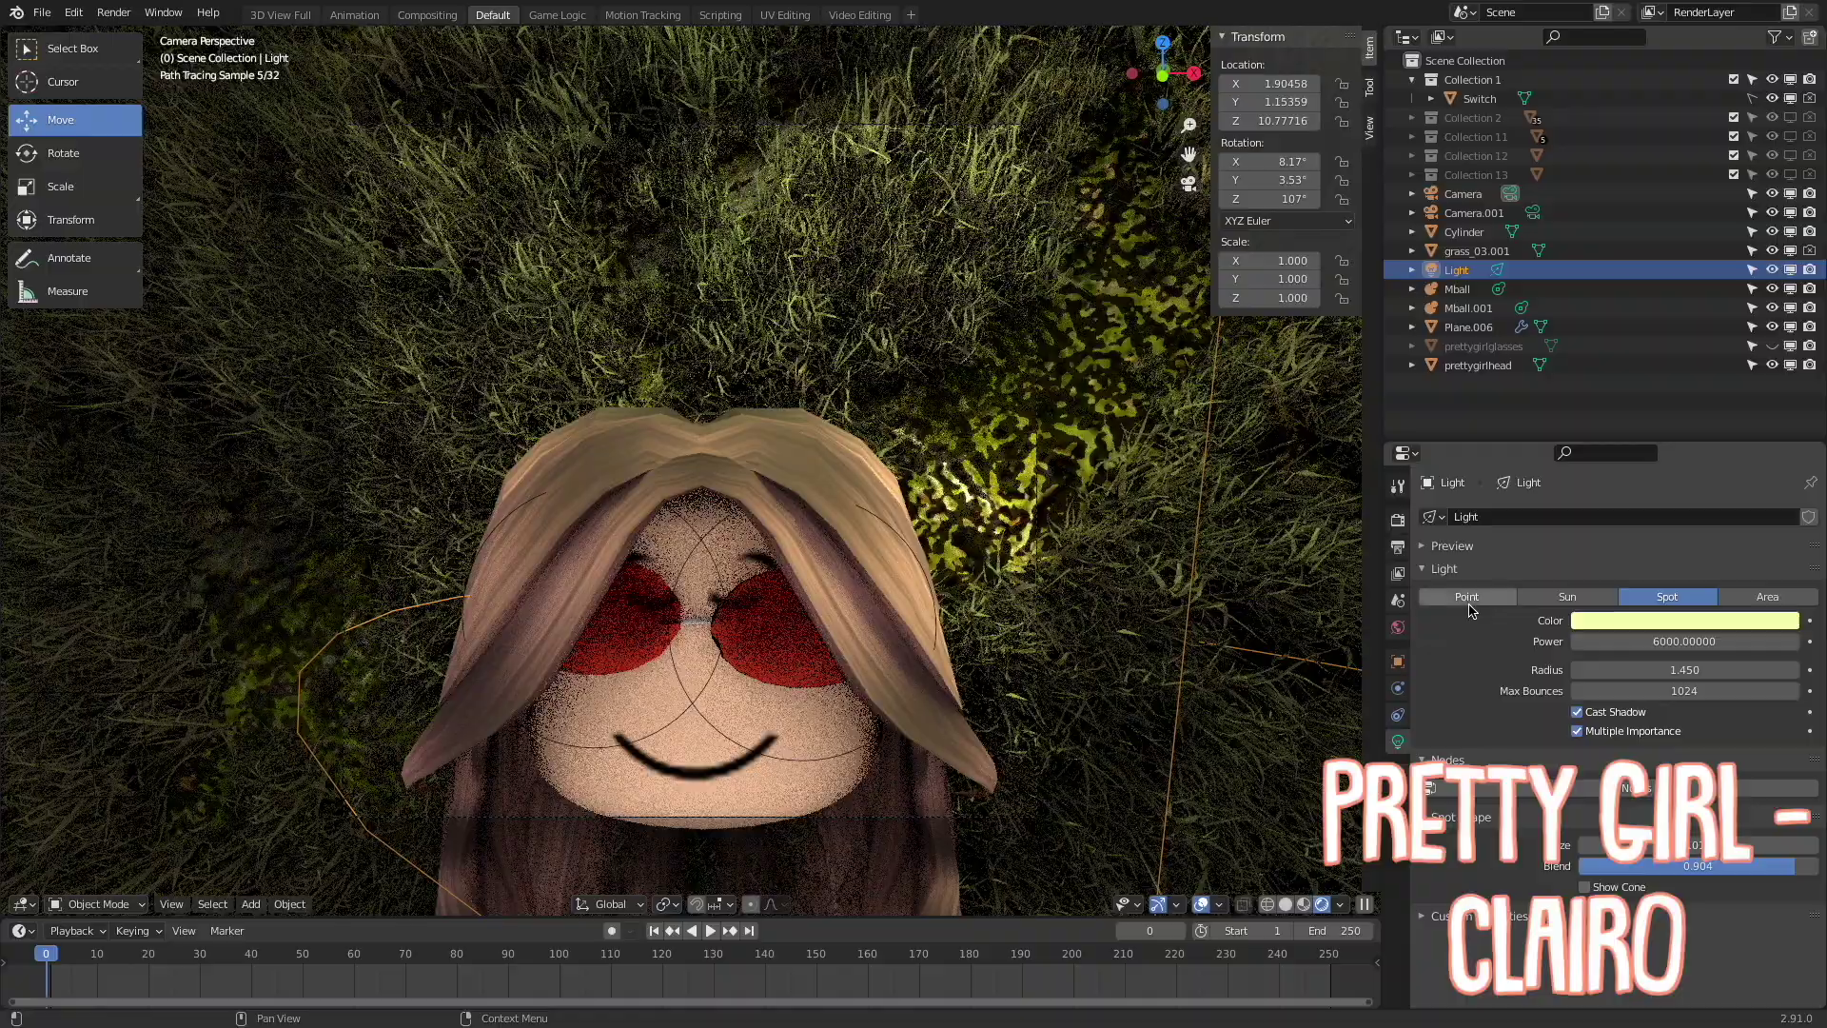
pyautogui.click(1199, 208)
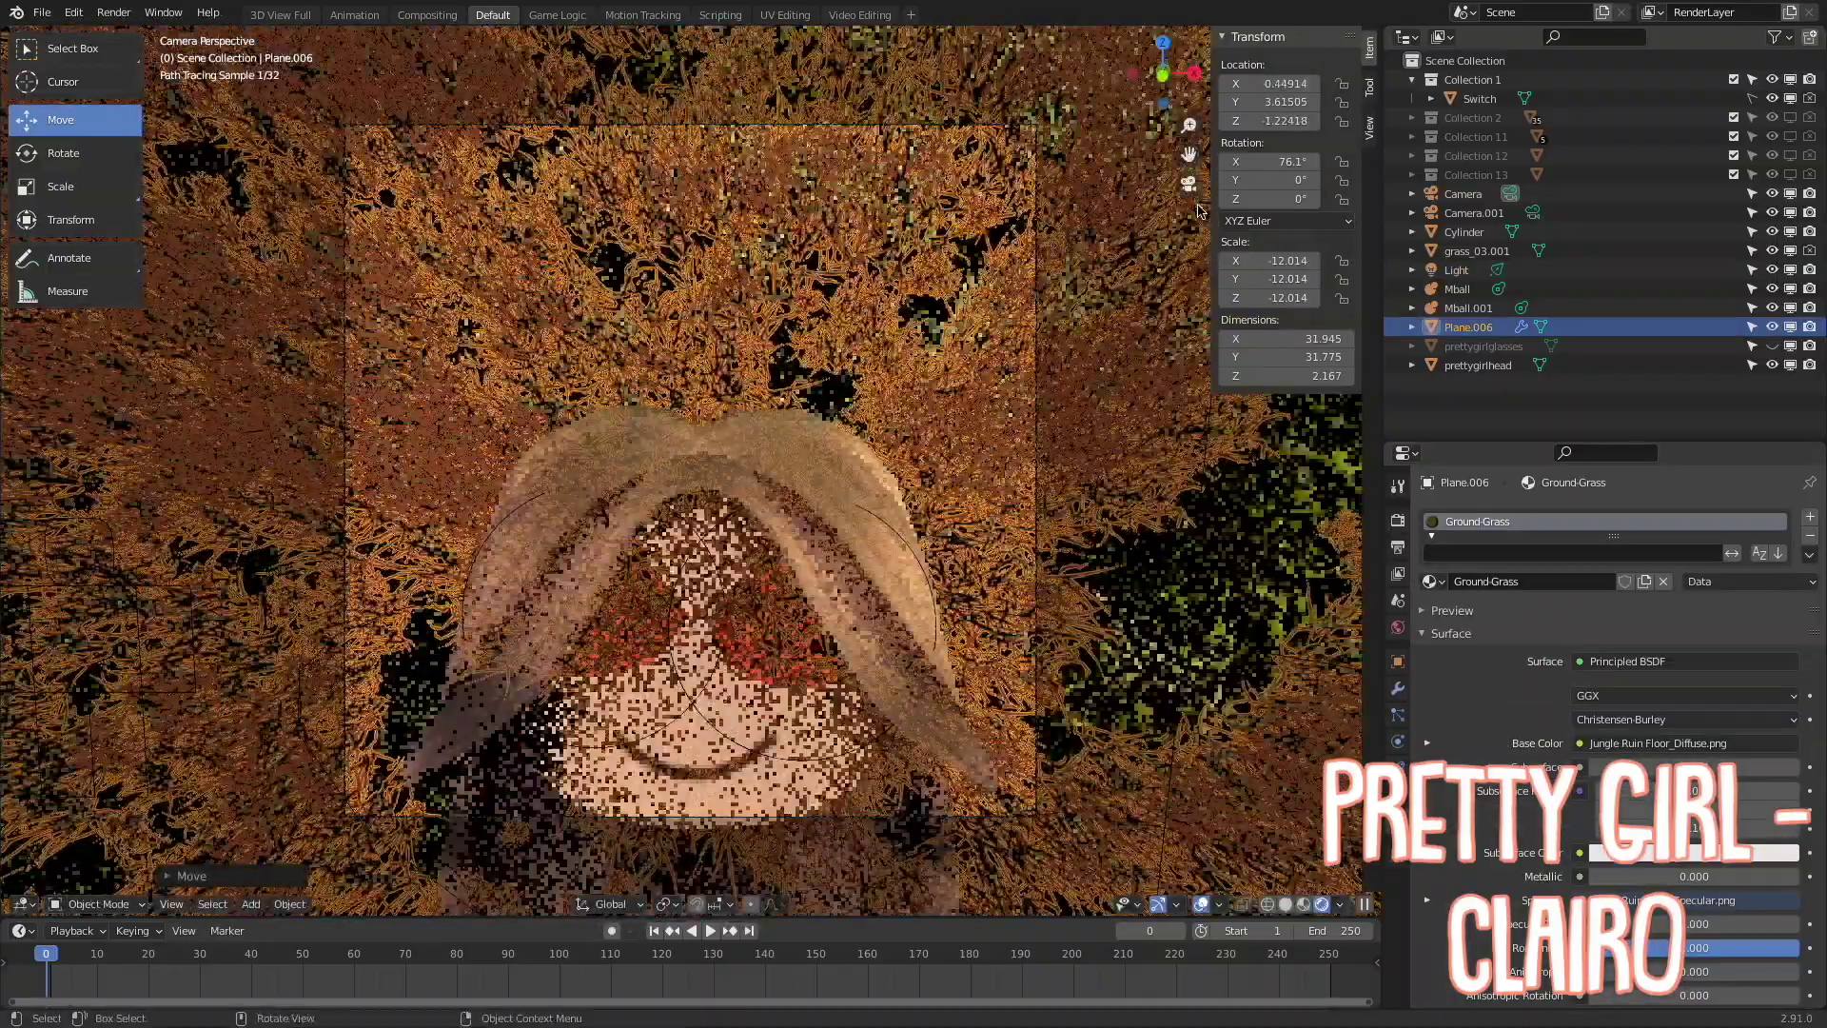
pyautogui.click(933, 533)
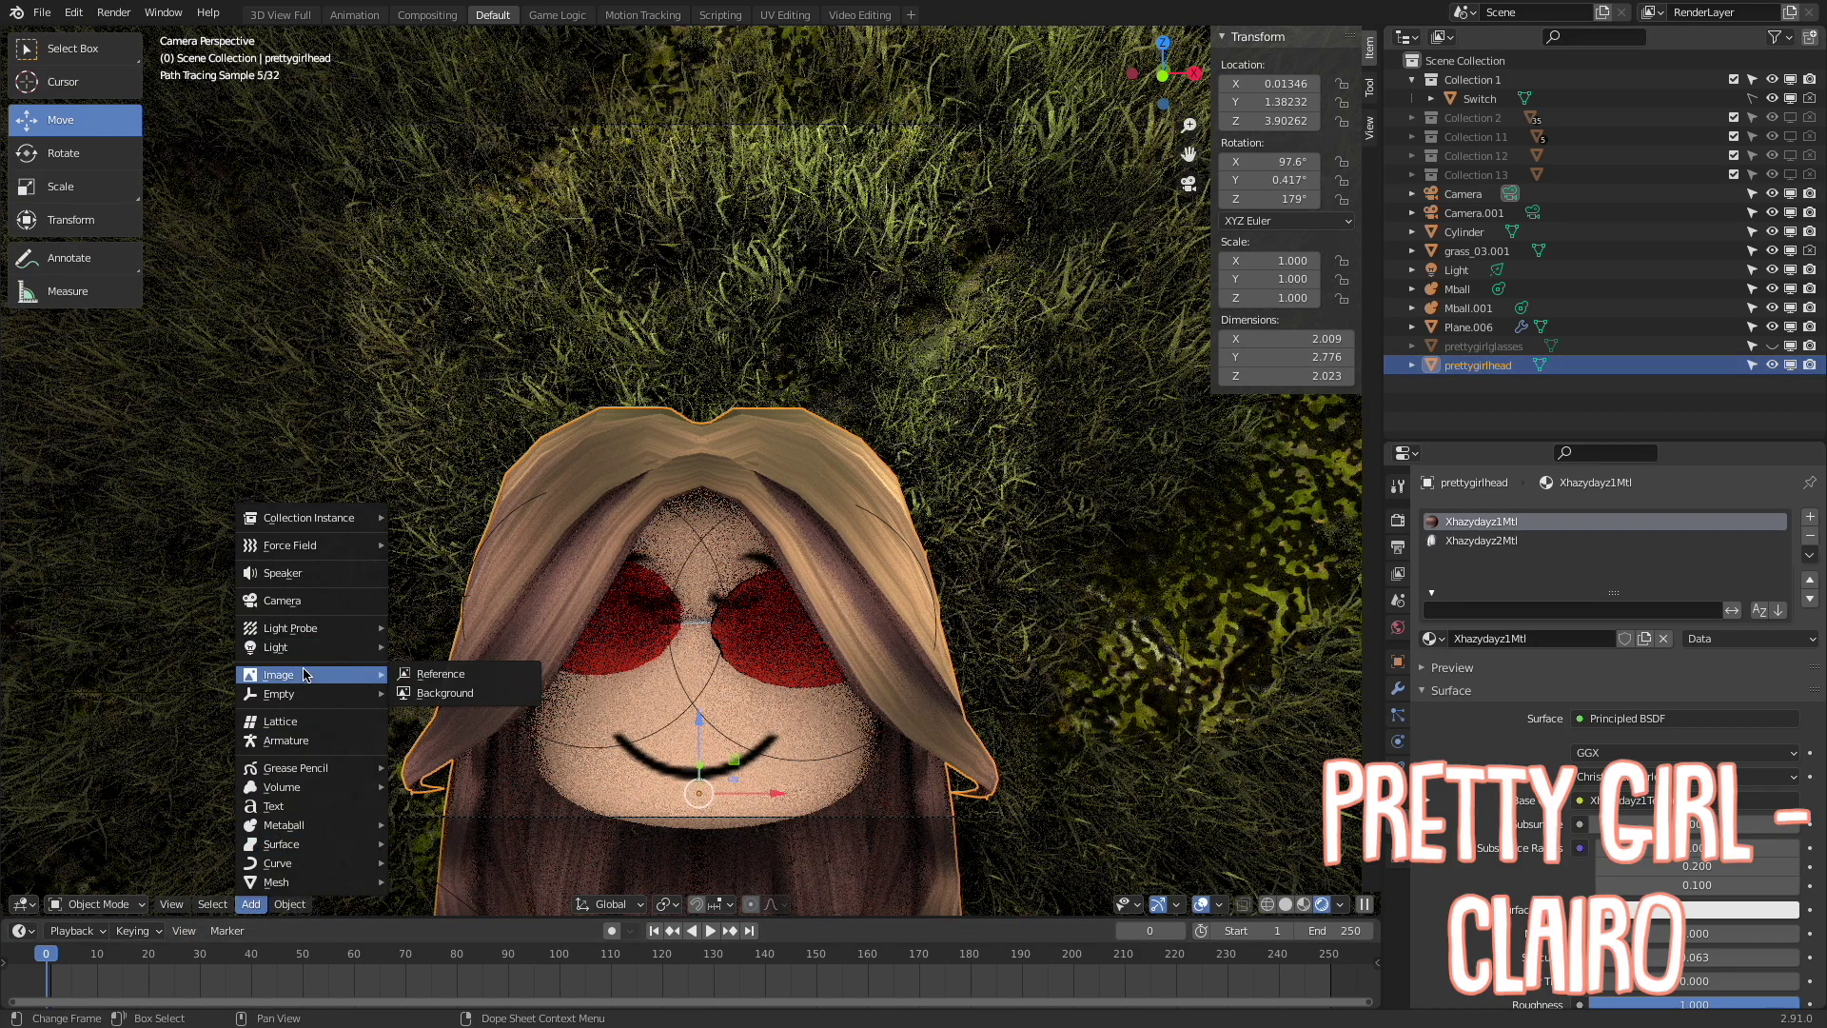
pyautogui.click(279, 694)
pyautogui.click(438, 827)
pyautogui.hotkey('shift', '`')
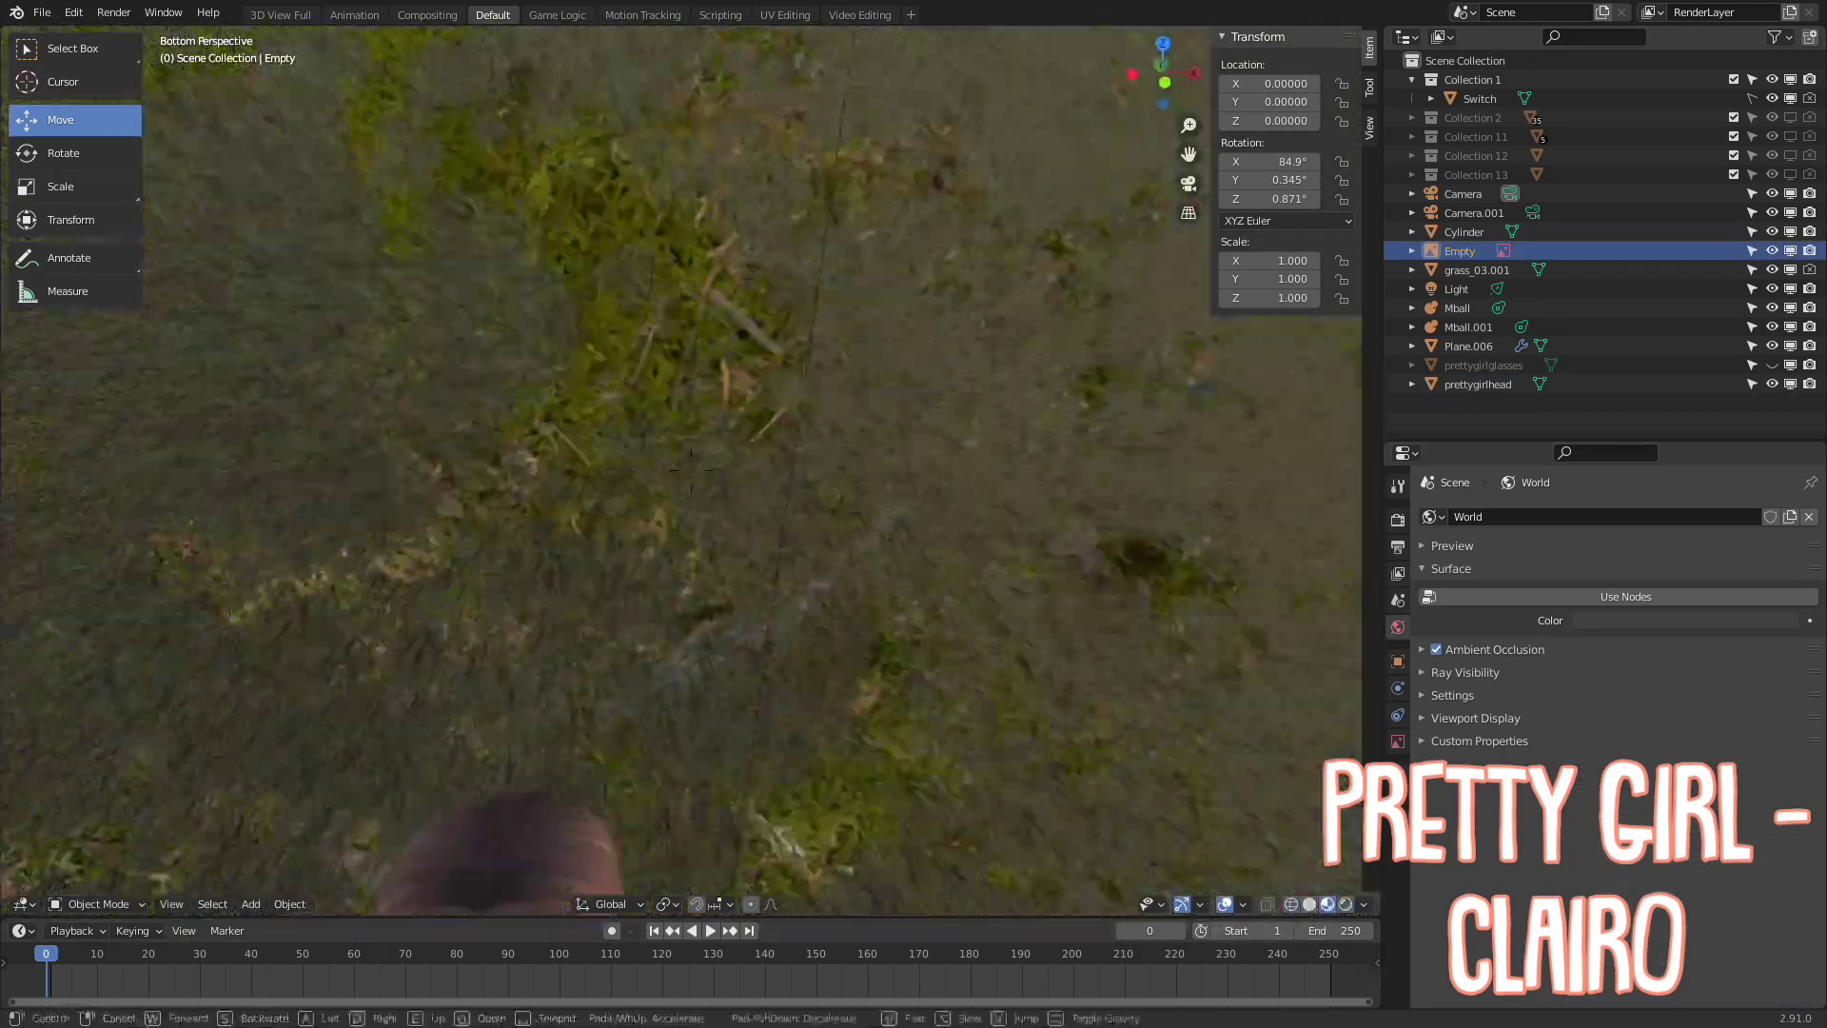
pyautogui.press('Escape')
# Enable nodes for the world background and reset its strength to 1.000
pyautogui.click(1542, 655)
pyautogui.click(1660, 621)
pyautogui.click(1627, 595)
pyautogui.click(1684, 631)
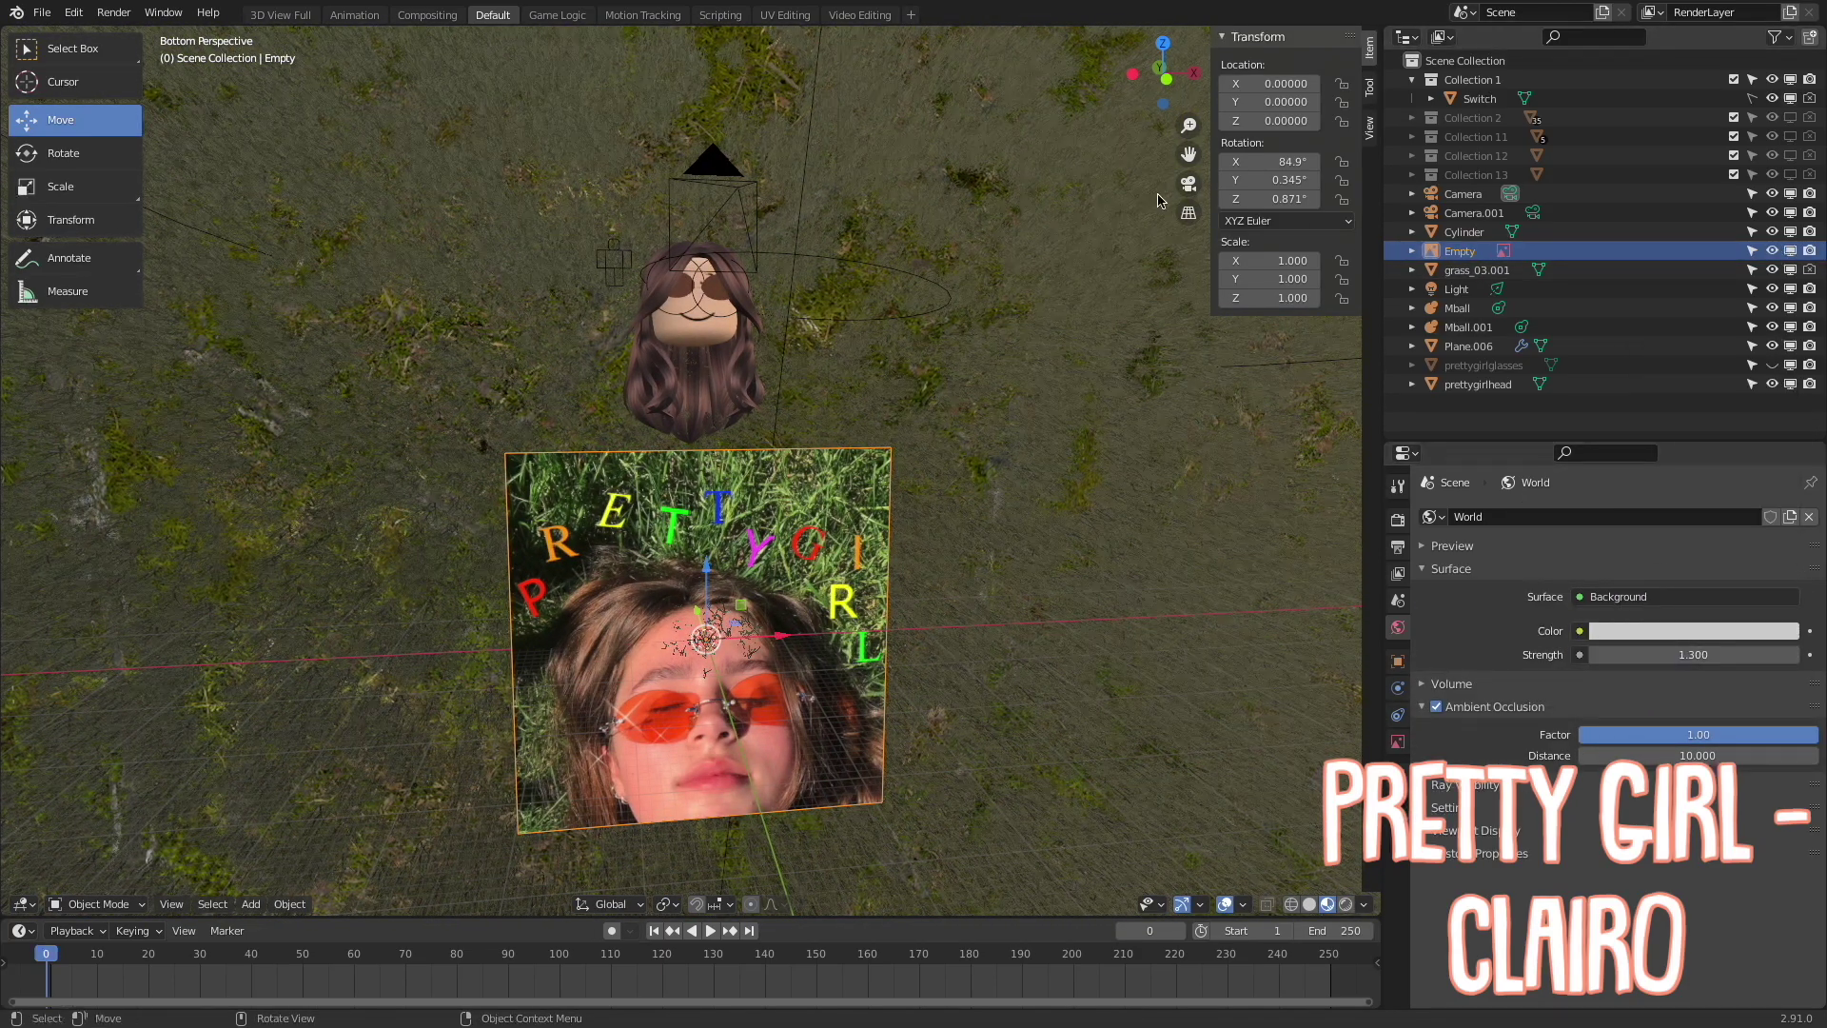
pyautogui.click(1188, 183)
pyautogui.click(700, 667)
pyautogui.click(1322, 903)
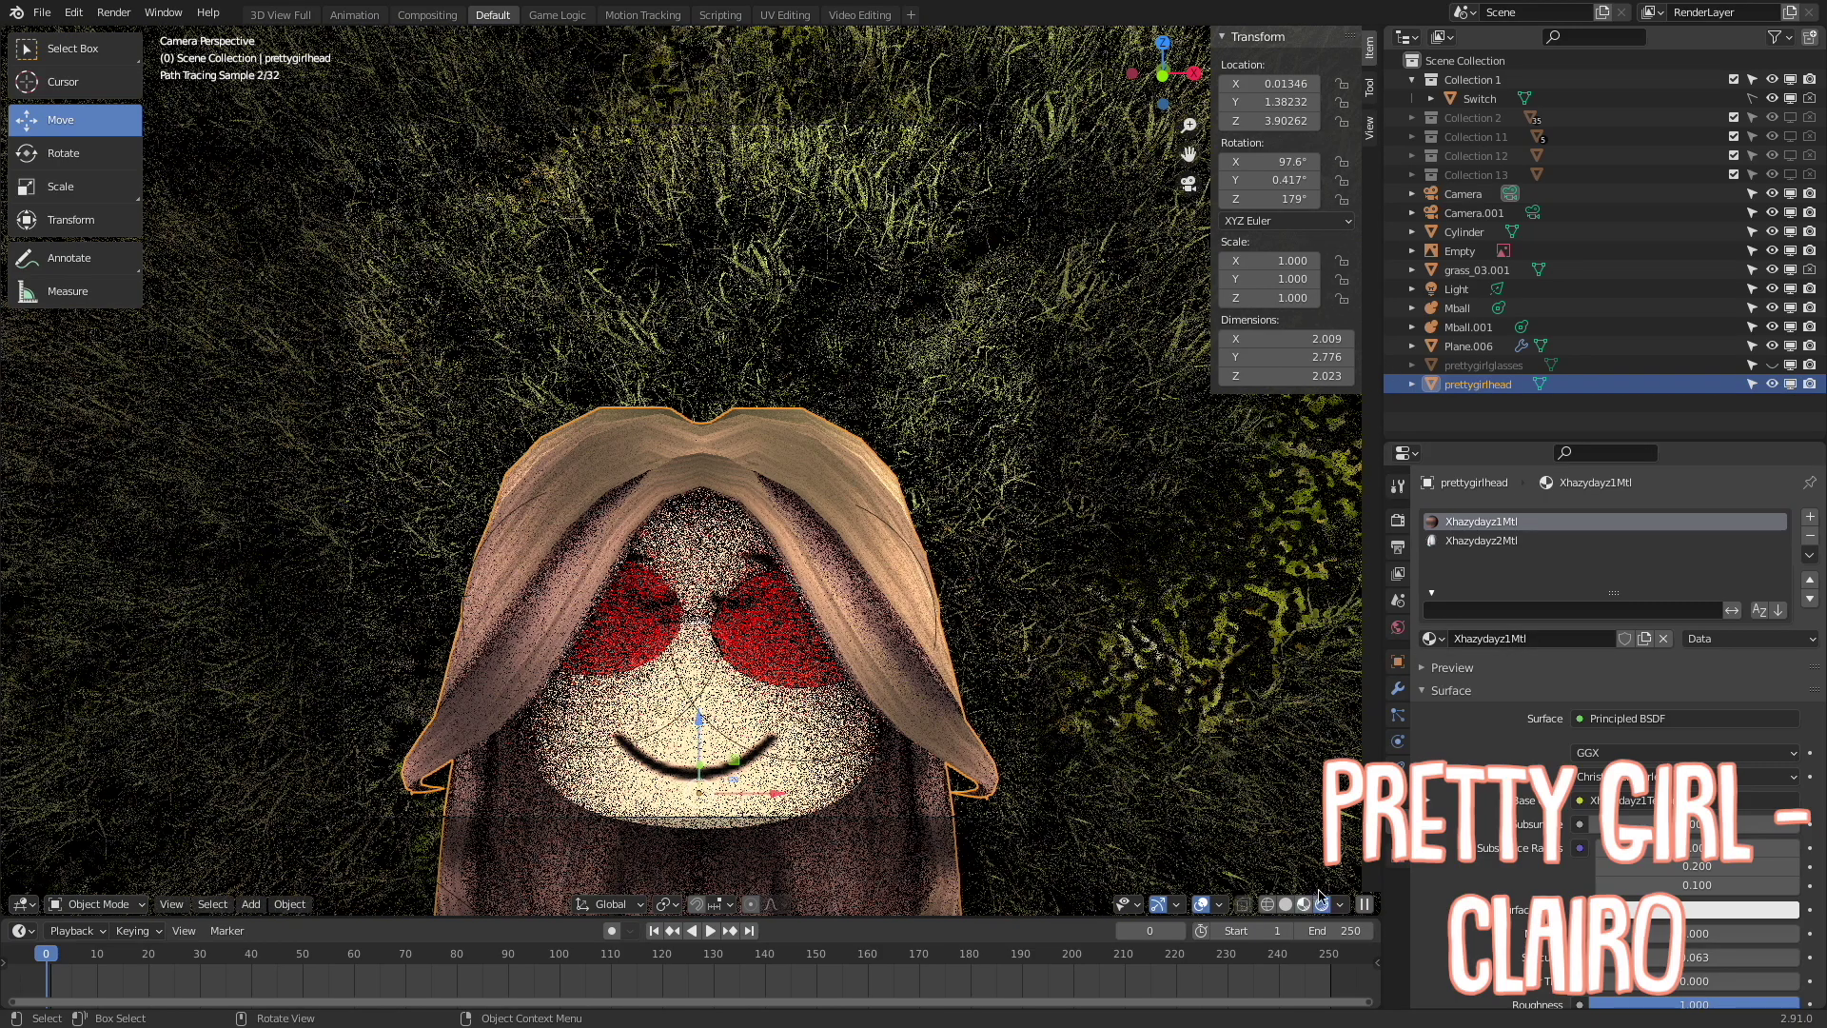
pyautogui.click(1397, 626)
pyautogui.press('BackSpace')
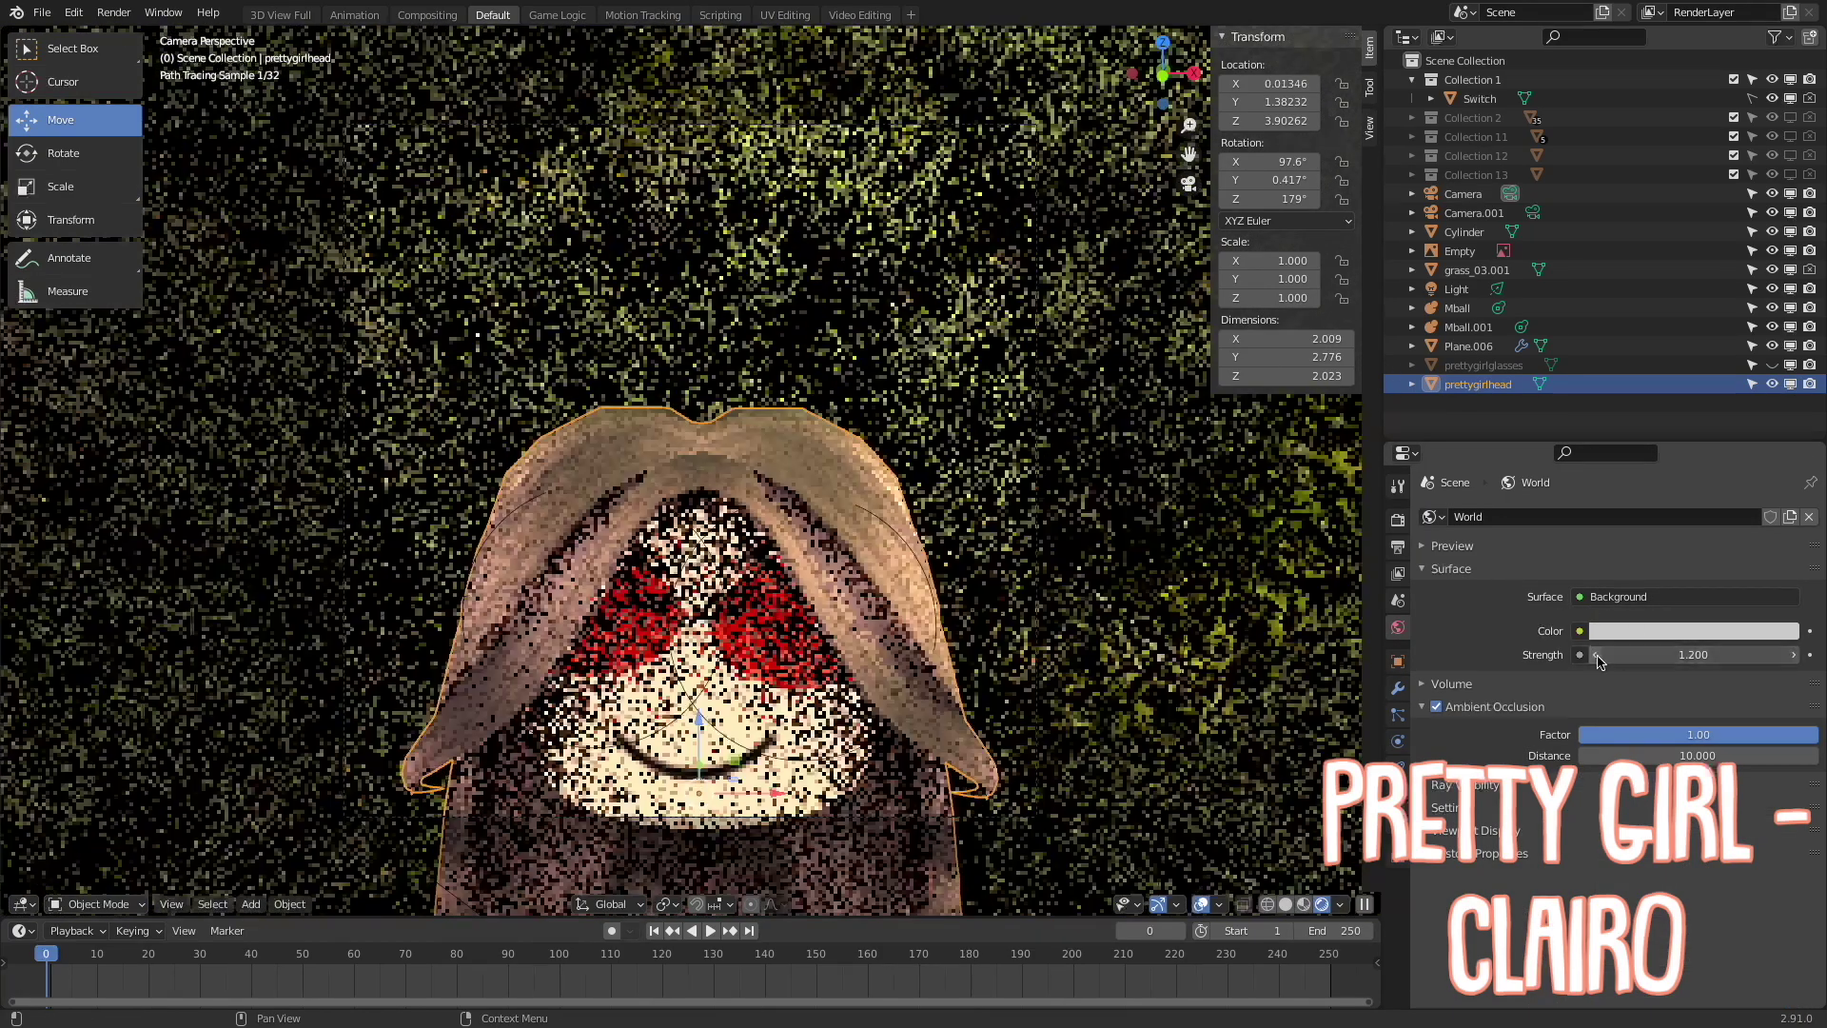
# Tint the spotlight an orange-pink colour in its Light properties
pyautogui.press('ctrl+KP_1')
pyautogui.click(1522, 289)
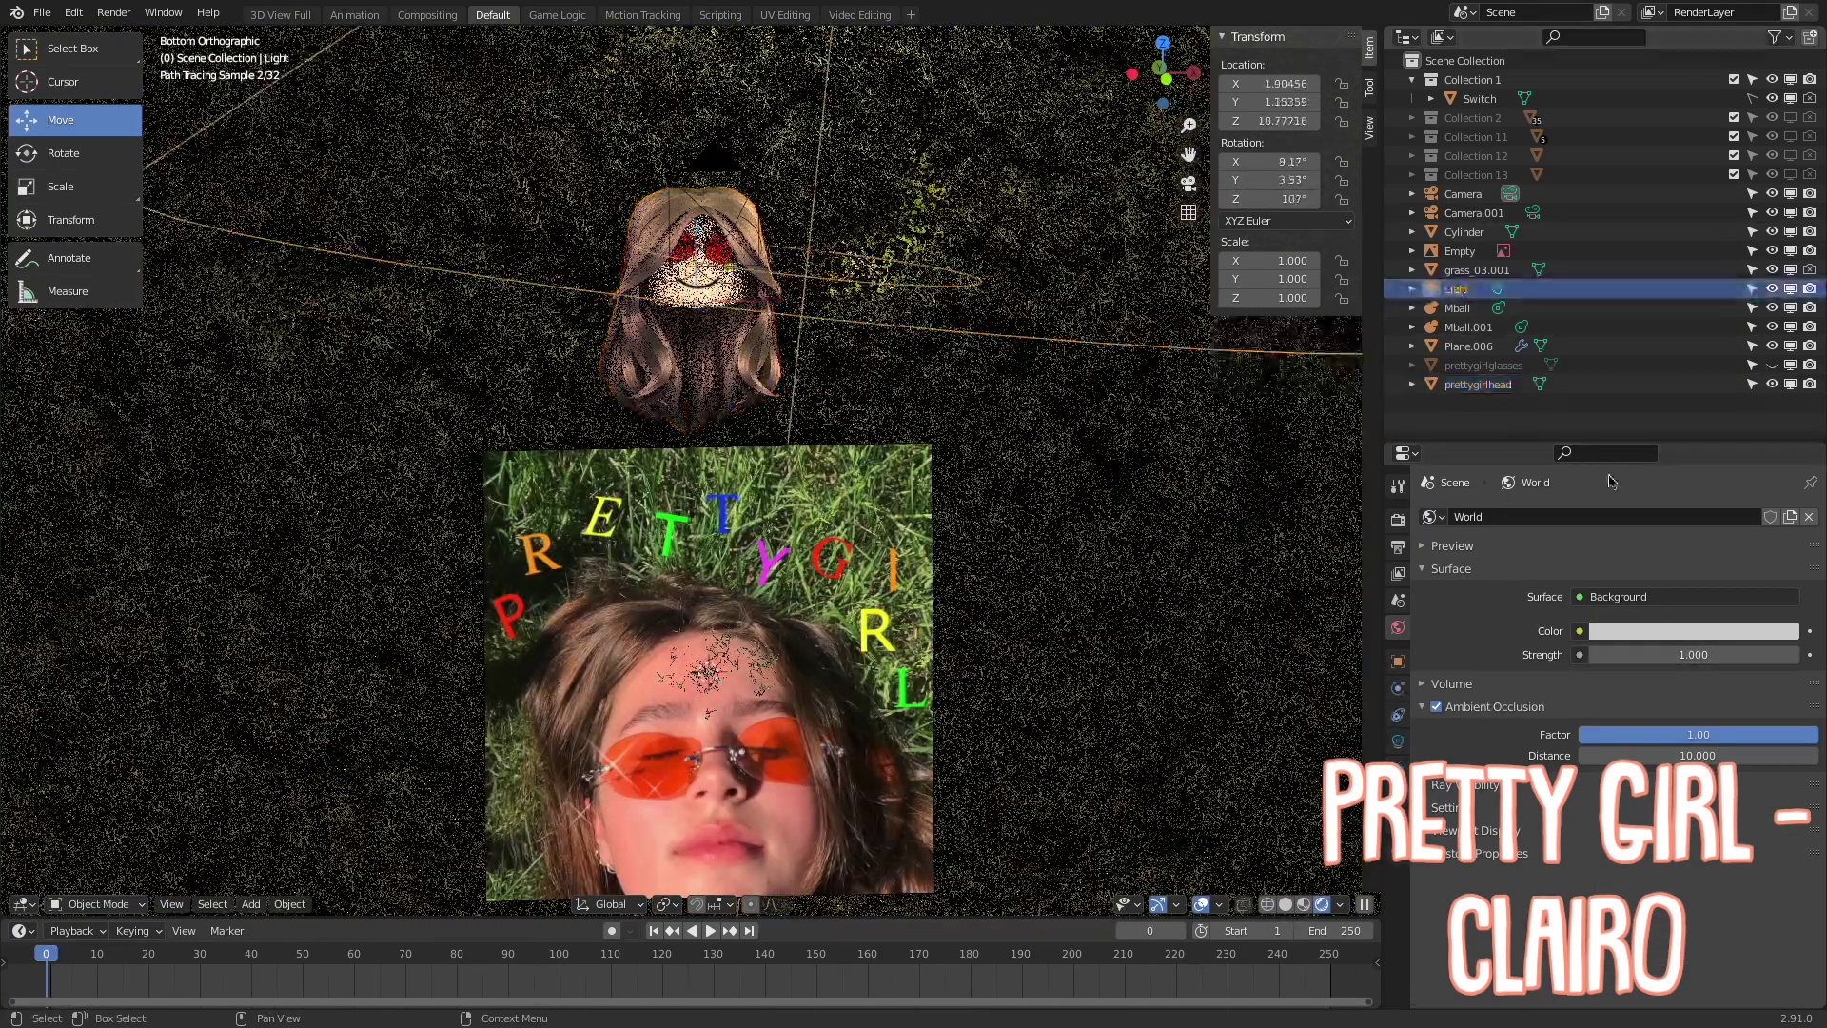
pyautogui.click(1397, 740)
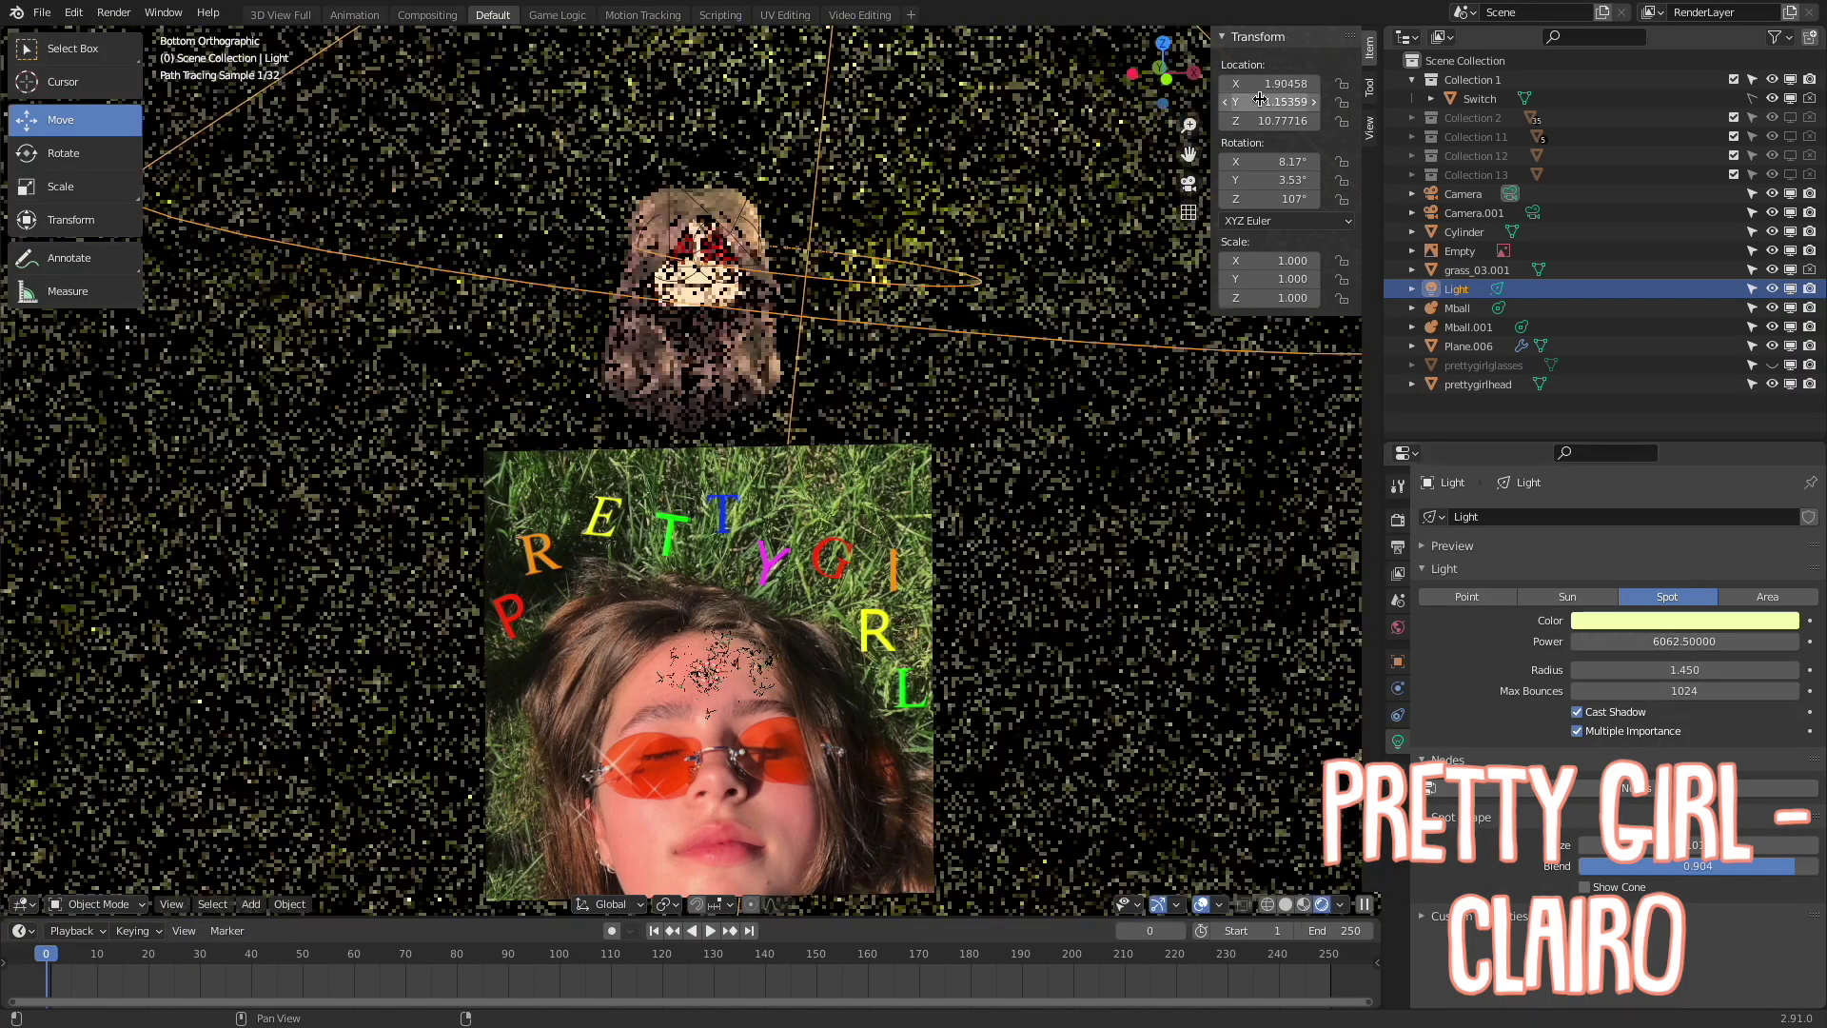
pyautogui.press('KP_0')
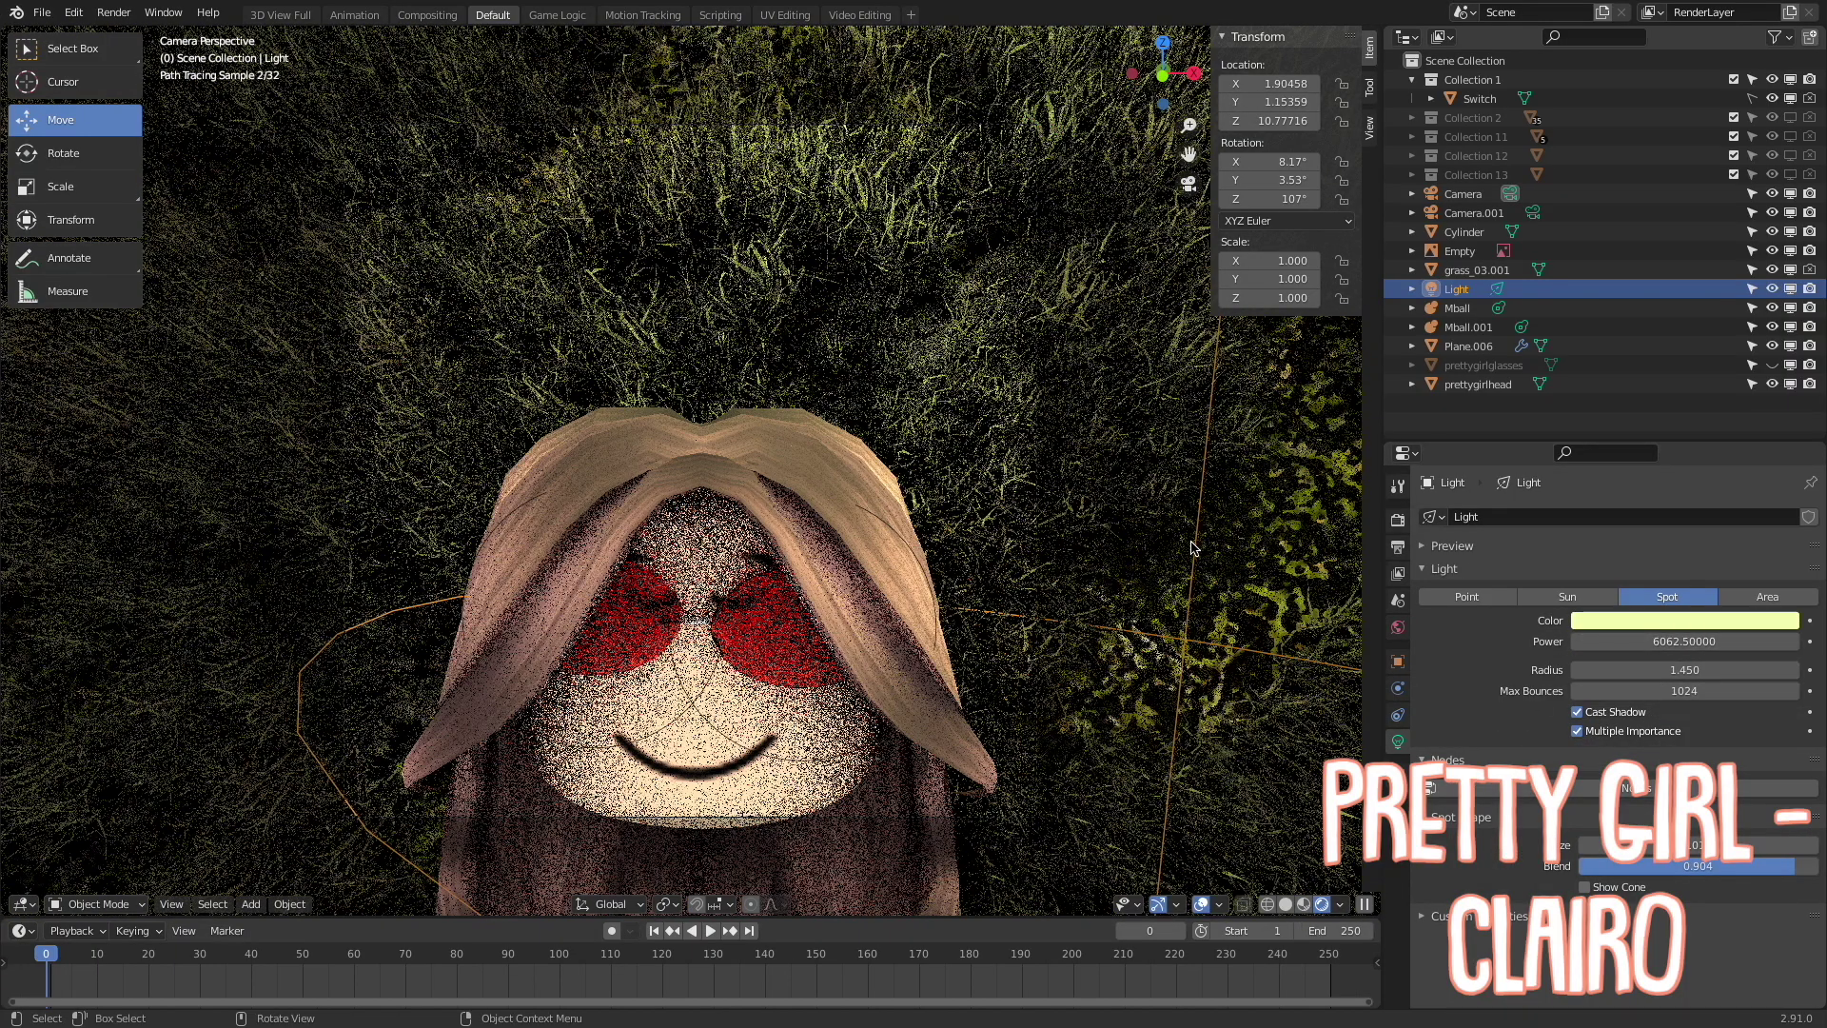
pyautogui.click(1684, 620)
pyautogui.click(1683, 463)
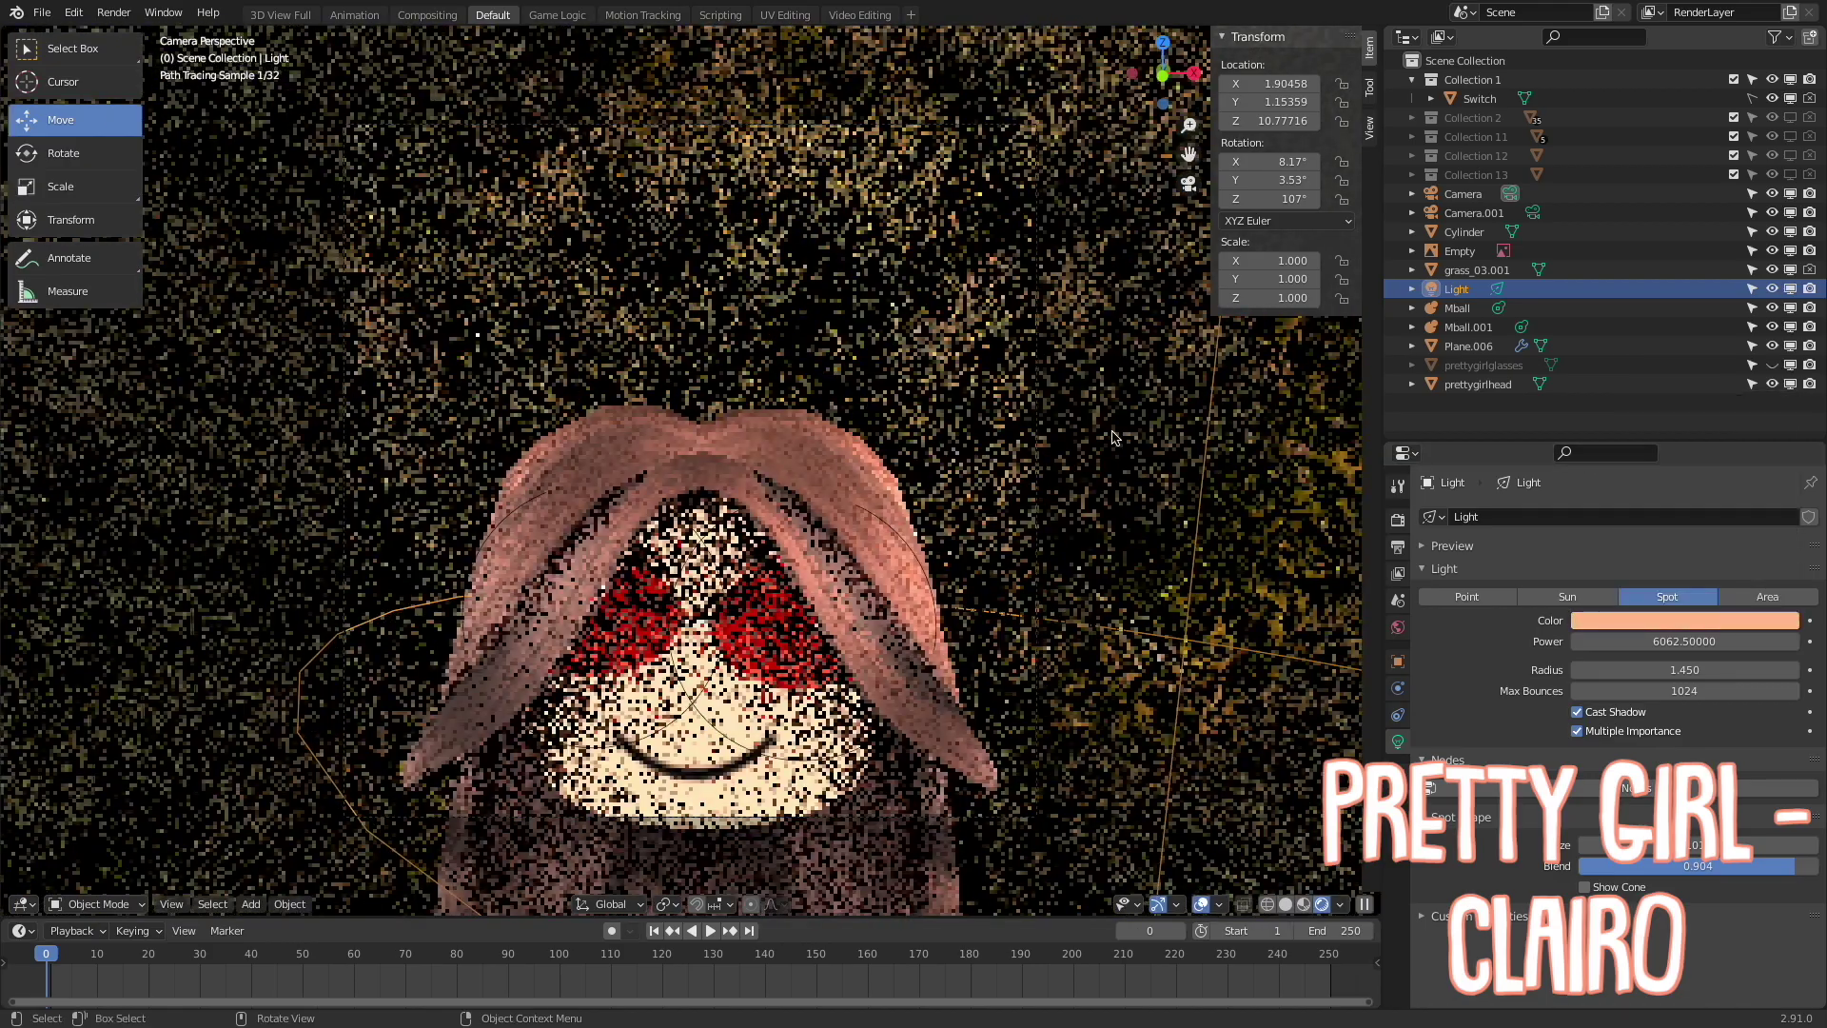
# Retune the spotlight colour to a pale warm peach (H 0.100, S 0.363)
pyautogui.click(1094, 428)
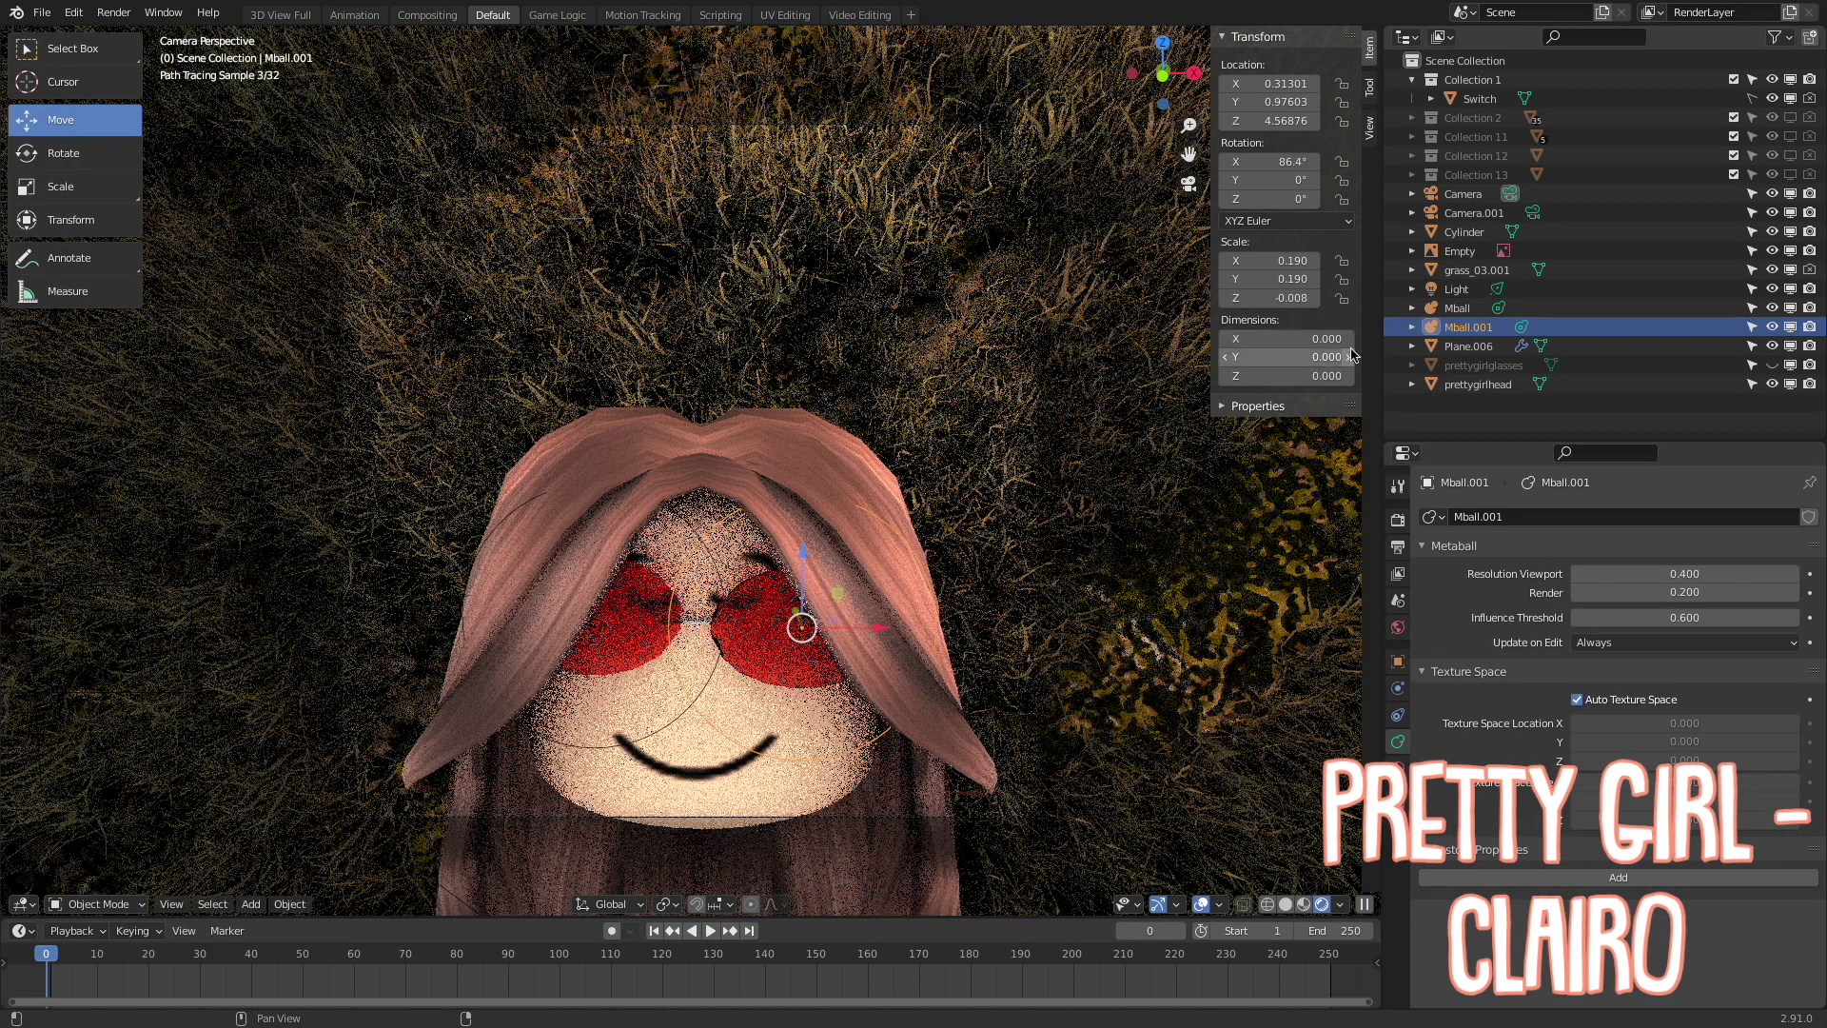
pyautogui.click(1456, 288)
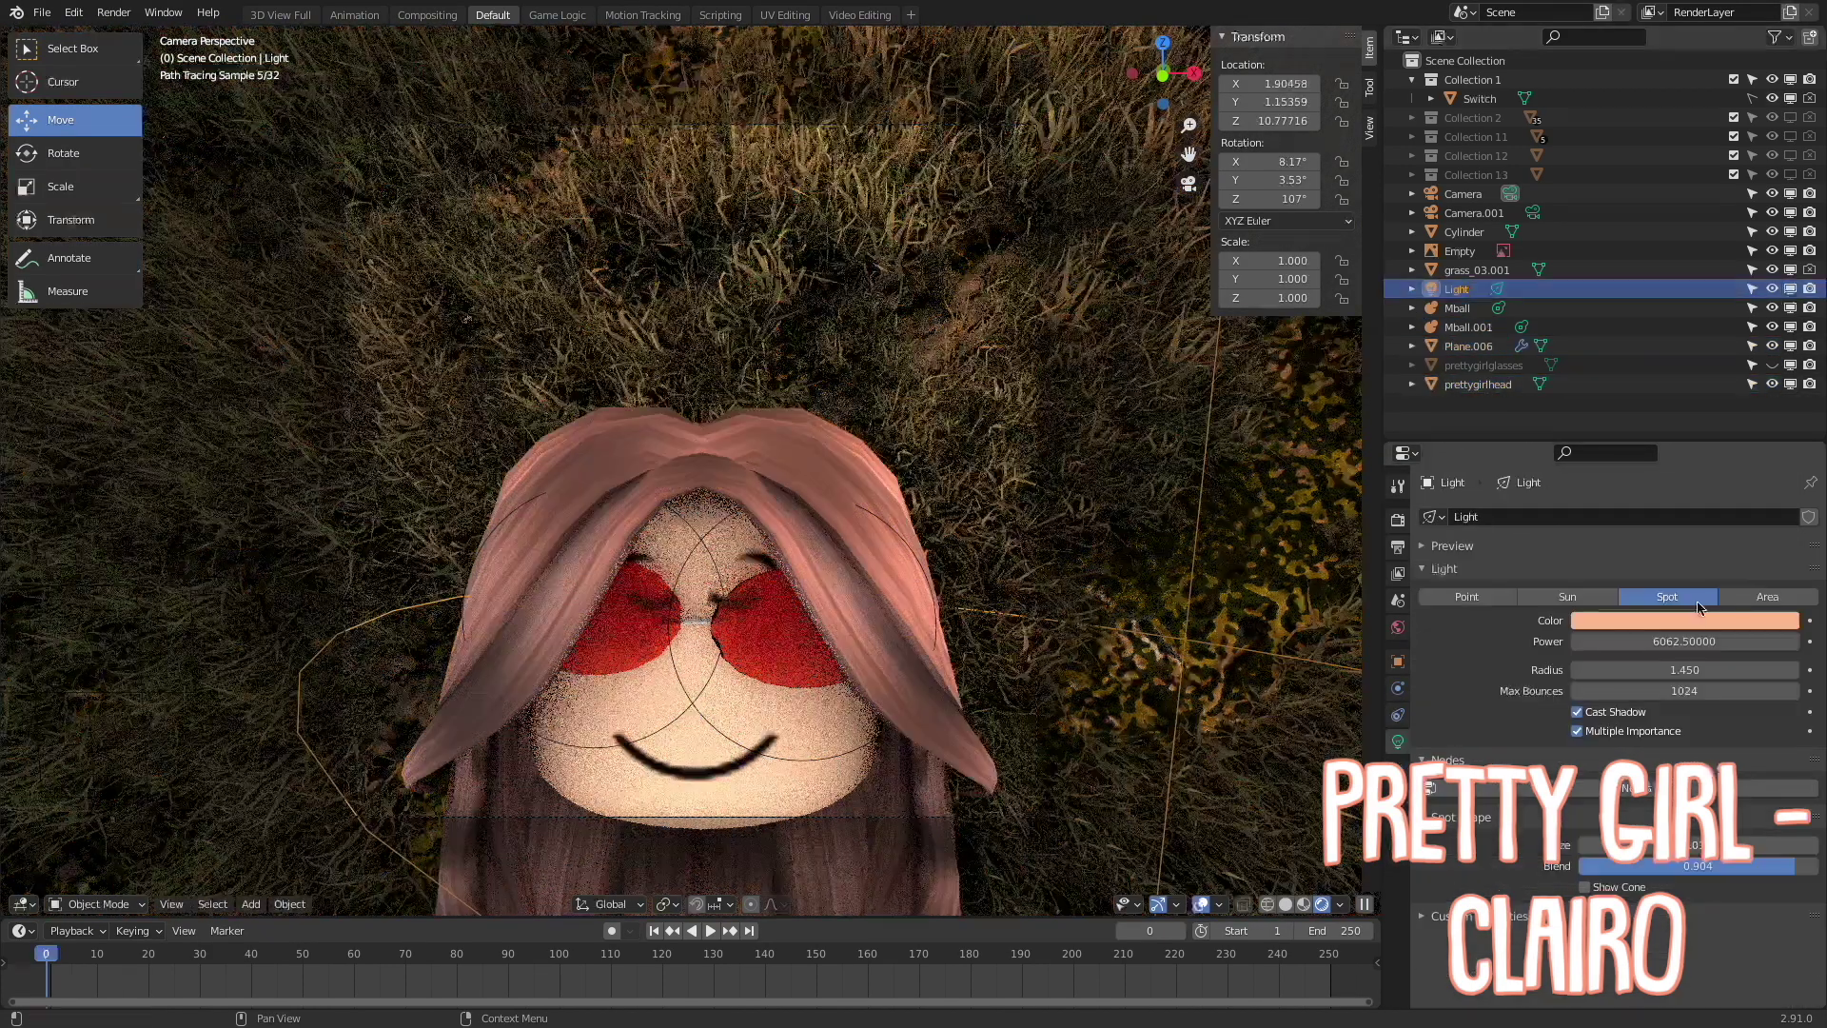
pyautogui.click(1684, 619)
pyautogui.click(1677, 437)
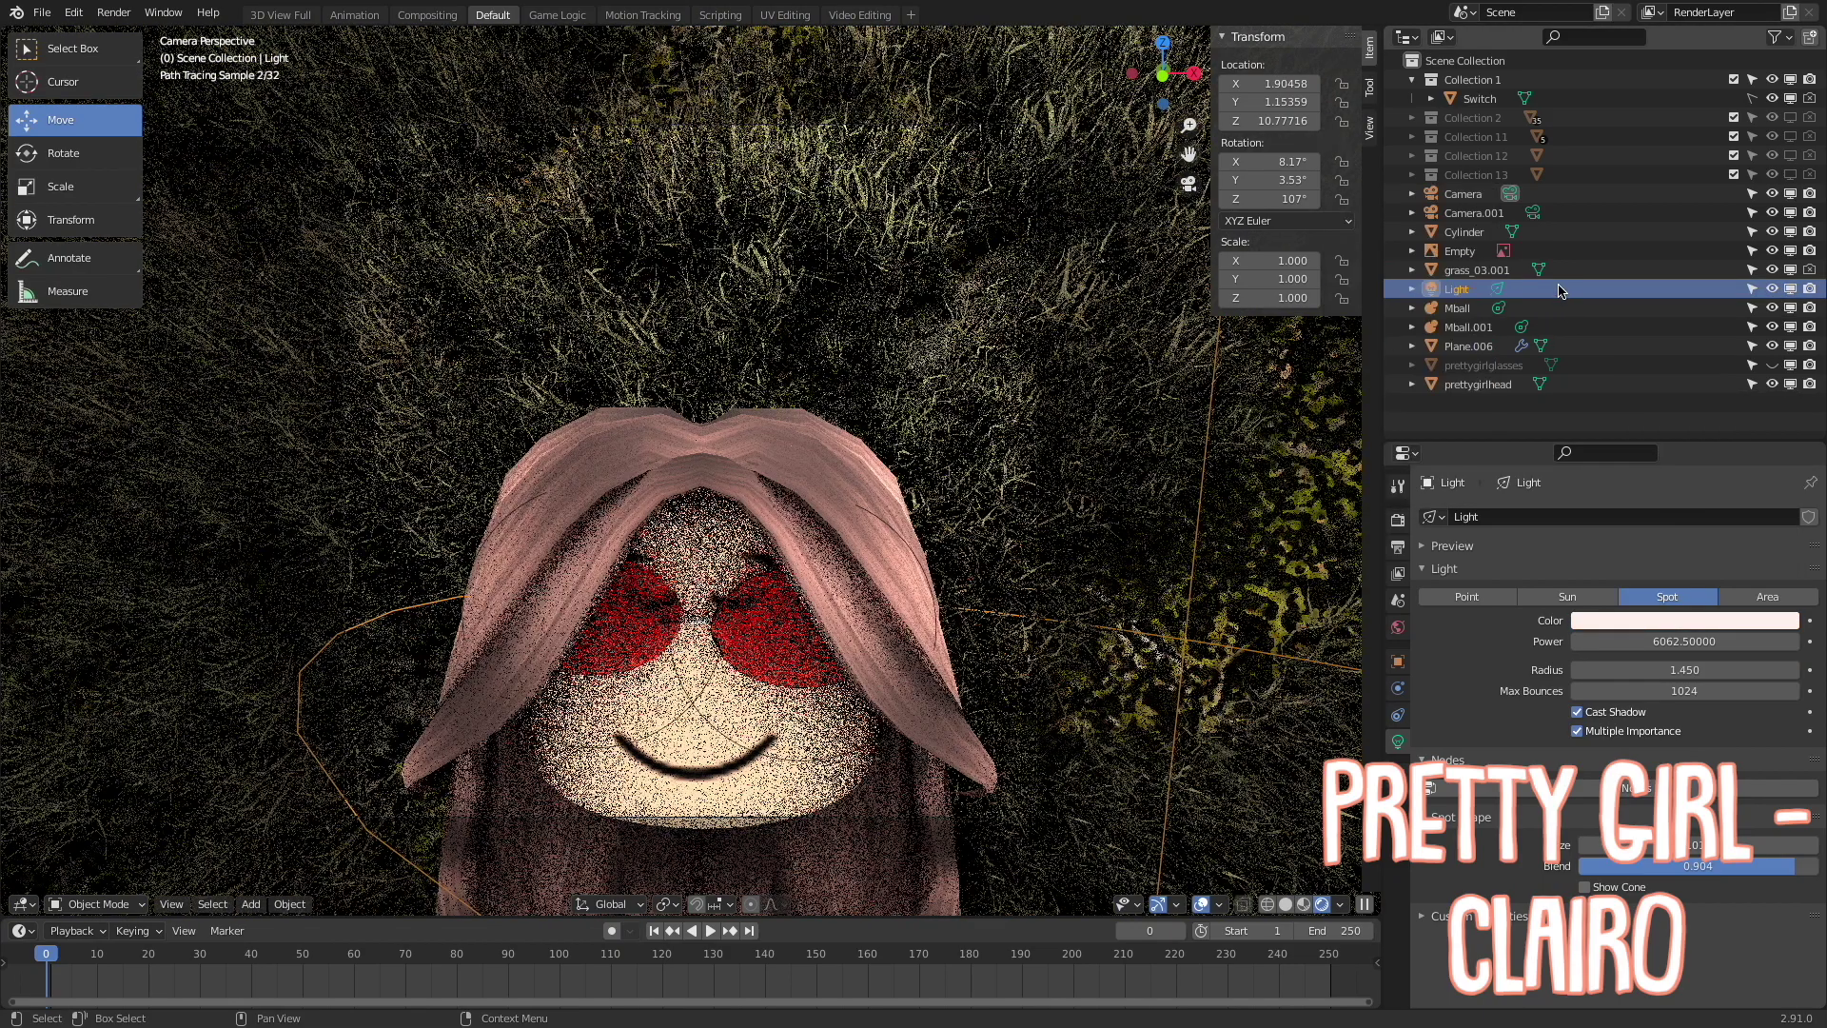
pyautogui.press('Delete')
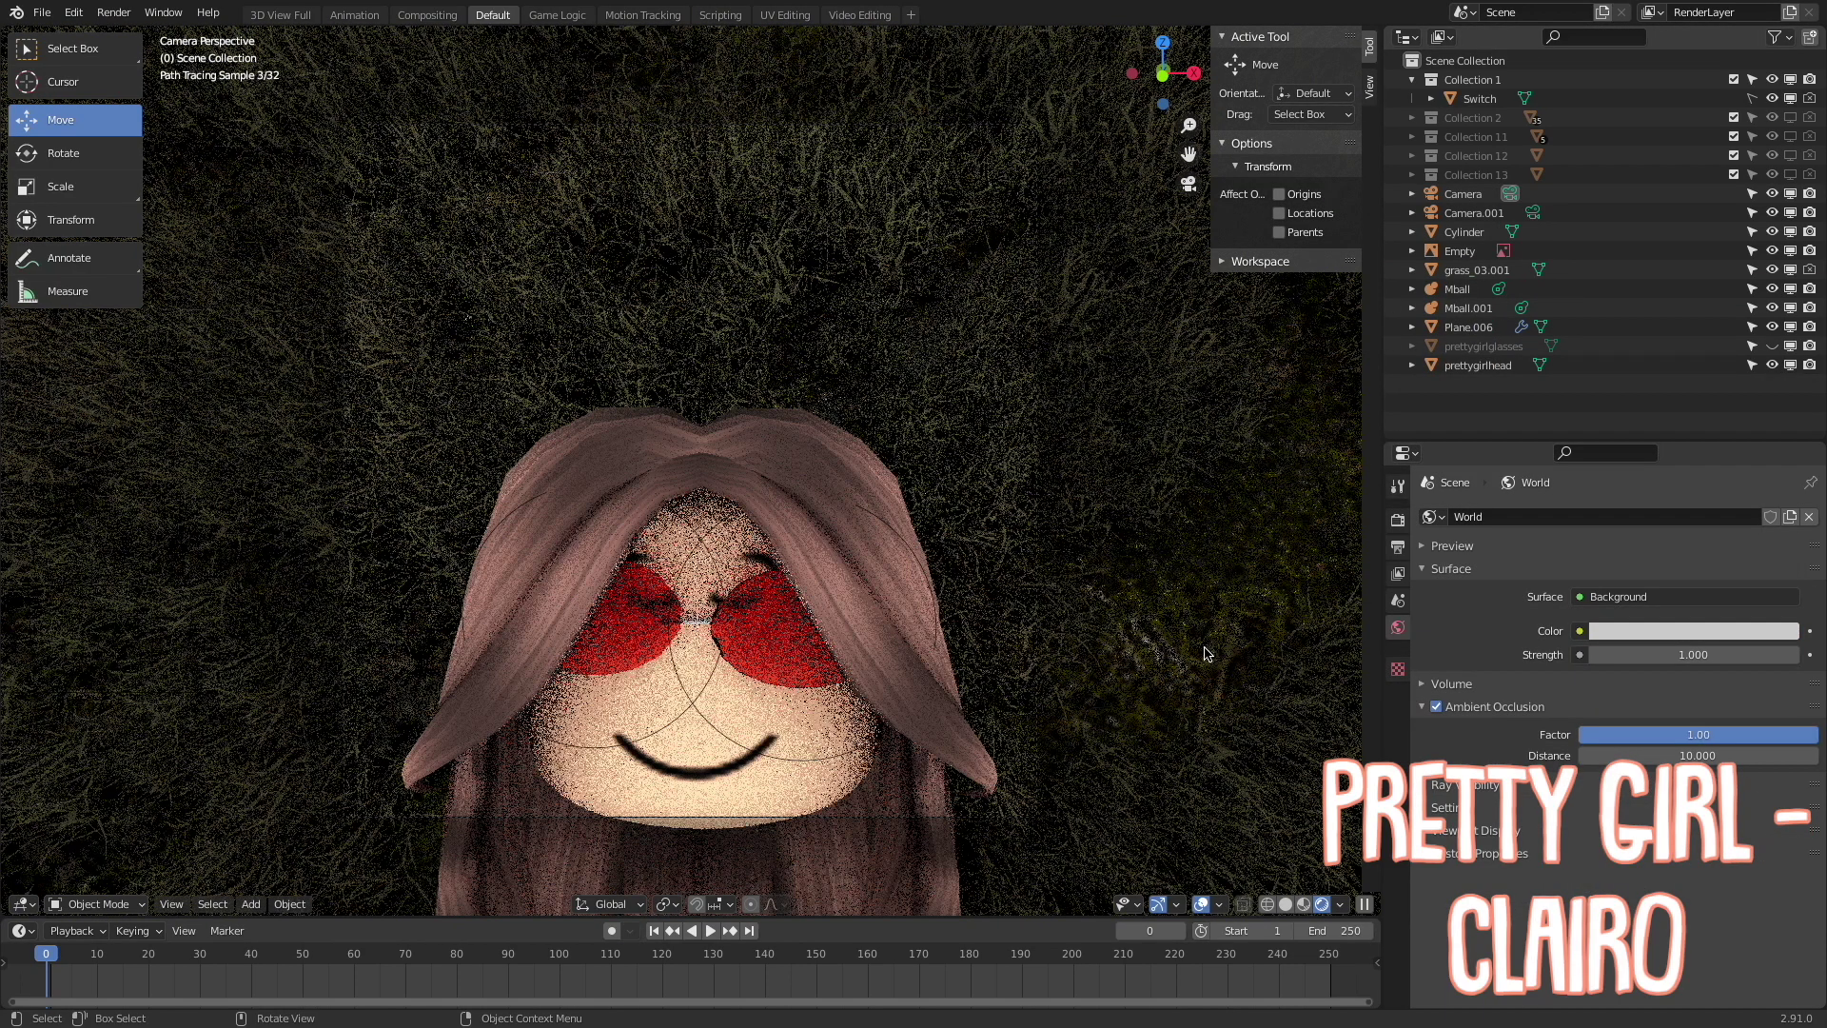
pyautogui.hotkey('ctrl', 'z')
pyautogui.click(1694, 630)
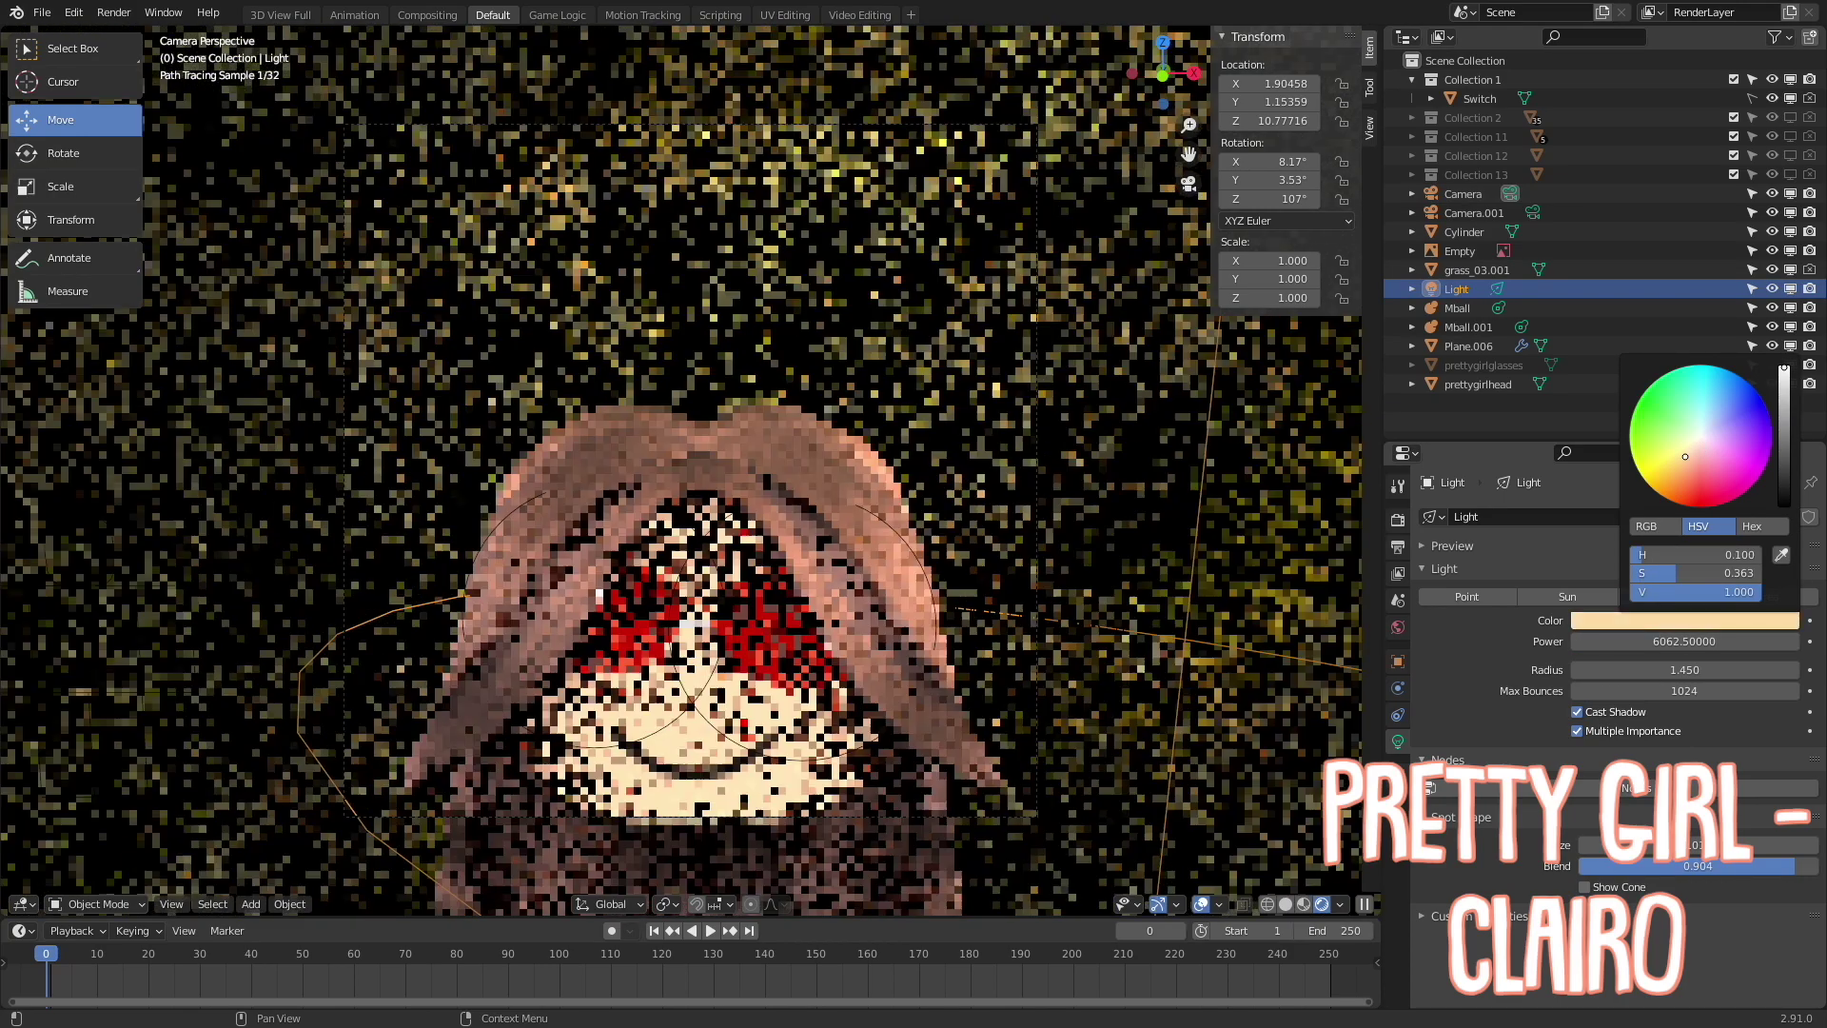
# Select the glasses lenses, head parts and Mball.001 together in camera view
pyautogui.hotkey('ctrl', 'z')
pyautogui.hotkey('ctrl', 'z')
pyautogui.hotkey('ctrl', 'z')
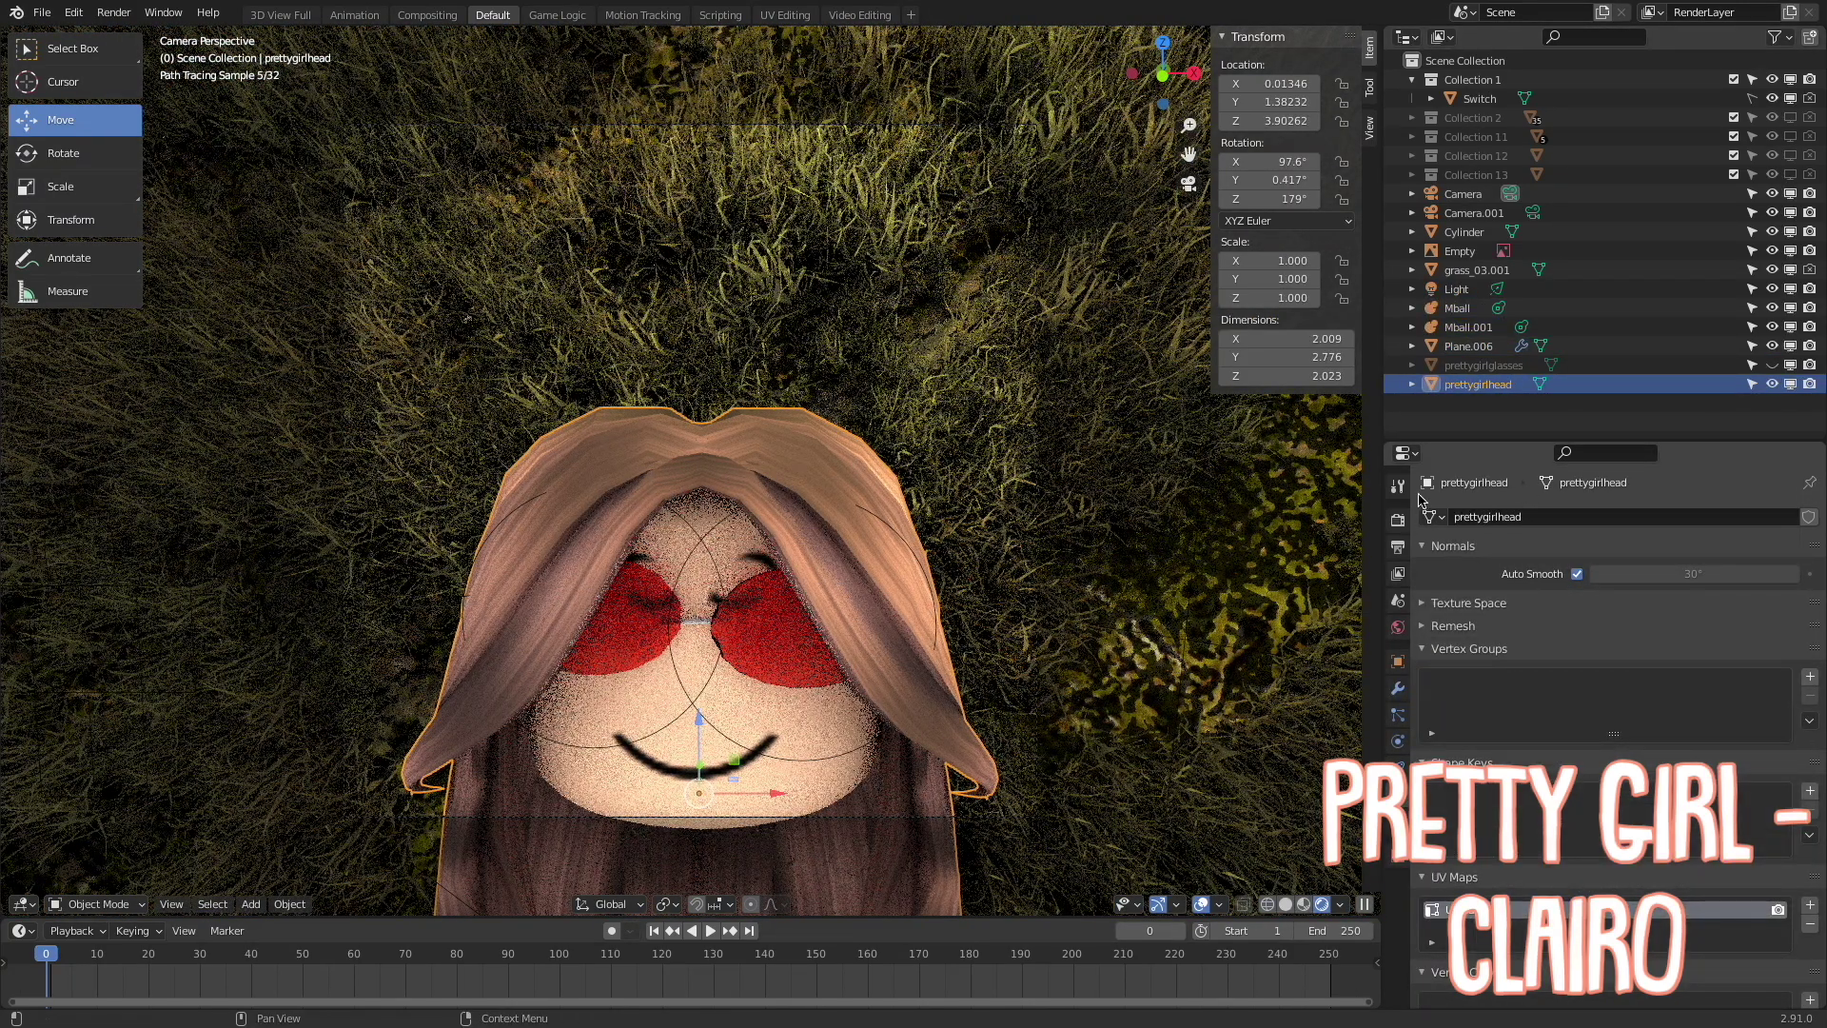
pyautogui.click(1188, 183)
pyautogui.click(1305, 912)
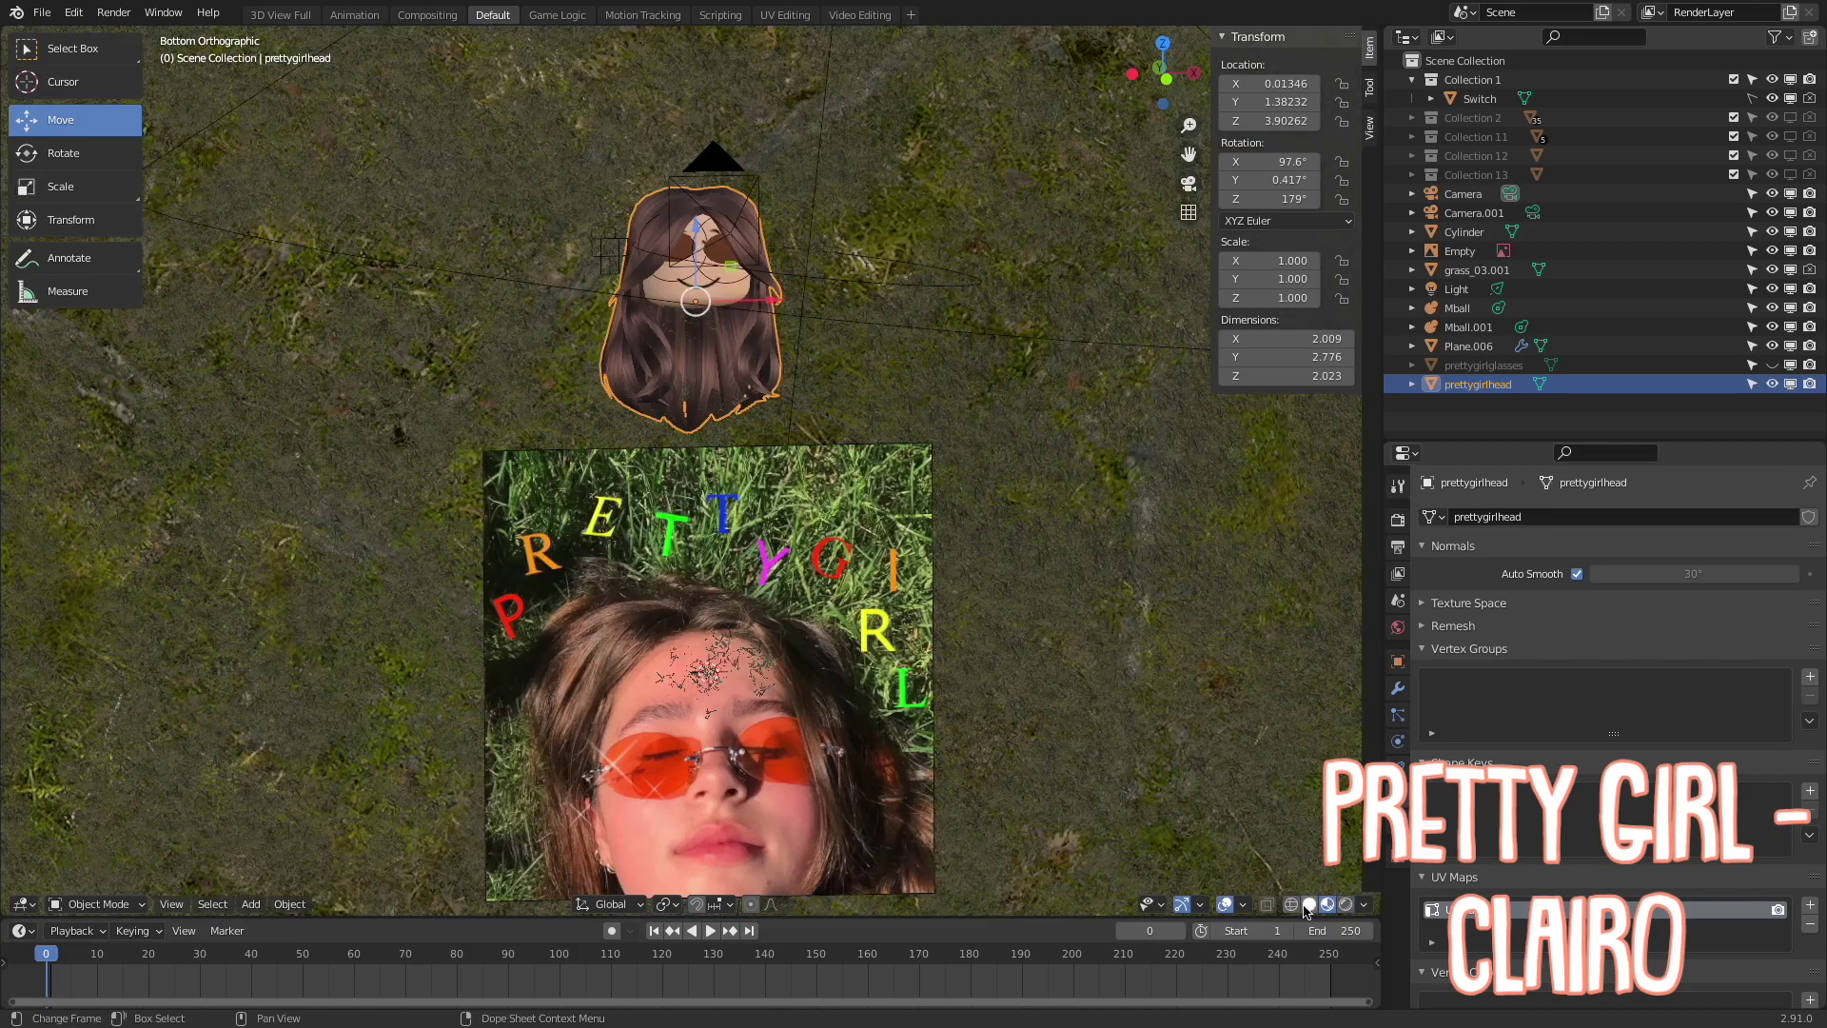
pyautogui.click(1188, 185)
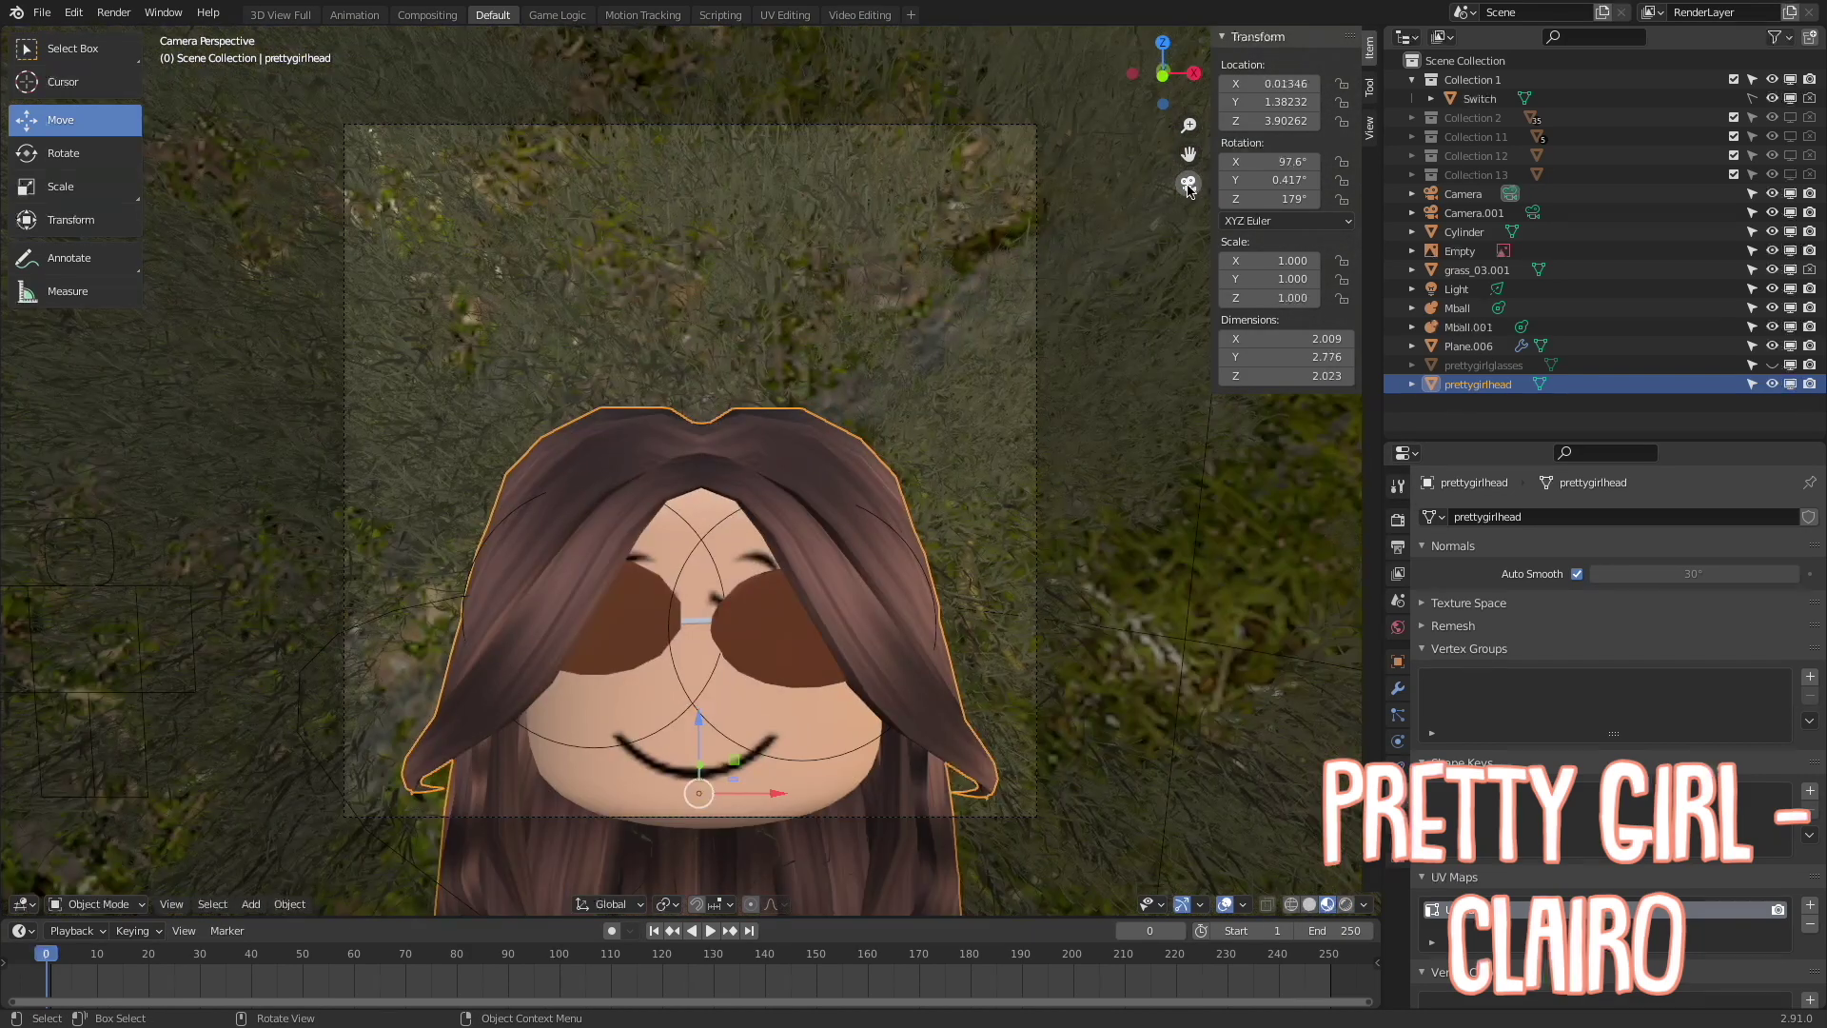
pyautogui.click(831, 505)
pyautogui.keyDown('shift'); pyautogui.click(619, 637); pyautogui.keyUp('shift')
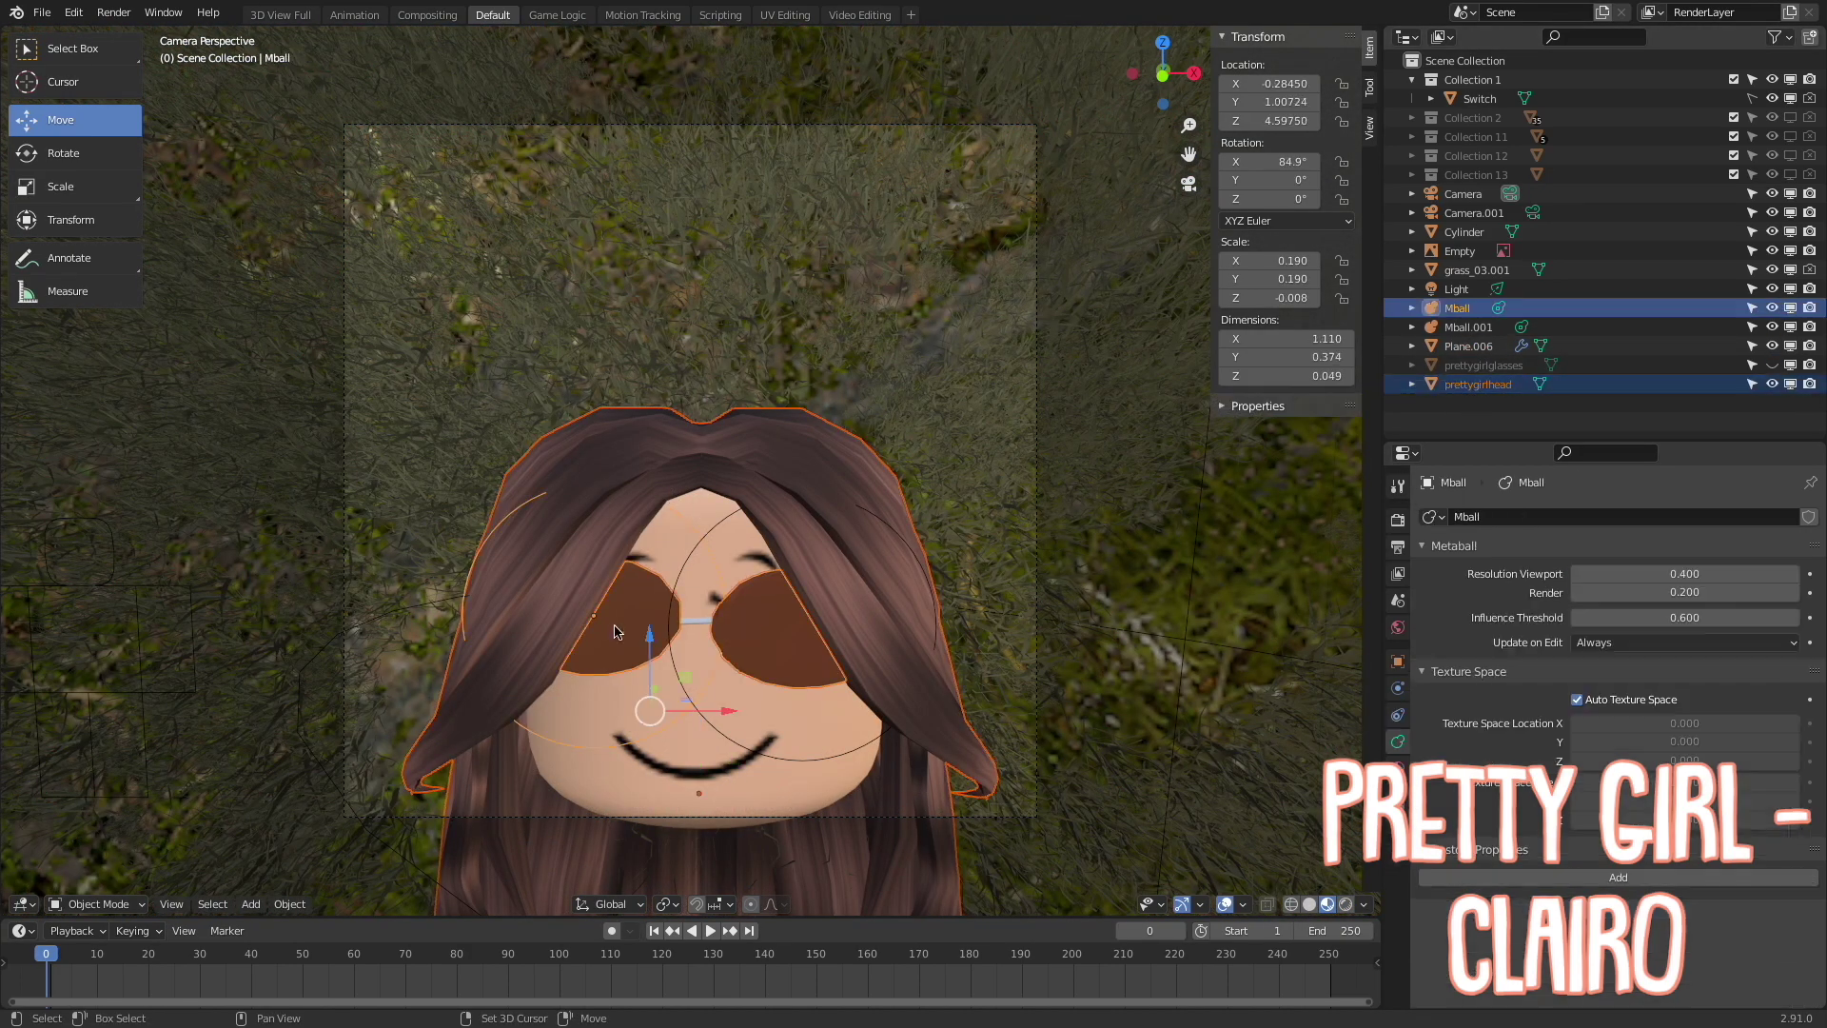
pyautogui.keyDown('shift'); pyautogui.click(859, 749); pyautogui.keyUp('shift')
# Scale the head and glasses up to 1.052 and nudge them along Z
pyautogui.press('s')
pyautogui.press('Return')
pyautogui.press('g')
pyautogui.press('z')
pyautogui.click(695, 585)
# Check the enlarged head in rendered preview and review its material settings
pyautogui.press('z')
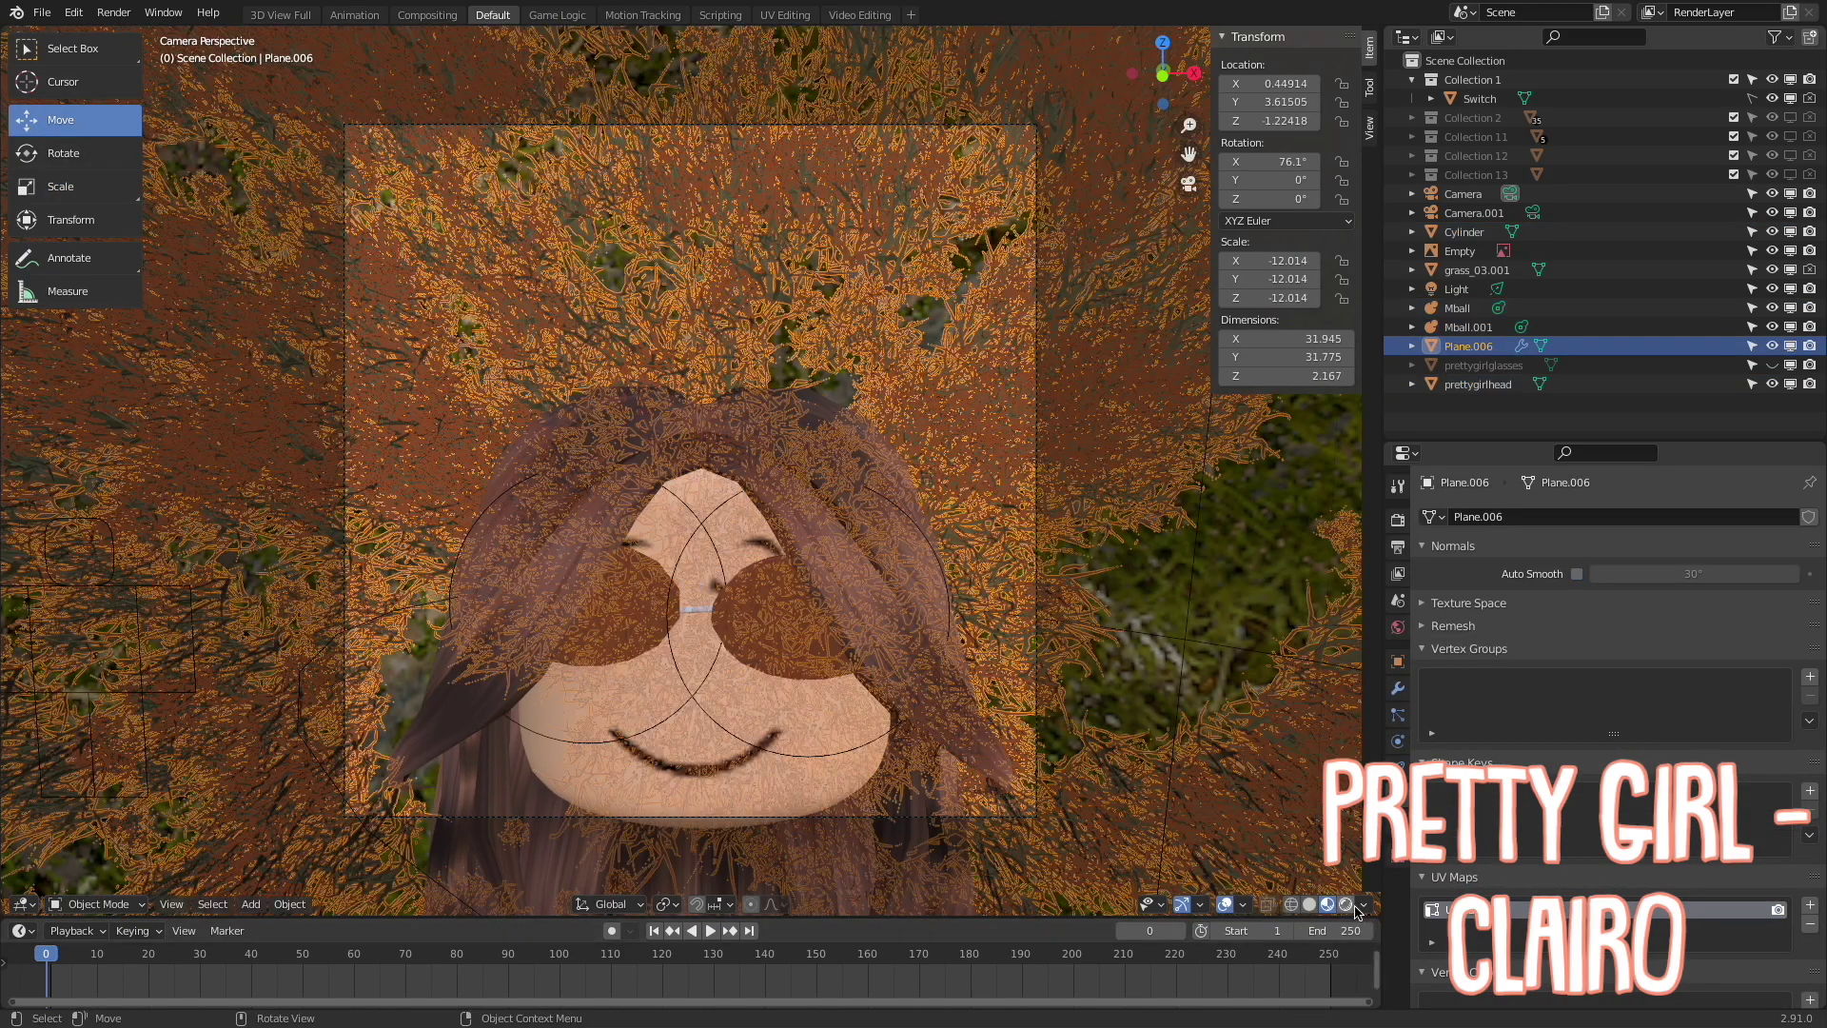
pyautogui.click(1304, 904)
pyautogui.click(1398, 520)
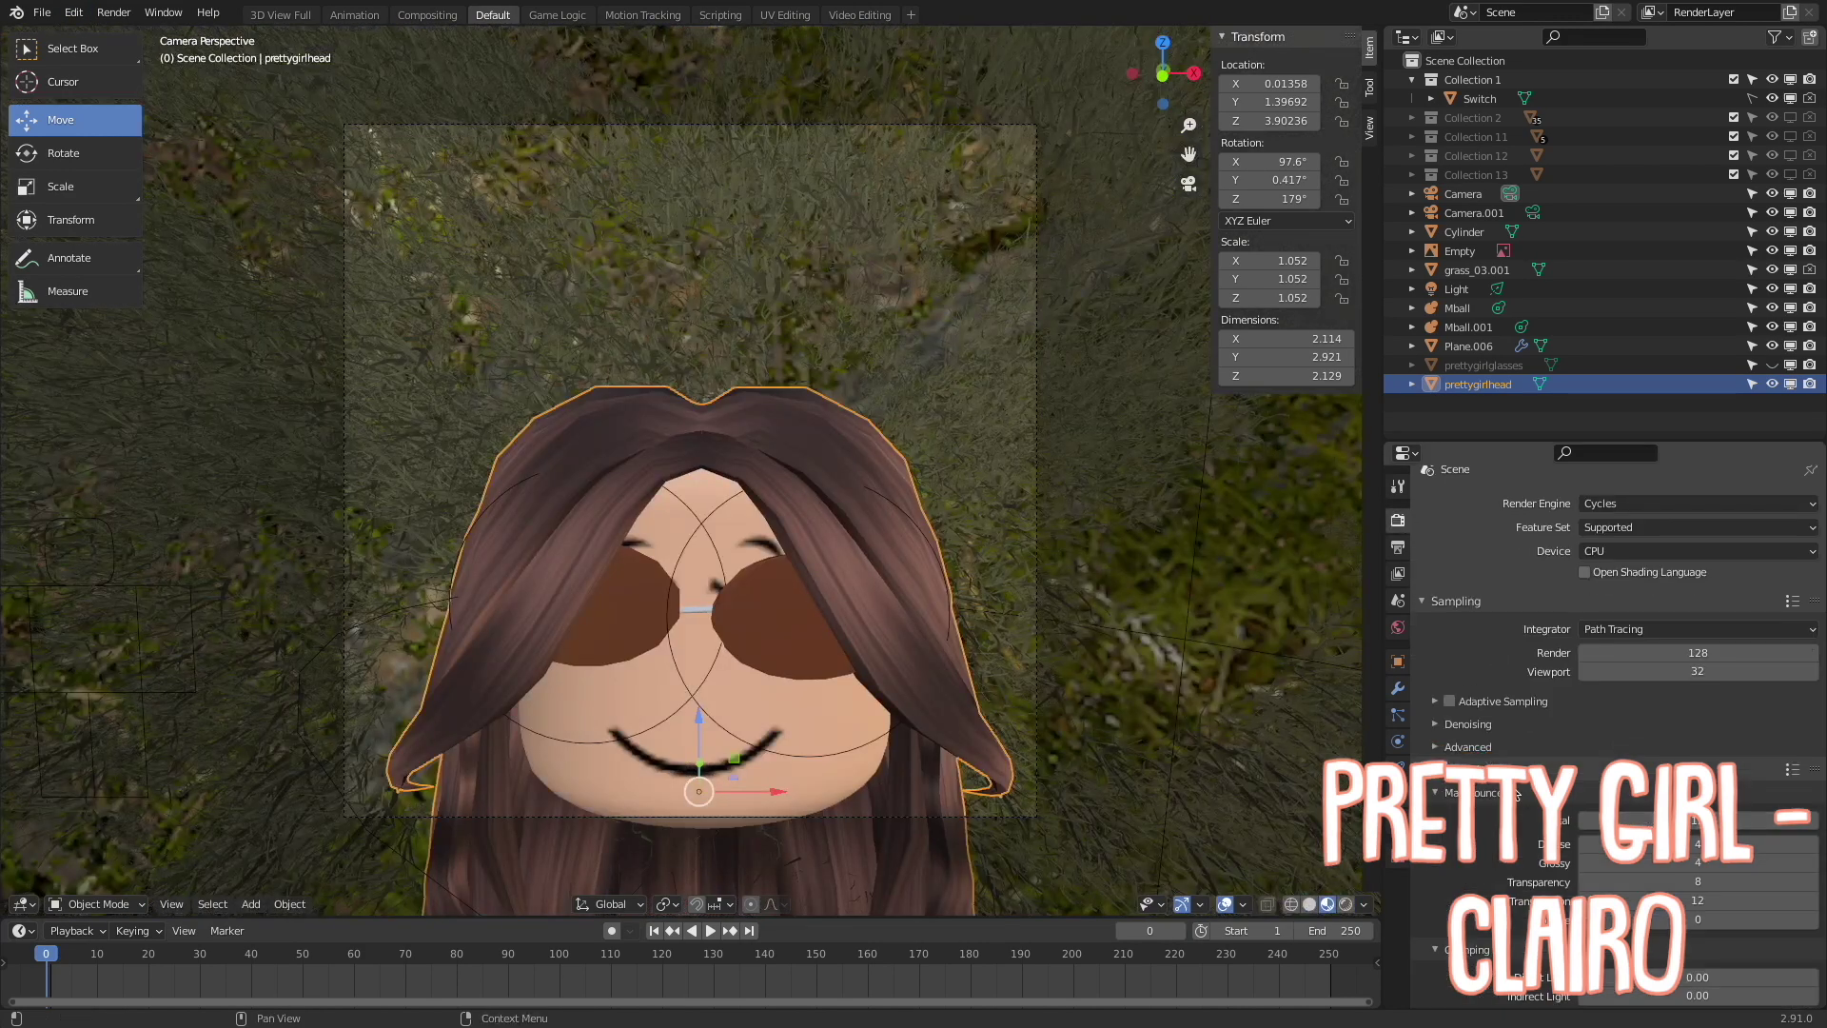
pyautogui.click(1398, 820)
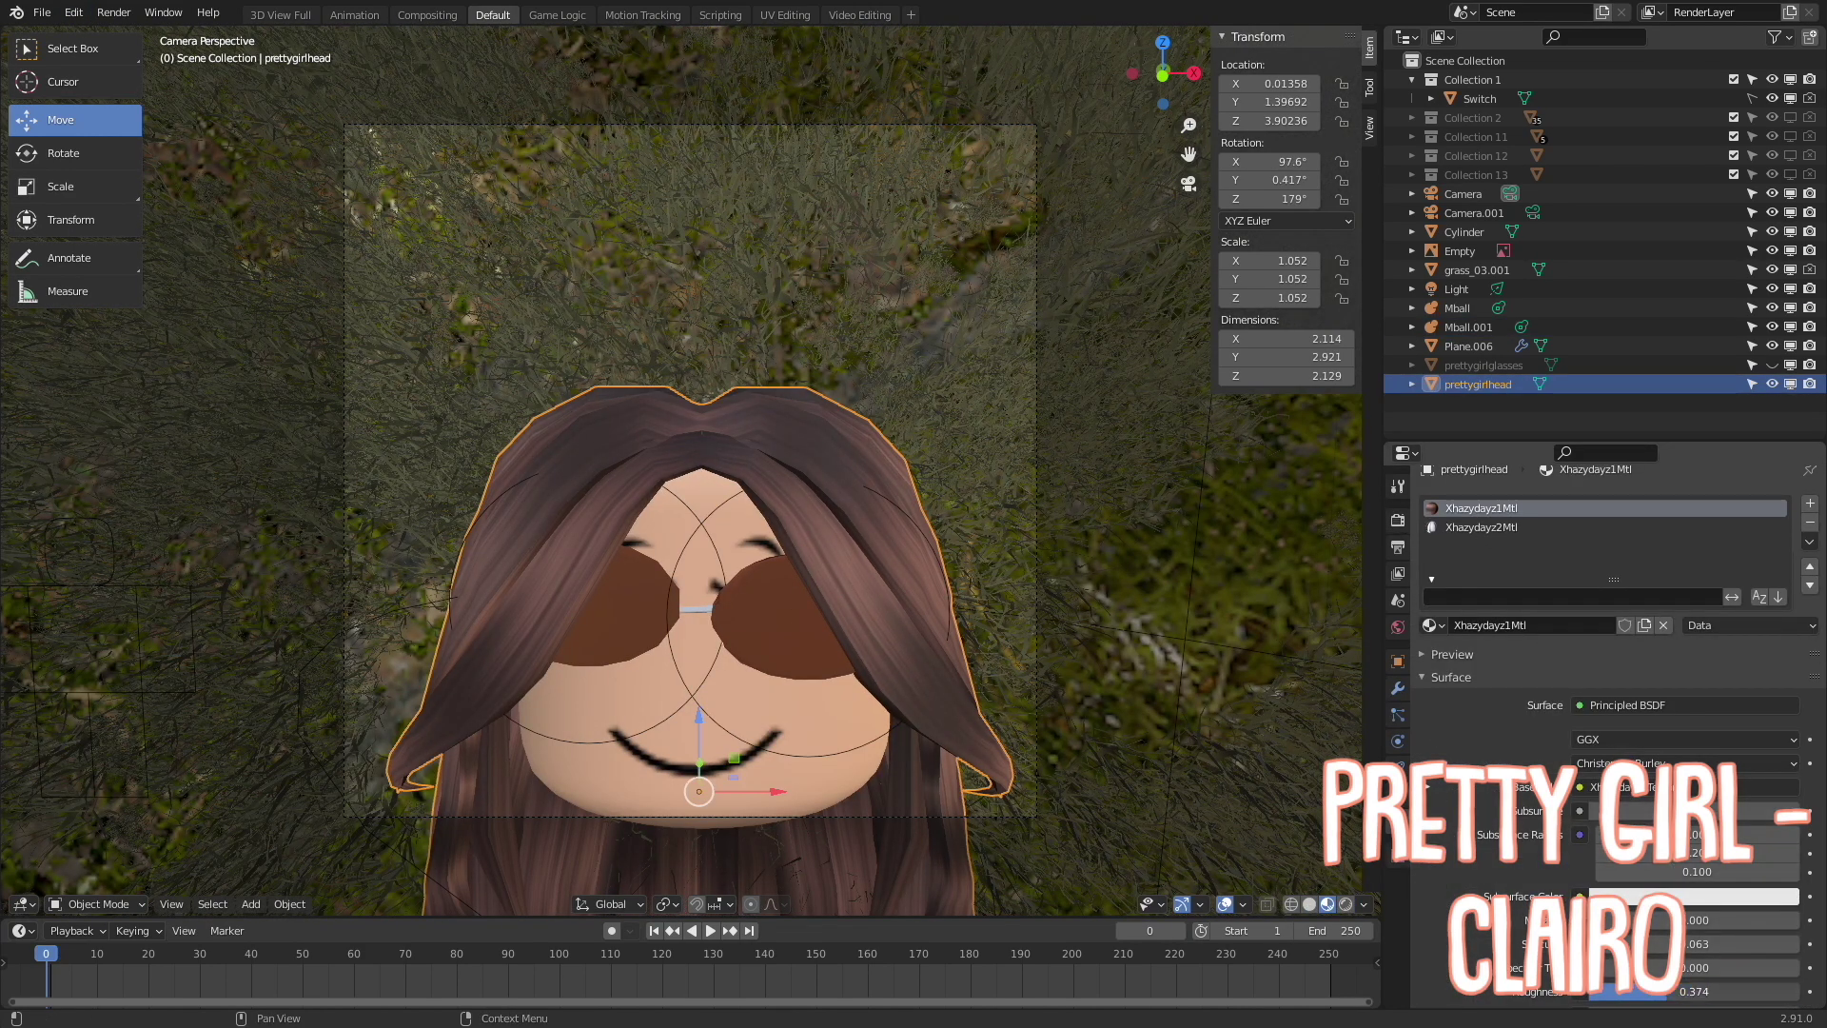
pyautogui.scroll(-5, 1523, 714)
pyautogui.click(1346, 905)
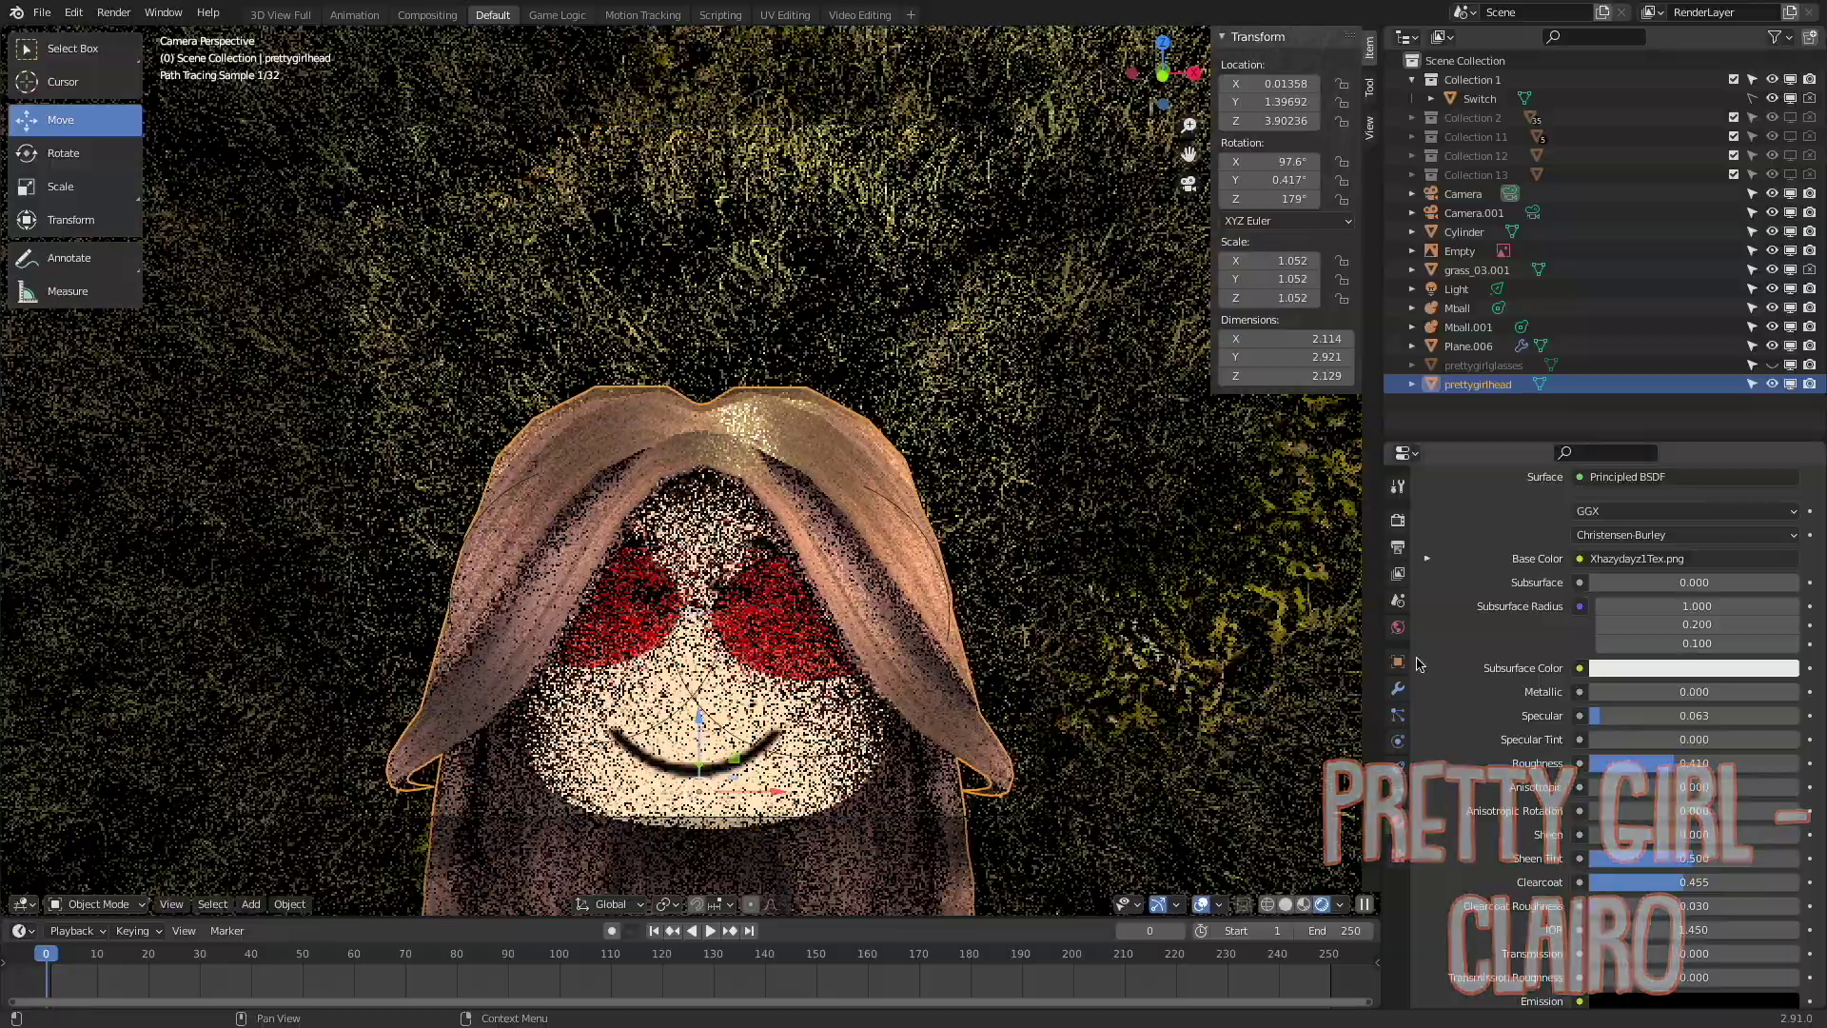